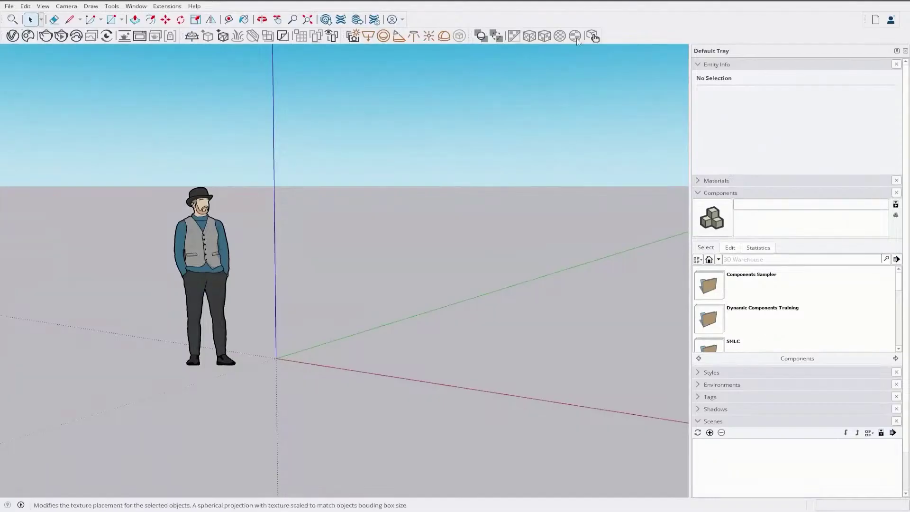
Open the V-Ray Asset Editor's material list and make the Beard1 material editable in V-Ray.
{"action": "left_click", "coordinate": [13, 35]}
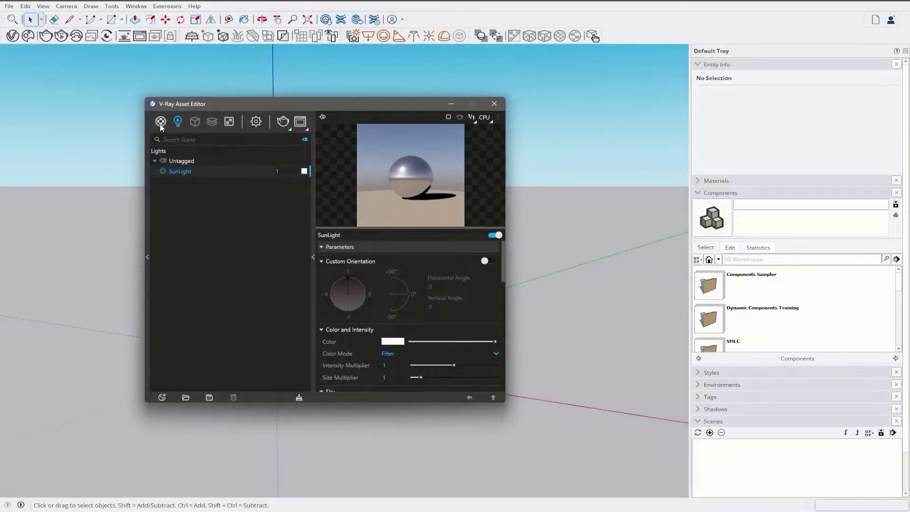
{"action": "left_click", "coordinate": [160, 122]}
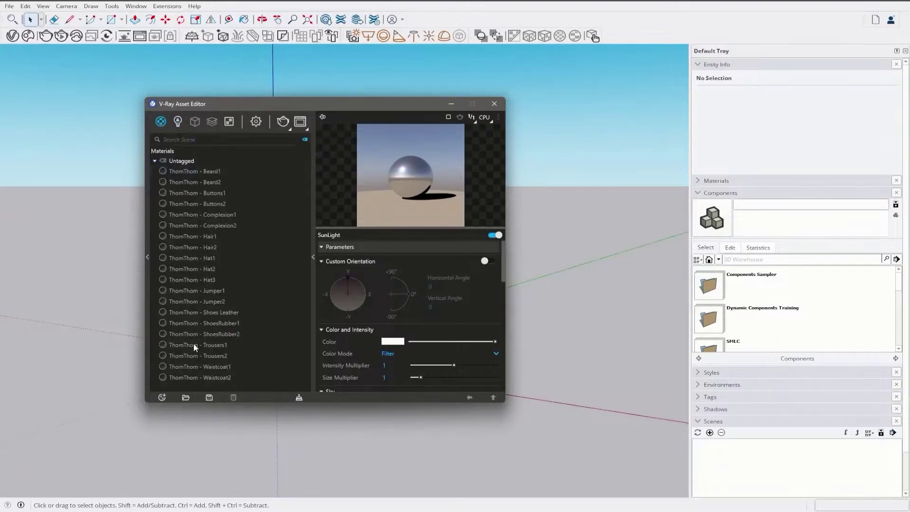
{"action": "left_click", "coordinate": [195, 170]}
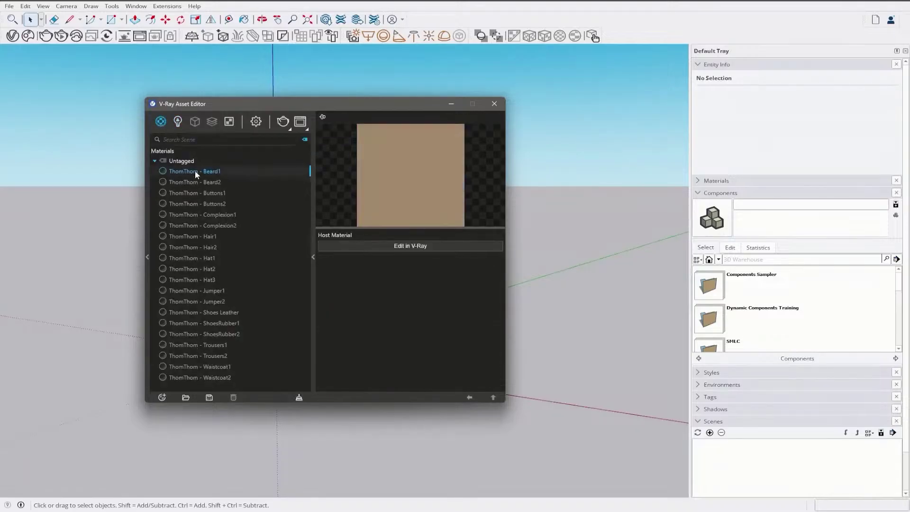
{"action": "left_click", "coordinate": [431, 246]}
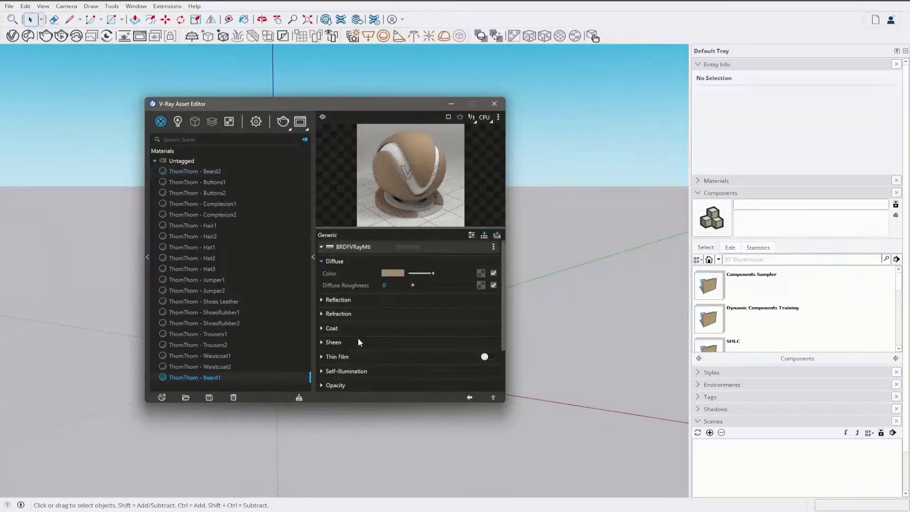
Lighten the Beard1 material's reflection color to light grey and set its reflection roughness to 0.11.
{"action": "left_click_drag", "start_coordinate": [504, 331], "coordinate": [508, 297]}
{"action": "left_click", "coordinate": [337, 297]}
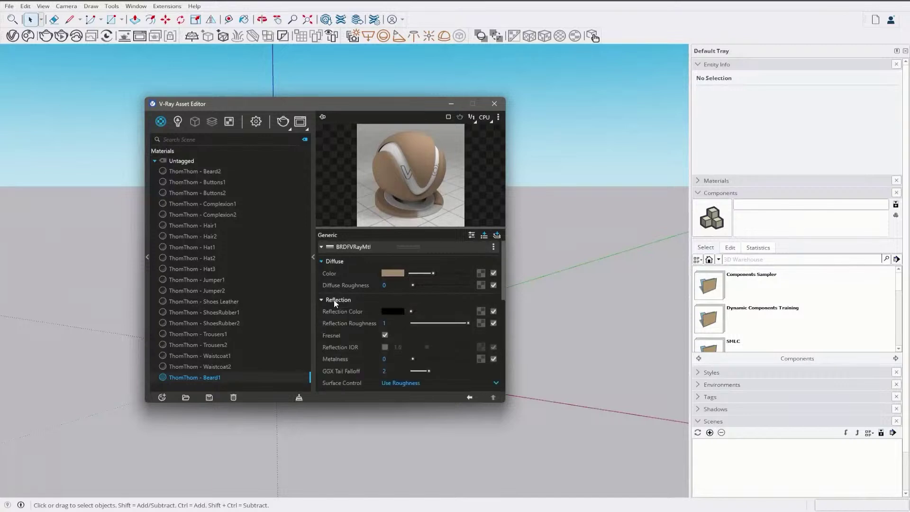
{"action": "mouse_move", "coordinate": [411, 311]}
{"action": "left_mouse_down"}
{"action": "mouse_move", "coordinate": [460, 314]}
{"action": "mouse_move", "coordinate": [420, 314]}
{"action": "mouse_move", "coordinate": [460, 324]}
{"action": "mouse_move", "coordinate": [410, 324]}
{"action": "mouse_move", "coordinate": [418, 324]}
{"action": "left_mouse_up"}
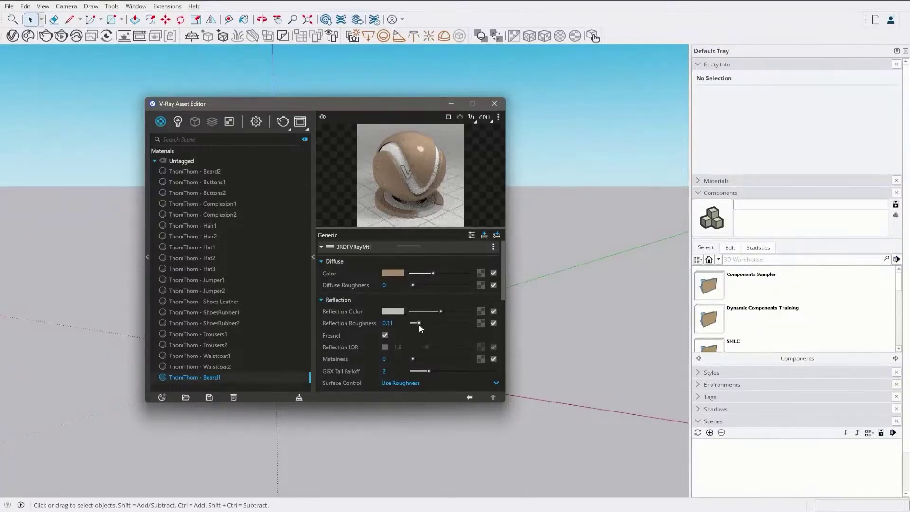
Raise the Beard1 material's refraction color to near white to make it transparent.
{"action": "scroll", "coordinate": [430, 332], "scroll_direction": "down", "scroll_amount": 3}
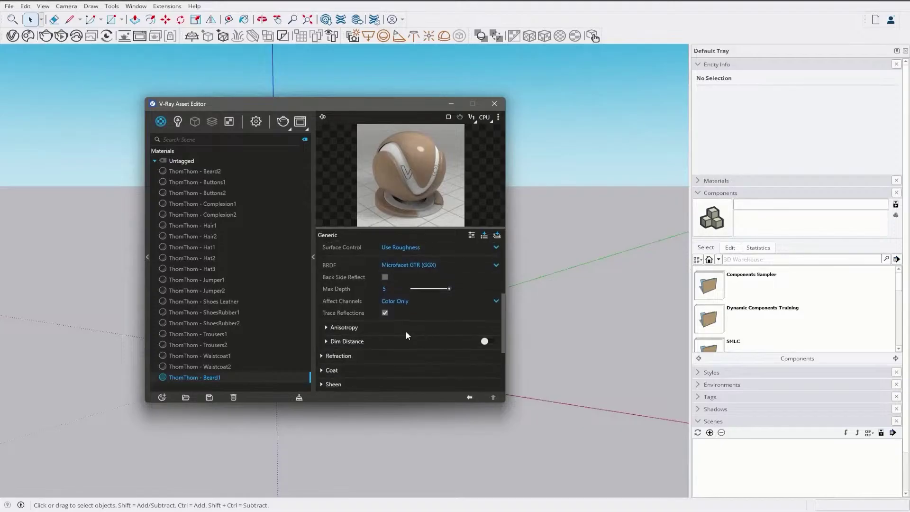
{"action": "left_click", "coordinate": [338, 356]}
{"action": "scroll", "coordinate": [416, 294], "scroll_direction": "down", "scroll_amount": 2}
{"action": "scroll", "coordinate": [411, 282], "scroll_direction": "up", "scroll_amount": 2}
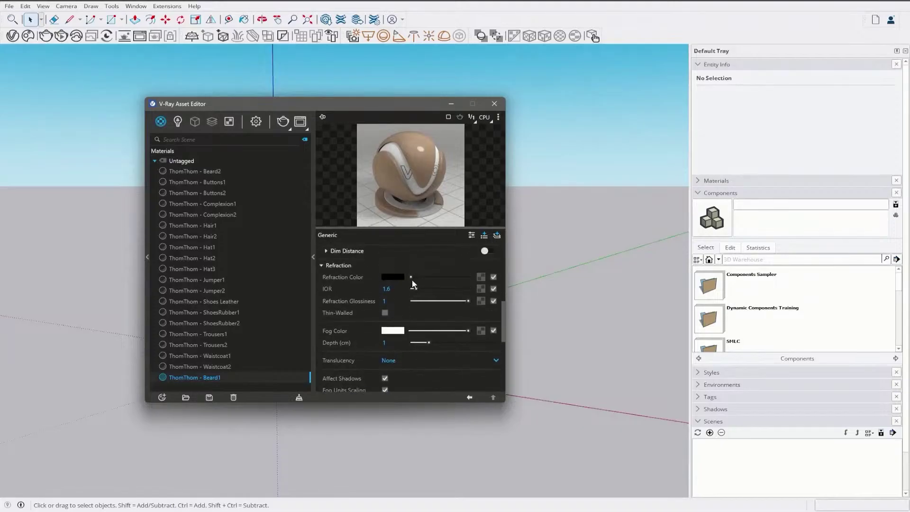
{"action": "left_click_drag", "start_coordinate": [412, 278], "coordinate": [457, 278]}
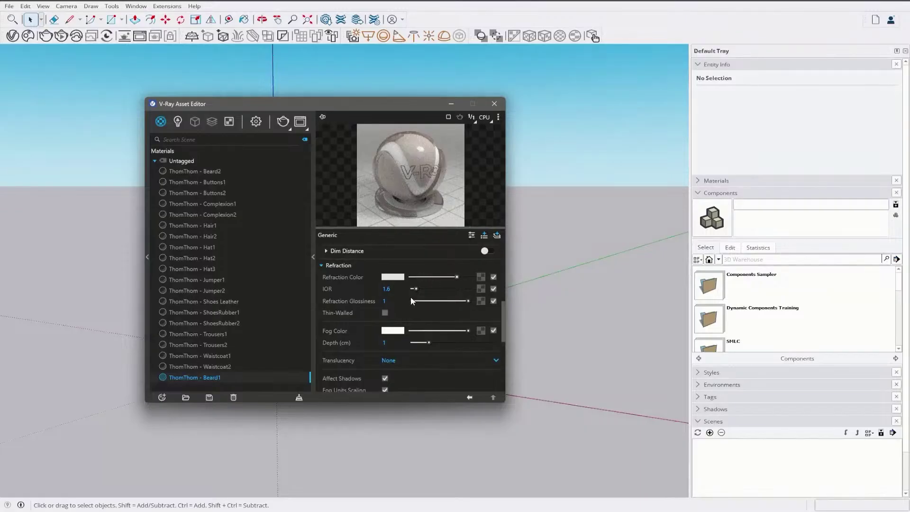
Look through the remaining Beard1 material settings and return its refraction and reflection colors to black.
{"action": "scroll", "coordinate": [411, 297], "scroll_direction": "down", "scroll_amount": 2}
{"action": "scroll", "coordinate": [410, 298], "scroll_direction": "down", "scroll_amount": 4}
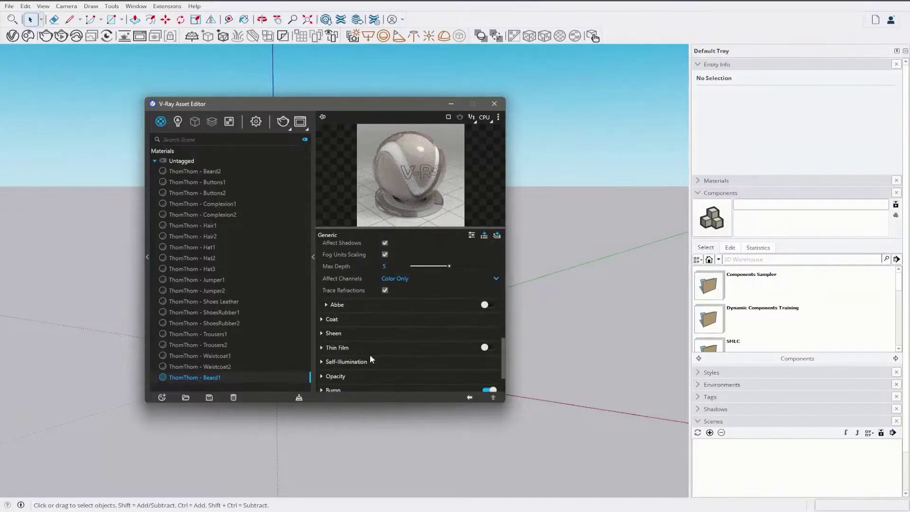
{"action": "scroll", "coordinate": [370, 359], "scroll_direction": "down", "scroll_amount": 2}
{"action": "scroll", "coordinate": [375, 356], "scroll_direction": "up", "scroll_amount": 8}
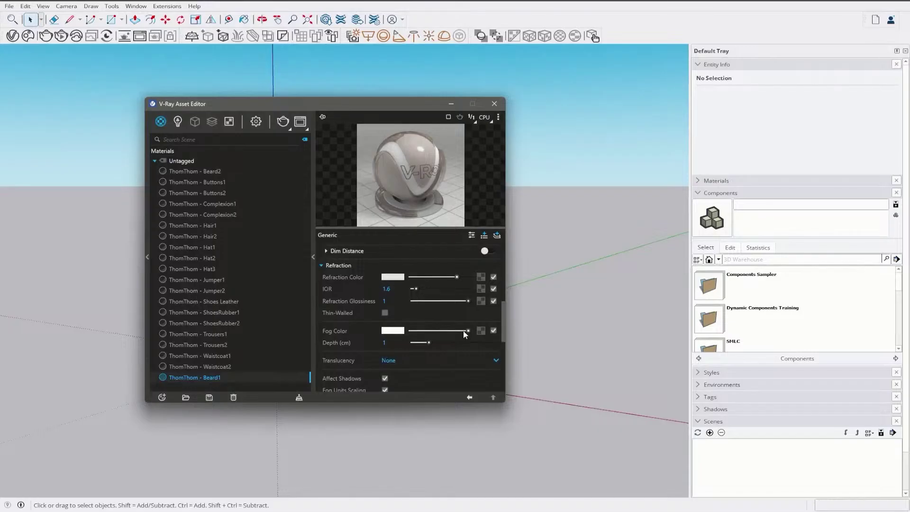
{"action": "left_click_drag", "start_coordinate": [455, 277], "coordinate": [379, 270]}
{"action": "scroll", "coordinate": [424, 306], "scroll_direction": "up", "scroll_amount": 7}
{"action": "scroll", "coordinate": [369, 295], "scroll_direction": "up", "scroll_amount": 2}
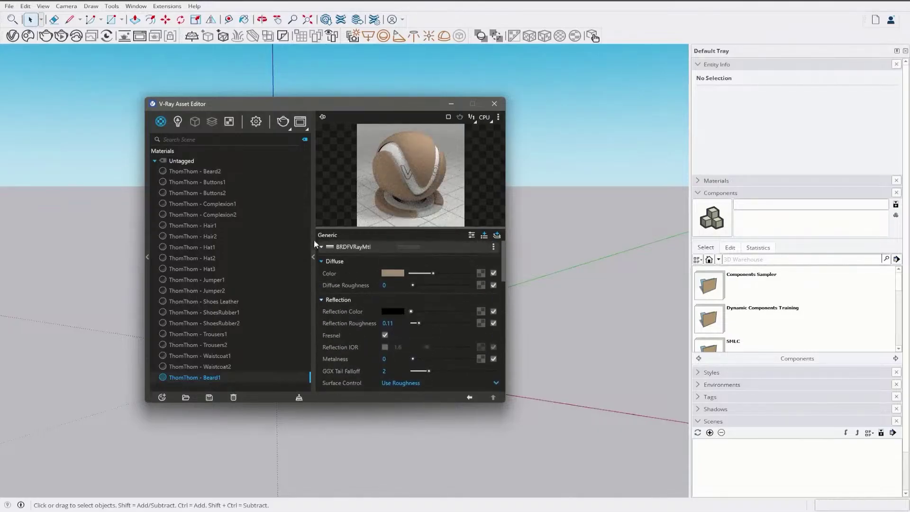
Try a custom SunLight orientation with a horizontal angle of 41.2 and a vertical angle of 22.2, and switch it off again.
{"action": "left_click", "coordinate": [178, 122]}
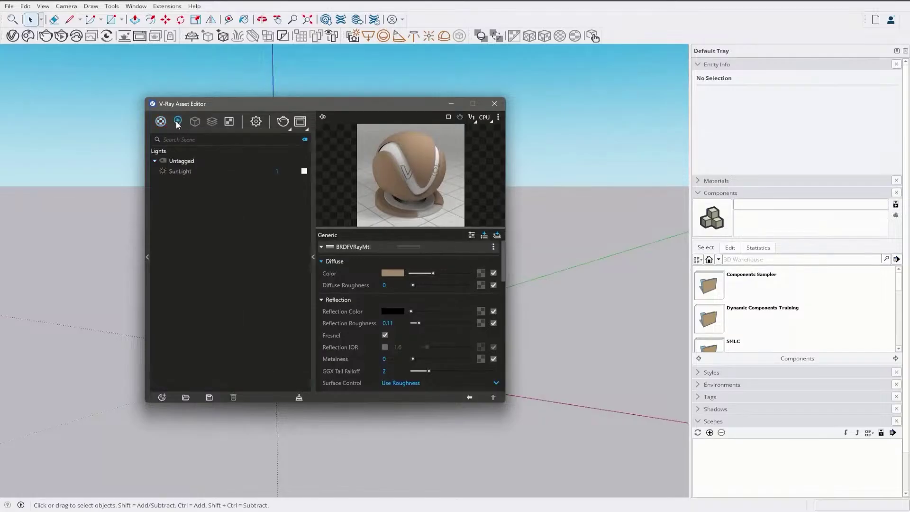
{"action": "left_click", "coordinate": [181, 172]}
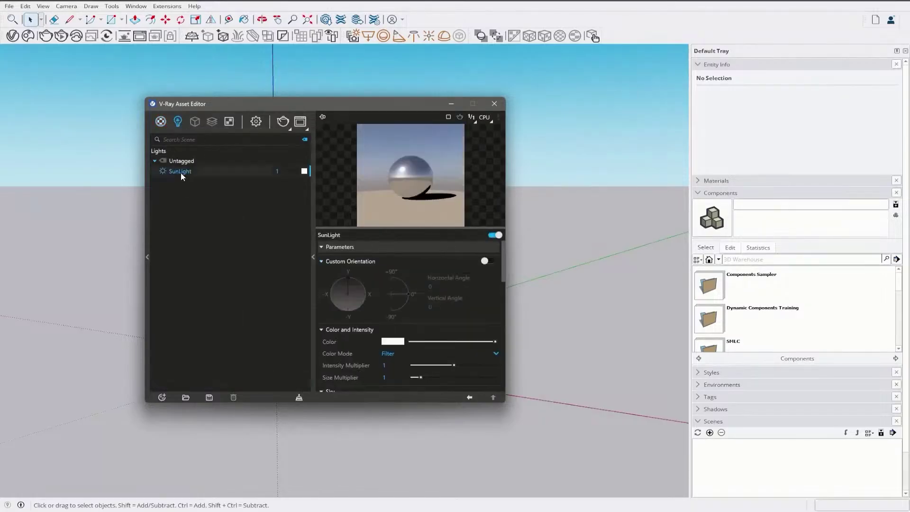
{"action": "left_click", "coordinate": [488, 261]}
{"action": "left_click_drag", "start_coordinate": [406, 295], "coordinate": [362, 277]}
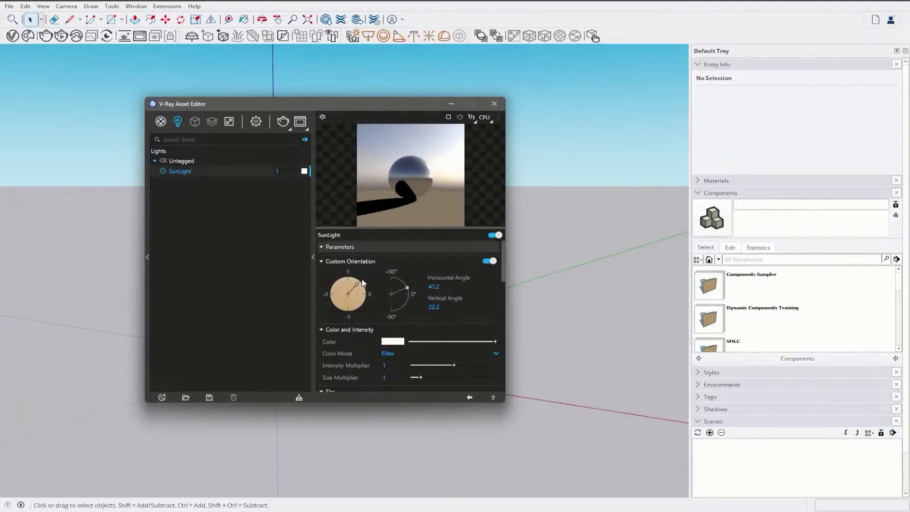
{"action": "left_click", "coordinate": [489, 261]}
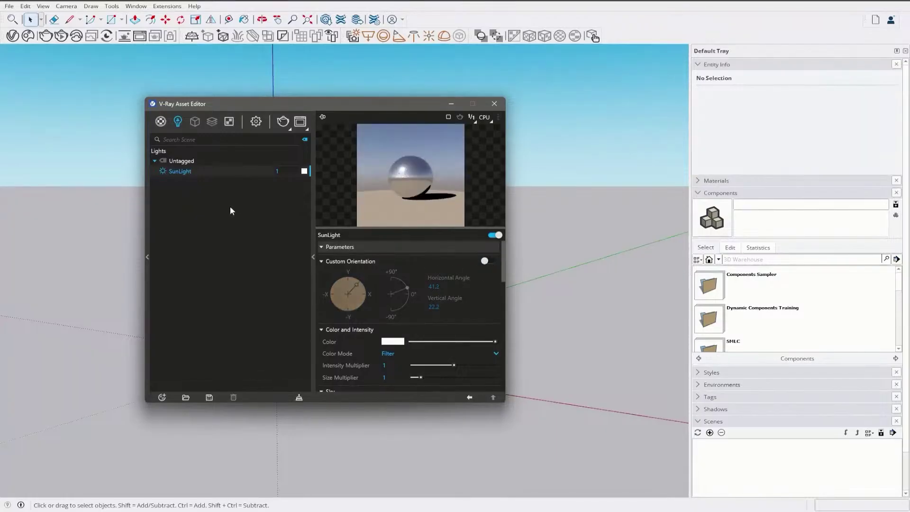
Show the lists of geometry types and render elements that can be added to the scene.
{"action": "right_click", "coordinate": [194, 126]}
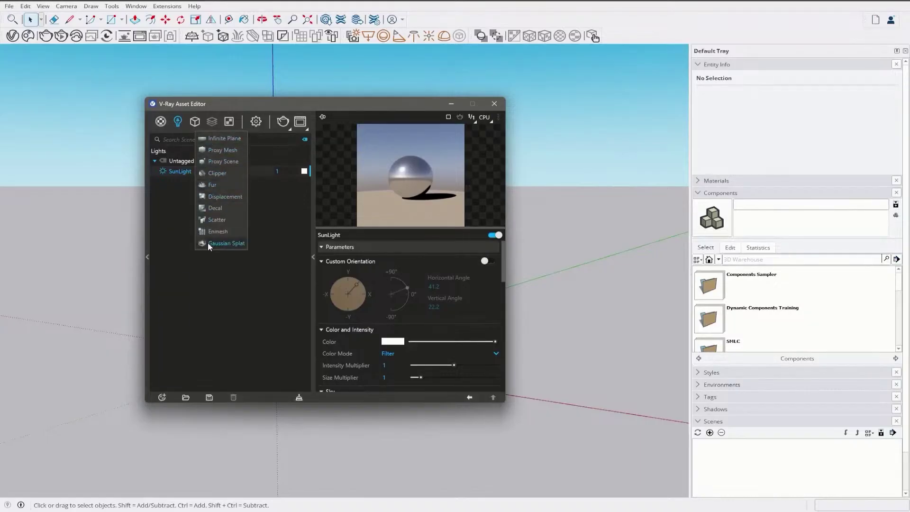
{"action": "right_click", "coordinate": [210, 124]}
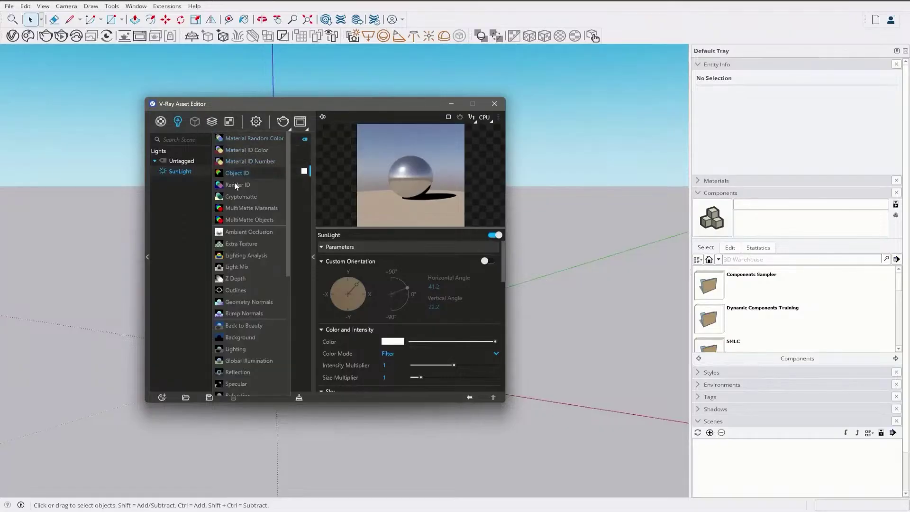
Try enabling clouds on the Environment Sky texture and switch them off again.
{"action": "left_click", "coordinate": [231, 124]}
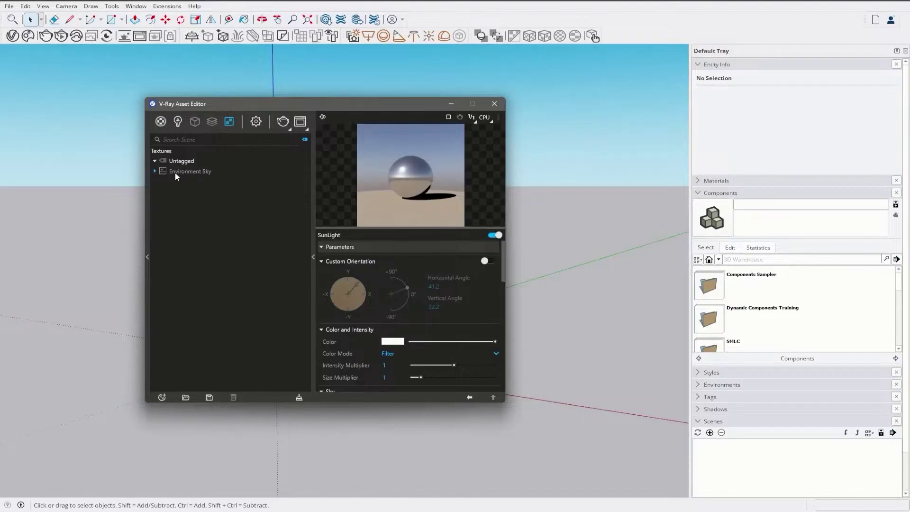
{"action": "left_click", "coordinate": [175, 172]}
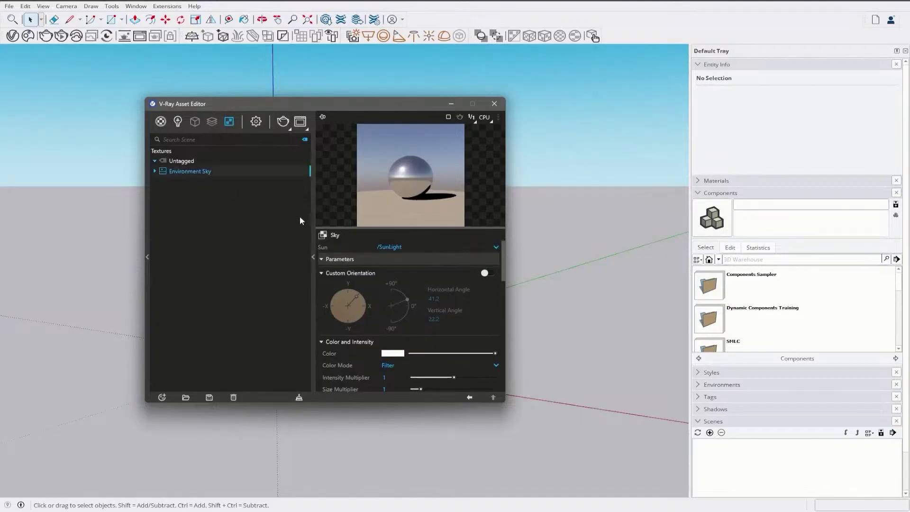
{"action": "left_click_drag", "start_coordinate": [505, 259], "coordinate": [522, 321]}
{"action": "left_click", "coordinate": [490, 258]}
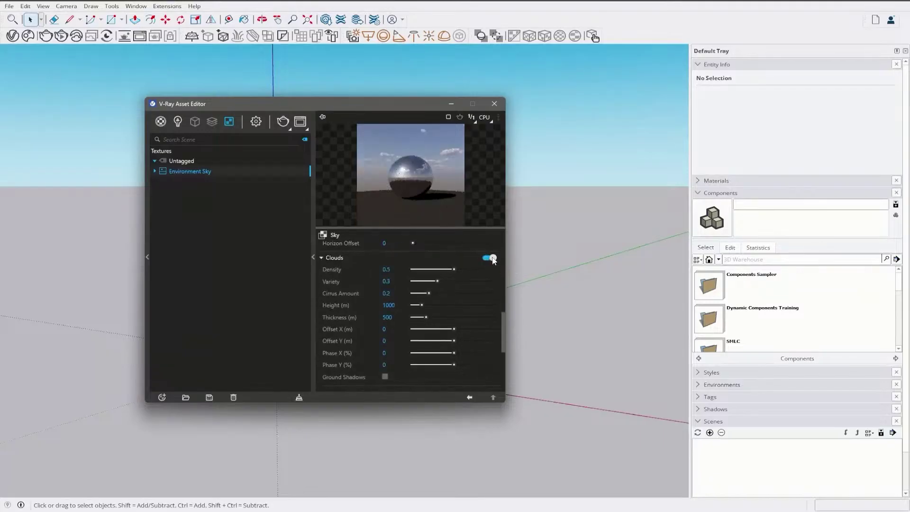
{"action": "left_click", "coordinate": [491, 259]}
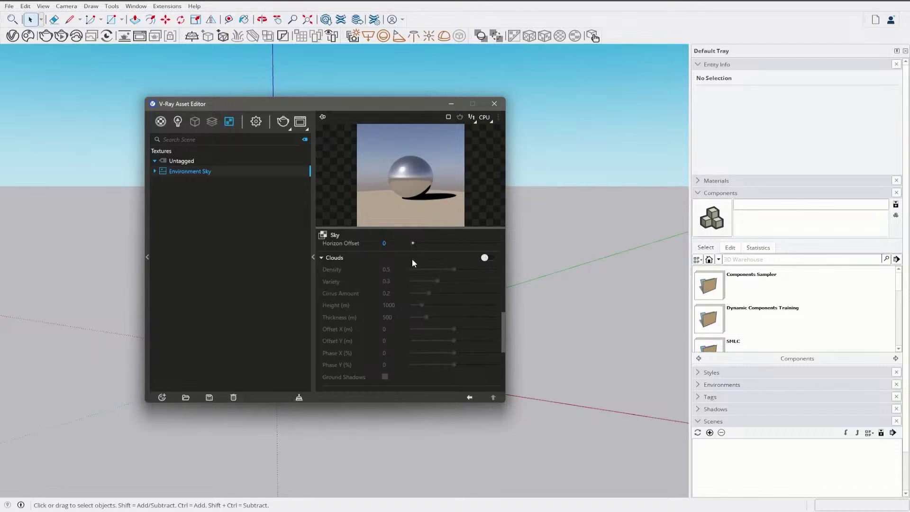
Open the render settings, try the GPU engine with its device list, and return to CPU with quality at Medium.
{"action": "left_click", "coordinate": [260, 125]}
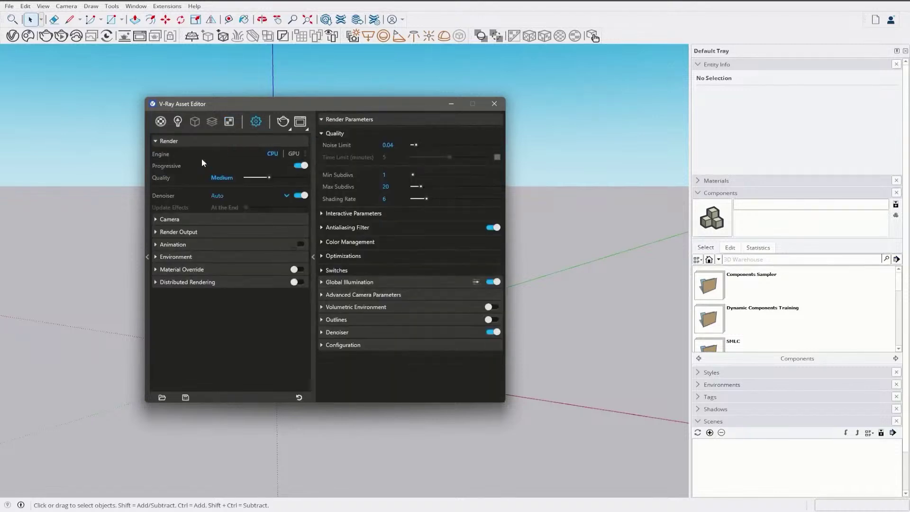
{"action": "left_click", "coordinate": [294, 155]}
{"action": "left_click", "coordinate": [305, 154]}
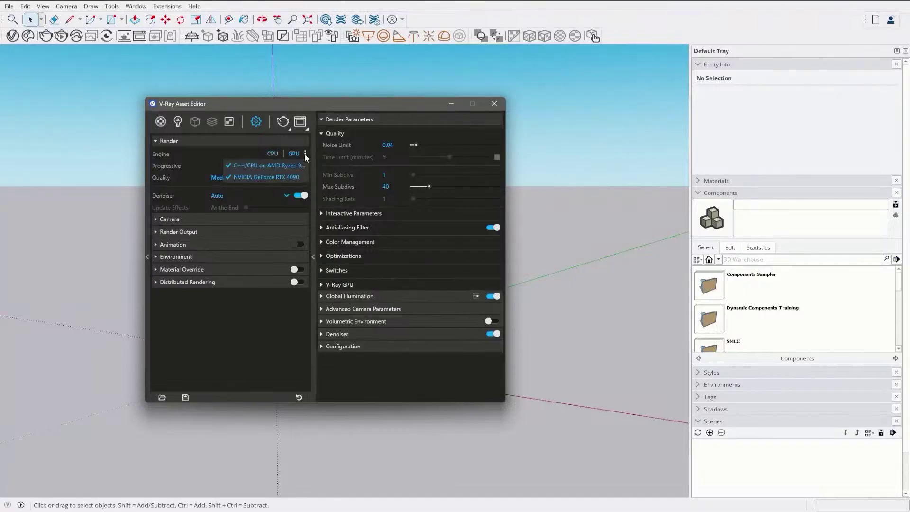
{"action": "left_click", "coordinate": [272, 154]}
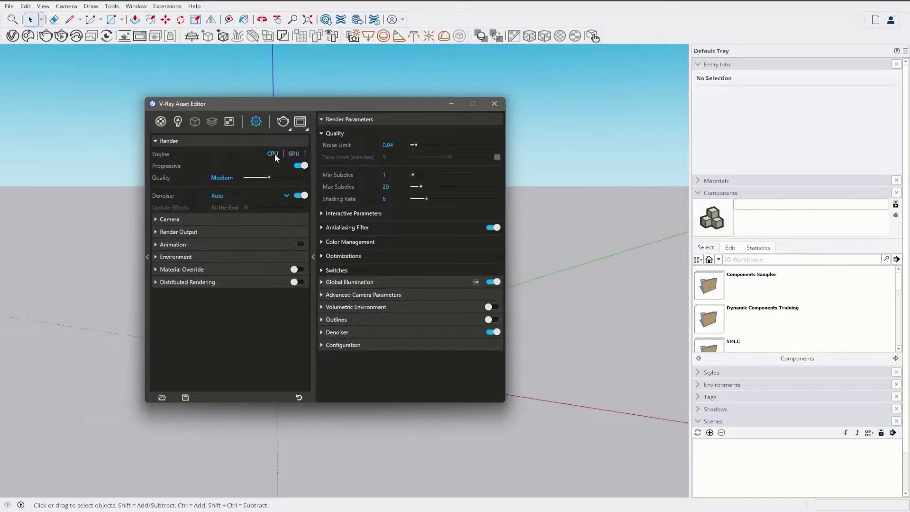
{"action": "mouse_move", "coordinate": [269, 178]}
{"action": "left_mouse_down"}
{"action": "mouse_move", "coordinate": [247, 181]}
{"action": "mouse_move", "coordinate": [281, 178]}
{"action": "mouse_move", "coordinate": [269, 178]}
{"action": "left_mouse_up"}
Try the NVIDIA AI denoiser with effect updates set to Rapid, and return the denoiser to Auto.
{"action": "left_click", "coordinate": [271, 195]}
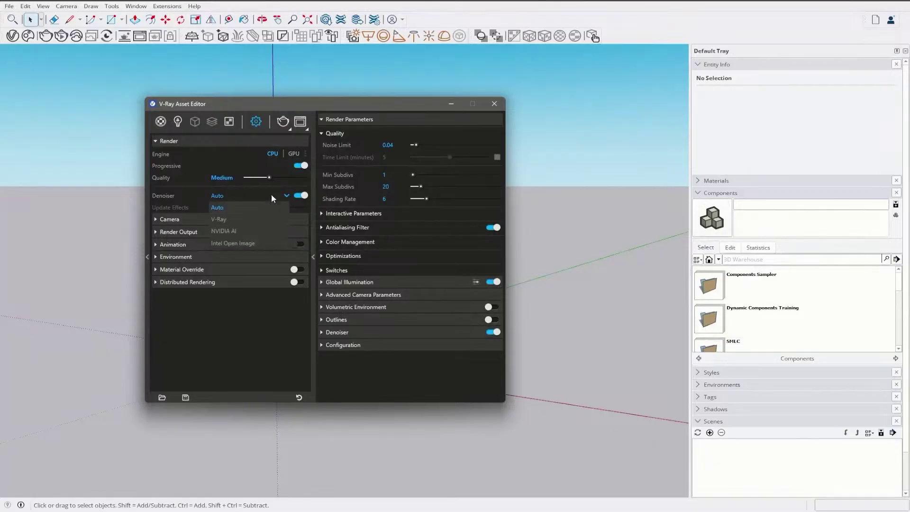
{"action": "left_click", "coordinate": [232, 231]}
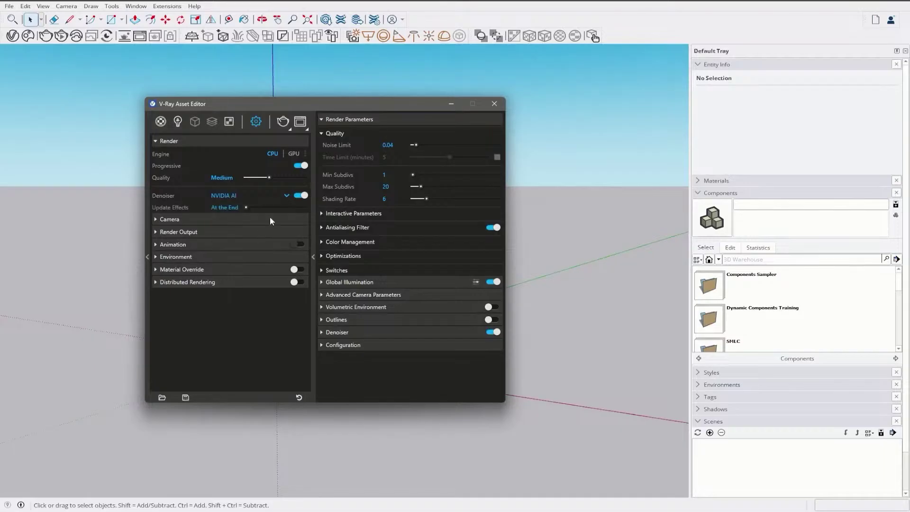
{"action": "left_click_drag", "start_coordinate": [247, 208], "coordinate": [313, 210]}
{"action": "left_click", "coordinate": [286, 195]}
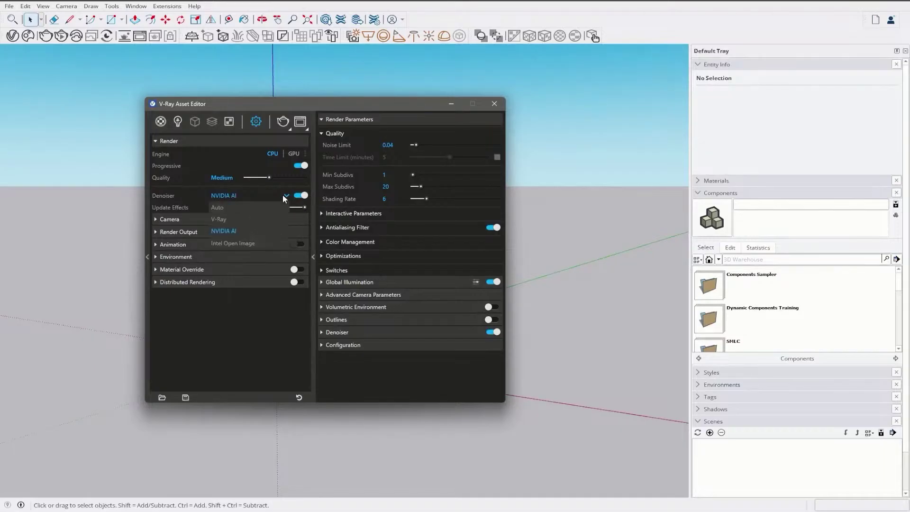
{"action": "left_click", "coordinate": [234, 206]}
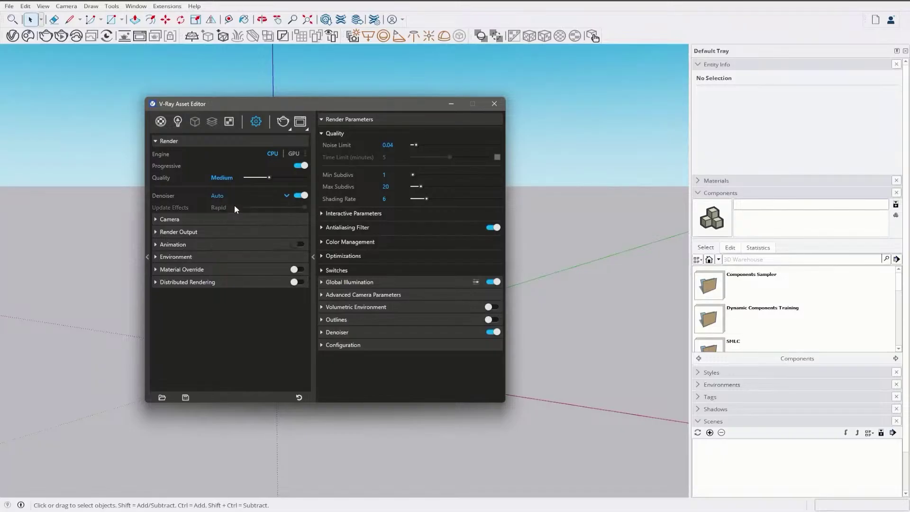
Set the camera's exposure value to 14.2, and toggle automatic exposure and automatic white balance on and off.
{"action": "left_click", "coordinate": [184, 219]}
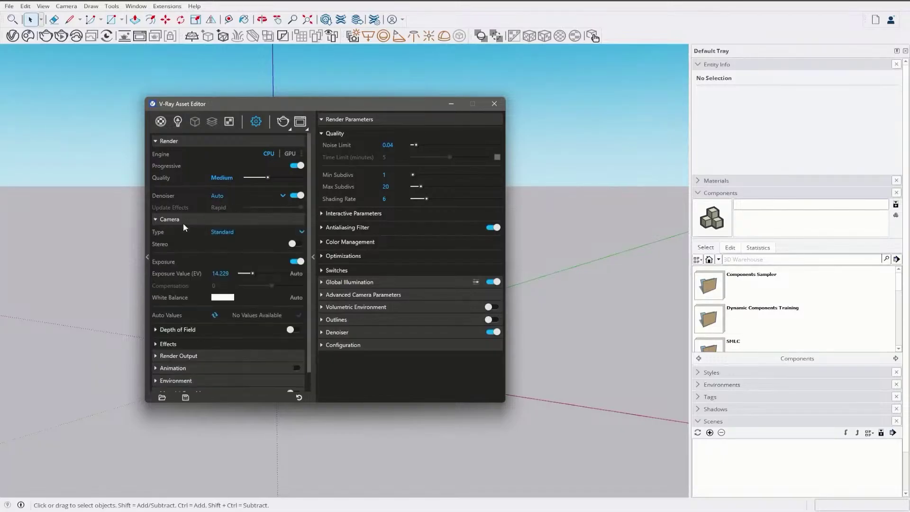
{"action": "mouse_move", "coordinate": [244, 277]}
{"action": "left_mouse_down"}
{"action": "mouse_move", "coordinate": [260, 274]}
{"action": "mouse_move", "coordinate": [252, 273]}
{"action": "left_mouse_up"}
{"action": "left_click", "coordinate": [296, 274]}
{"action": "left_click", "coordinate": [295, 274]}
{"action": "left_click", "coordinate": [296, 297]}
{"action": "left_click", "coordinate": [297, 298]}
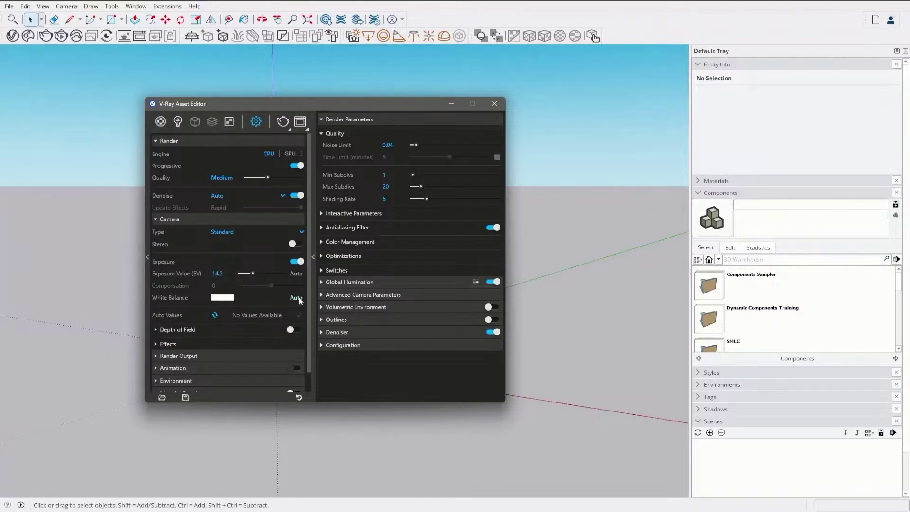
Review the render output's image size and aspect ratio options, and close the Asset Editor.
{"action": "left_click", "coordinate": [192, 354]}
{"action": "scroll", "coordinate": [195, 350], "scroll_direction": "down", "scroll_amount": 1}
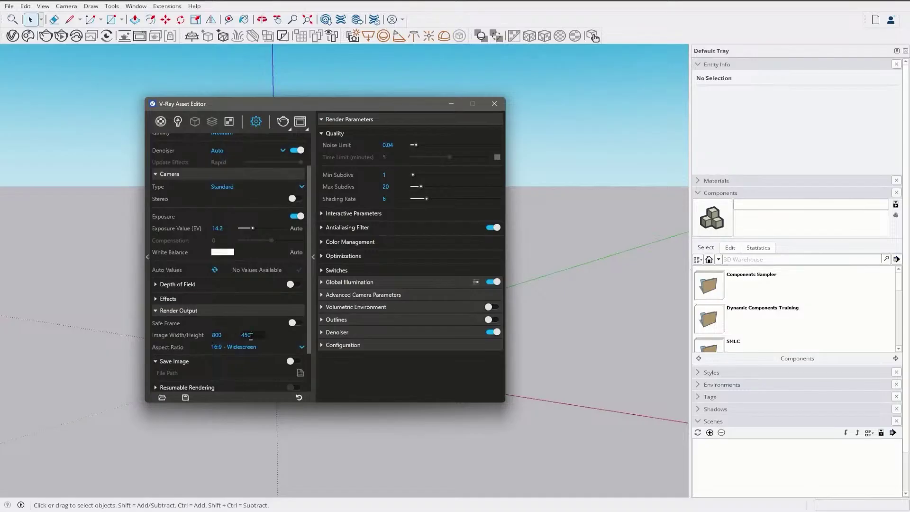
{"action": "left_click", "coordinate": [297, 347]}
{"action": "left_click", "coordinate": [194, 345]}
{"action": "left_click", "coordinate": [493, 103]}
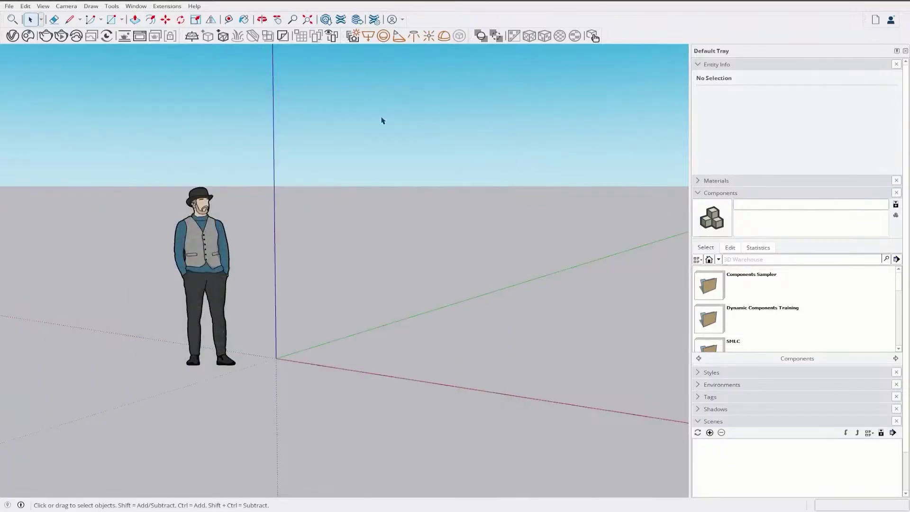
Open the Chaos Cosmos browser, look through the People category of the 3D models, and close the browser.
{"action": "left_click", "coordinate": [24, 40]}
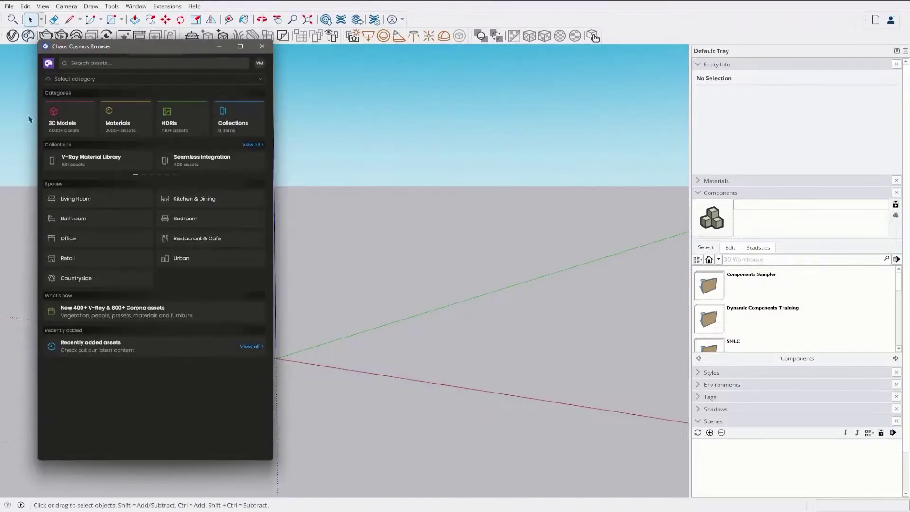
{"action": "left_click", "coordinate": [82, 131]}
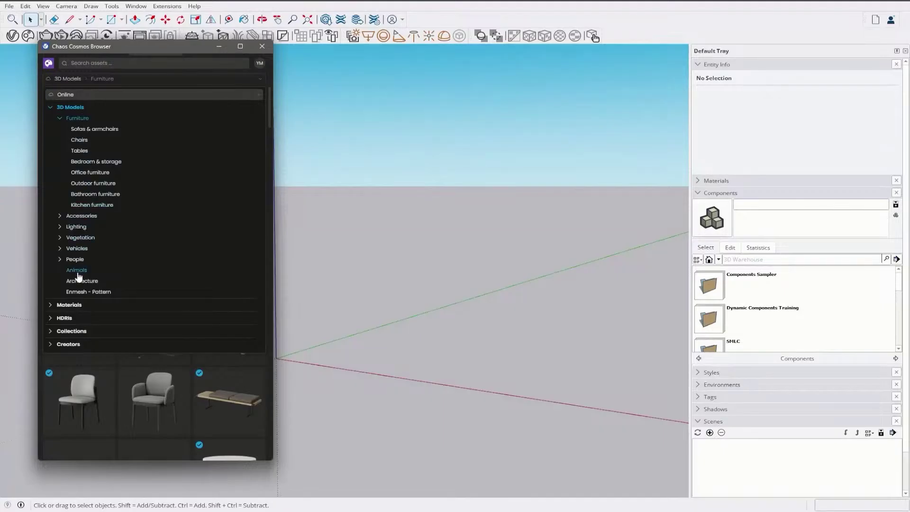
{"action": "left_click", "coordinate": [76, 259]}
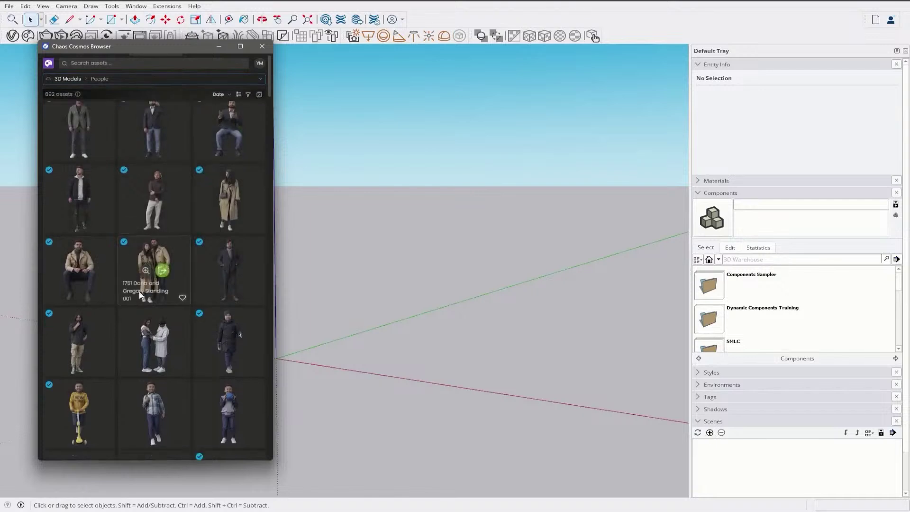
{"action": "scroll", "coordinate": [150, 280], "scroll_direction": "down", "scroll_amount": 5}
{"action": "left_click", "coordinate": [261, 47]}
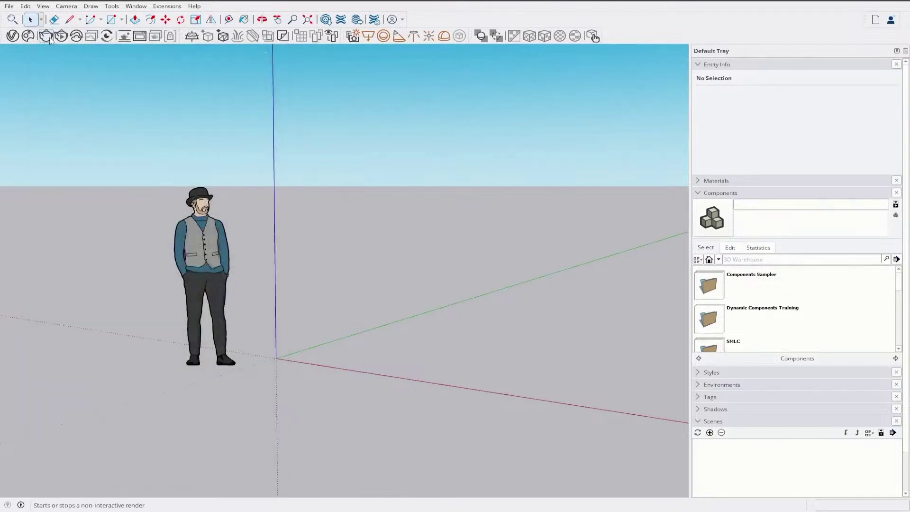
Render the scene and add a Color Balance layer with Cyan-Red at about -0.208 and Magenta-Green at about -0.076.
{"action": "left_click", "coordinate": [46, 36]}
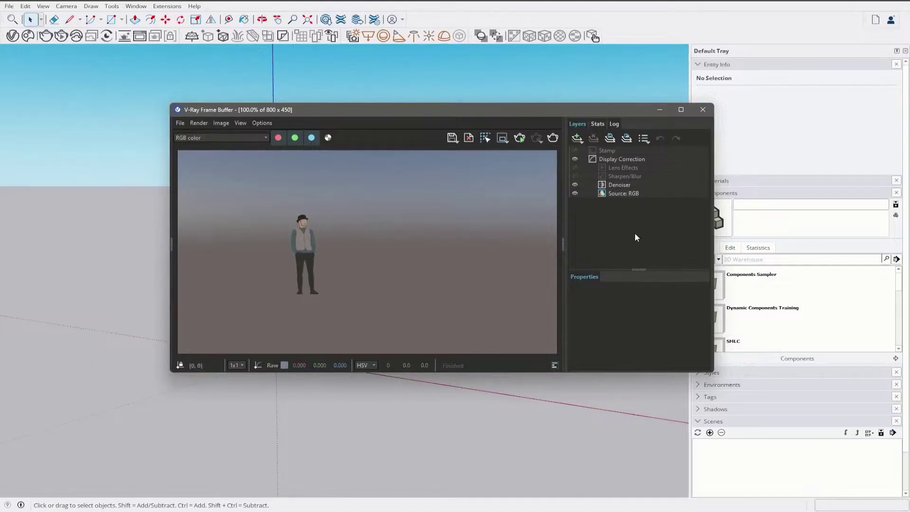
{"action": "left_click", "coordinate": [613, 159]}
{"action": "right_click", "coordinate": [613, 160]}
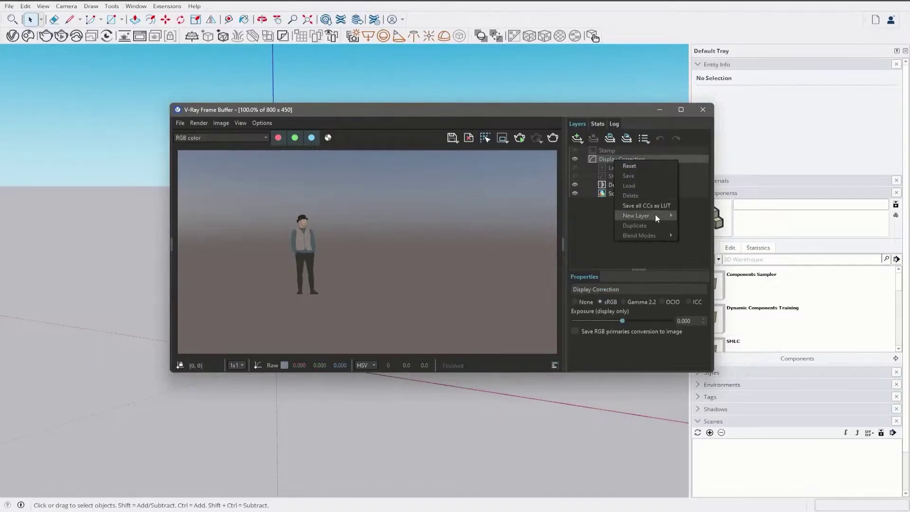
{"action": "mouse_move", "coordinate": [652, 217]}
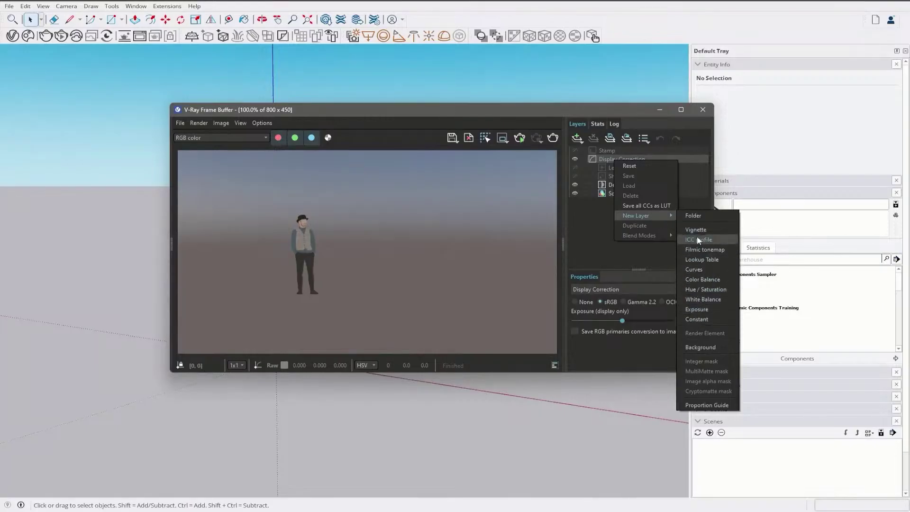
{"action": "left_click", "coordinate": [697, 280]}
{"action": "left_click_drag", "start_coordinate": [620, 333], "coordinate": [617, 356]}
Delete the Color Balance layer from the render and close the frame buffer.
{"action": "right_click", "coordinate": [617, 168]}
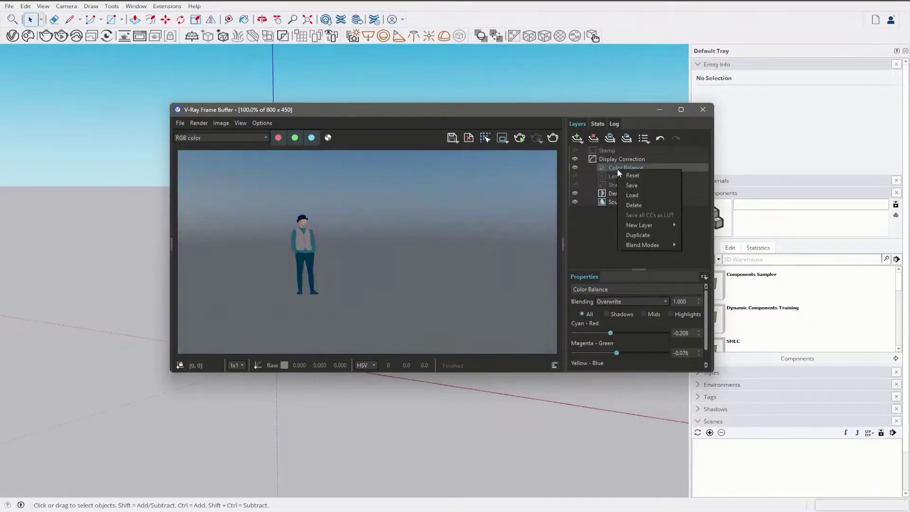
{"action": "left_click", "coordinate": [634, 205]}
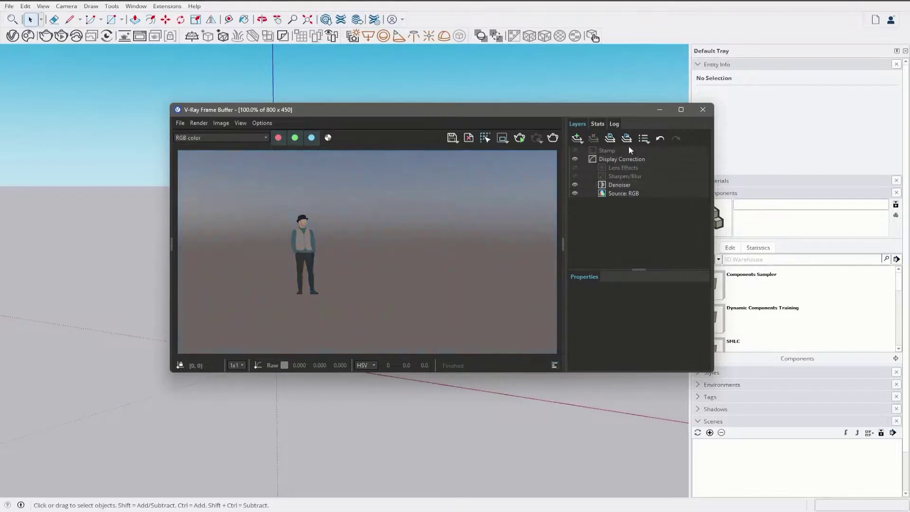
{"action": "left_click", "coordinate": [705, 112]}
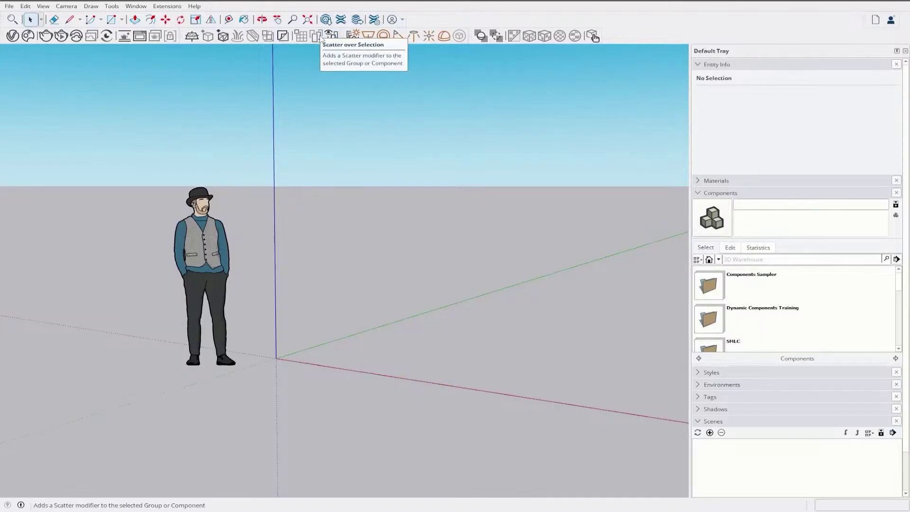
Open V-Ray Light Gen to view its exterior, interior and light source options, and close it.
{"action": "left_click", "coordinate": [354, 38]}
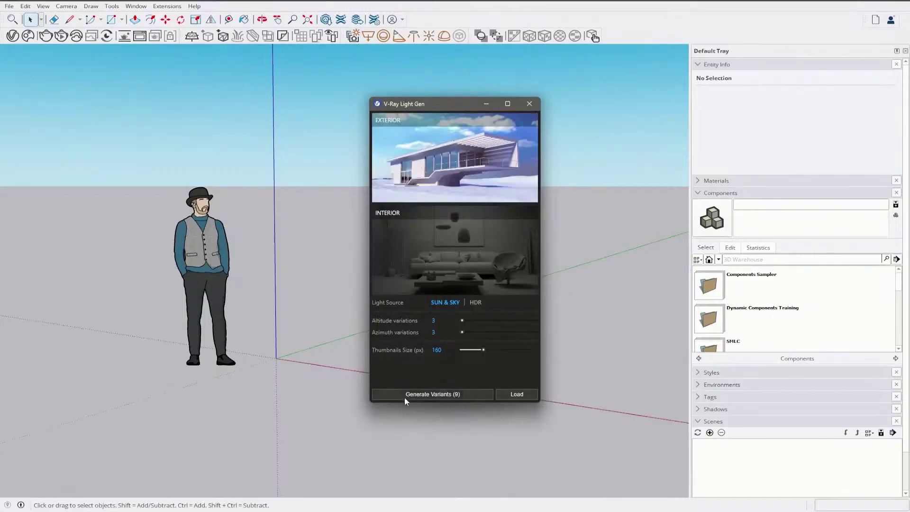
{"action": "left_click", "coordinate": [529, 104]}
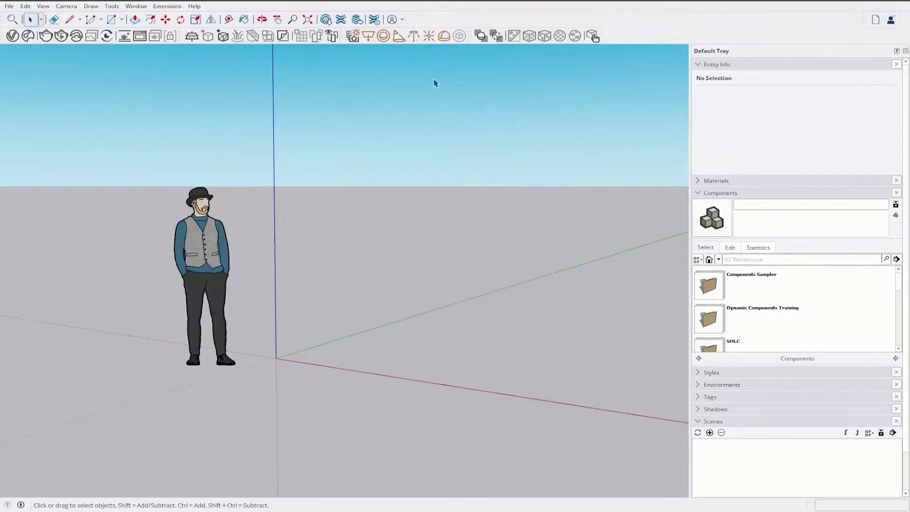
Place a rectangle light flat on the ground beside the standing figure, crossing the green axis.
{"action": "left_click", "coordinate": [369, 37]}
{"action": "left_click", "coordinate": [391, 280]}
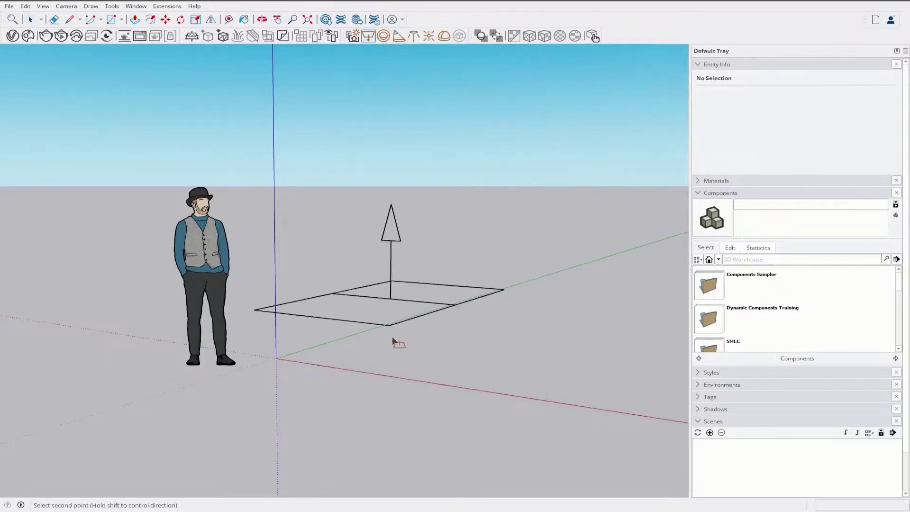
{"action": "left_click", "coordinate": [370, 340]}
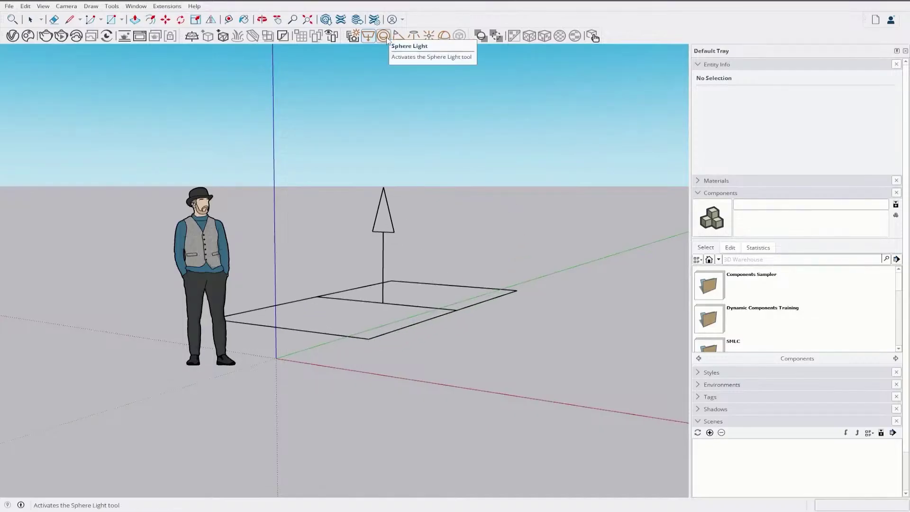
{"action": "left_click", "coordinate": [443, 37]}
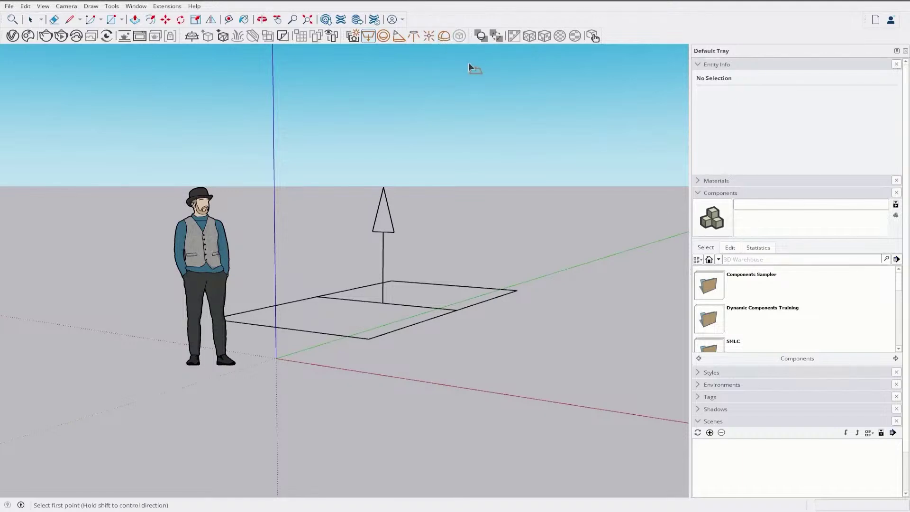
Switch solid V-Ray widgets on and back off for the rectangle light, and return to the Select tool.
{"action": "left_click", "coordinate": [484, 41]}
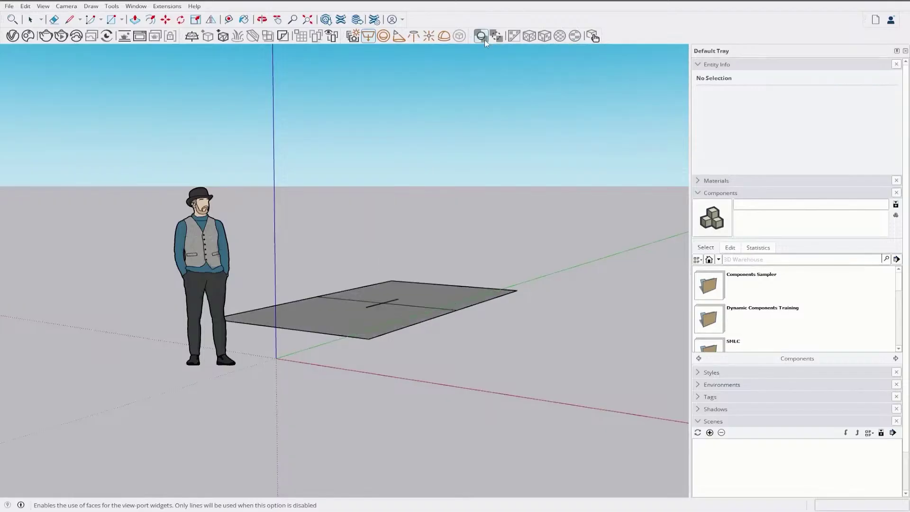
{"action": "left_click", "coordinate": [481, 37]}
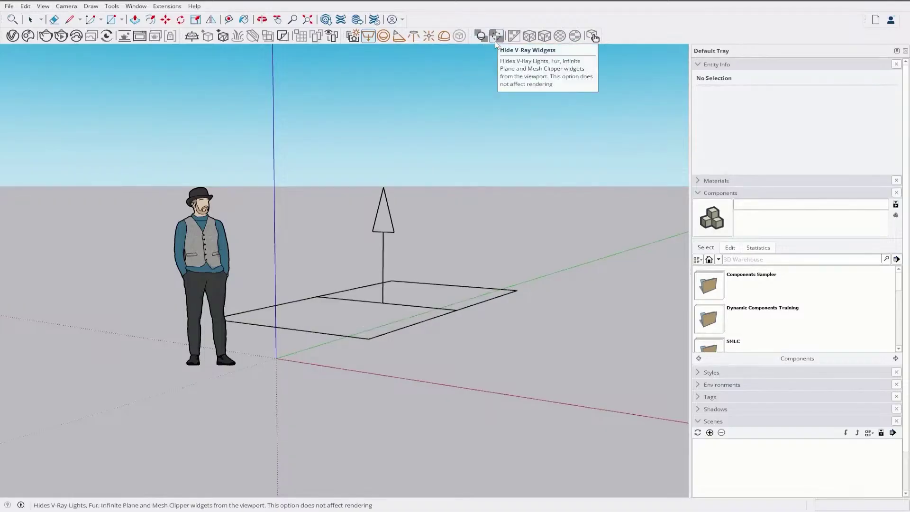
{"action": "key", "text": "space"}
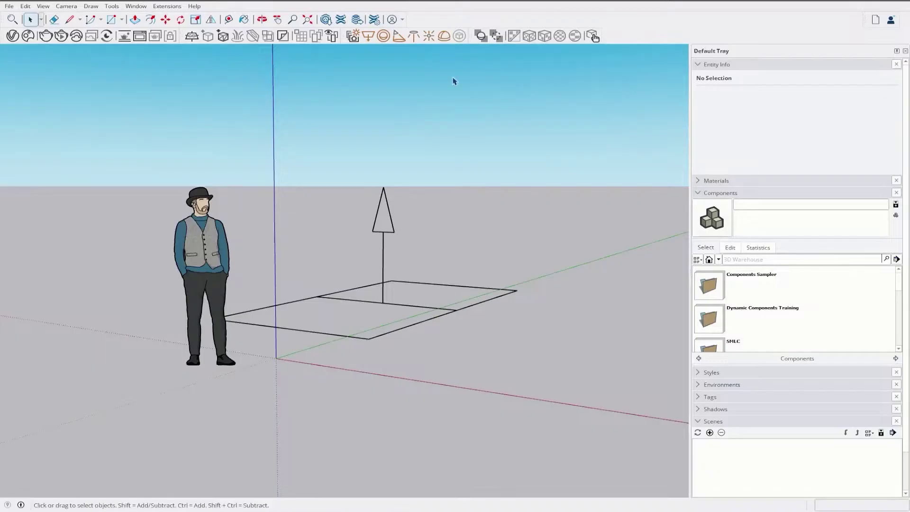
Try removing the materials from the standing figure, undo the change, and clear the selection.
{"action": "left_click", "coordinate": [220, 235]}
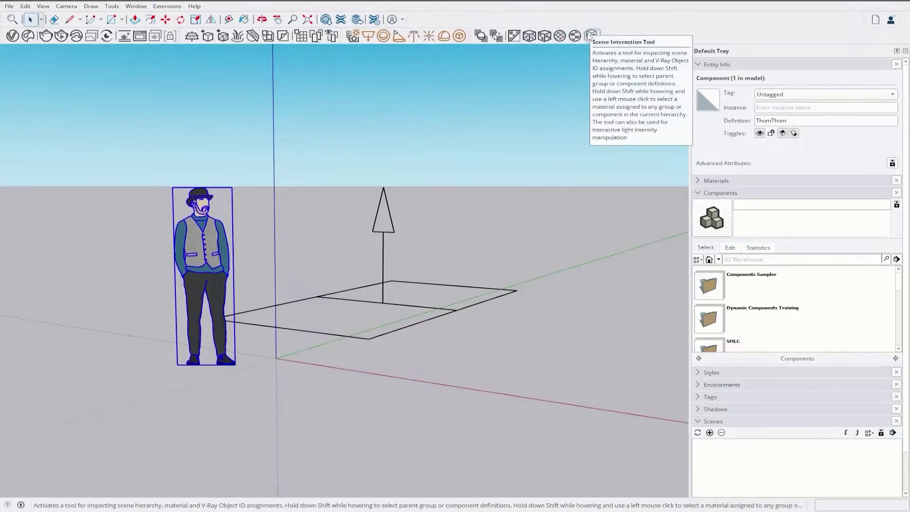
{"action": "left_click", "coordinate": [514, 36]}
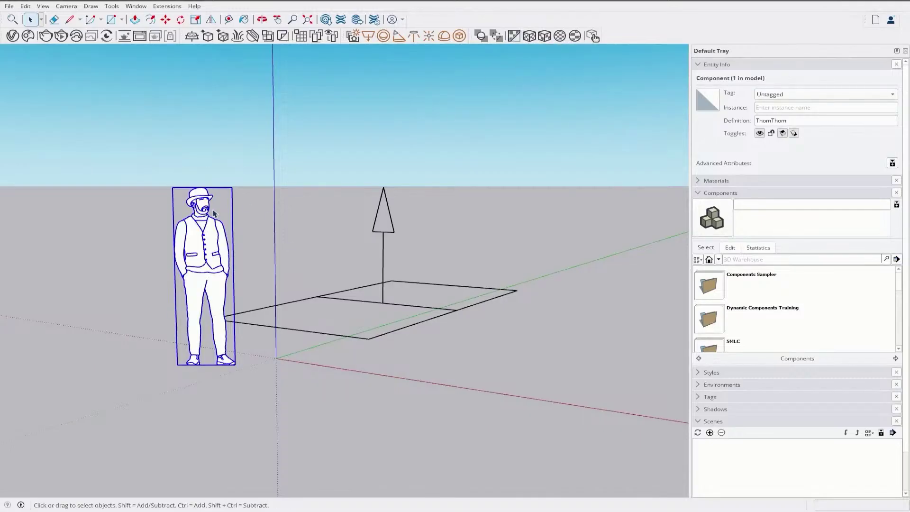
{"action": "left_click", "coordinate": [25, 6]}
{"action": "left_click", "coordinate": [83, 17]}
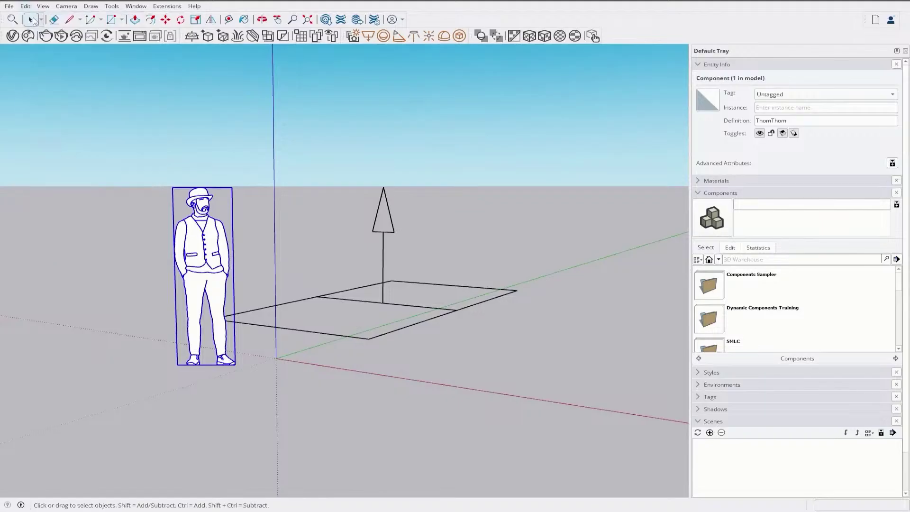
{"action": "left_click", "coordinate": [591, 58]}
Show the Chaos Vantage toolbar and dock it beside the V-Ray Utilities tools.
{"action": "right_click", "coordinate": [615, 40]}
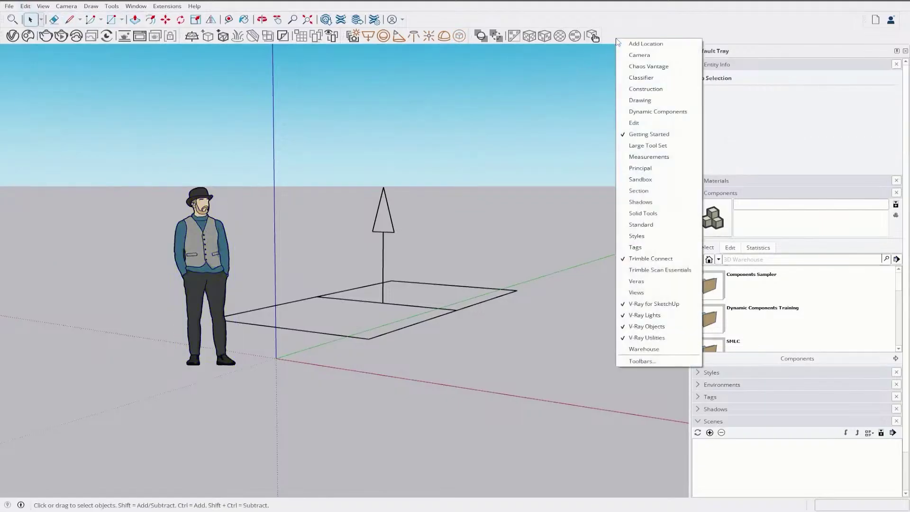
{"action": "left_click", "coordinate": [648, 66]}
{"action": "left_click_drag", "start_coordinate": [602, 53], "coordinate": [602, 38]}
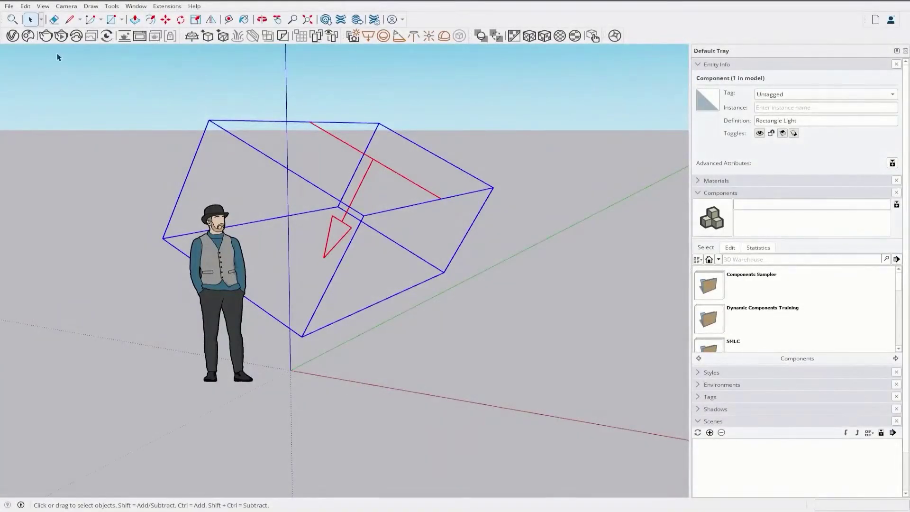
Open the model desert_house_model.skp from the Webinar folder.
{"action": "left_click", "coordinate": [9, 6]}
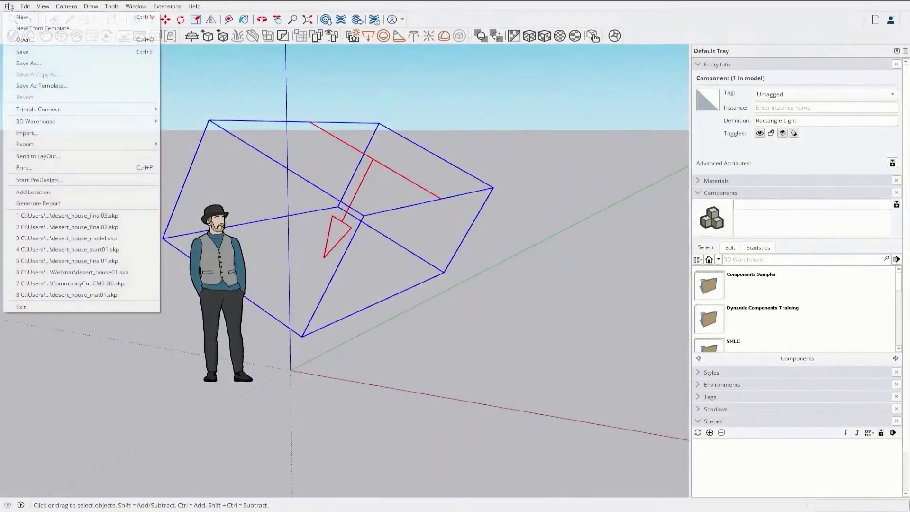
{"action": "left_click", "coordinate": [19, 40]}
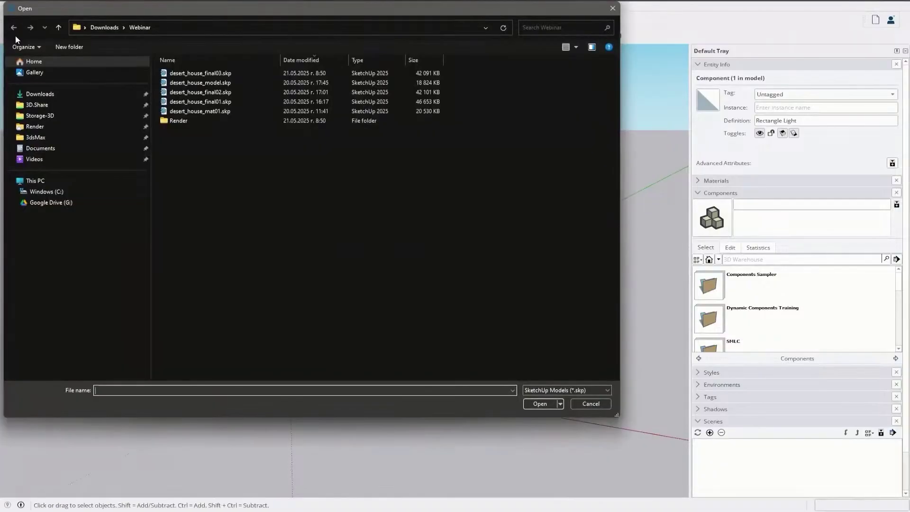
{"action": "left_click", "coordinate": [223, 83]}
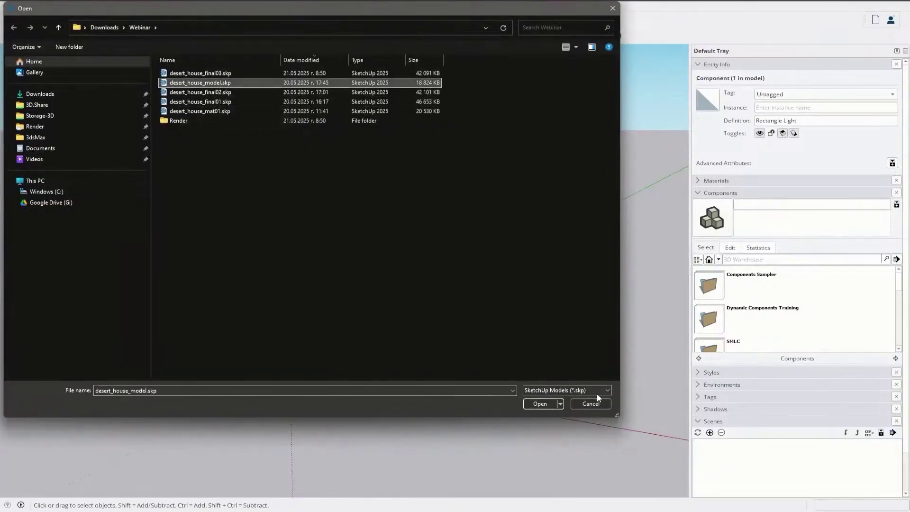
{"action": "left_click", "coordinate": [539, 403]}
{"action": "left_click", "coordinate": [457, 267]}
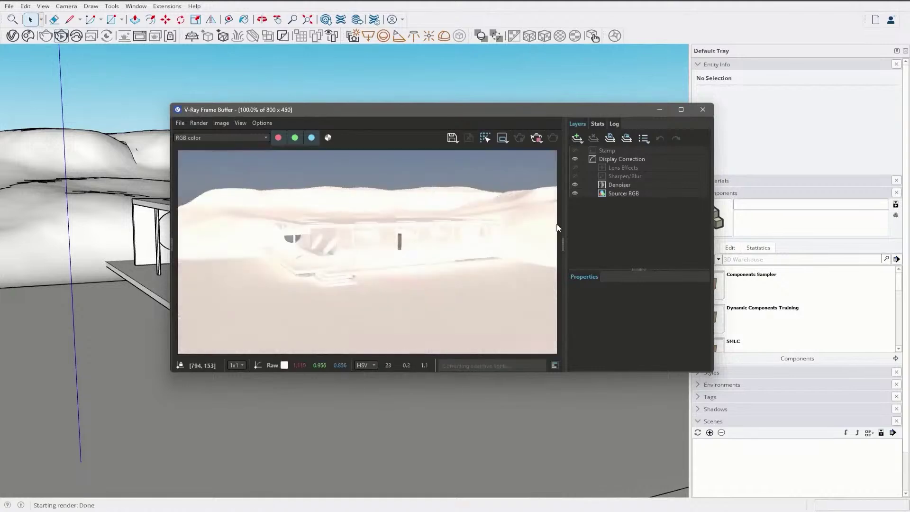
Collapse the frame buffer's layer list, move its window off the house, and examine the interactive render from several camera angles.
{"action": "left_click", "coordinate": [562, 246]}
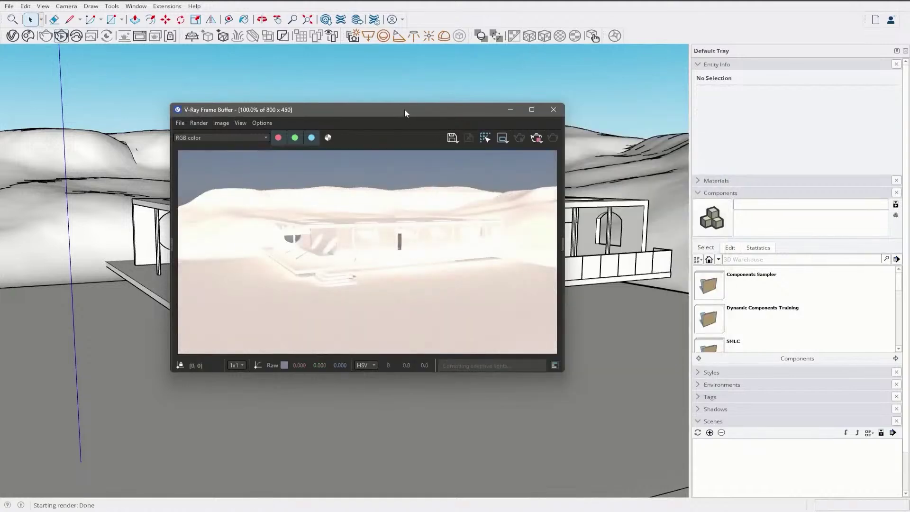
{"action": "mouse_move", "coordinate": [405, 110]}
{"action": "left_mouse_down"}
{"action": "mouse_move", "coordinate": [316, 112]}
{"action": "mouse_move", "coordinate": [240, 132]}
{"action": "left_mouse_up"}
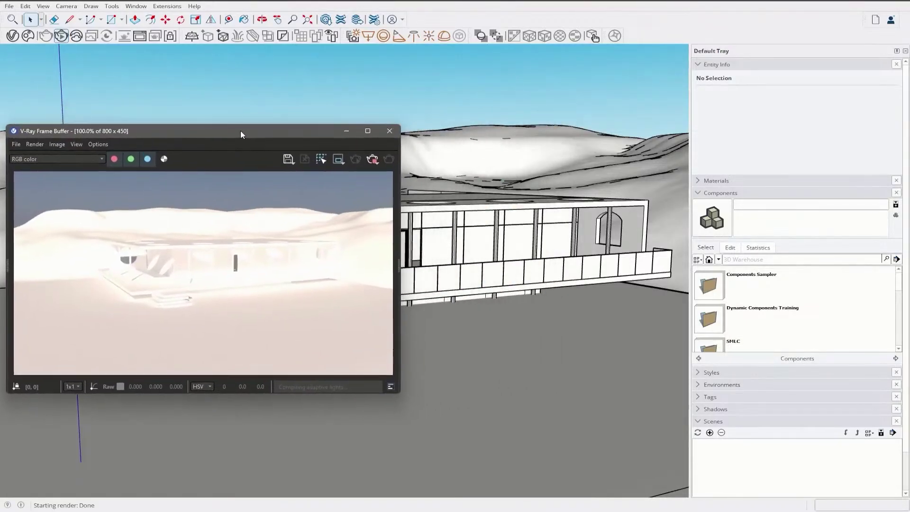
{"action": "middle_click_drag", "start_coordinate": [524, 284], "coordinate": [735, 324]}
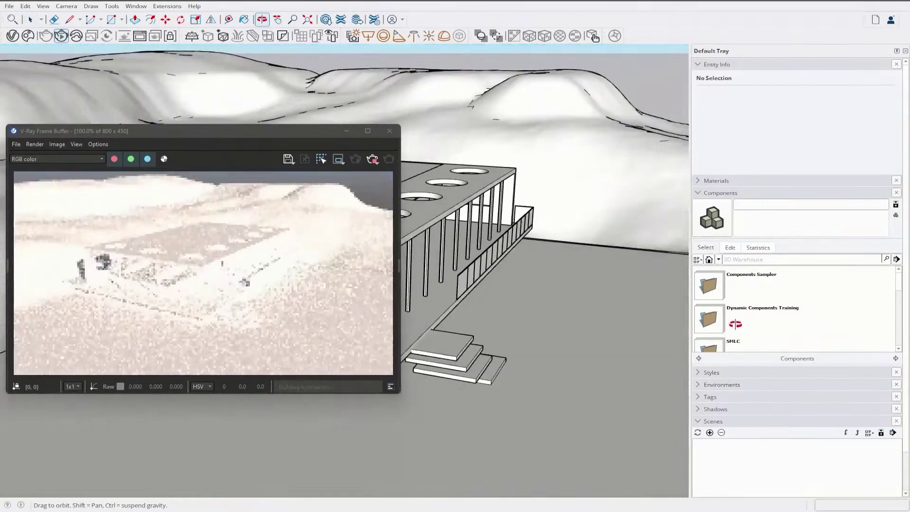
{"action": "scroll", "coordinate": [481, 257], "scroll_direction": "up", "scroll_amount": 5}
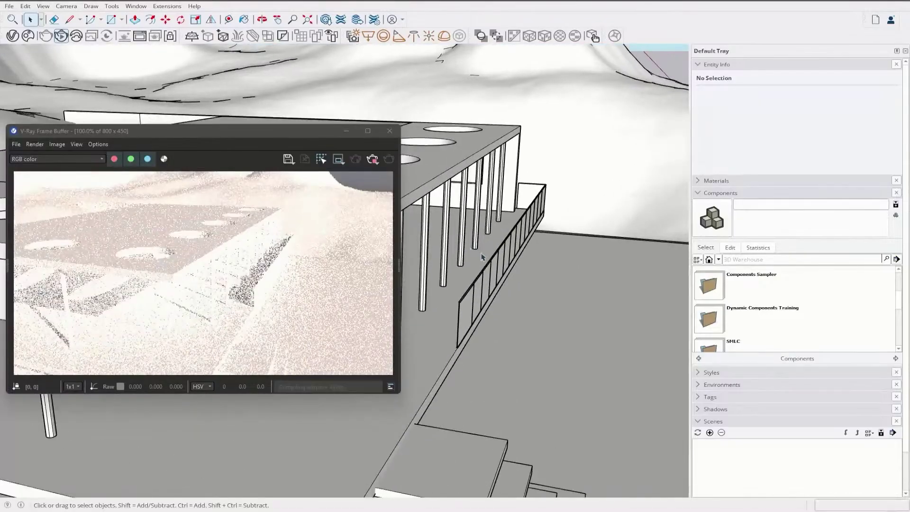
{"action": "middle_click_drag", "start_coordinate": [481, 257], "coordinate": [493, 204]}
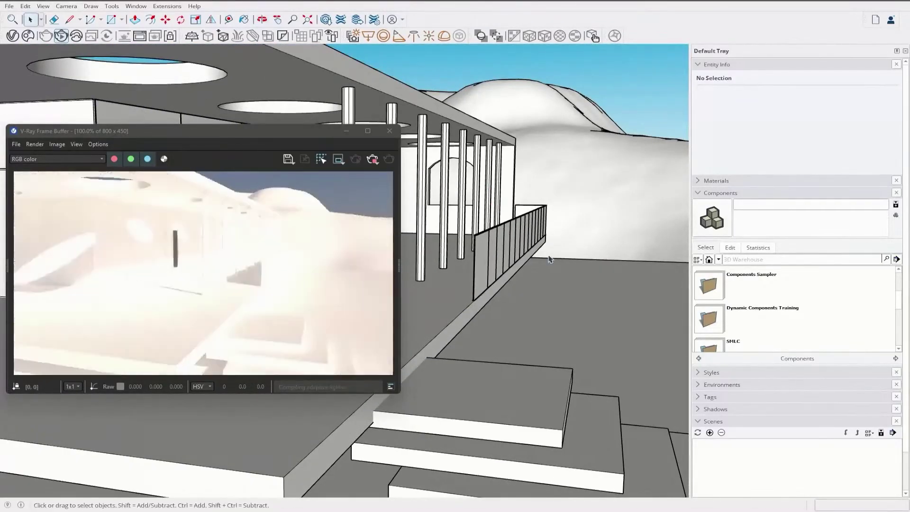
{"action": "scroll", "coordinate": [549, 259], "scroll_direction": "down", "scroll_amount": 5}
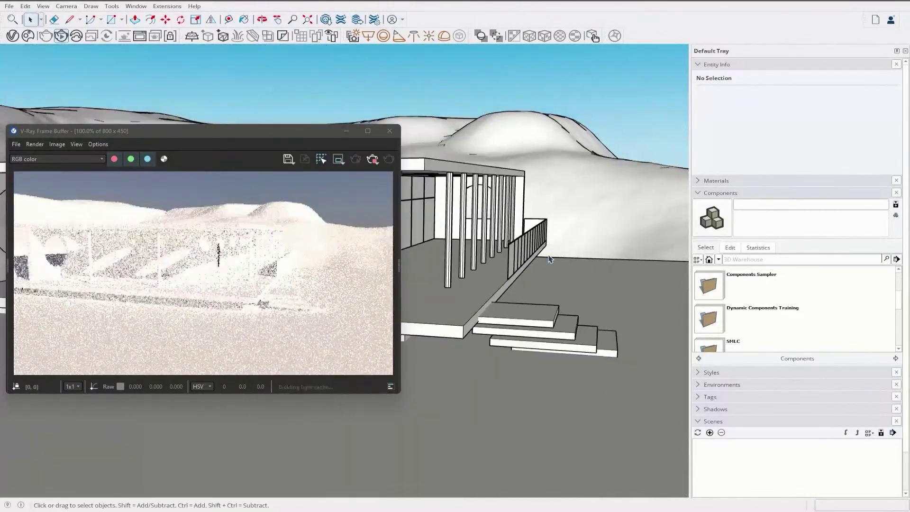
Add a Filmic tonemap layer above Lens Effects in the frame buffer and collapse the layer list again.
{"action": "left_click", "coordinate": [399, 270]}
{"action": "left_click", "coordinate": [464, 190]}
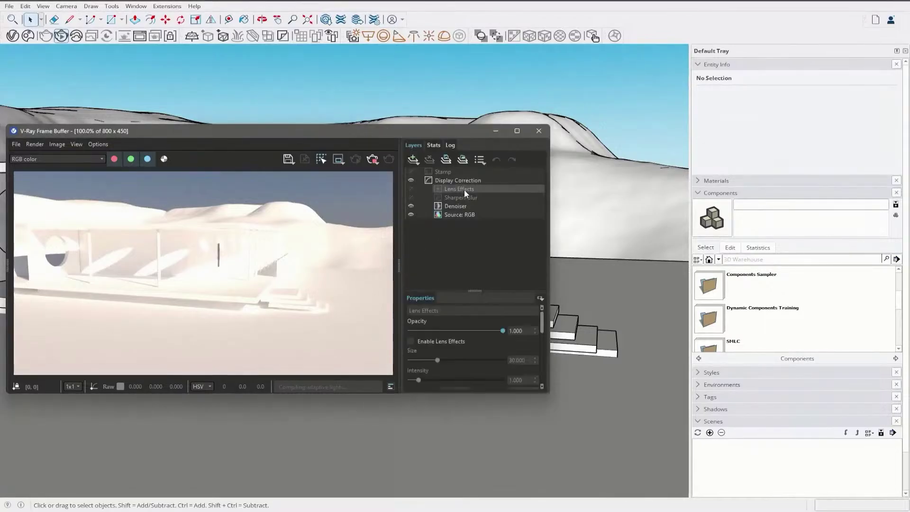
{"action": "right_click", "coordinate": [465, 190]}
{"action": "mouse_move", "coordinate": [491, 246]}
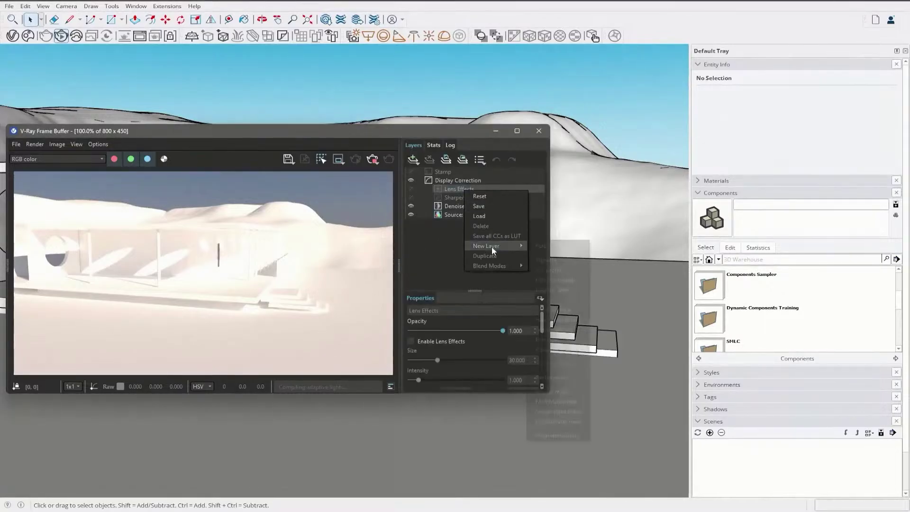
{"action": "left_click", "coordinate": [554, 279]}
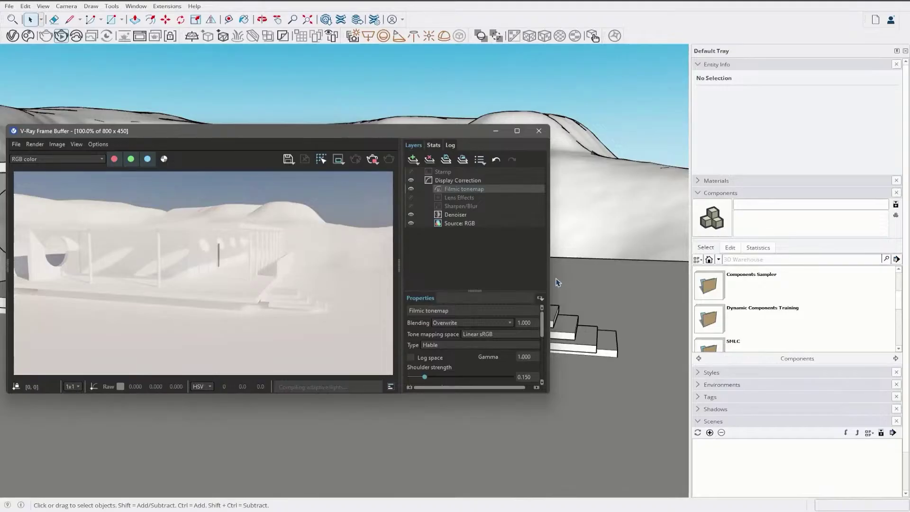
{"action": "left_click", "coordinate": [399, 264]}
Frame the whole front of the house with its entrance steps and save that view as a new scene.
{"action": "mouse_move", "coordinate": [551, 271]}
{"action": "middle_mouse_down"}
{"action": "mouse_move", "coordinate": [497, 244]}
{"action": "mouse_move", "coordinate": [444, 233]}
{"action": "mouse_move", "coordinate": [378, 238]}
{"action": "middle_mouse_up"}
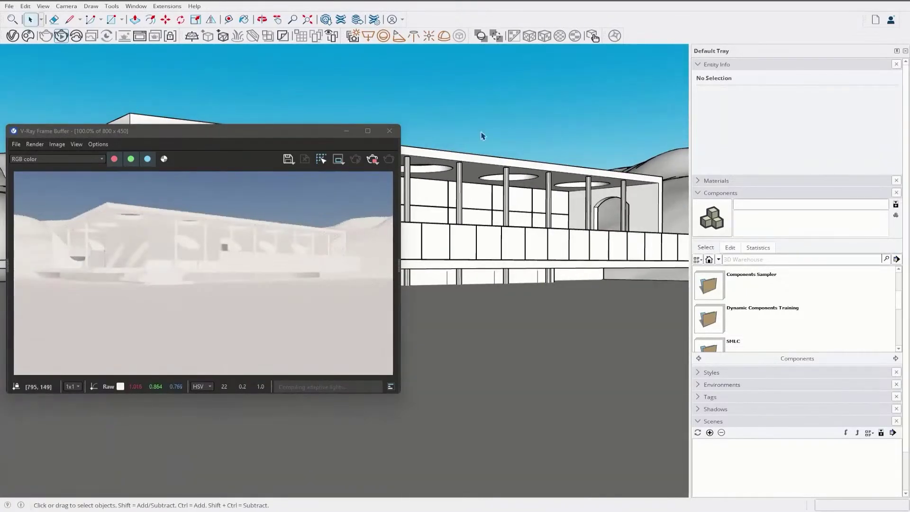
{"action": "scroll", "coordinate": [488, 145], "scroll_direction": "up", "scroll_amount": 2}
{"action": "mouse_move", "coordinate": [533, 176]}
{"action": "middle_mouse_down"}
{"action": "mouse_move", "coordinate": [579, 210]}
{"action": "mouse_move", "coordinate": [613, 213]}
{"action": "middle_mouse_up"}
{"action": "scroll", "coordinate": [493, 199], "scroll_direction": "down", "scroll_amount": 3}
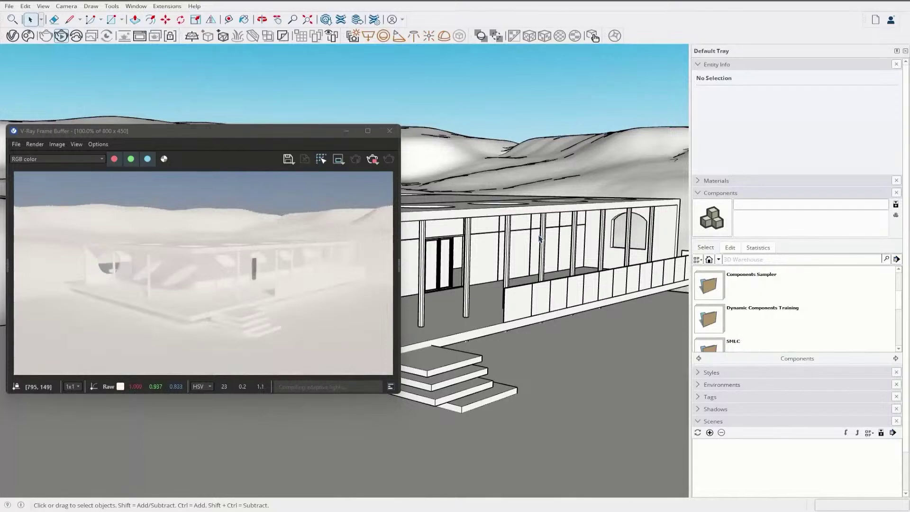
{"action": "mouse_move", "coordinate": [549, 267]}
{"action": "middle_mouse_down"}
{"action": "mouse_move", "coordinate": [463, 255]}
{"action": "mouse_move", "coordinate": [515, 228]}
{"action": "mouse_move", "coordinate": [523, 235]}
{"action": "mouse_move", "coordinate": [515, 256]}
{"action": "mouse_move", "coordinate": [559, 257]}
{"action": "mouse_move", "coordinate": [535, 270]}
{"action": "middle_mouse_up"}
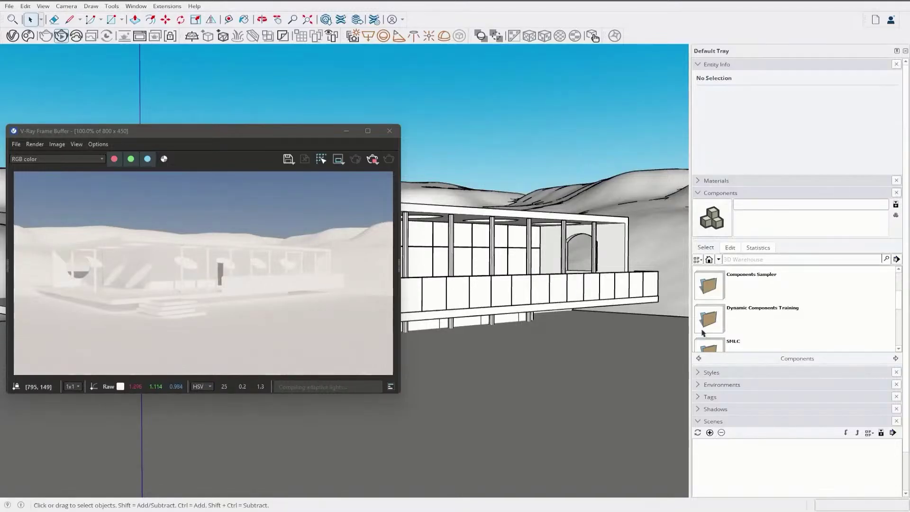
{"action": "scroll", "coordinate": [719, 422], "scroll_direction": "down", "scroll_amount": 2}
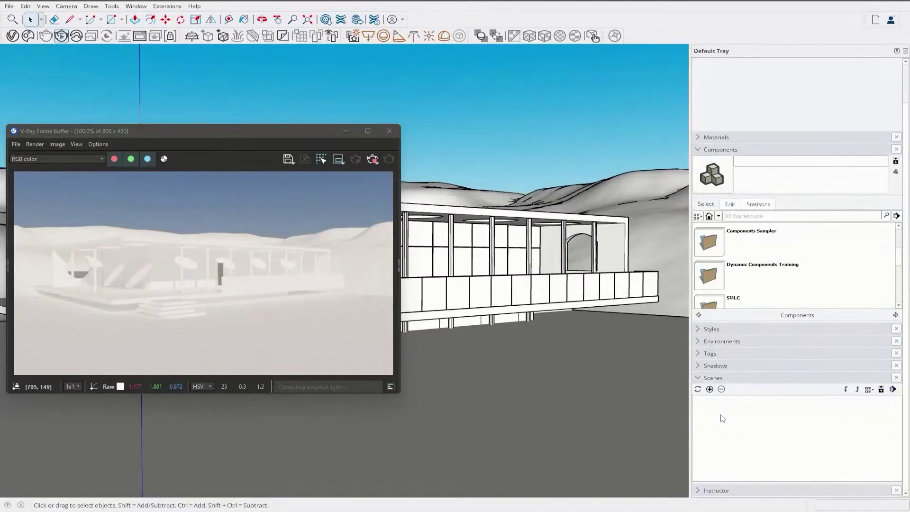
{"action": "left_click", "coordinate": [709, 389]}
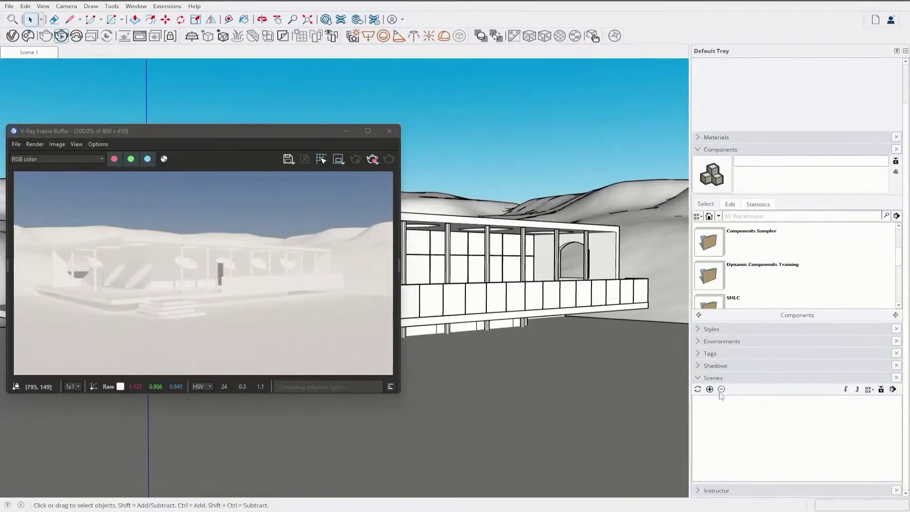
Rename the new scene Front_Camera.
{"action": "right_click", "coordinate": [792, 415]}
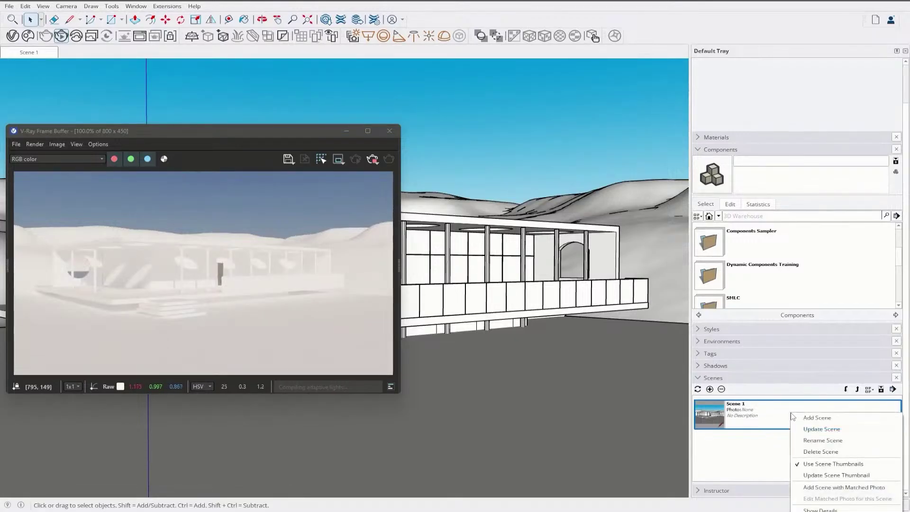
{"action": "left_click", "coordinate": [836, 446]}
{"action": "scroll", "coordinate": [829, 467], "scroll_direction": "down", "scroll_amount": 3}
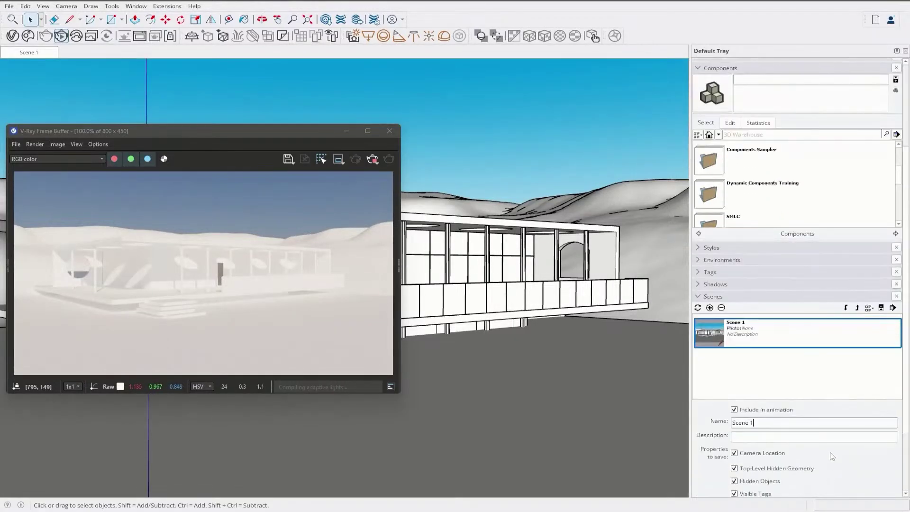
{"action": "type", "text": "Fr"}
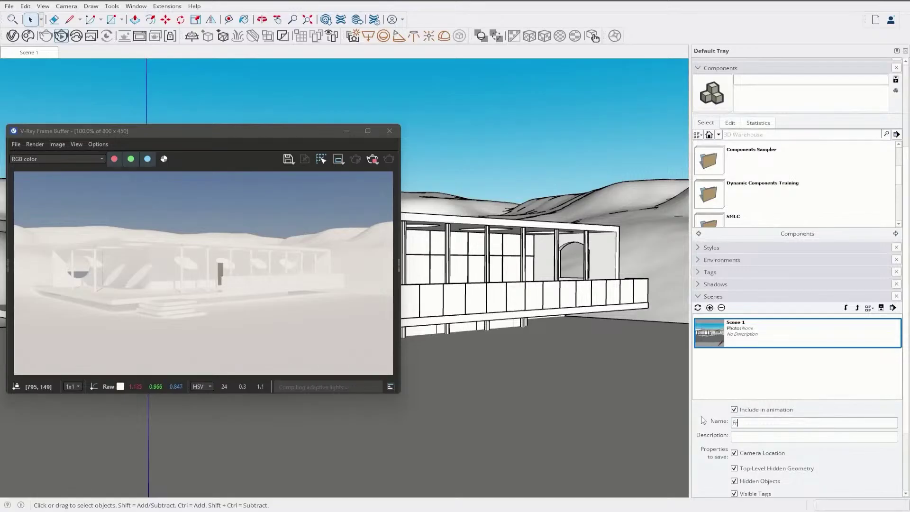
{"action": "type", "text": "ont_Camera"}
{"action": "left_click", "coordinate": [773, 389]}
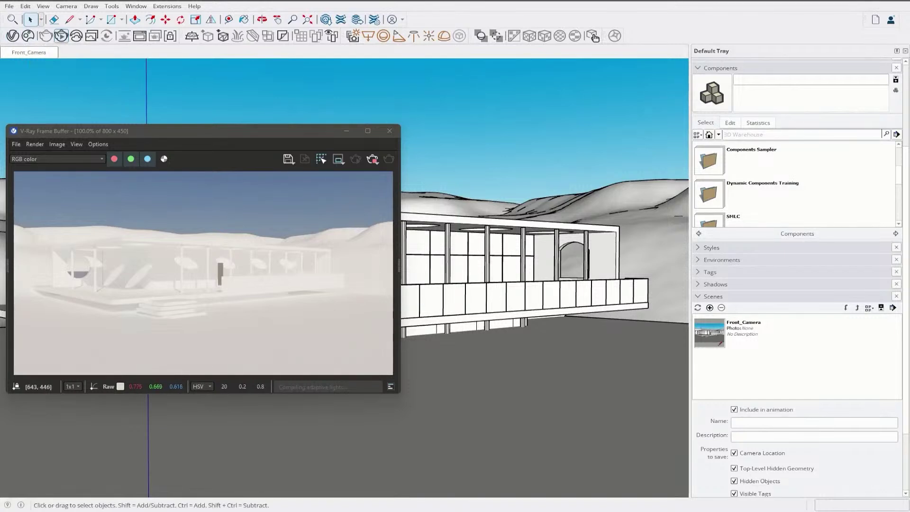
Place the Asset Editor beside the frame buffer and enable Custom Orientation for the SunLight.
{"action": "left_click", "coordinate": [353, 36]}
{"action": "left_click_drag", "start_coordinate": [235, 129], "coordinate": [565, 119]}
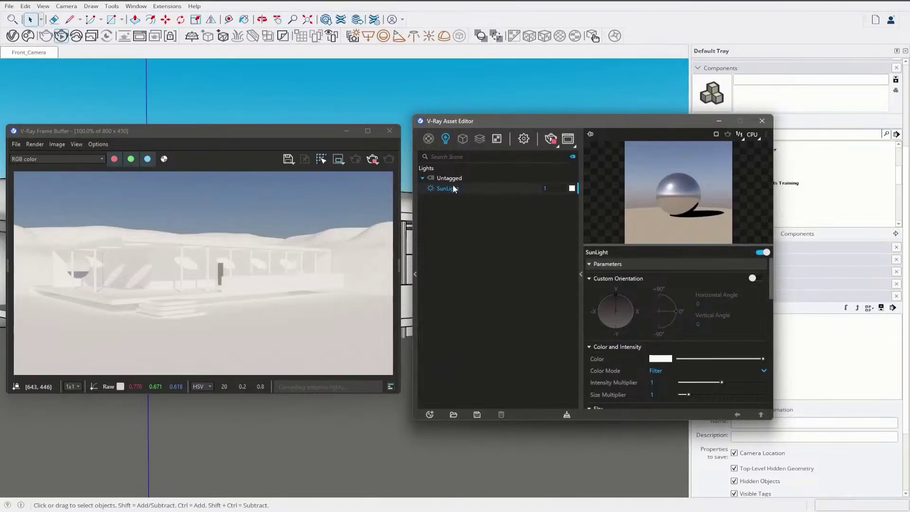
{"action": "left_click", "coordinate": [757, 278]}
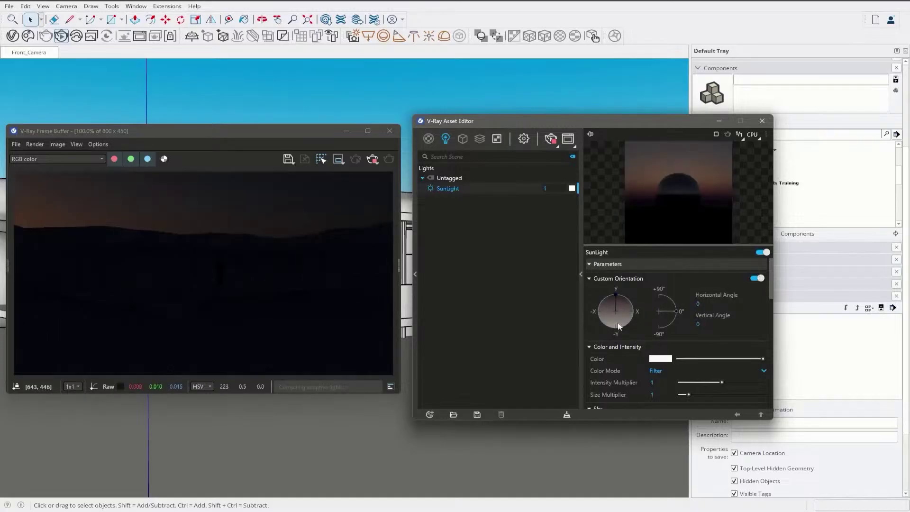
Try several sun directions and heights with the orientation dials, ending at 315.6 horizontal and 13.9 vertical.
{"action": "left_click_drag", "start_coordinate": [618, 326], "coordinate": [609, 302]}
{"action": "left_click", "coordinate": [677, 310]}
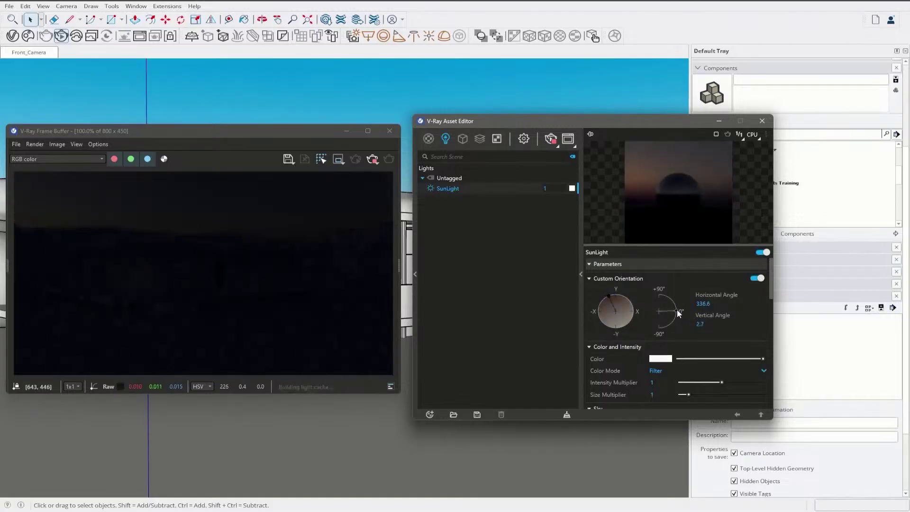
{"action": "left_click_drag", "start_coordinate": [677, 309], "coordinate": [682, 303]}
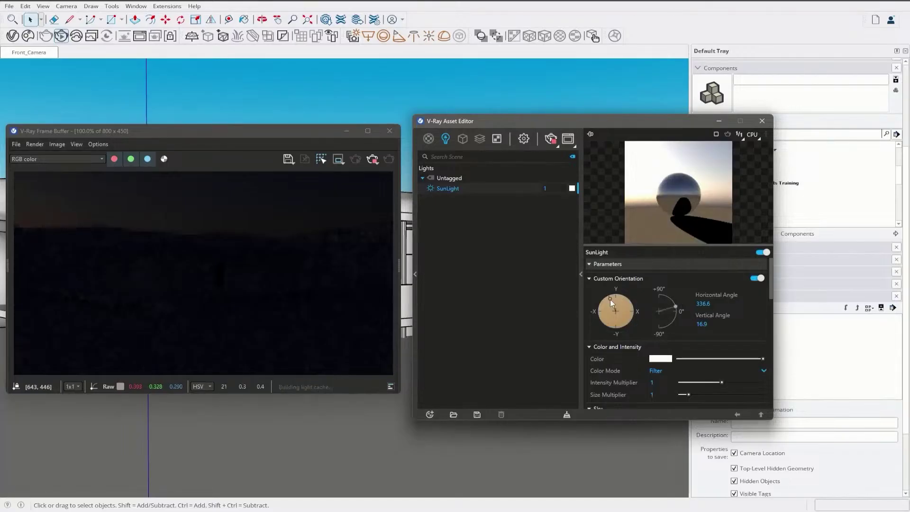
{"action": "left_click_drag", "start_coordinate": [610, 299], "coordinate": [634, 308]}
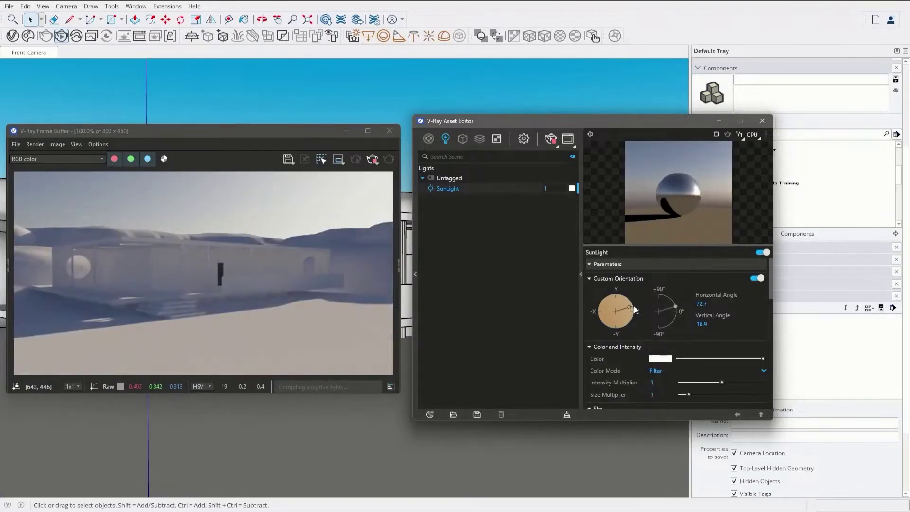
{"action": "left_click_drag", "start_coordinate": [633, 305], "coordinate": [633, 317]}
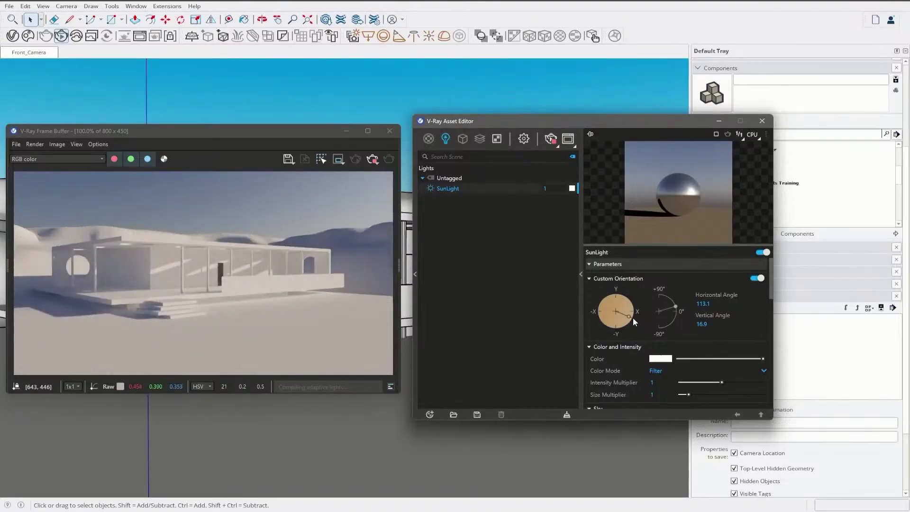
{"action": "left_click_drag", "start_coordinate": [633, 317], "coordinate": [605, 300]}
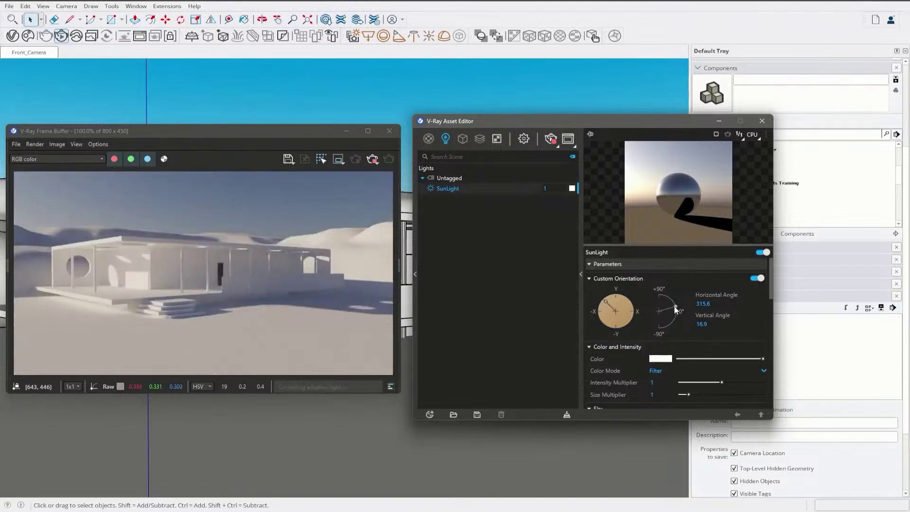
{"action": "left_click_drag", "start_coordinate": [676, 308], "coordinate": [673, 291]}
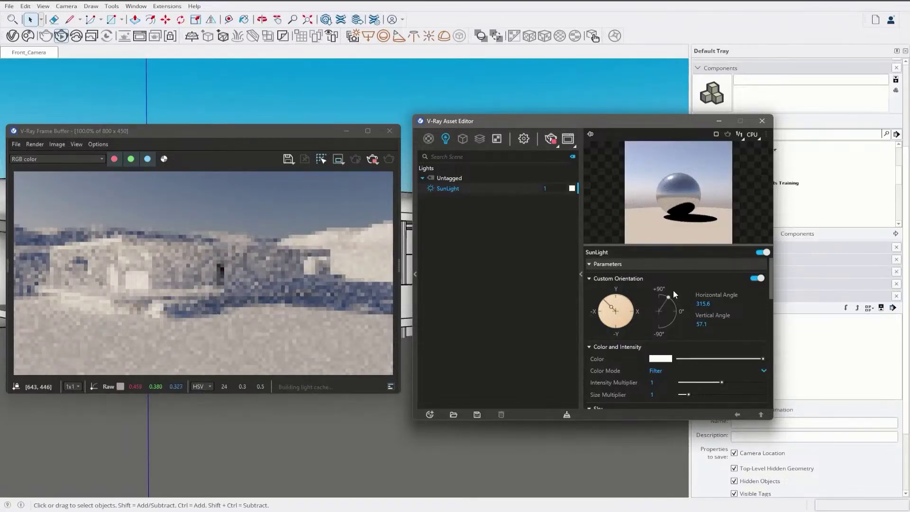
{"action": "left_click_drag", "start_coordinate": [670, 297], "coordinate": [681, 305]}
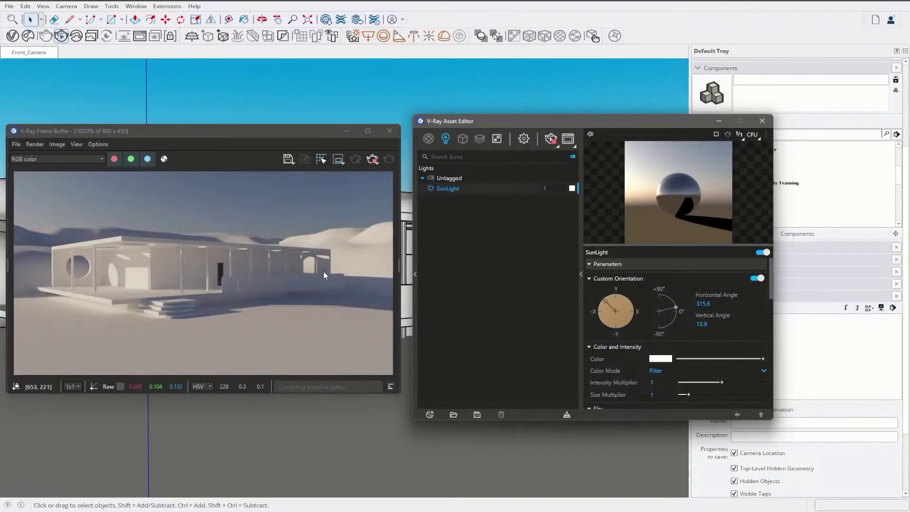
Set the SunLight's horizontal angle to 300 and its vertical angle to 20.
{"action": "left_click", "coordinate": [698, 304]}
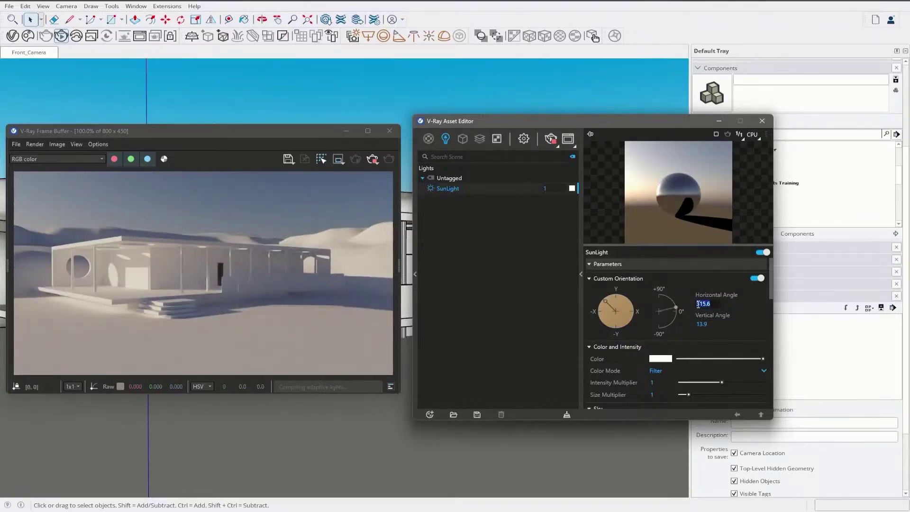
{"action": "type", "text": "100"}
{"action": "left_click", "coordinate": [711, 322]}
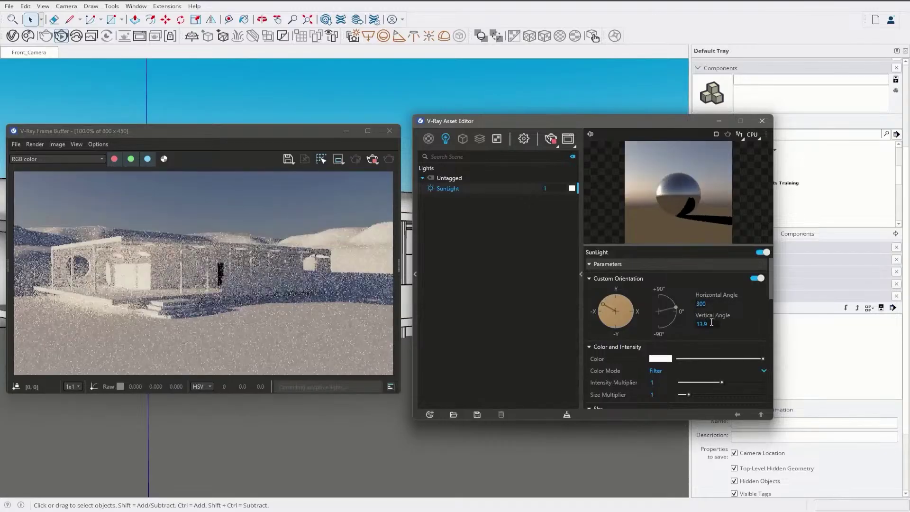
{"action": "key", "text": "Return"}
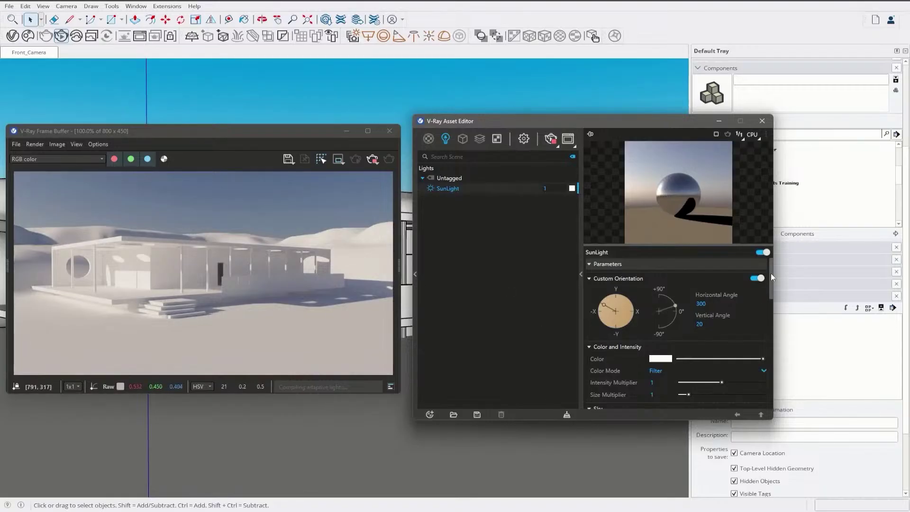
Try SunLight size multipliers of 10 and 50 to compare the shadow softness in the render.
{"action": "left_click_drag", "start_coordinate": [770, 273], "coordinate": [771, 292]}
{"action": "left_click", "coordinate": [661, 324]}
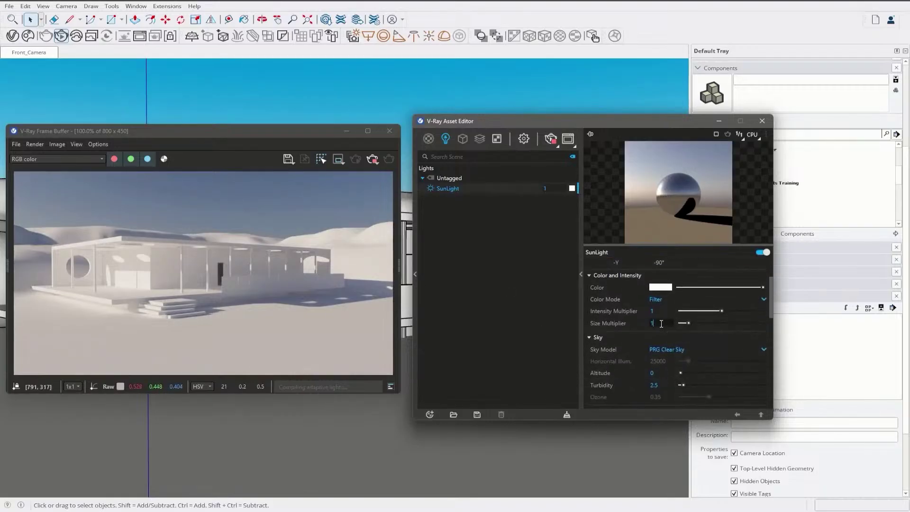
{"action": "left_click_drag", "start_coordinate": [691, 323], "coordinate": [777, 328]}
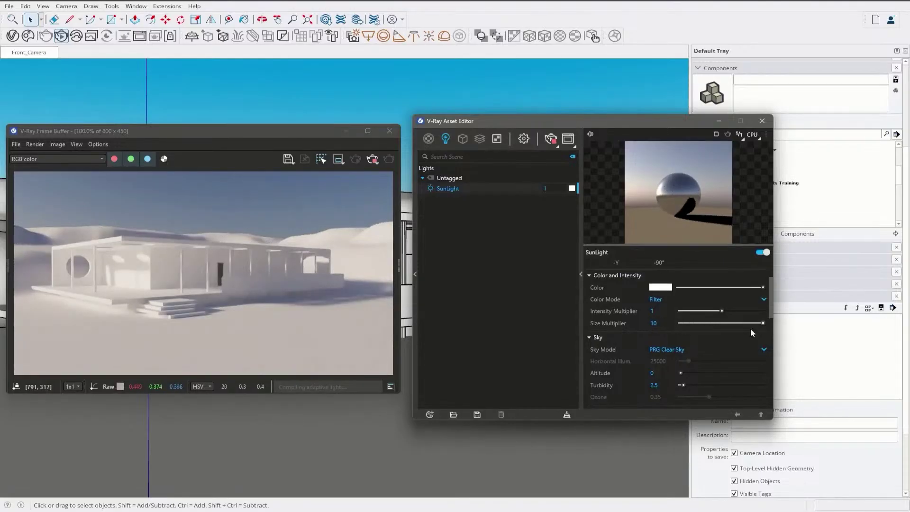
{"action": "left_click", "coordinate": [658, 322]}
{"action": "double_click", "coordinate": [659, 323]}
{"action": "type", "text": "50"}
{"action": "key", "text": "Return"}
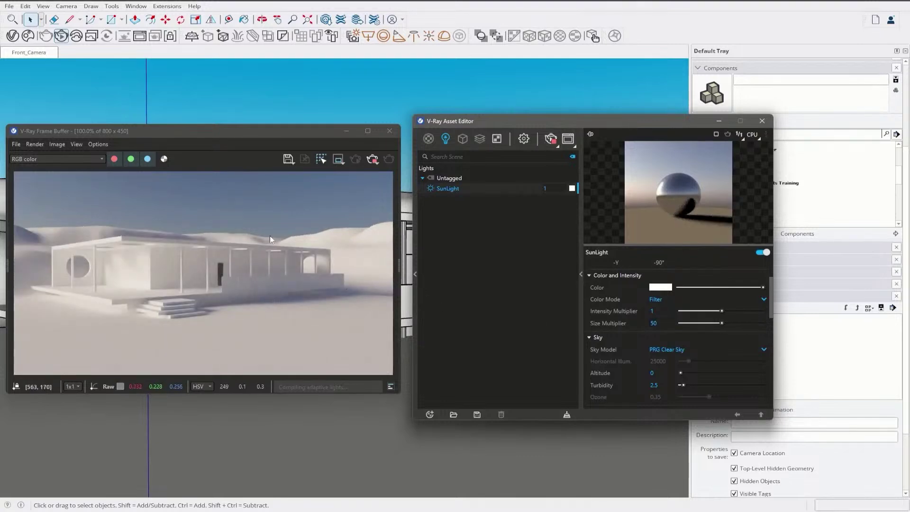
Set the SunLight's size multiplier to 5.
{"action": "double_click", "coordinate": [660, 323]}
{"action": "type", "text": "5"}
{"action": "key", "text": "Return"}
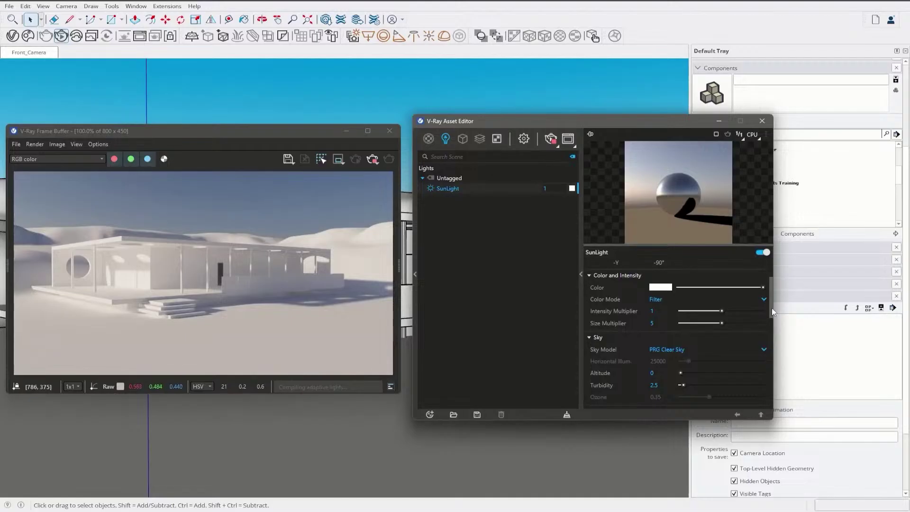
Enable the SunLight's clouds and set their cirrus amount to 0.9.
{"action": "scroll", "coordinate": [772, 308], "scroll_direction": "down", "scroll_amount": 5}
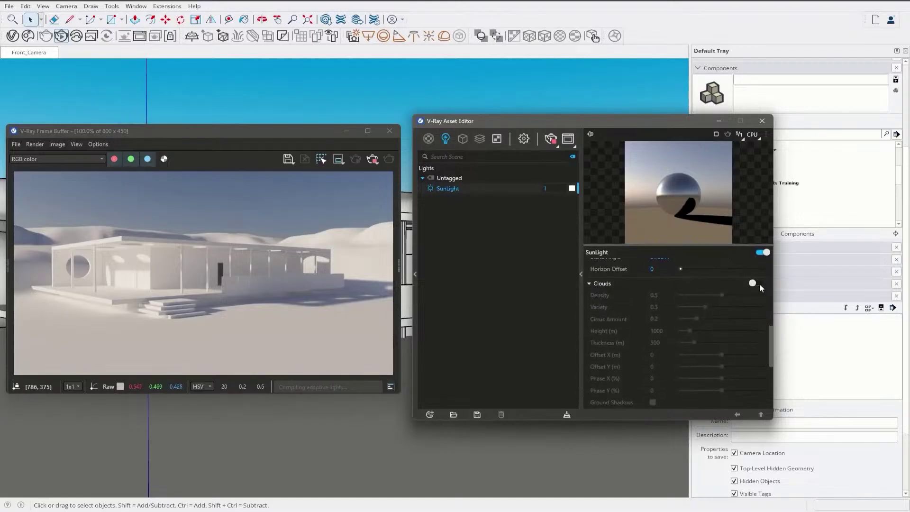
{"action": "left_click", "coordinate": [758, 283]}
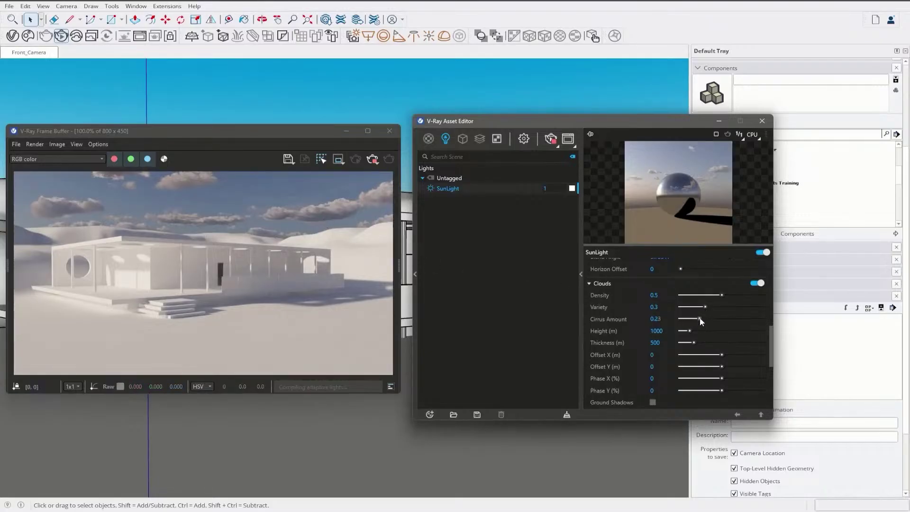
{"action": "left_click_drag", "start_coordinate": [733, 323], "coordinate": [739, 320]}
{"action": "double_click", "coordinate": [653, 318]}
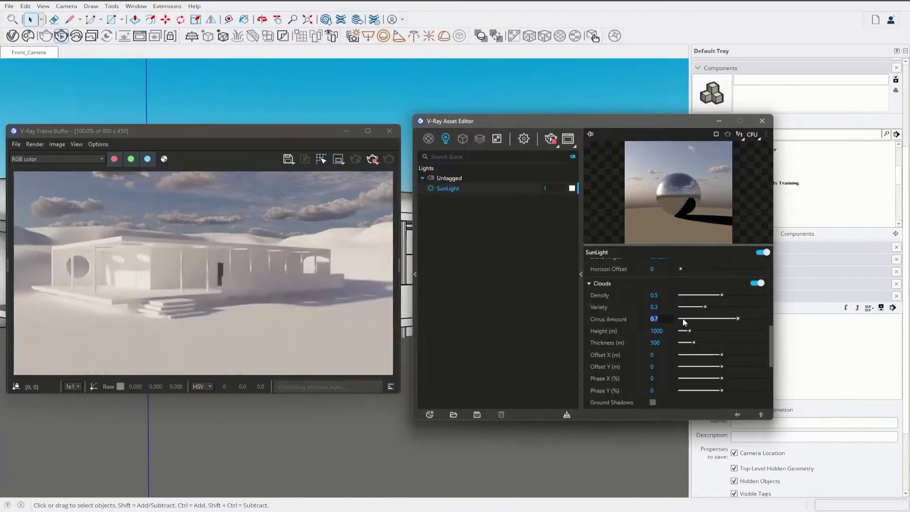
{"action": "key", "text": "Return"}
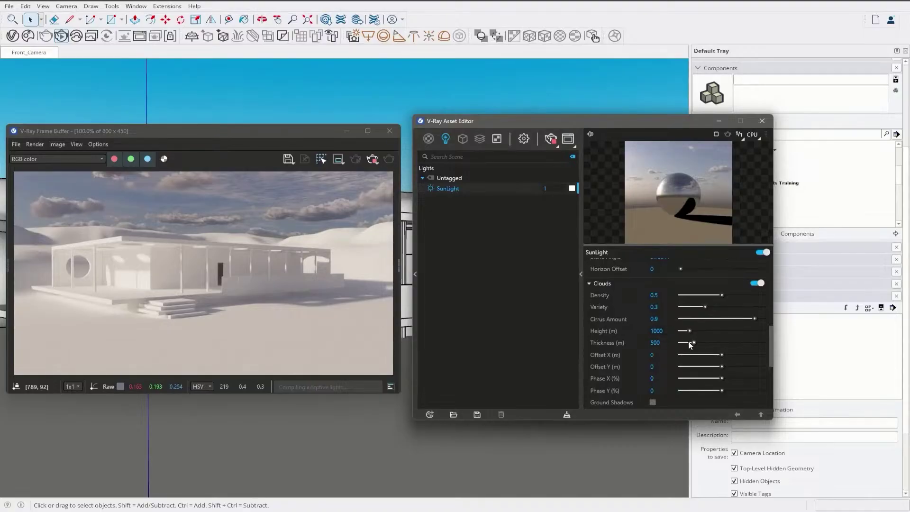
Set the cloud thickness to 200 m.
{"action": "left_click_drag", "start_coordinate": [690, 344], "coordinate": [685, 343]}
{"action": "double_click", "coordinate": [659, 343]}
{"action": "type", "text": "2"}
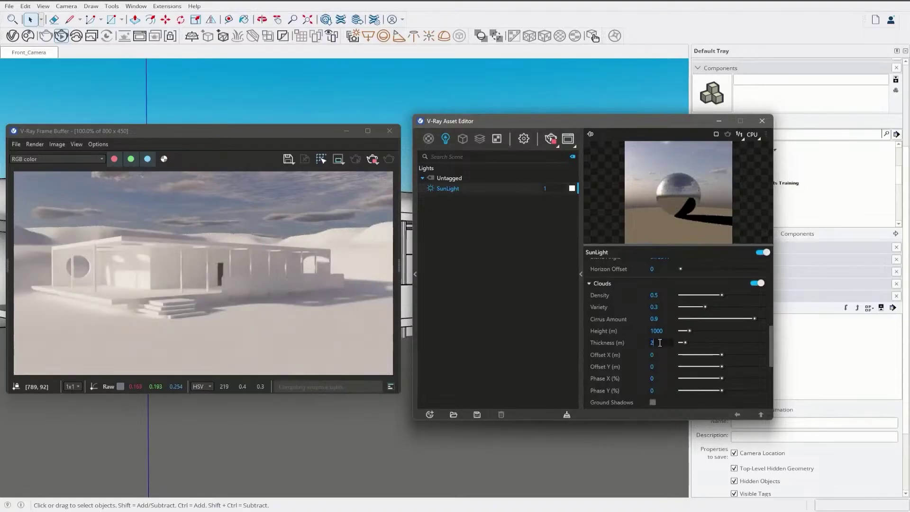
{"action": "type", "text": "00"}
Create a generic V-Ray material and set its reflection and refraction colours to white for a glass look.
{"action": "left_click", "coordinate": [428, 139]}
{"action": "left_click", "coordinate": [448, 157]}
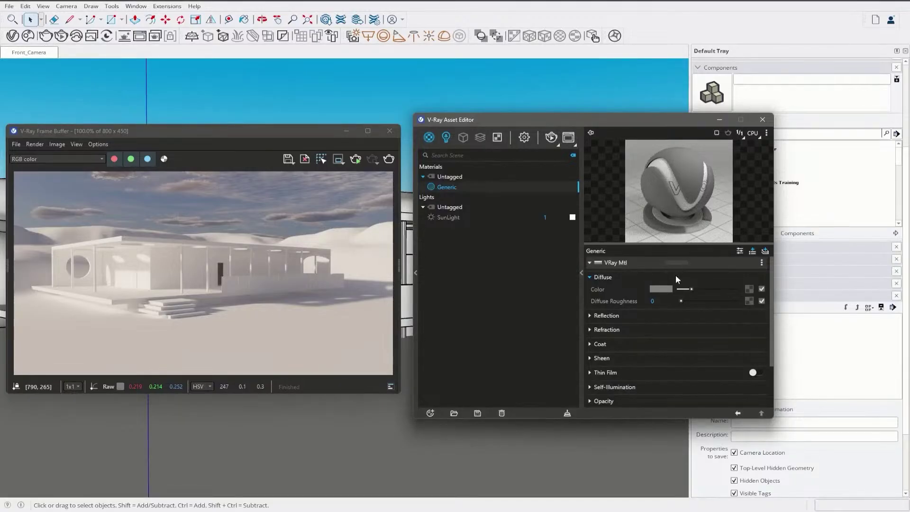
{"action": "left_click", "coordinate": [749, 289]}
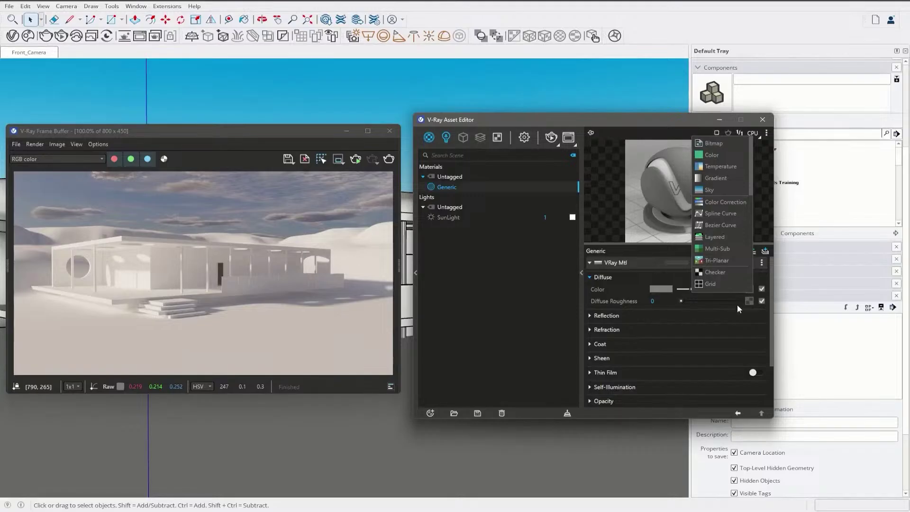
{"action": "left_click", "coordinate": [661, 316]}
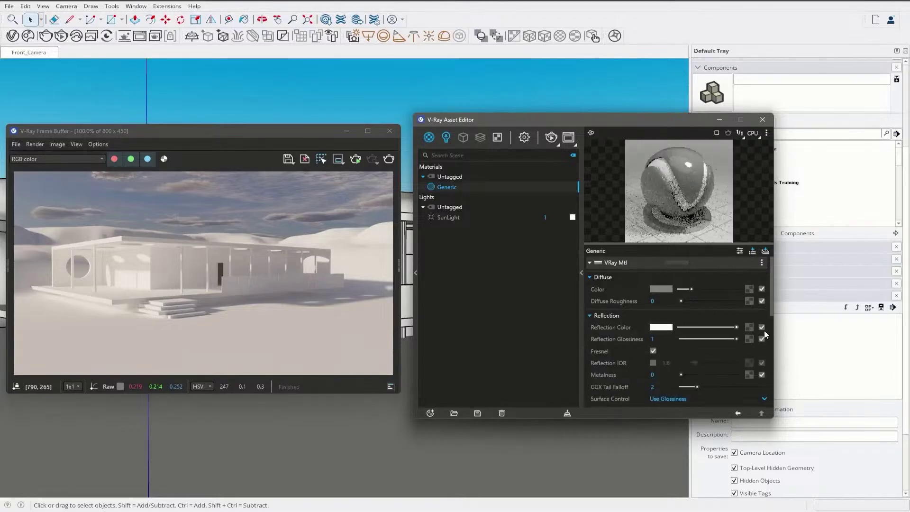
{"action": "left_click_drag", "start_coordinate": [772, 304], "coordinate": [778, 375]}
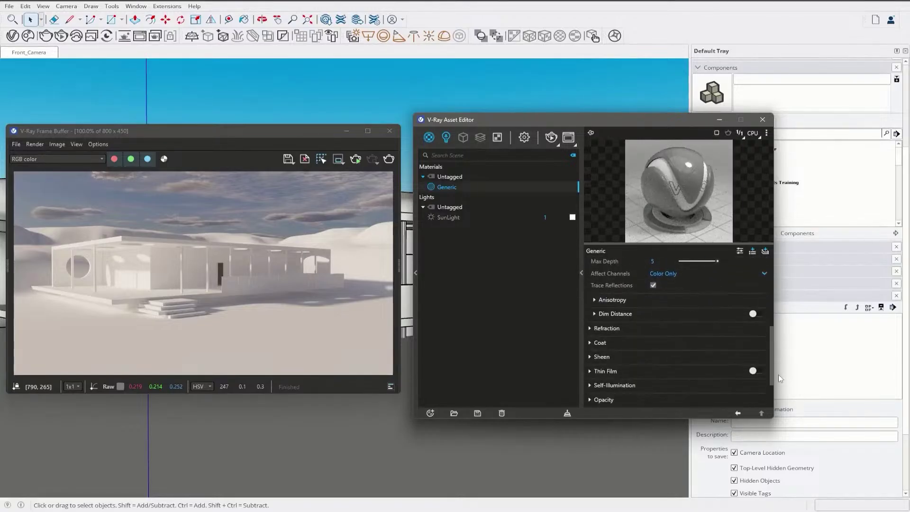
{"action": "left_click", "coordinate": [623, 329]}
{"action": "left_click_drag", "start_coordinate": [680, 340], "coordinate": [736, 340]}
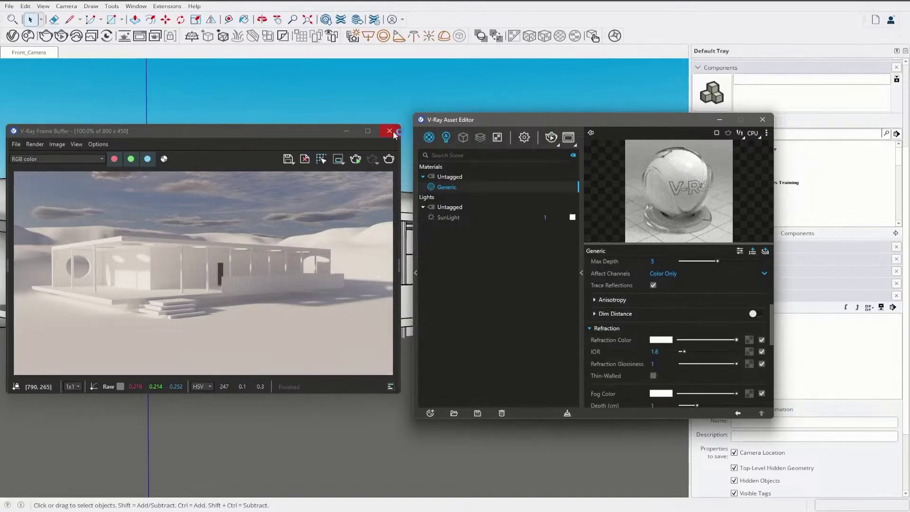
Restart the interactive render and apply the Generic material to the house's window panes.
{"action": "left_click", "coordinate": [353, 163]}
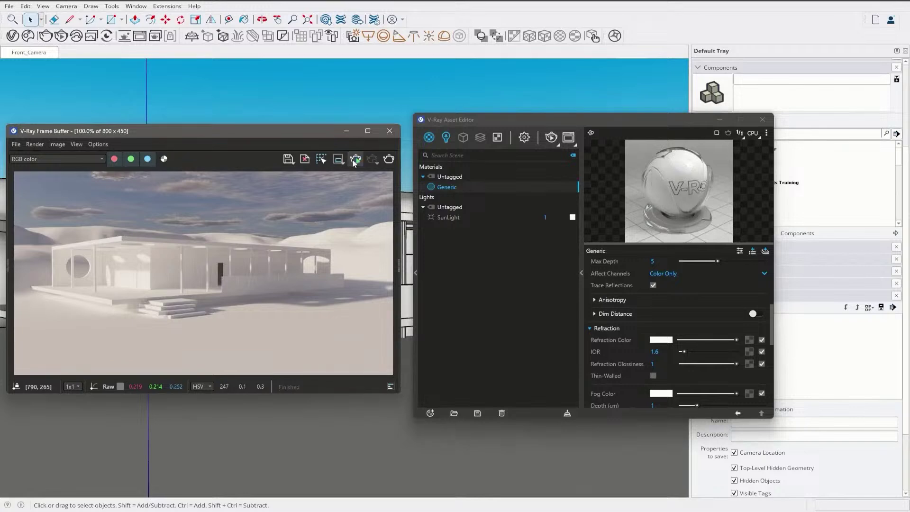
{"action": "left_click", "coordinate": [353, 163]}
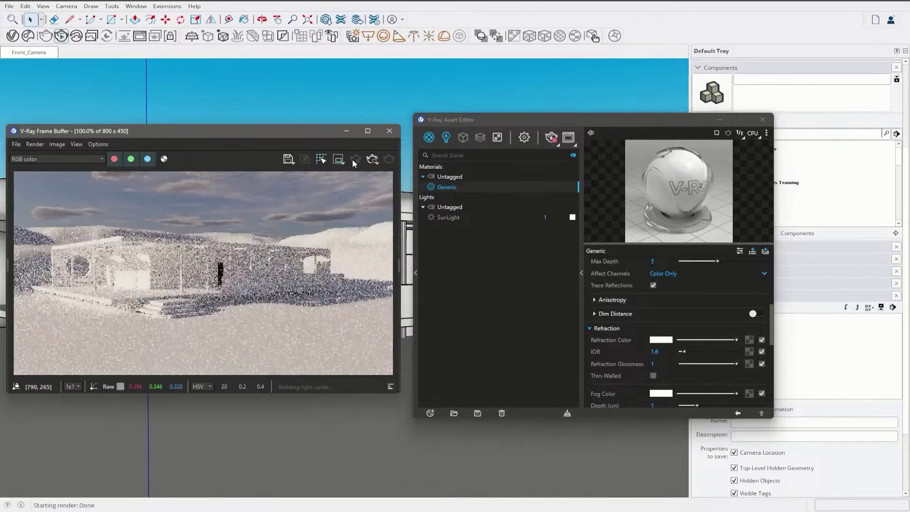
{"action": "left_click_drag", "start_coordinate": [560, 123], "coordinate": [673, 123]}
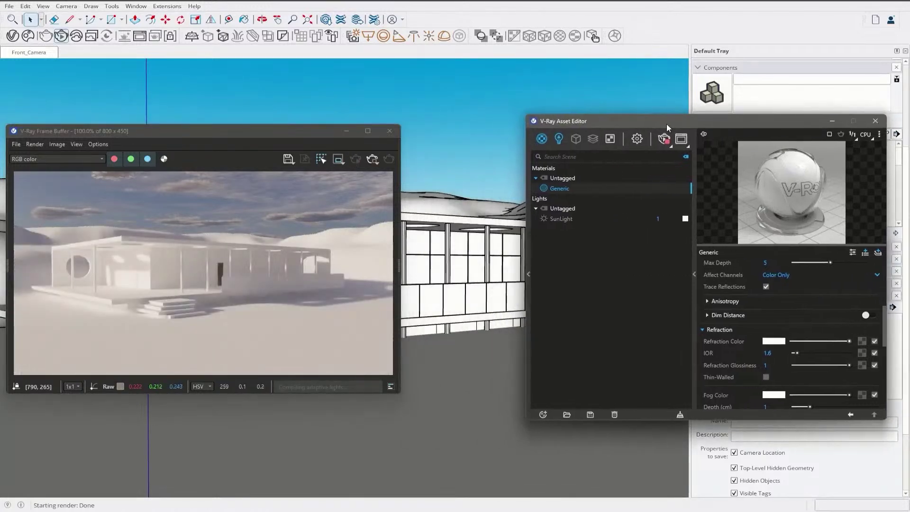
{"action": "left_click", "coordinate": [460, 246]}
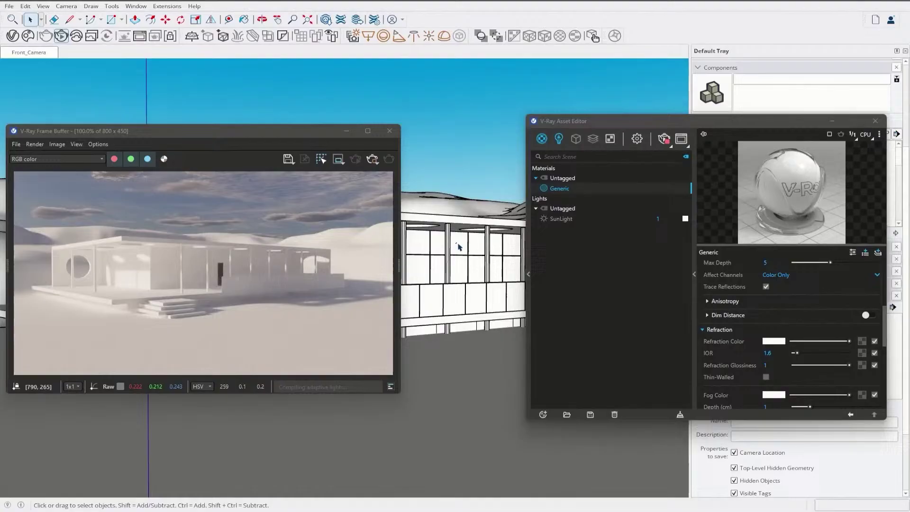
{"action": "right_click", "coordinate": [561, 190]}
{"action": "left_click", "coordinate": [573, 211]}
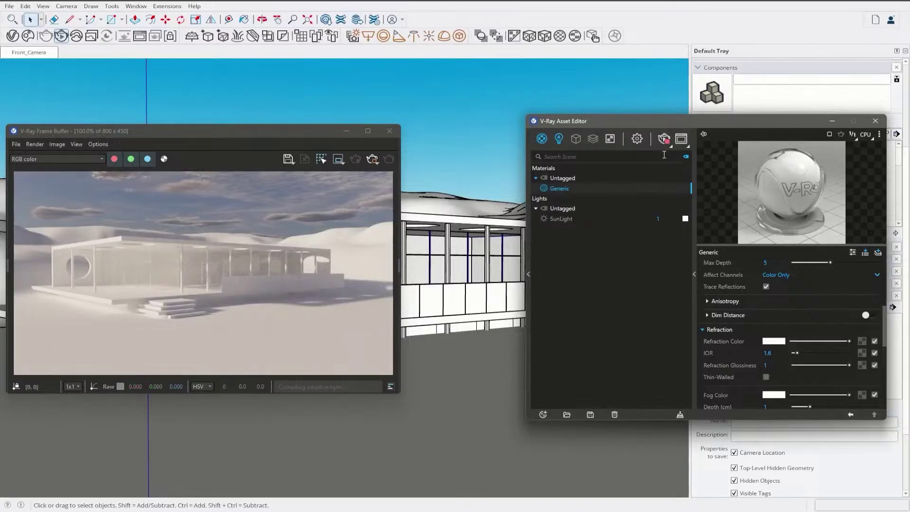
Search the Chaos Cosmos library for "glass clear" and import the Glass Clear 001 material.
{"action": "left_click", "coordinate": [28, 36]}
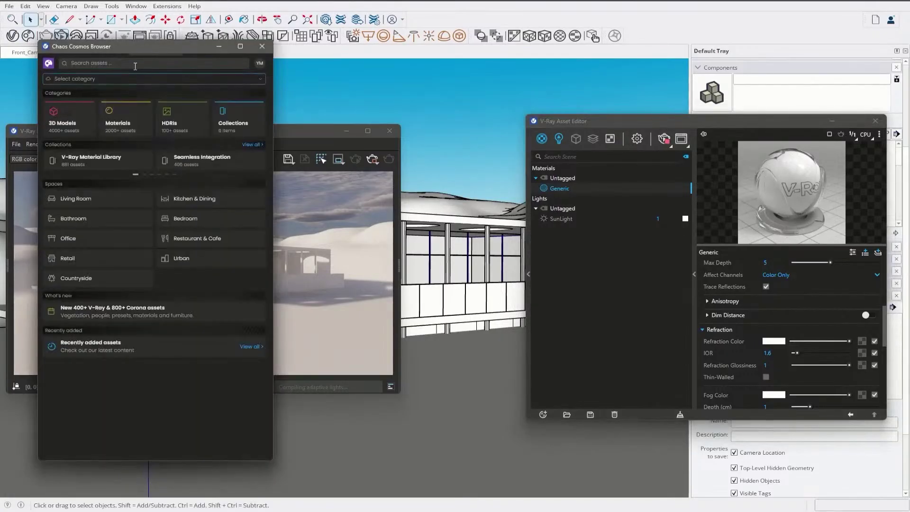
{"action": "left_click", "coordinate": [135, 63]}
{"action": "type", "text": "glo"}
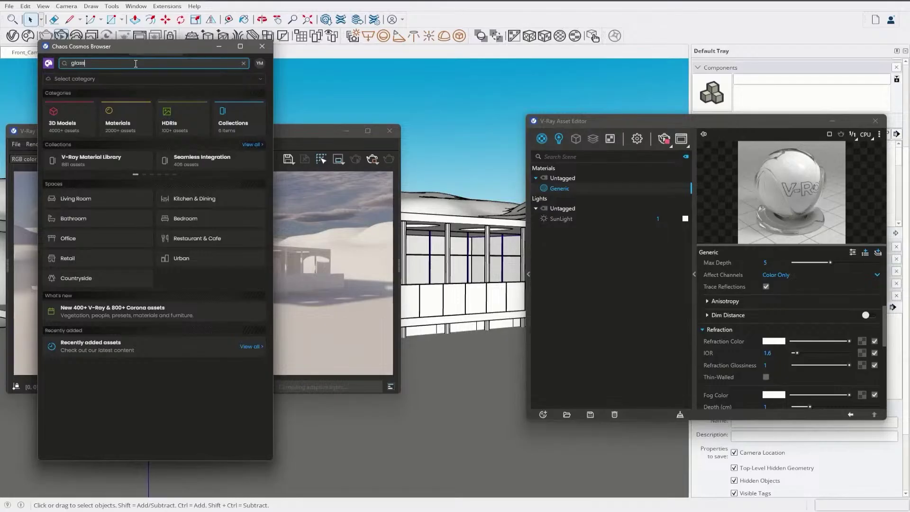
{"action": "key", "text": "Return"}
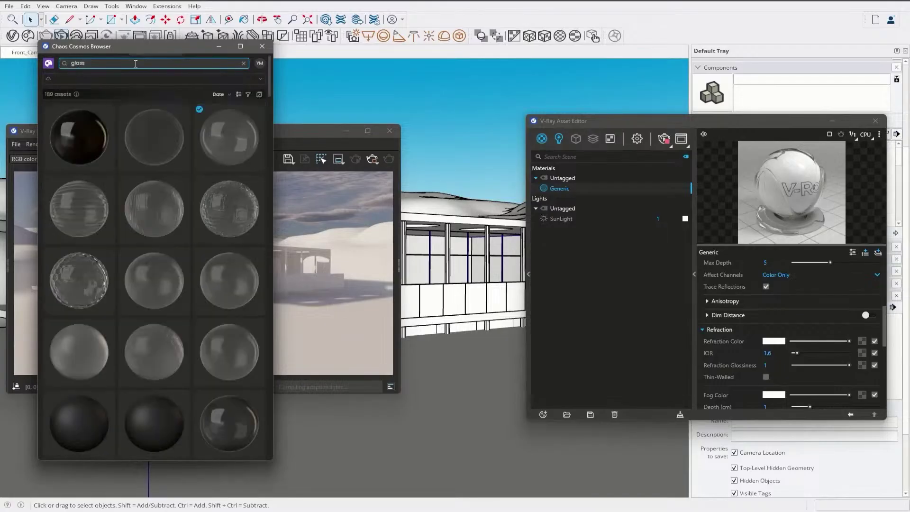
{"action": "mouse_move", "coordinate": [218, 204]}
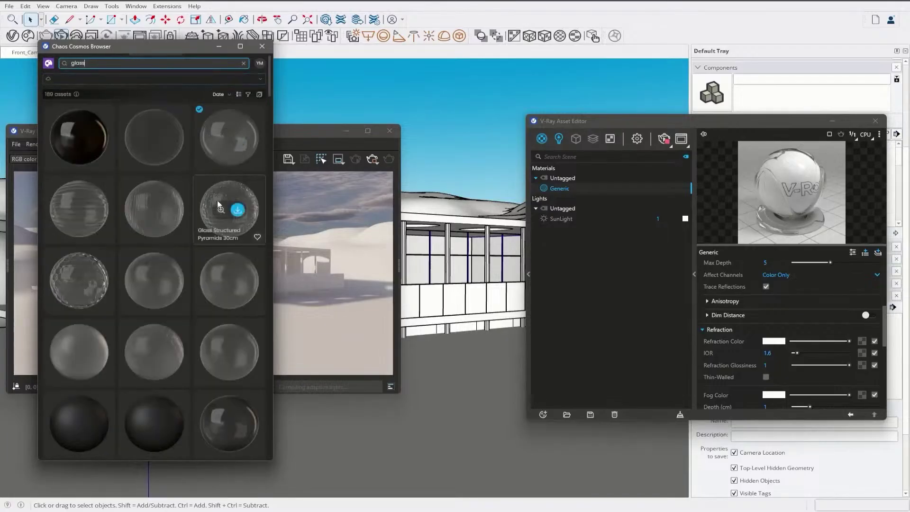
{"action": "left_click", "coordinate": [117, 64]}
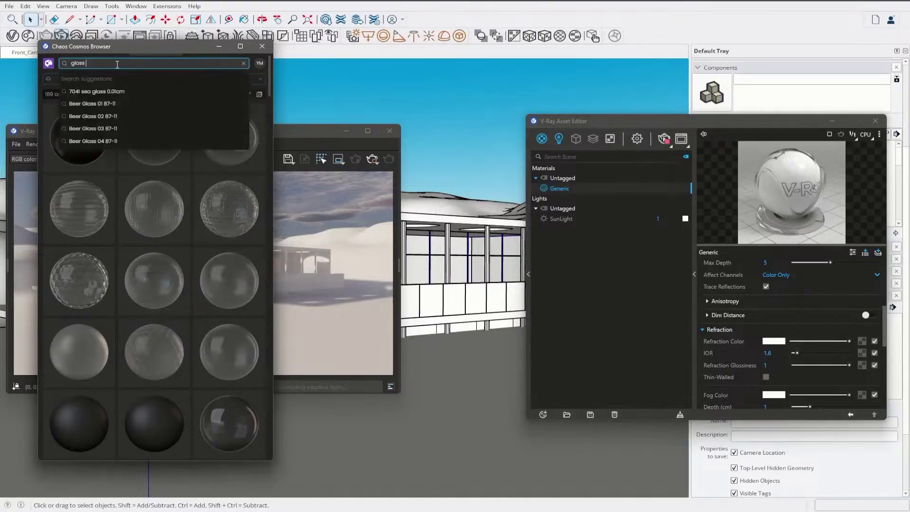
{"action": "type", "text": "clear"}
{"action": "key", "text": "Return"}
{"action": "mouse_move", "coordinate": [105, 130]}
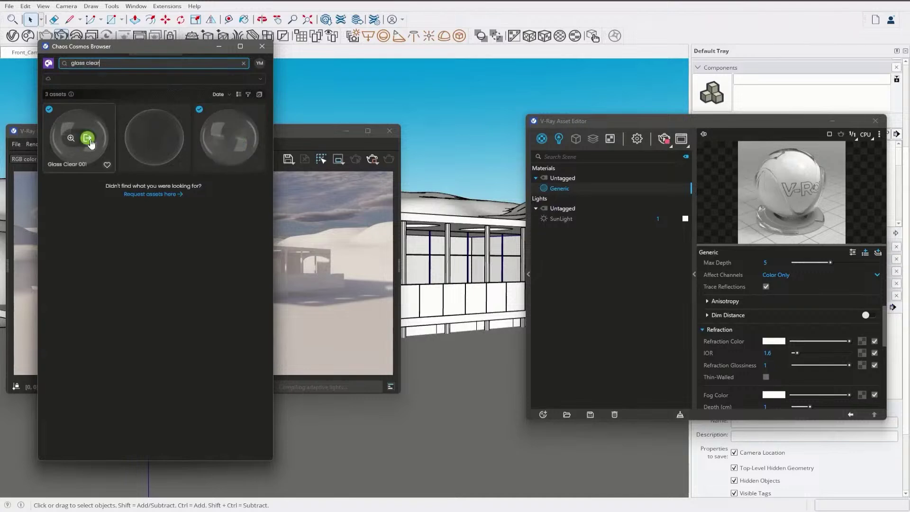
{"action": "left_click", "coordinate": [89, 142]}
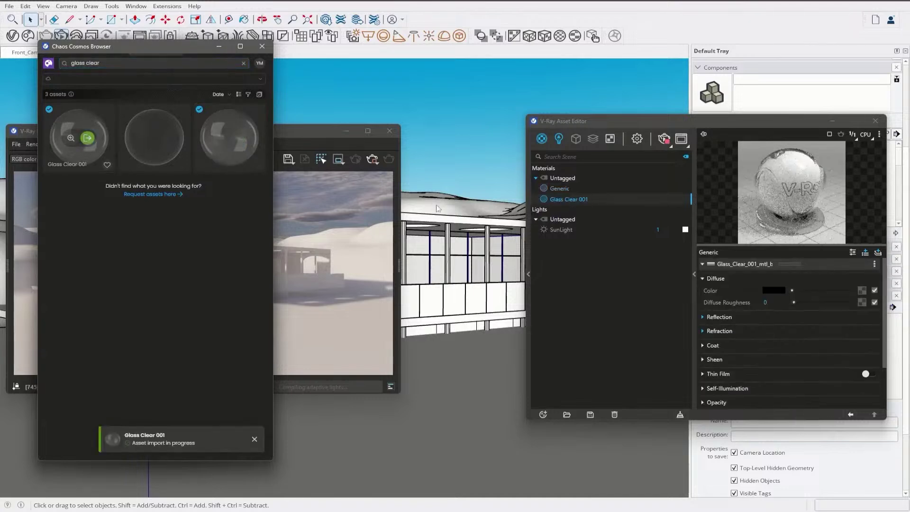
Apply Glass Clear 001 to the selected window panes and purge the unused Generic material.
{"action": "right_click", "coordinate": [568, 199]}
{"action": "left_click", "coordinate": [585, 221]}
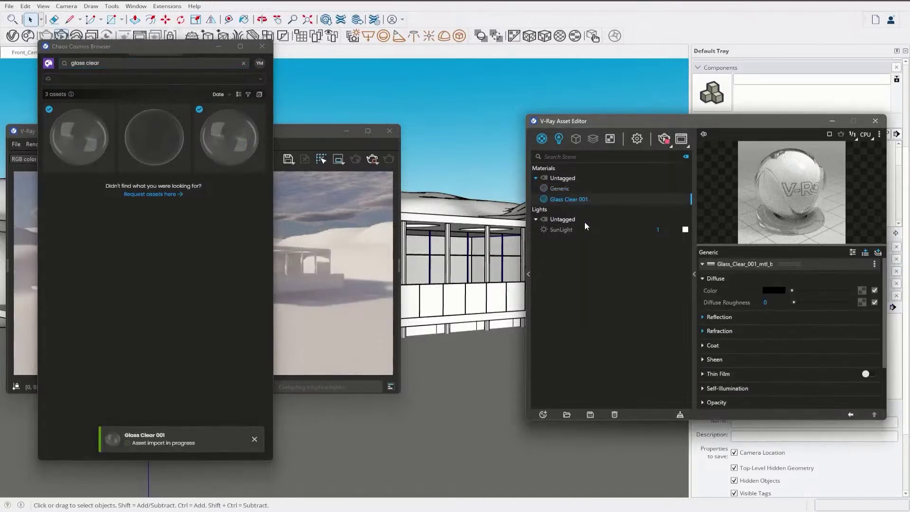
{"action": "right_click", "coordinate": [550, 185]}
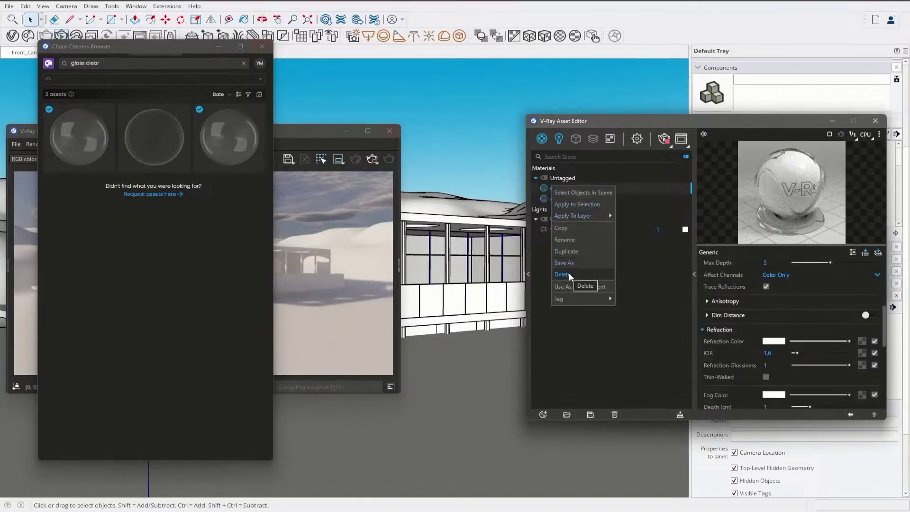
{"action": "left_click", "coordinate": [637, 318]}
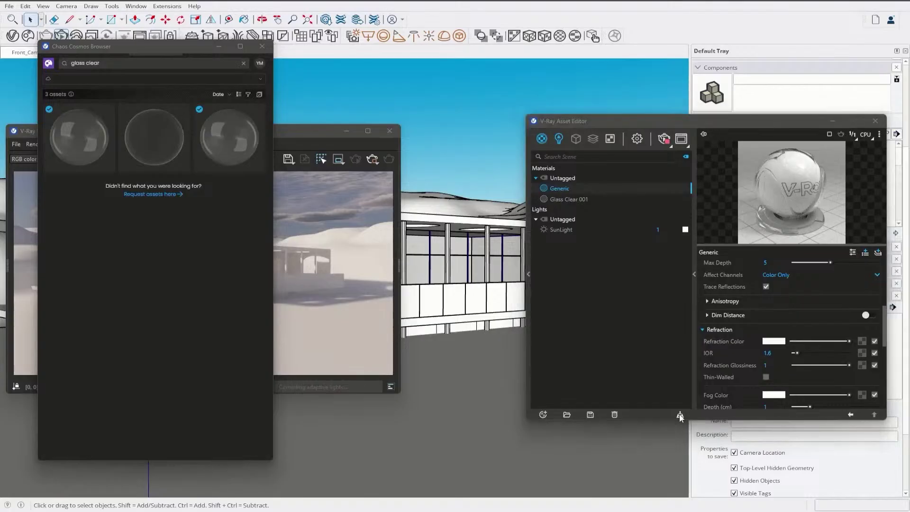
{"action": "left_click", "coordinate": [680, 415]}
{"action": "left_click", "coordinate": [479, 257]}
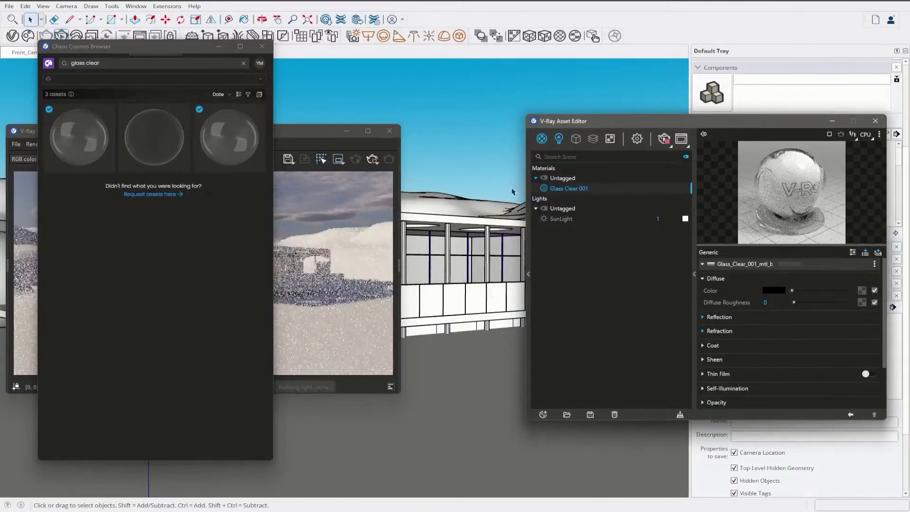
{"action": "left_click", "coordinate": [313, 265]}
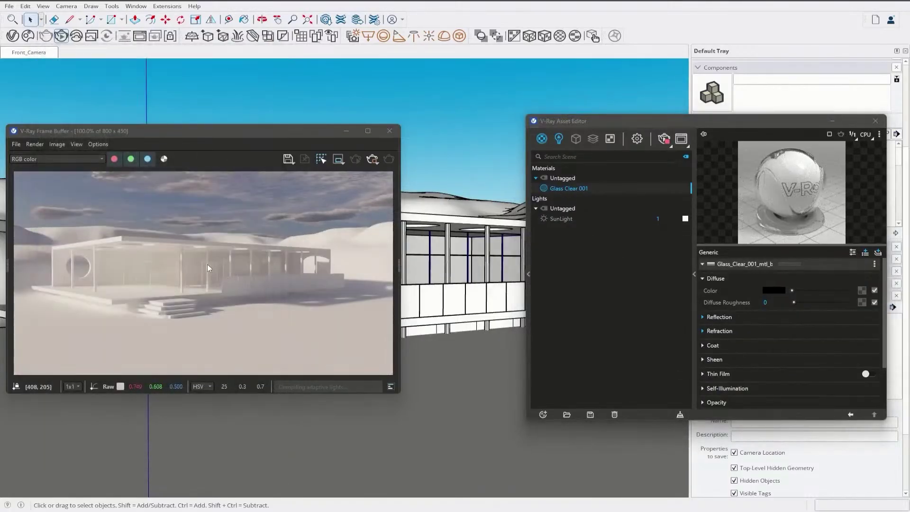
Search the Cosmos library for "concrete" and import the Concrete Simple D01 200cm material.
{"action": "left_click", "coordinate": [664, 139]}
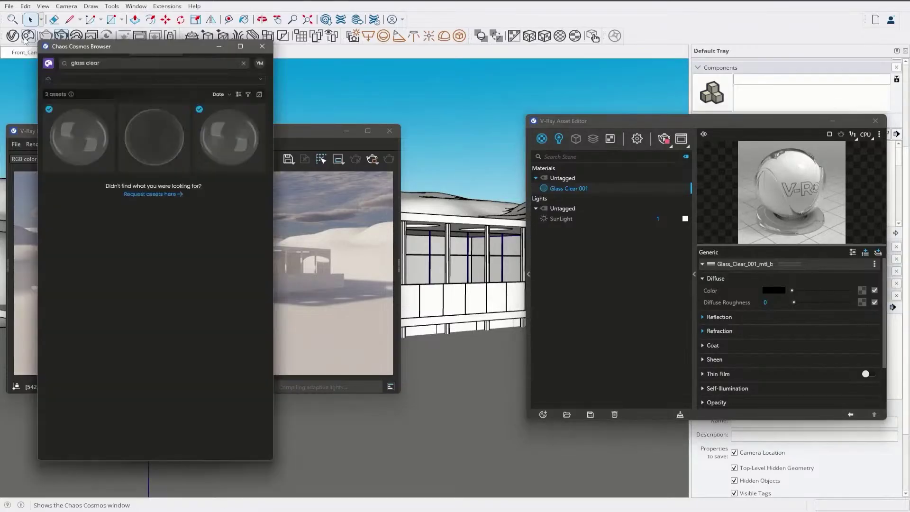
{"action": "type", "text": "concrete"}
{"action": "key", "text": "Return"}
{"action": "left_click", "coordinate": [233, 283]}
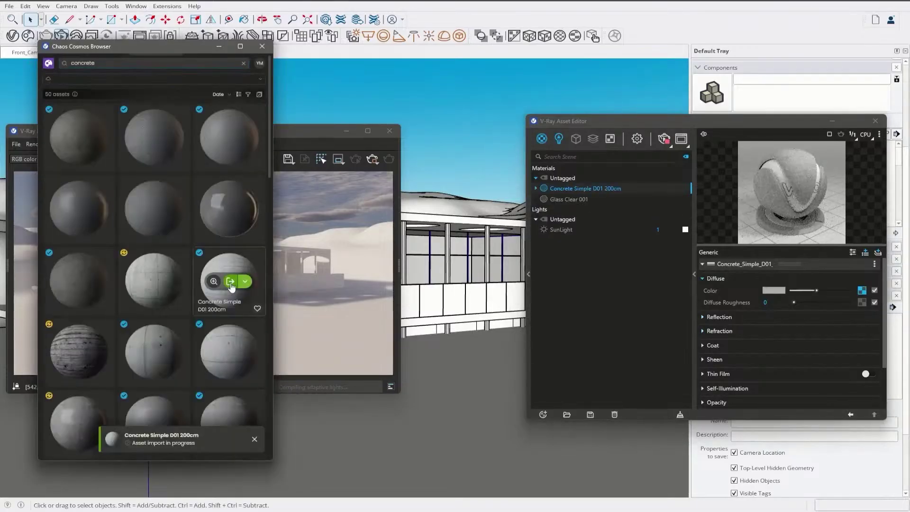
Search the Cosmos library for "floor concrete" and import the Concrete Flooring J01 200cm material.
{"action": "double_click", "coordinate": [131, 63]}
{"action": "type", "text": "floor"}
{"action": "key", "text": "Return"}
{"action": "type", "text": "concrete"}
{"action": "key", "text": "Return"}
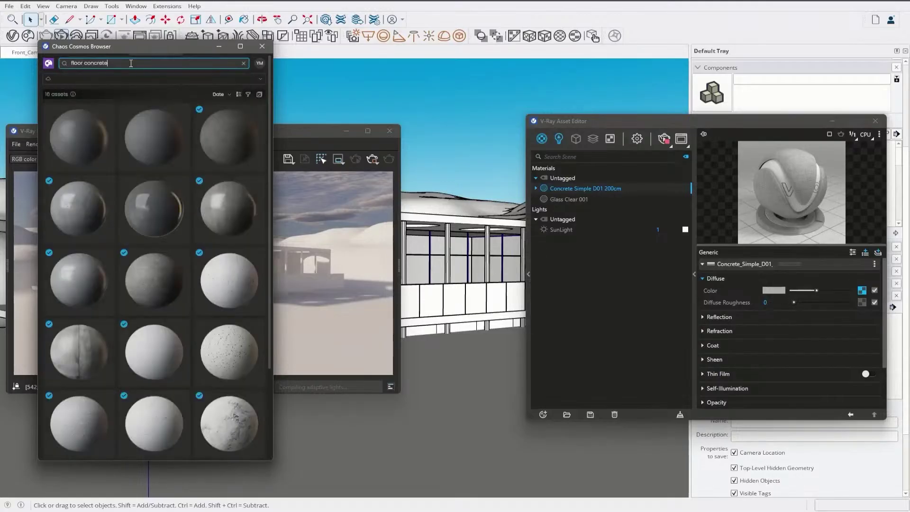
{"action": "left_click", "coordinate": [230, 211]}
Search the Cosmos library for "metal brass" and import the Metal Brass Damaged 26-44 100cm material.
{"action": "triple_click", "coordinate": [131, 63]}
{"action": "type", "text": "metal brass"}
{"action": "key", "text": "Return"}
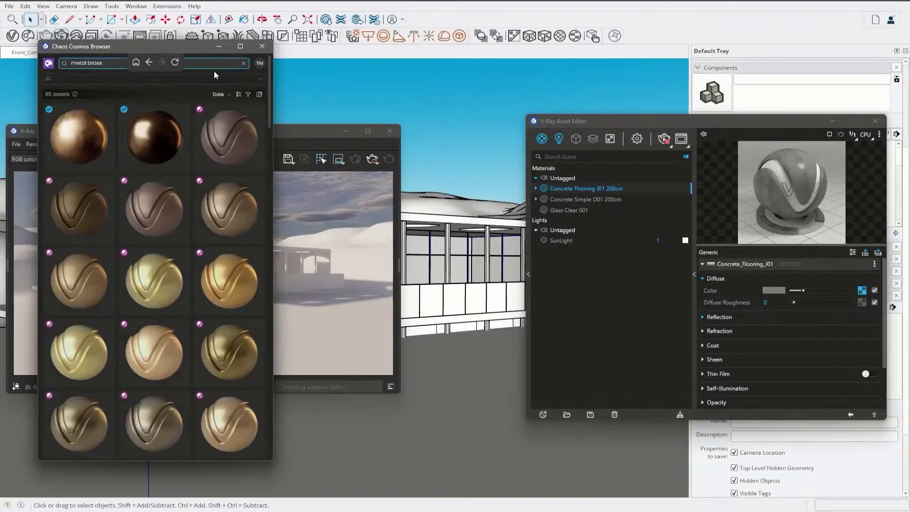
{"action": "left_click", "coordinate": [81, 138]}
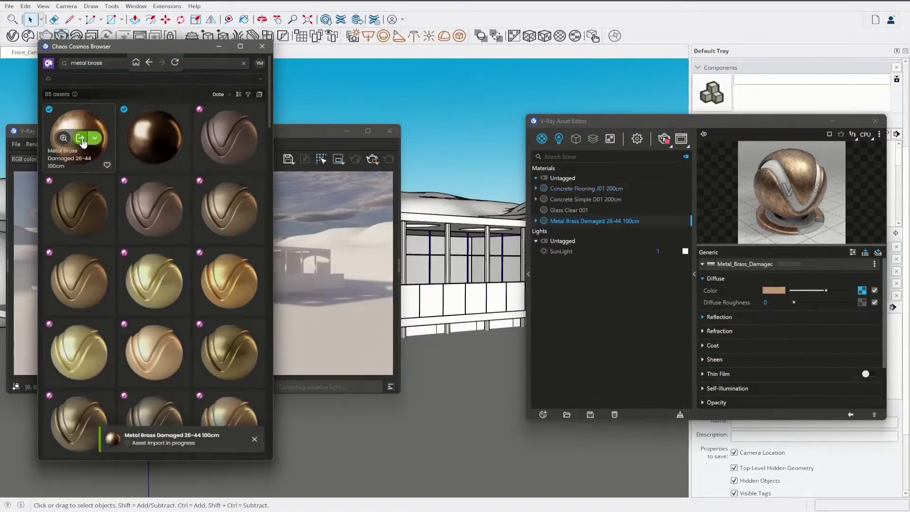
Search the Cosmos library for "wall material" and import the Wall Paint Autumn Maple Matte 300cm material.
{"action": "triple_click", "coordinate": [94, 63]}
{"action": "type", "text": "wall material"}
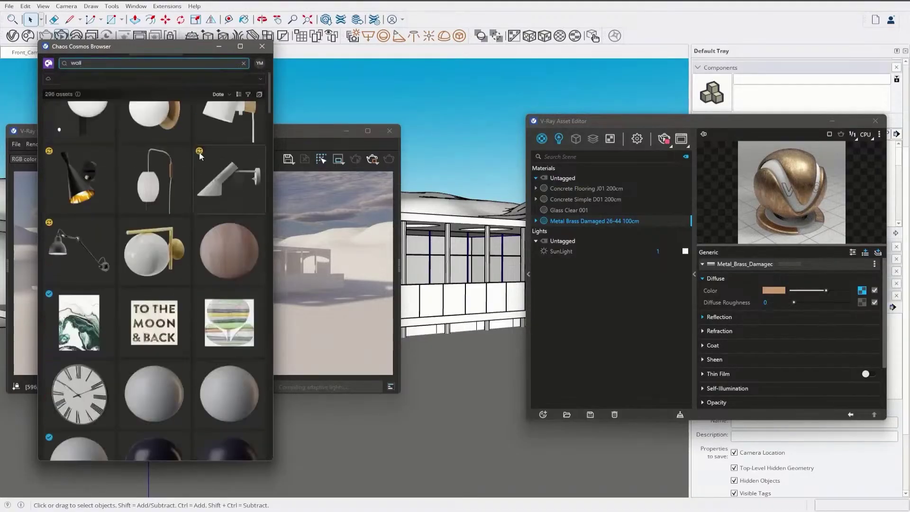
{"action": "key", "text": "Return"}
{"action": "scroll", "coordinate": [166, 123], "scroll_direction": "down", "scroll_amount": 5}
{"action": "left_click", "coordinate": [159, 218]}
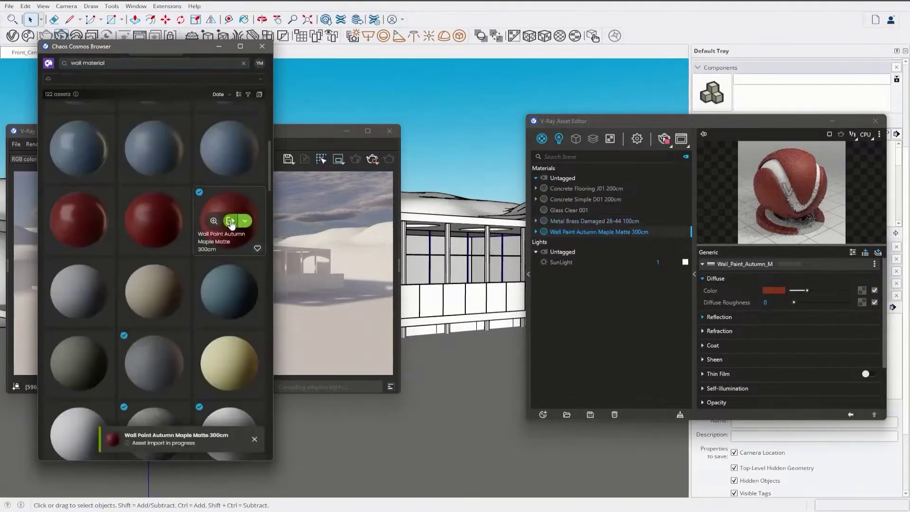
Search the Cosmos library for "sand" and import the Sand B01 200cm material.
{"action": "triple_click", "coordinate": [95, 62]}
{"action": "type", "text": "sand"}
{"action": "left_click", "coordinate": [78, 278]}
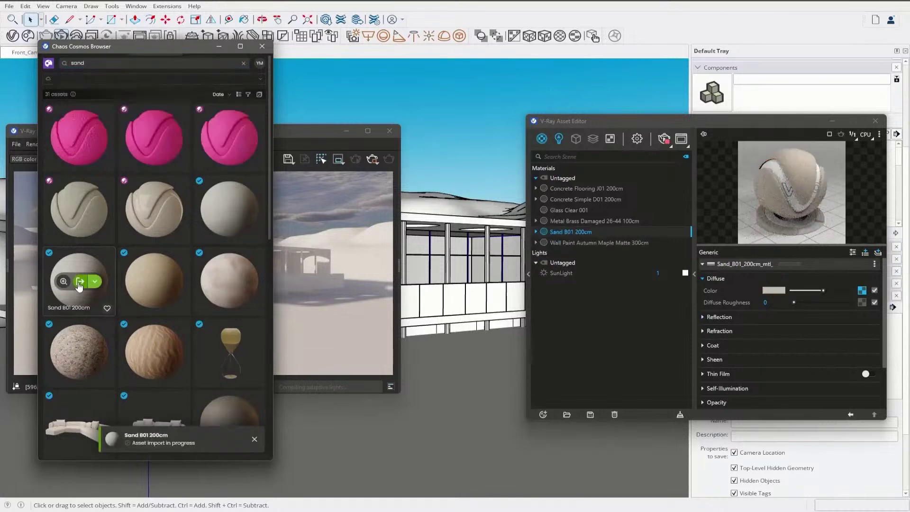
Search the Cosmos library for "gravel", import the Gravel A01 80cm material and close the library.
{"action": "triple_click", "coordinate": [76, 63]}
{"action": "type", "text": "gravel"}
{"action": "key", "text": "Return"}
{"action": "left_click", "coordinate": [77, 209]}
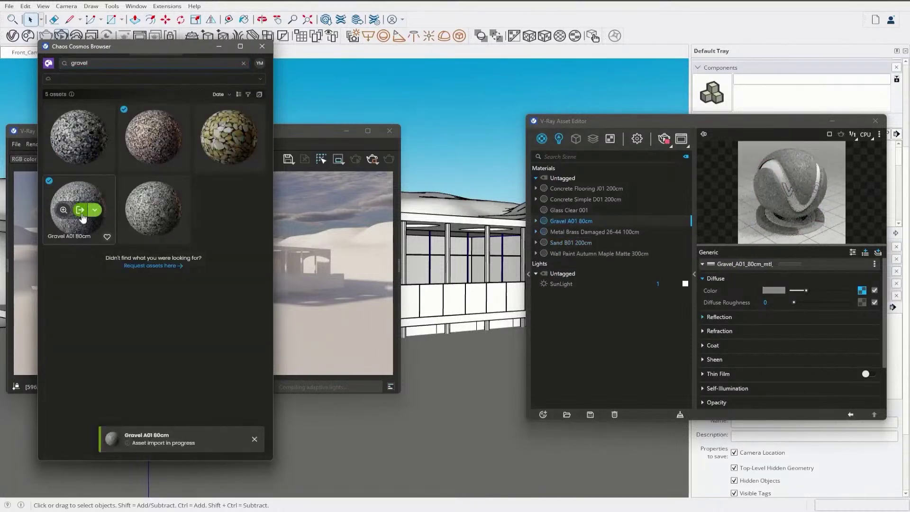
{"action": "left_click", "coordinate": [262, 46]}
Apply Glass Clear 001 to the terrace railing panels and Concrete Simple D01 200cm to the roof and outer walls.
{"action": "right_click", "coordinate": [568, 210]}
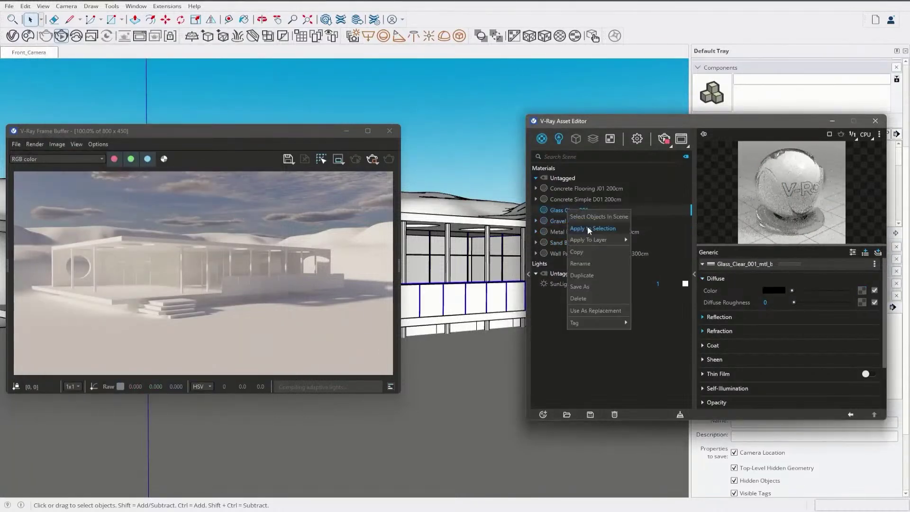
{"action": "left_click", "coordinate": [587, 226]}
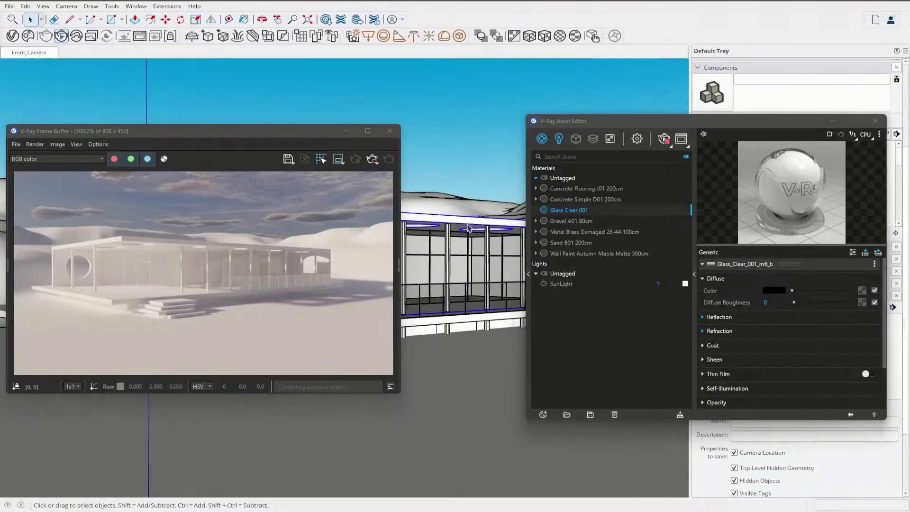
{"action": "right_click", "coordinate": [583, 199]}
{"action": "left_click", "coordinate": [584, 217]}
Apply Concrete Flooring J01 200cm to the house's floor slab and minimise the render window.
{"action": "left_click", "coordinate": [582, 189]}
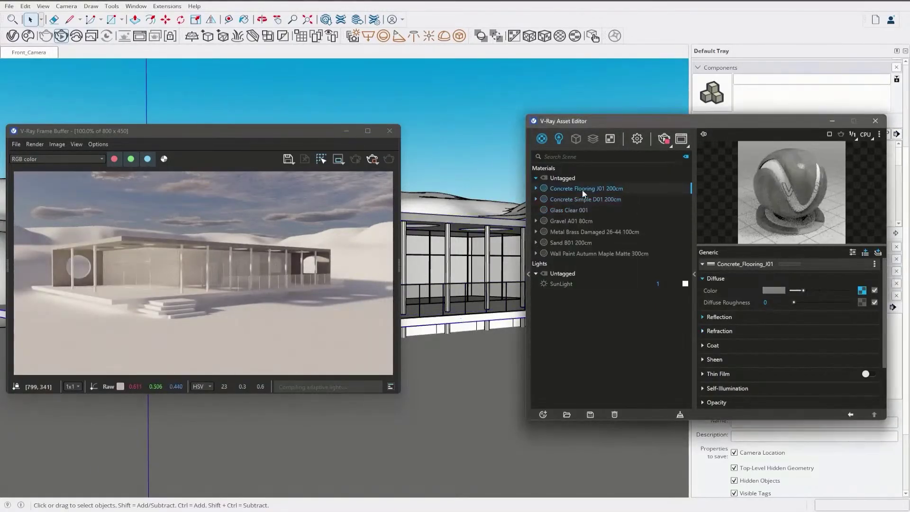
{"action": "left_click", "coordinate": [347, 131]}
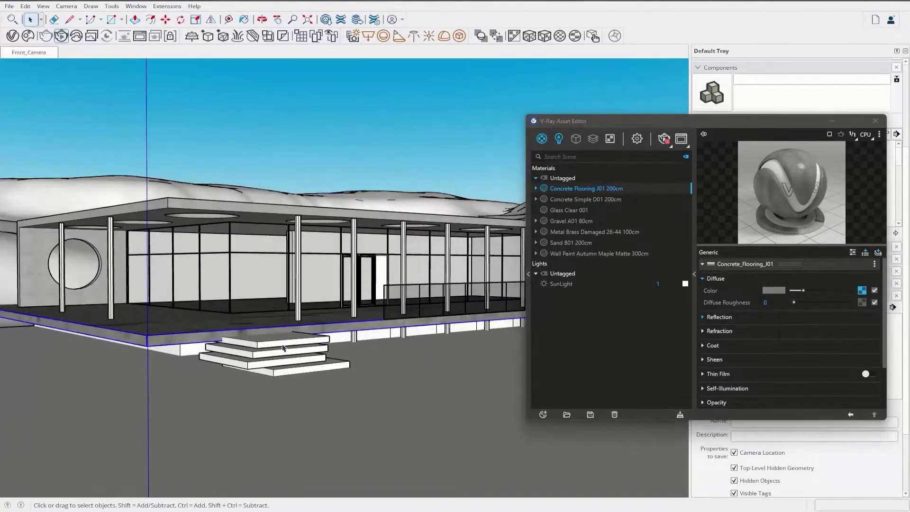
Apply Concrete Flooring J01 200cm to the entrance steps and bring the terrace floor and glazed facade into close view.
{"action": "left_click", "coordinate": [254, 350]}
{"action": "key", "text": "o"}
{"action": "scroll", "coordinate": [474, 256], "scroll_direction": "up", "scroll_amount": 10}
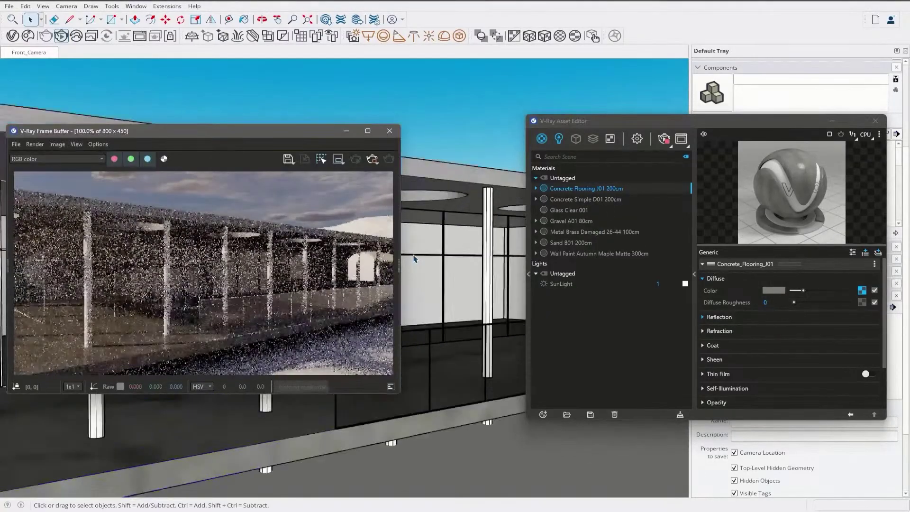
{"action": "left_click_drag", "start_coordinate": [451, 310], "coordinate": [436, 294]}
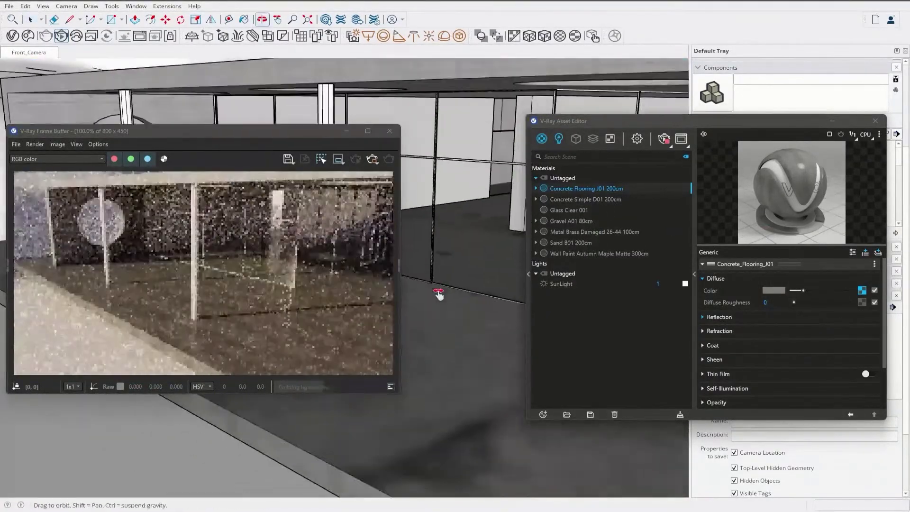
{"action": "key", "text": "space"}
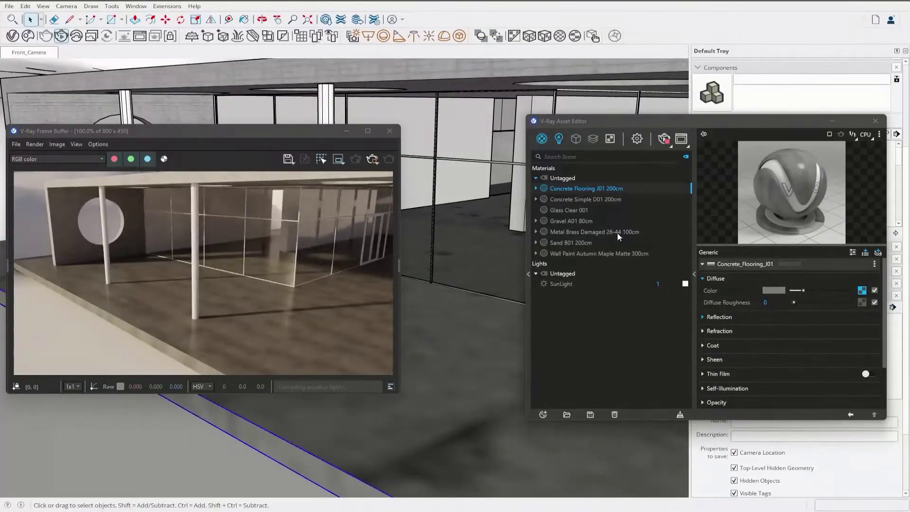
Link the U and V repeat of the Concrete Flooring J01 texture placement and set it to 0.1.
{"action": "left_click", "coordinate": [536, 188]}
{"action": "left_click", "coordinate": [582, 242]}
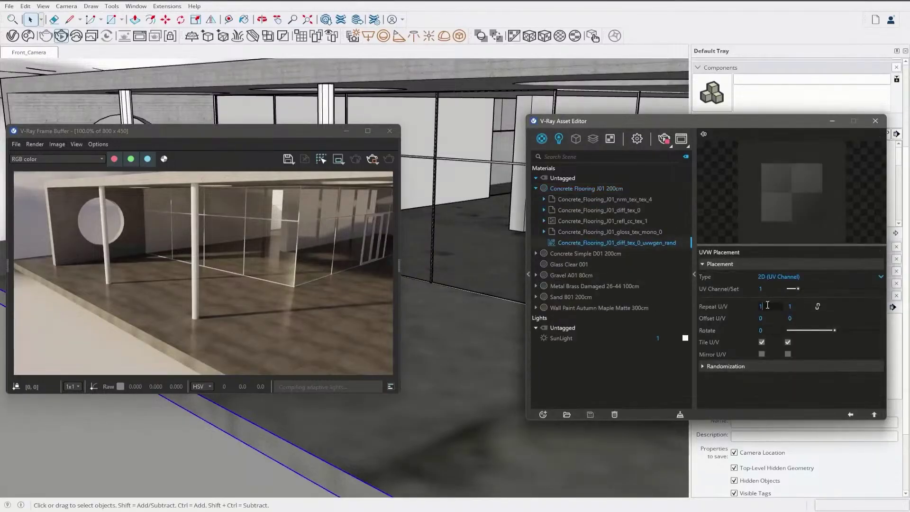
{"action": "left_click", "coordinate": [816, 307]}
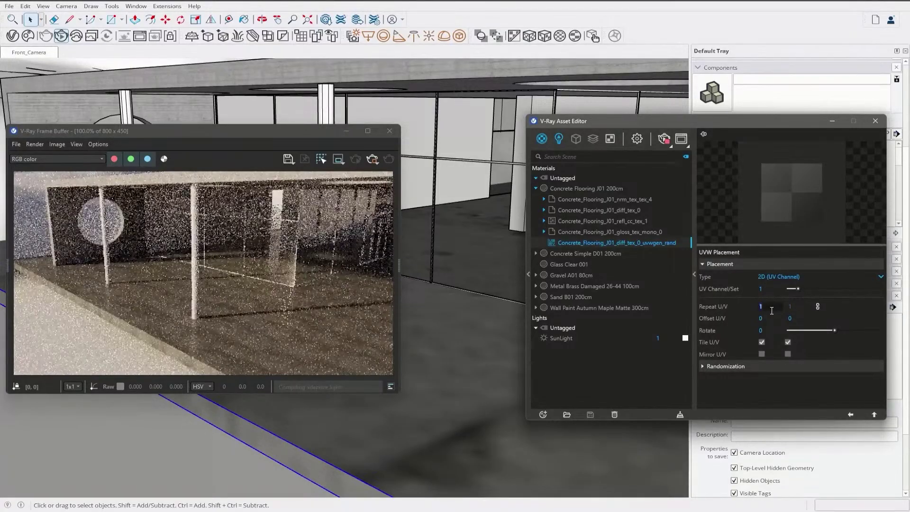
{"action": "type", "text": "0.1"}
{"action": "key", "text": "Return"}
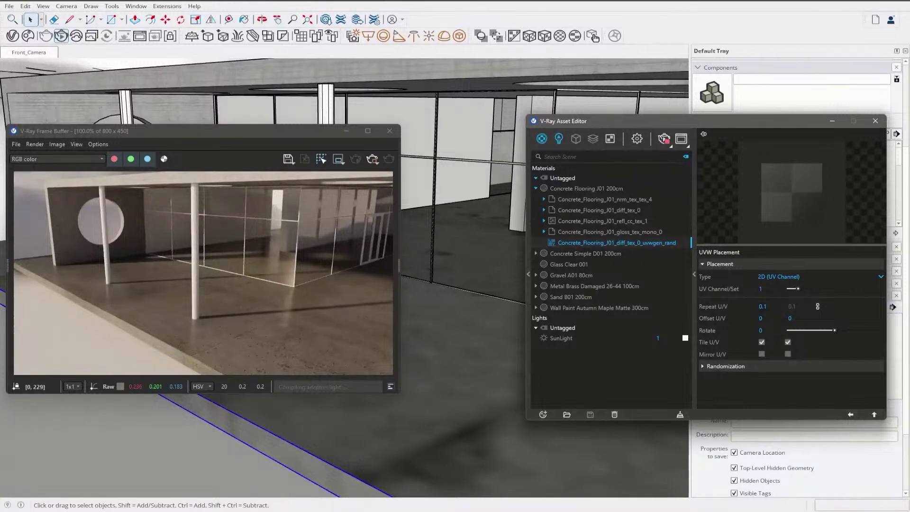
Link the U and V repeat of the roof and wall concrete's texture placement and set it to 0.5.
{"action": "left_click", "coordinate": [271, 151]}
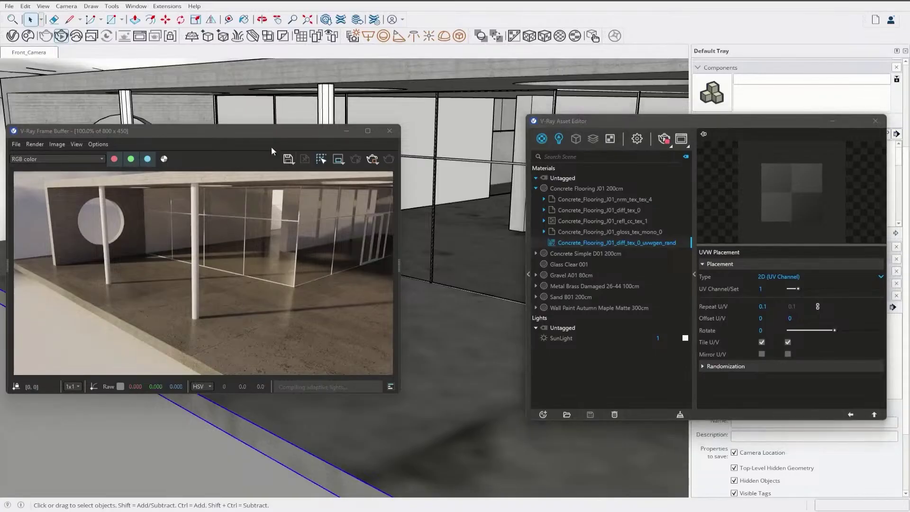
{"action": "left_click", "coordinate": [180, 110]}
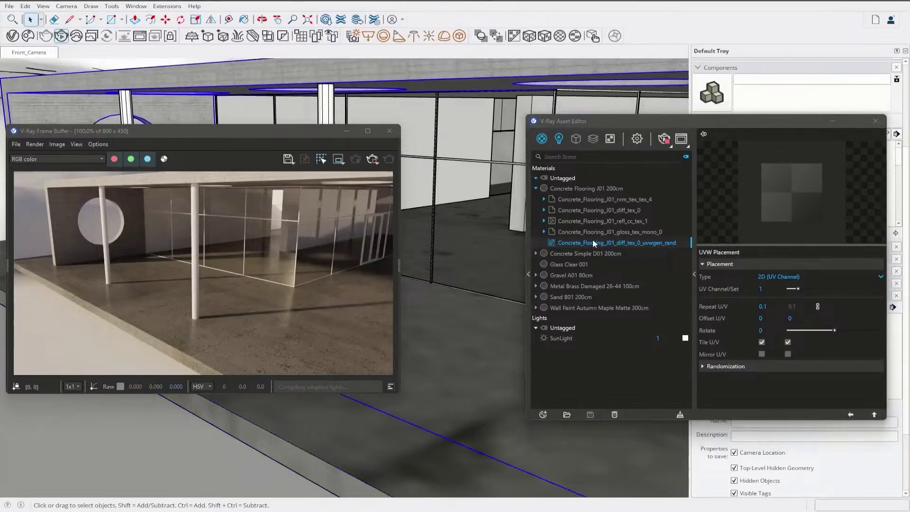
{"action": "left_click", "coordinate": [535, 253]}
{"action": "left_click", "coordinate": [566, 254]}
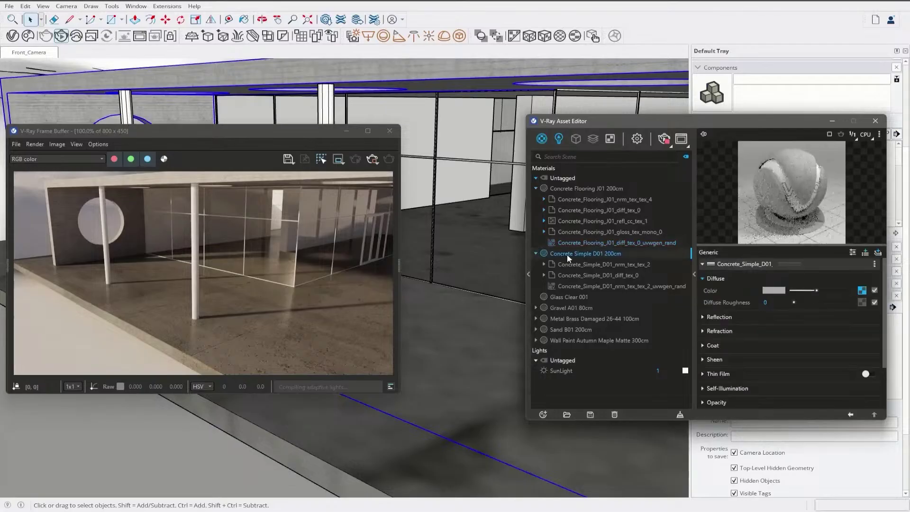
{"action": "left_click", "coordinate": [598, 287]}
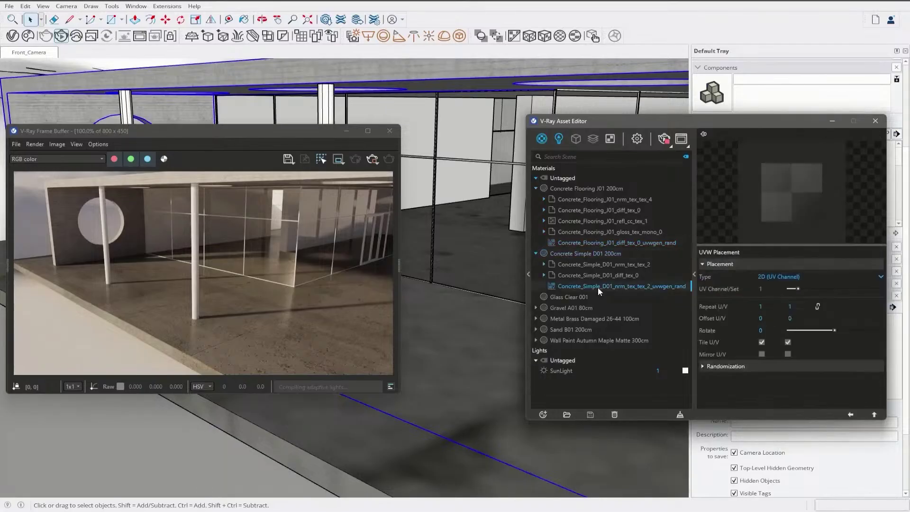
{"action": "left_click", "coordinate": [817, 306]}
{"action": "double_click", "coordinate": [762, 306]}
{"action": "type", "text": ".5"}
{"action": "key", "text": "Return"}
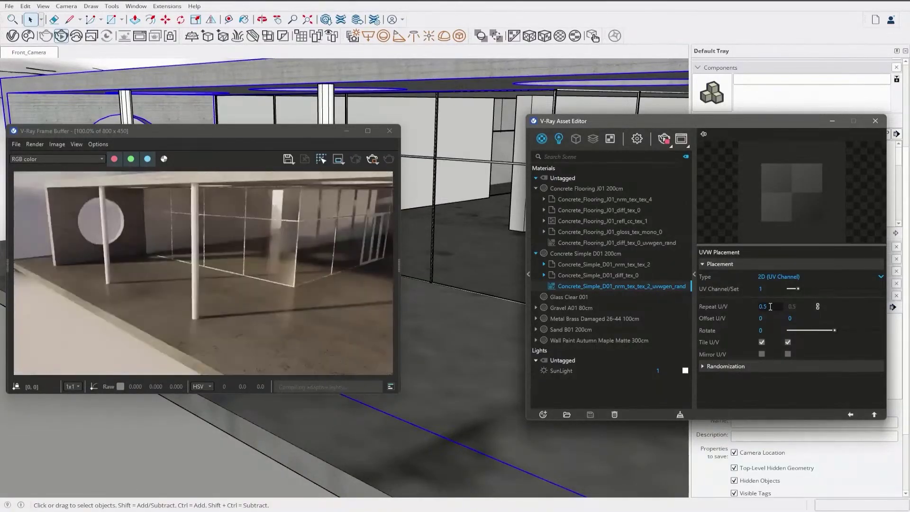
Wrap the diffuse texture of Concrete Simple D01 200cm in a Spline Curve.
{"action": "left_click", "coordinate": [587, 263]}
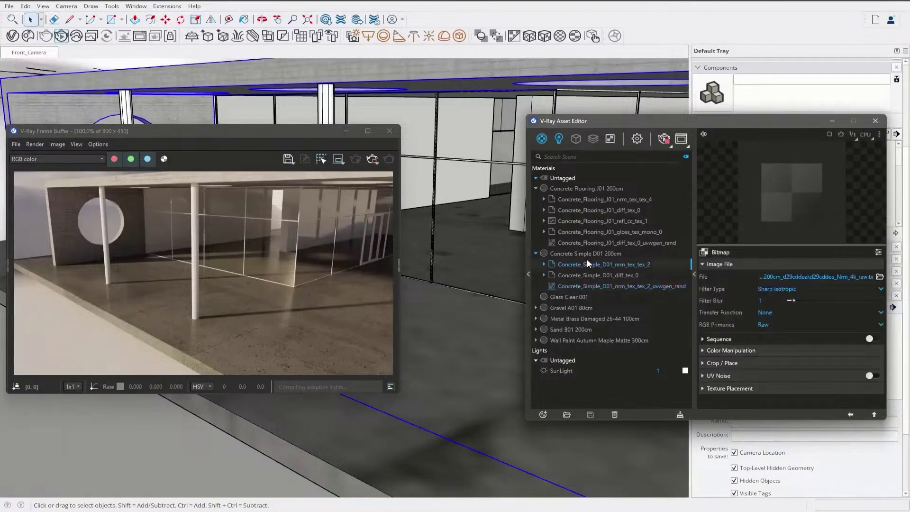
{"action": "left_click", "coordinate": [613, 274]}
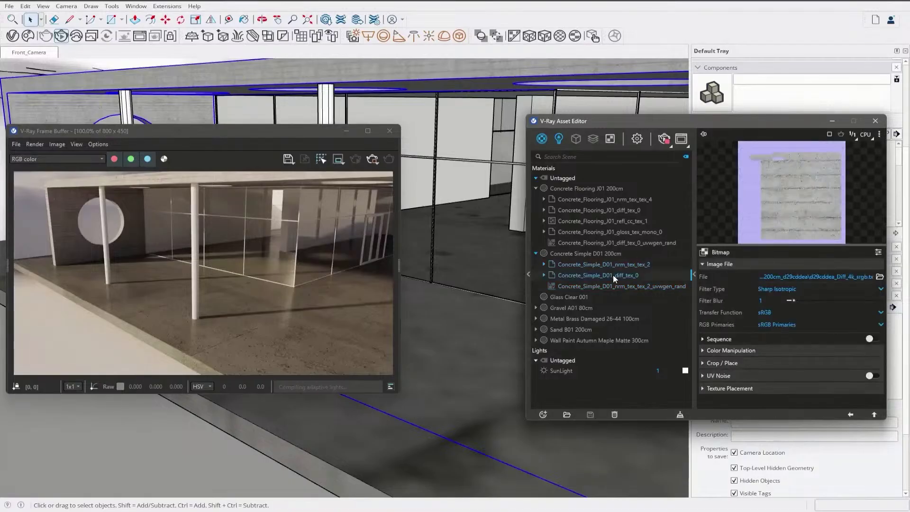
{"action": "left_click", "coordinate": [722, 350]}
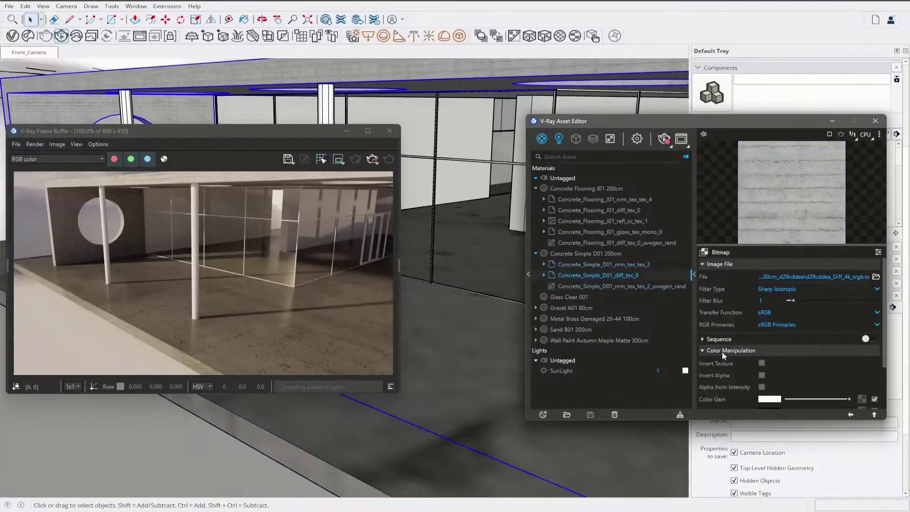
{"action": "scroll", "coordinate": [728, 360], "scroll_direction": "down", "scroll_amount": 2}
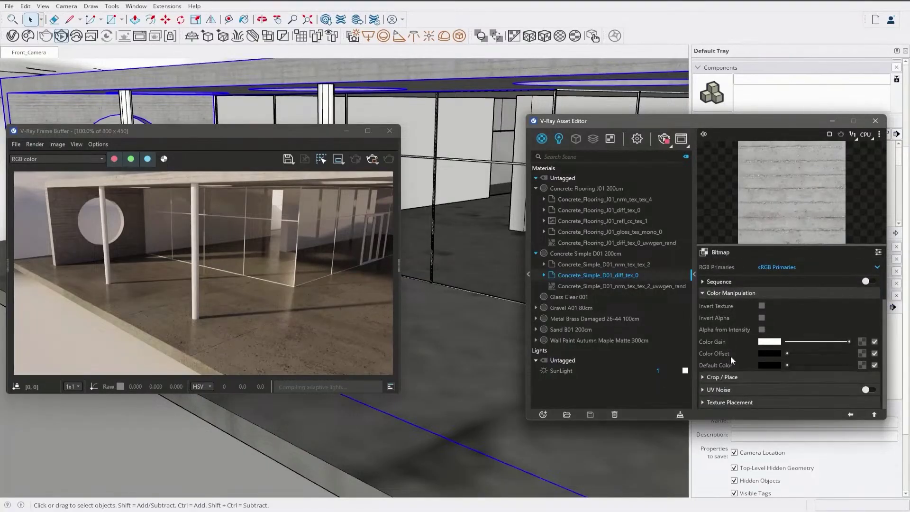
{"action": "scroll", "coordinate": [783, 358], "scroll_direction": "up", "scroll_amount": 2}
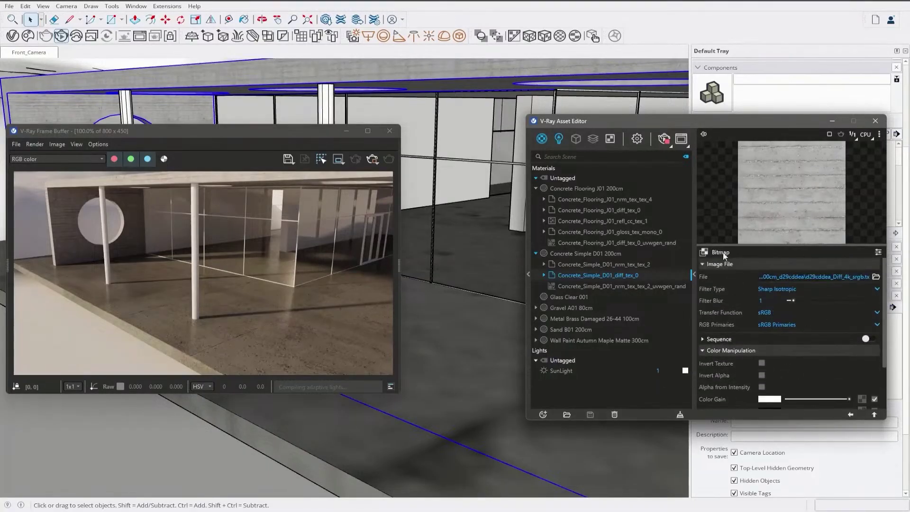
{"action": "left_click", "coordinate": [585, 254]}
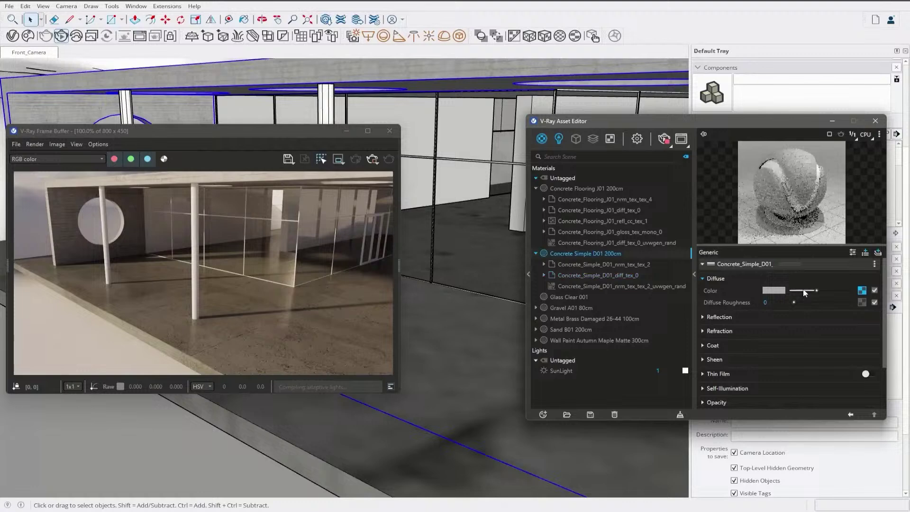
{"action": "right_click", "coordinate": [862, 290]}
{"action": "mouse_move", "coordinate": [845, 331]}
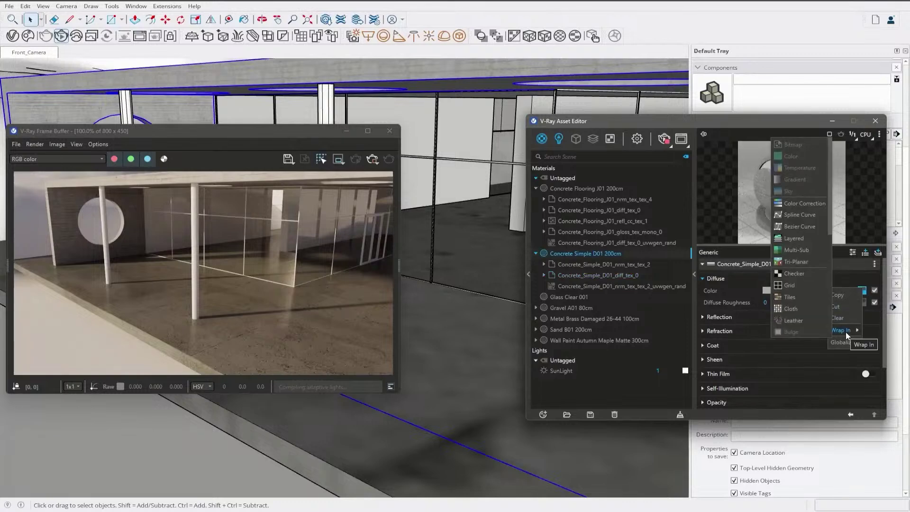
{"action": "left_click", "coordinate": [806, 215]}
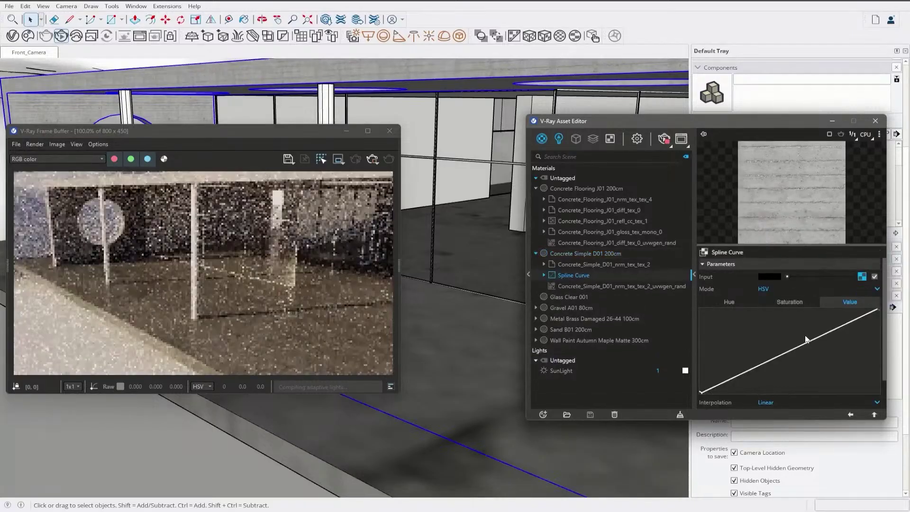
Brighten the concrete by adding a raised point to the Value curve in HSV mode, using Spline interpolation.
{"action": "left_click_drag", "start_coordinate": [798, 345], "coordinate": [782, 328]}
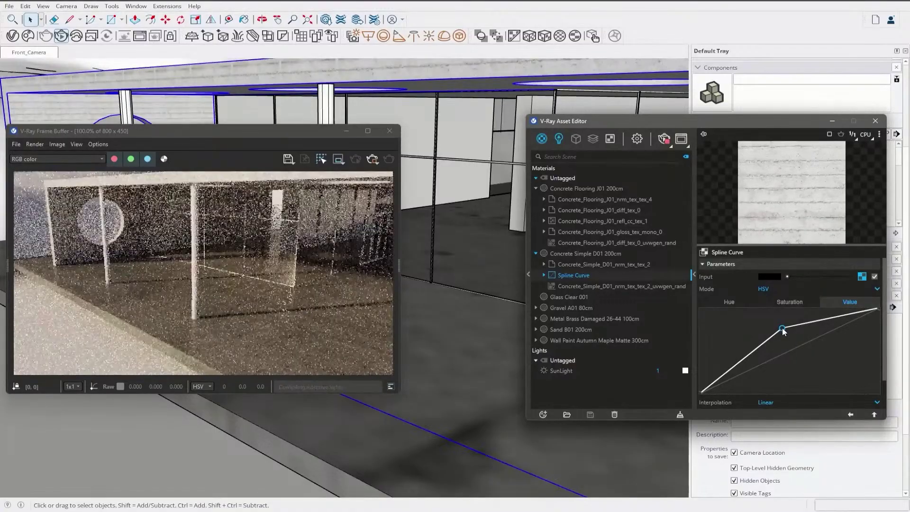
{"action": "right_click", "coordinate": [783, 330]}
{"action": "mouse_move", "coordinate": [788, 349]}
{"action": "left_click", "coordinate": [767, 384]}
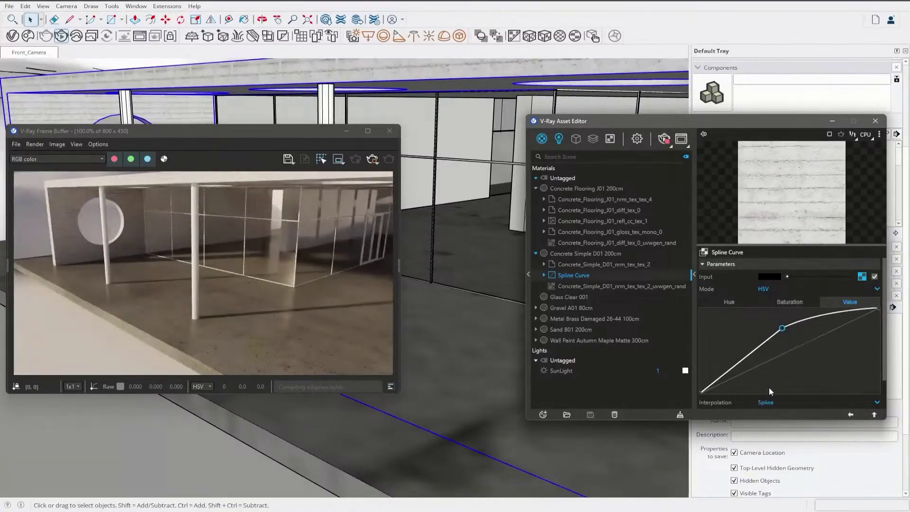
{"action": "left_click_drag", "start_coordinate": [782, 332], "coordinate": [756, 336]}
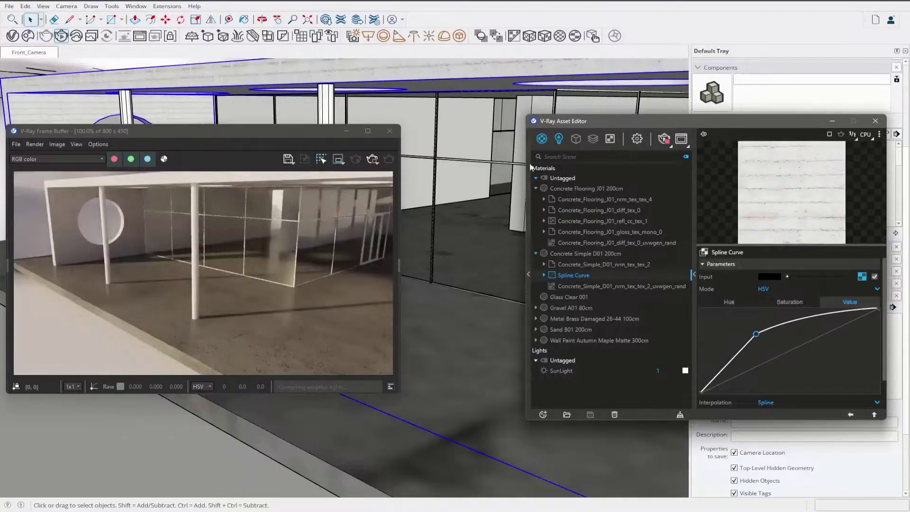
Select all of the terrace columns and apply Metal Brass Damaged 26-44 100cm to them.
{"action": "left_click", "coordinate": [330, 111]}
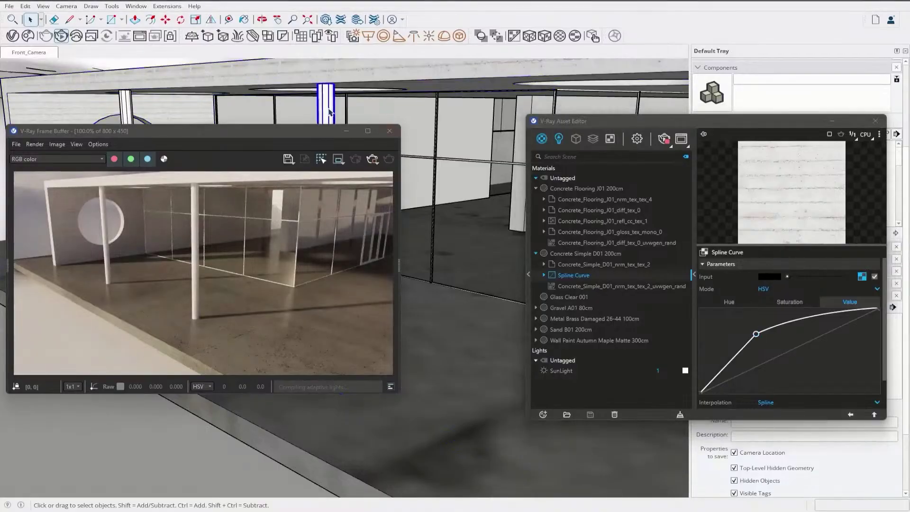
{"action": "right_click", "coordinate": [330, 112]}
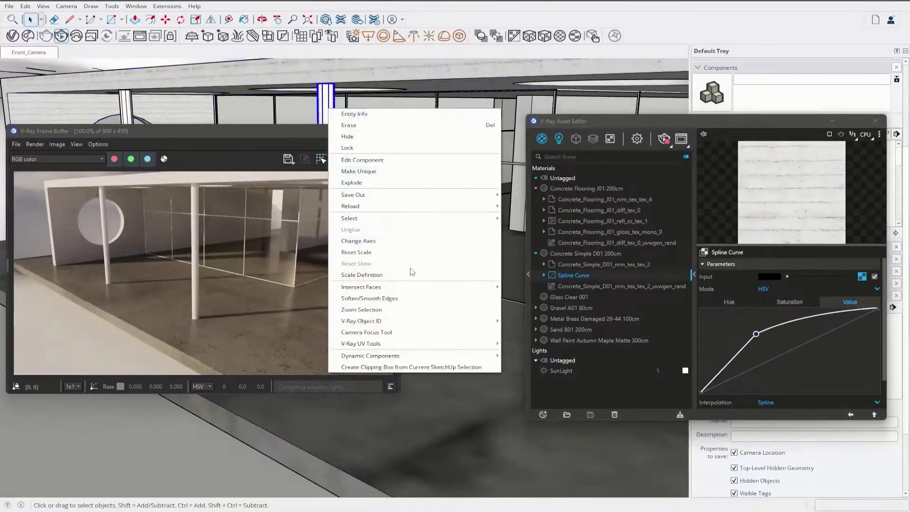
{"action": "left_click", "coordinate": [517, 229]}
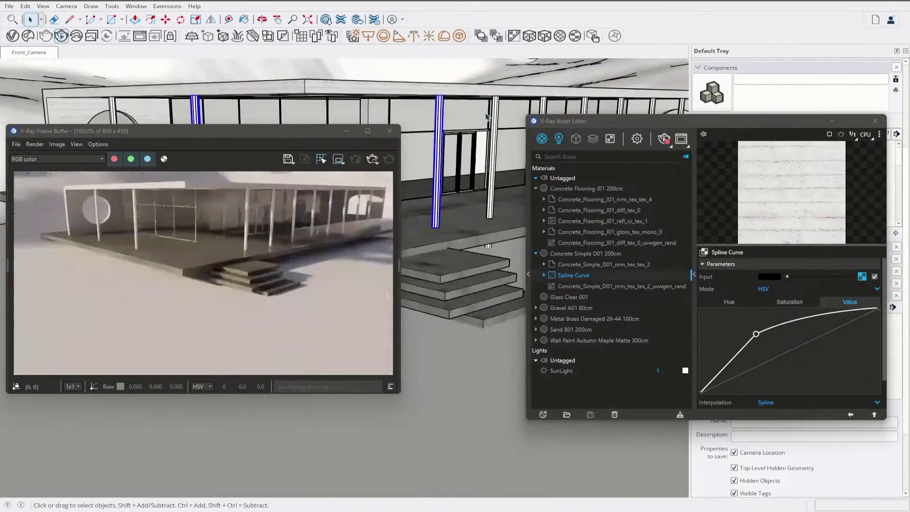
{"action": "right_click", "coordinate": [495, 112]}
{"action": "mouse_move", "coordinate": [569, 169]}
{"action": "left_click", "coordinate": [692, 229]}
{"action": "left_click", "coordinate": [567, 318]}
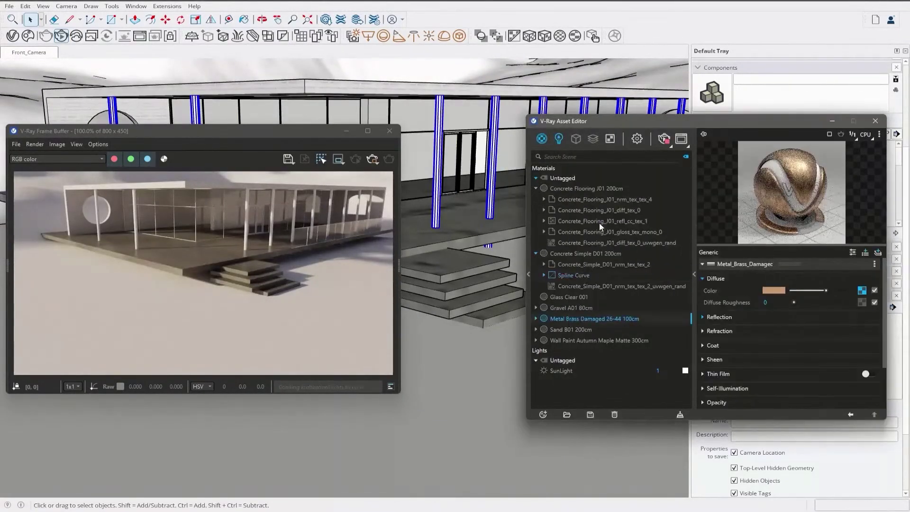
Apply Metal Brass Damaged 26-44 100cm to the window frames and the terrace railing frame.
{"action": "scroll", "coordinate": [505, 106], "scroll_direction": "up", "scroll_amount": 5}
{"action": "left_click", "coordinate": [505, 107]}
{"action": "scroll", "coordinate": [304, 95], "scroll_direction": "down", "scroll_amount": 3}
{"action": "scroll", "coordinate": [148, 91], "scroll_direction": "up", "scroll_amount": 3}
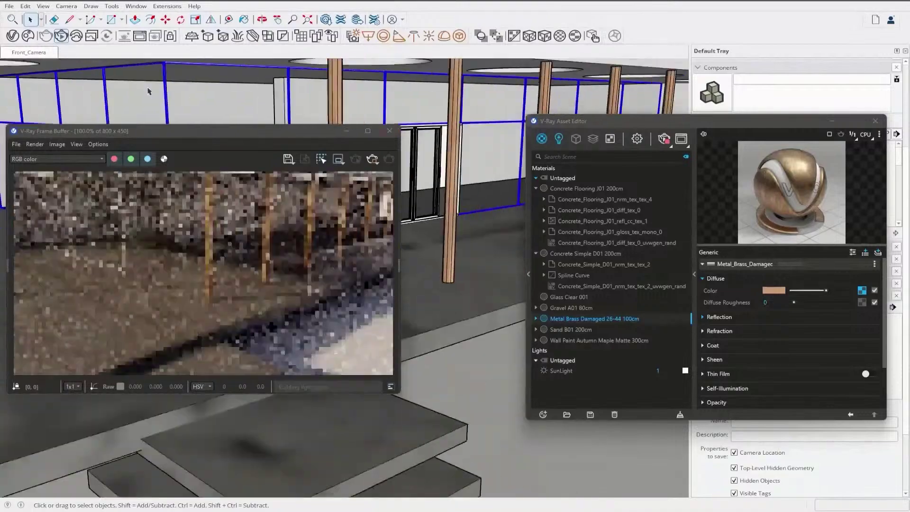
{"action": "scroll", "coordinate": [147, 91], "scroll_direction": "up", "scroll_amount": 5}
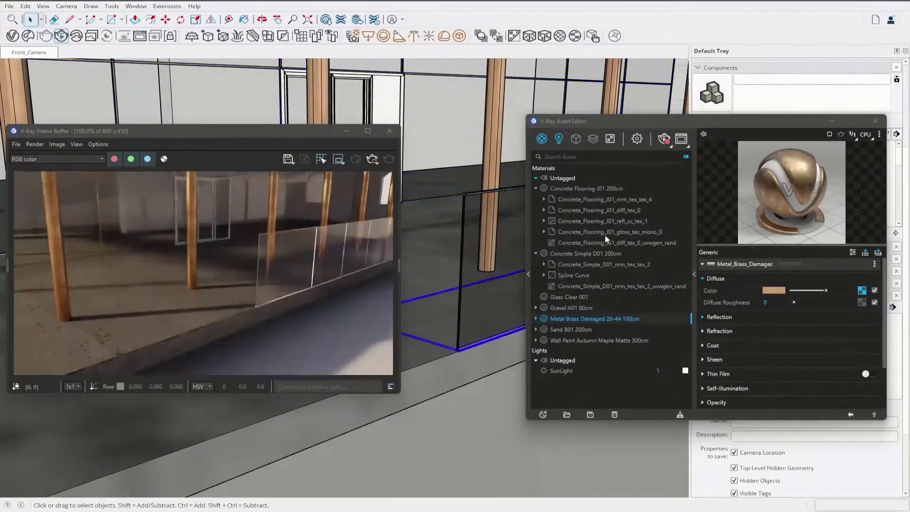
{"action": "right_click", "coordinate": [583, 318]}
{"action": "left_click", "coordinate": [611, 204]}
Apply Metal Brass Damaged 26-44 100cm to the entrance door frame.
{"action": "scroll", "coordinate": [421, 126], "scroll_direction": "down", "scroll_amount": 3}
{"action": "scroll", "coordinate": [420, 126], "scroll_direction": "up", "scroll_amount": 5}
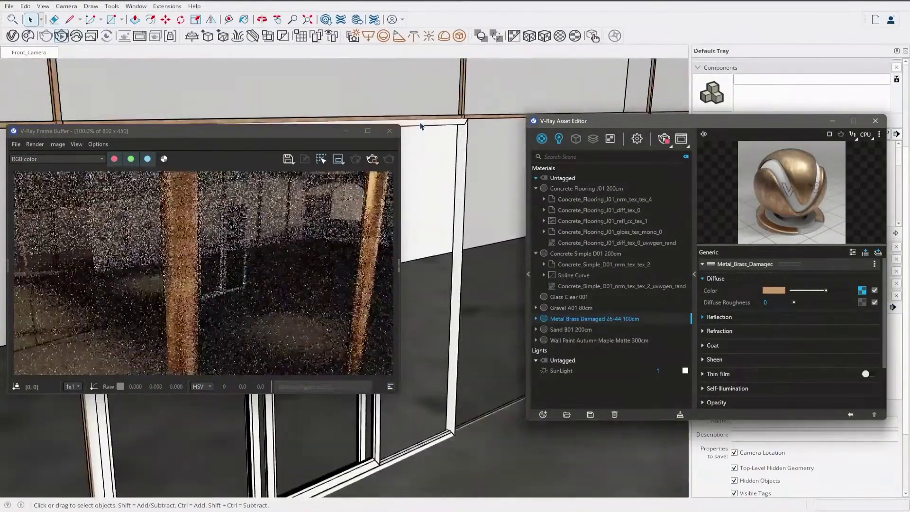
{"action": "scroll", "coordinate": [420, 126], "scroll_direction": "down", "scroll_amount": 3}
{"action": "scroll", "coordinate": [336, 449], "scroll_direction": "up", "scroll_amount": 5}
{"action": "scroll", "coordinate": [336, 448], "scroll_direction": "down", "scroll_amount": 2}
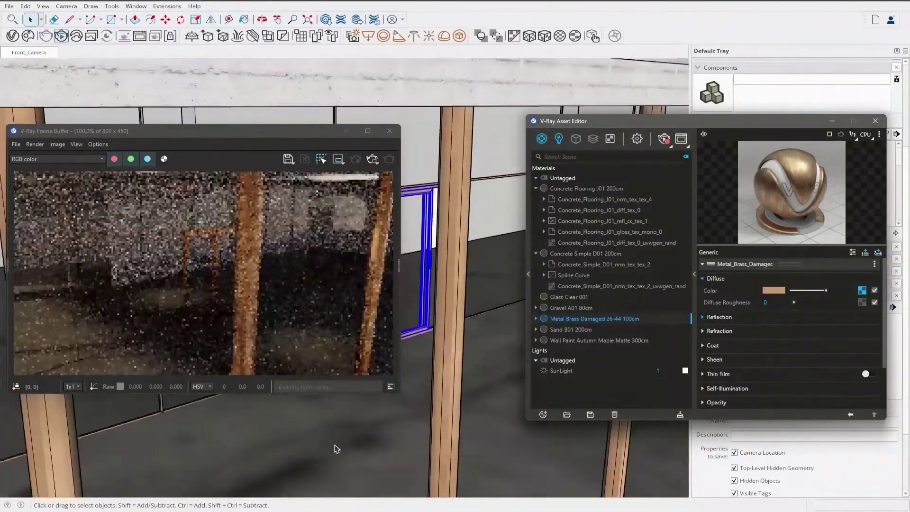
Apply Sand B01 200cm to the dune terrain surrounding the house.
{"action": "scroll", "coordinate": [335, 449], "scroll_direction": "down", "scroll_amount": 6}
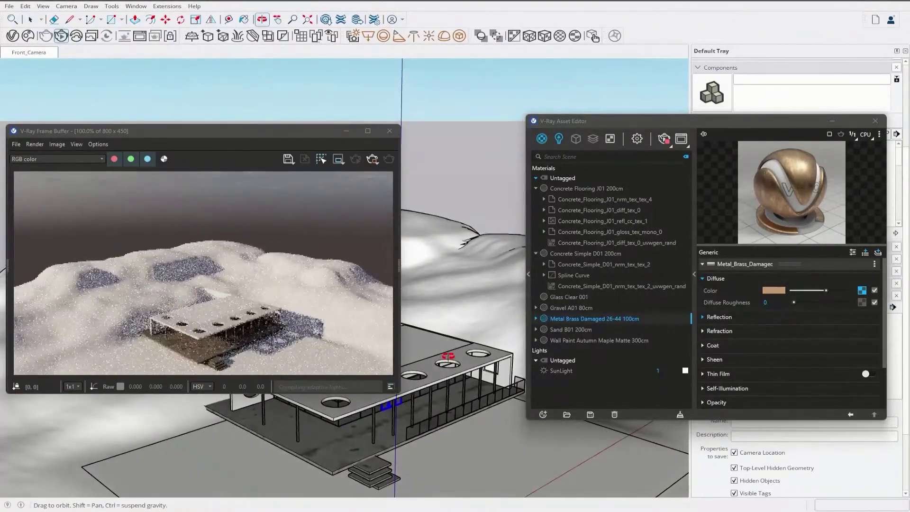
{"action": "middle_click_drag", "start_coordinate": [448, 356], "coordinate": [446, 332]}
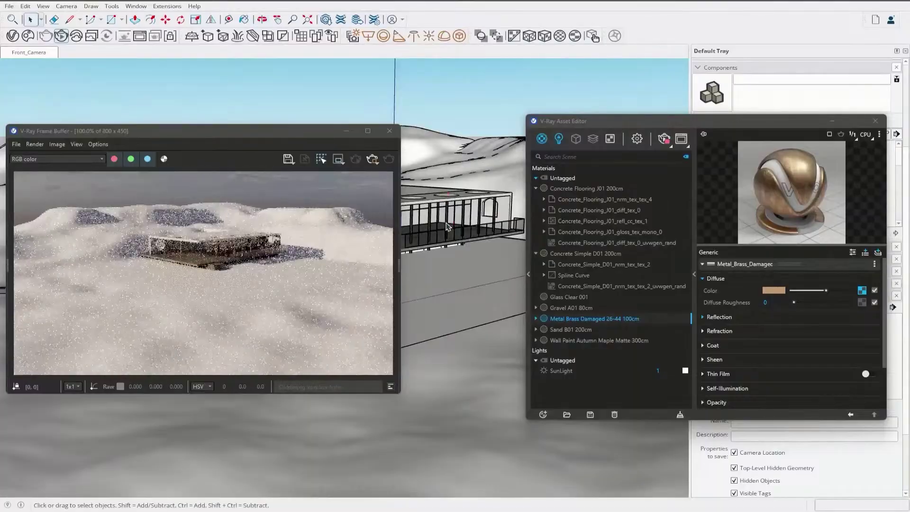
{"action": "left_click_drag", "start_coordinate": [451, 280], "coordinate": [459, 299]}
{"action": "key", "text": "space"}
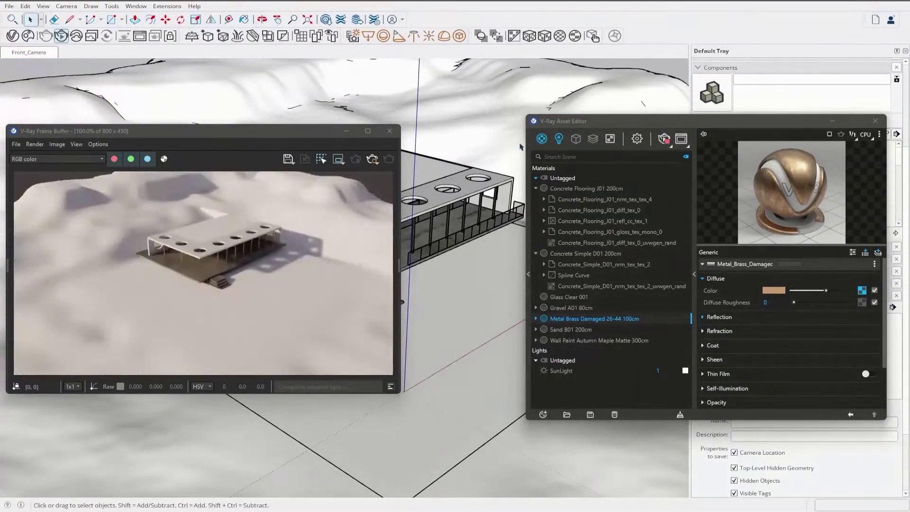
{"action": "right_click", "coordinate": [564, 329]}
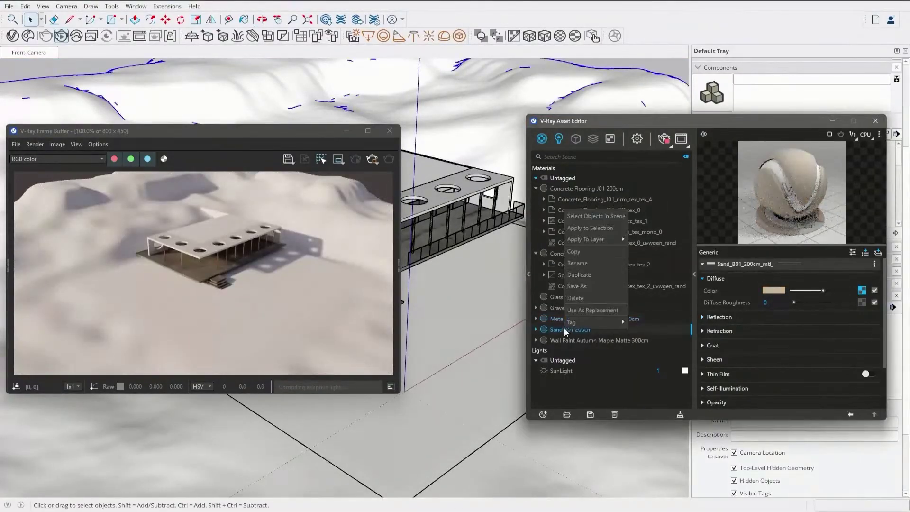
{"action": "left_click", "coordinate": [582, 227]}
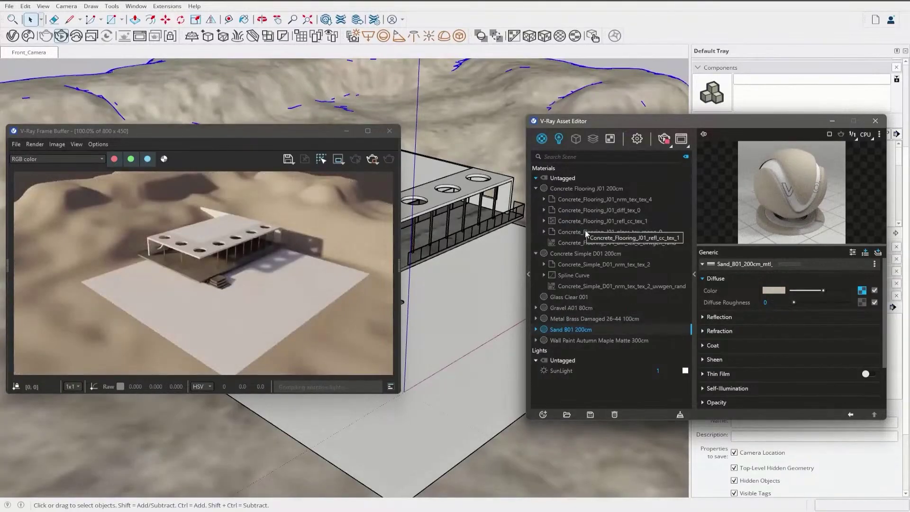
Apply Gravel A01 80cm to the flat ground plane in front of the house.
{"action": "left_click", "coordinate": [469, 338]}
{"action": "right_click", "coordinate": [563, 308]}
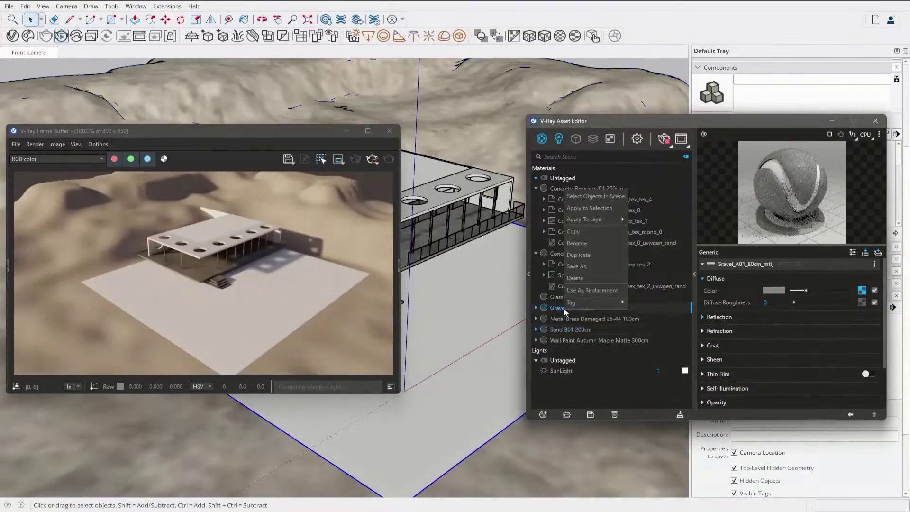
{"action": "left_click", "coordinate": [590, 207]}
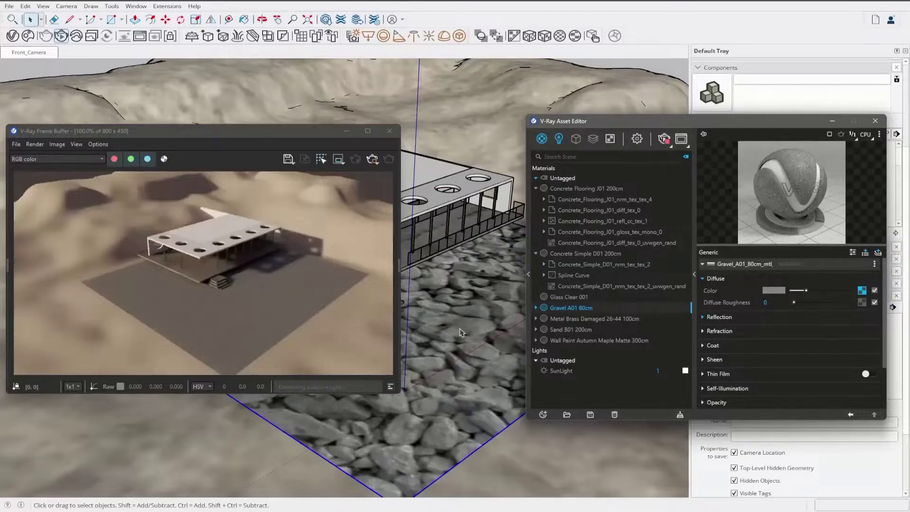
{"action": "scroll", "coordinate": [428, 227], "scroll_direction": "up", "scroll_amount": 3}
{"action": "scroll", "coordinate": [428, 227], "scroll_direction": "up", "scroll_amount": 8}
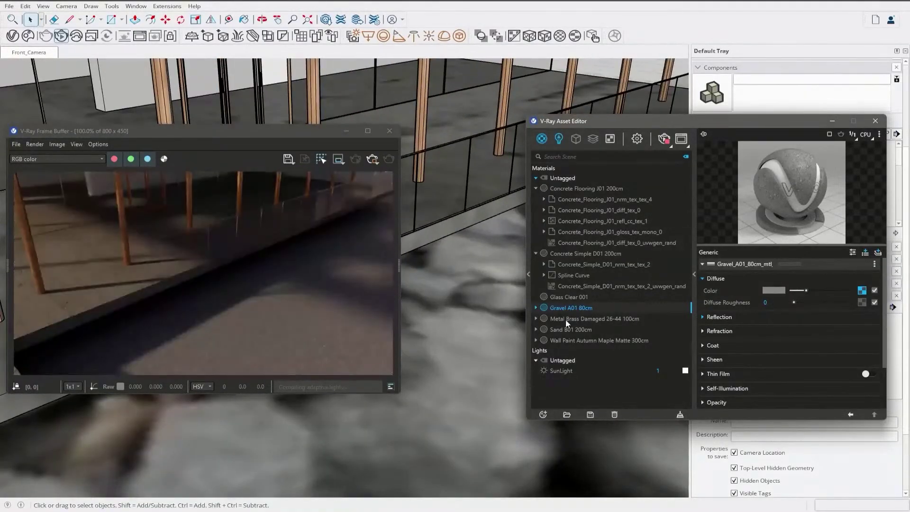
Open the Gravel A01 80cm texture placement, and set the Repeat U/V of the Sand B01 200cm texture to 0.1.
{"action": "left_click", "coordinate": [535, 307]}
{"action": "left_click", "coordinate": [570, 341]}
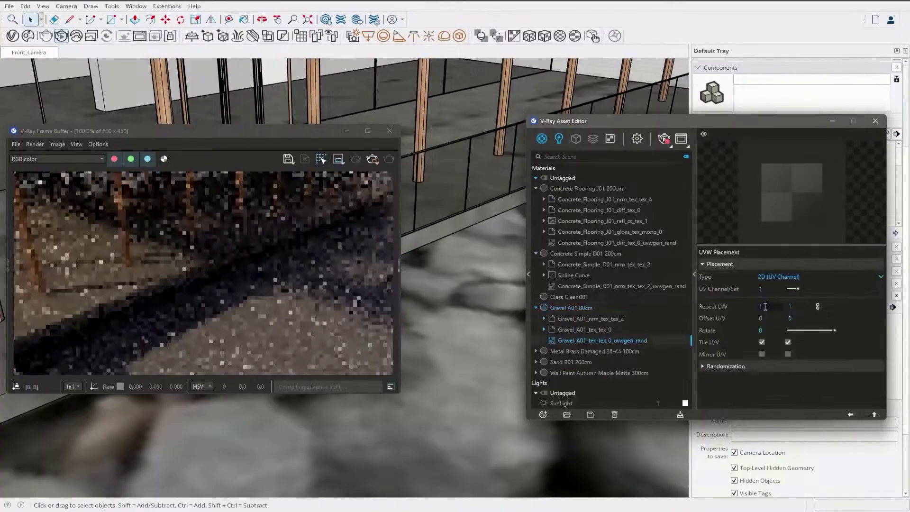
{"action": "middle_click_drag", "start_coordinate": [316, 294], "coordinate": [284, 150]}
{"action": "left_click", "coordinate": [535, 362]}
{"action": "left_click", "coordinate": [555, 395]}
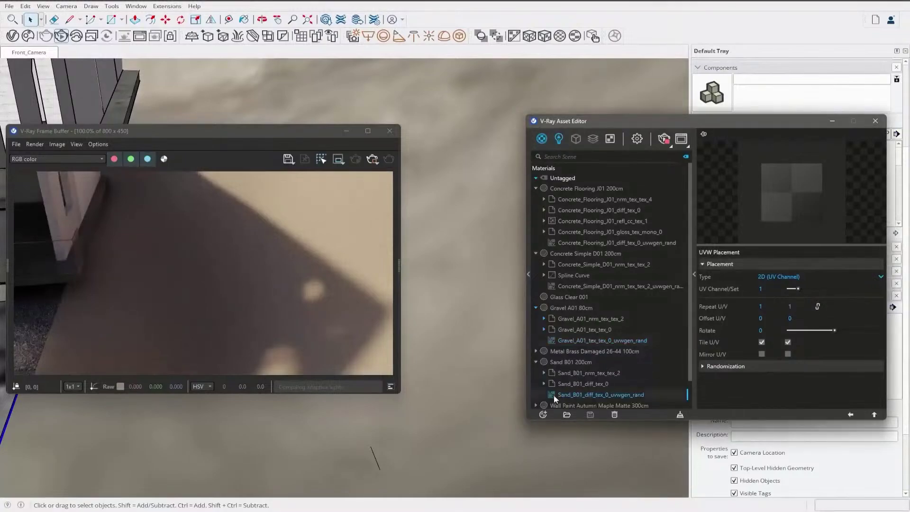
{"action": "type", "text": "0.1"}
{"action": "key", "text": "Return"}
Apply Concrete Simple D01 200cm to the roof slab with the circular openings.
{"action": "middle_click_drag", "start_coordinate": [511, 228], "coordinate": [597, 151]}
{"action": "left_click", "coordinate": [575, 189]}
{"action": "right_click", "coordinate": [576, 253]}
{"action": "left_click", "coordinate": [578, 271]}
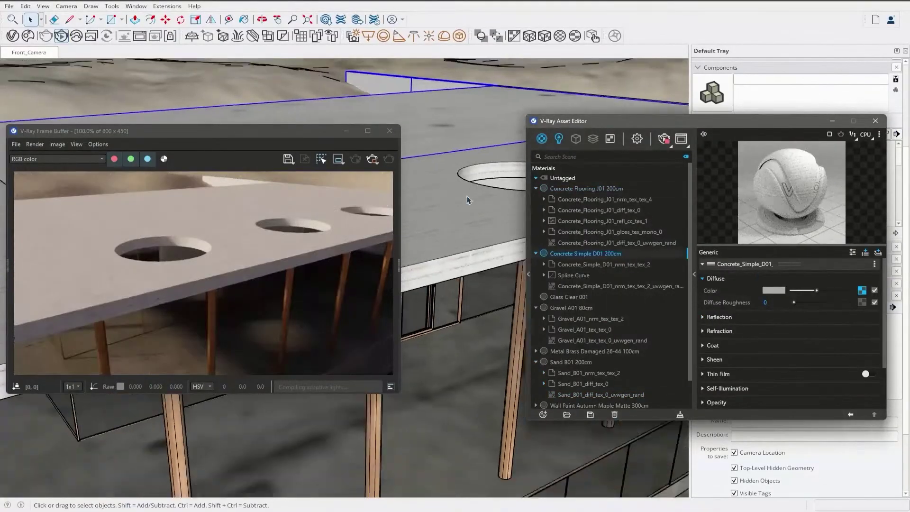
Apply Wall Paint Autumn Maple Matte 300cm to the interior wall behind the entrance door.
{"action": "scroll", "coordinate": [468, 199], "scroll_direction": "down", "scroll_amount": 8}
{"action": "scroll", "coordinate": [599, 369], "scroll_direction": "down", "scroll_amount": 1}
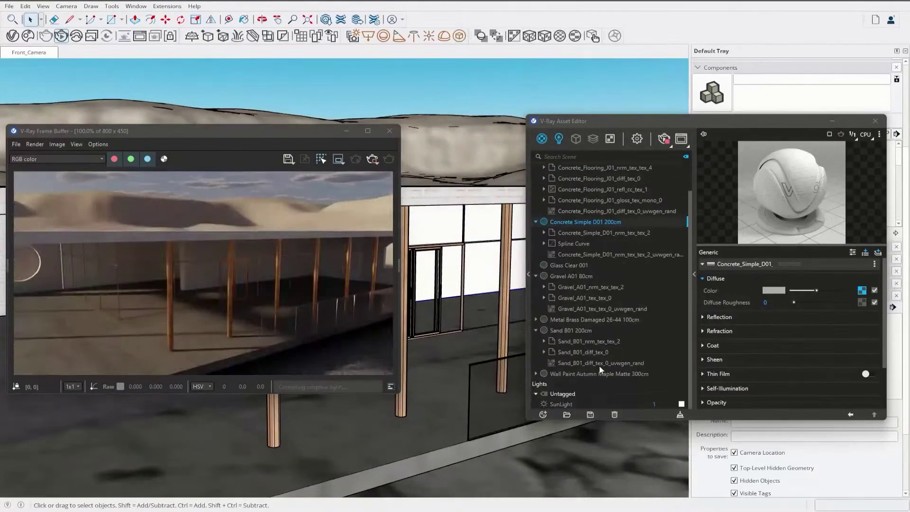
{"action": "right_click", "coordinate": [599, 369]}
{"action": "left_click", "coordinate": [598, 321]}
Apply Concrete Simple D01 200cm to the white back wall of the house and return to the Front_Camera view.
{"action": "scroll", "coordinate": [512, 265], "scroll_direction": "up", "scroll_amount": 3}
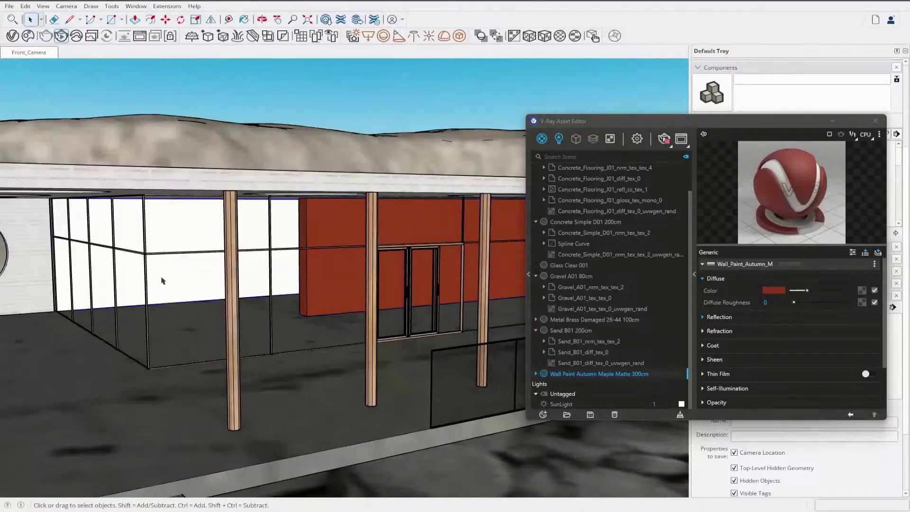
{"action": "scroll", "coordinate": [161, 281], "scroll_direction": "down", "scroll_amount": 3}
{"action": "left_click", "coordinate": [576, 222]}
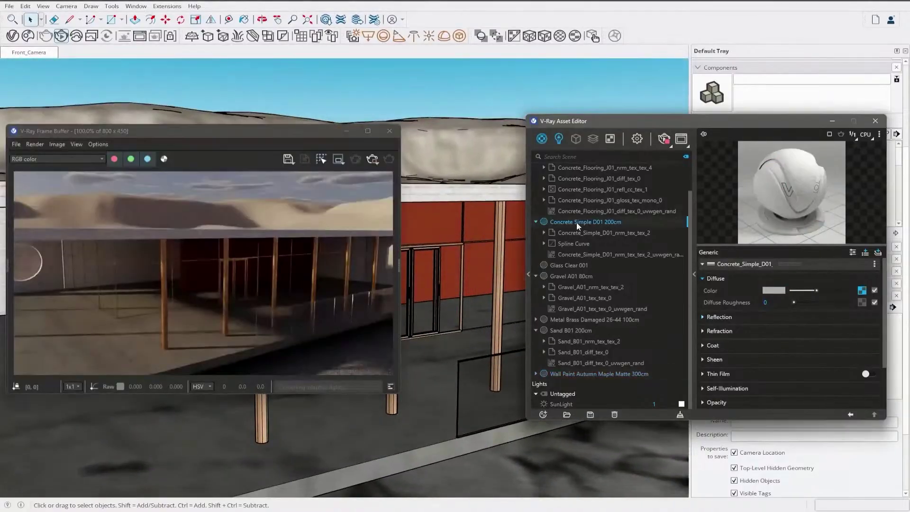
{"action": "mouse_move", "coordinate": [473, 254]}
{"action": "middle_mouse_down"}
{"action": "mouse_move", "coordinate": [313, 417]}
{"action": "mouse_move", "coordinate": [356, 390]}
{"action": "middle_mouse_up"}
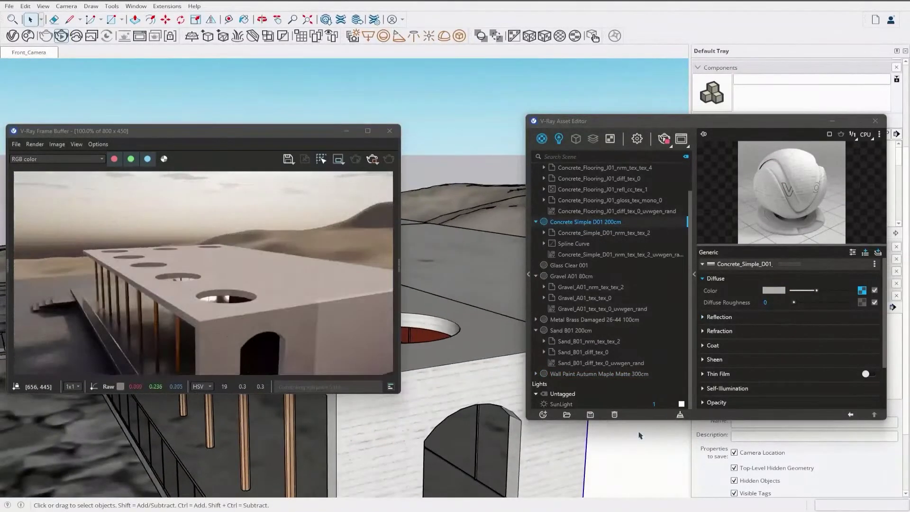
{"action": "middle_click_drag", "start_coordinate": [436, 284], "coordinate": [450, 175]}
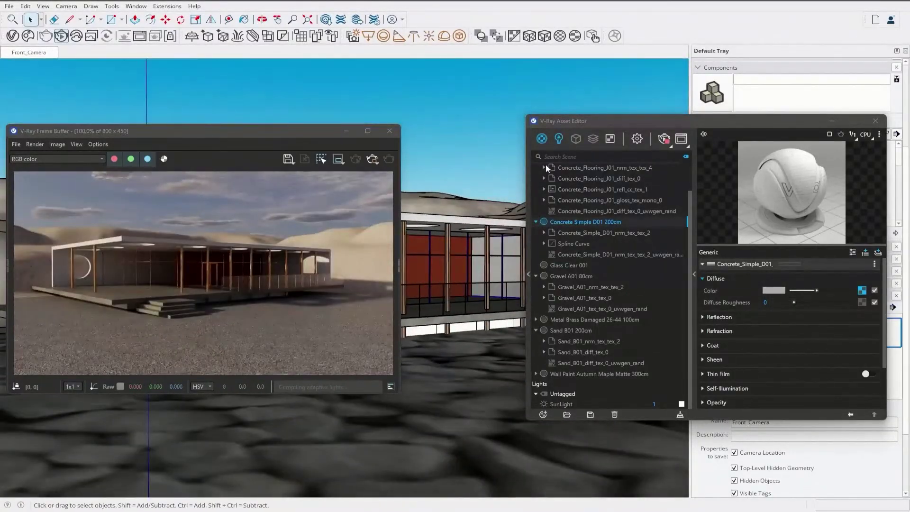
Collapse the expanded texture entries of the concrete, gravel and sand materials in the asset list.
{"action": "scroll", "coordinate": [555, 189], "scroll_direction": "up", "scroll_amount": 1}
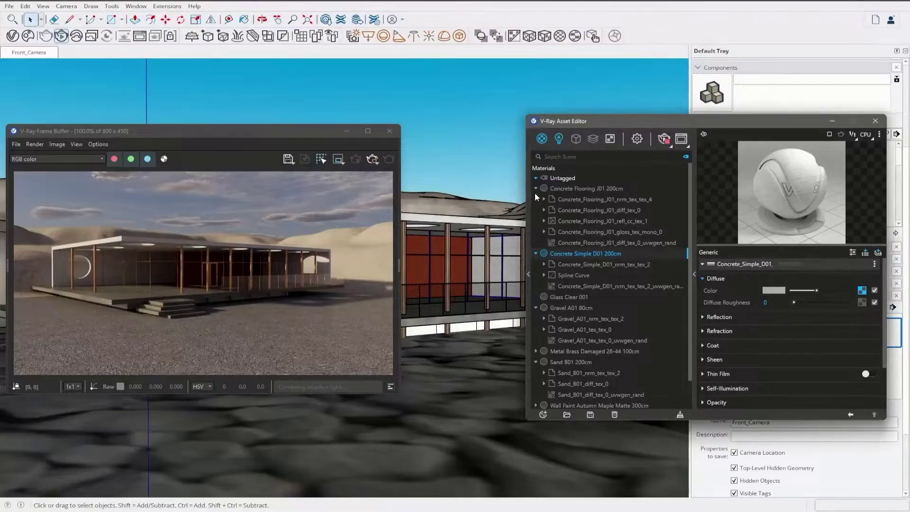
{"action": "left_click", "coordinate": [536, 188]}
{"action": "left_click", "coordinate": [536, 199]}
{"action": "left_click", "coordinate": [536, 220]}
{"action": "left_click", "coordinate": [536, 242]}
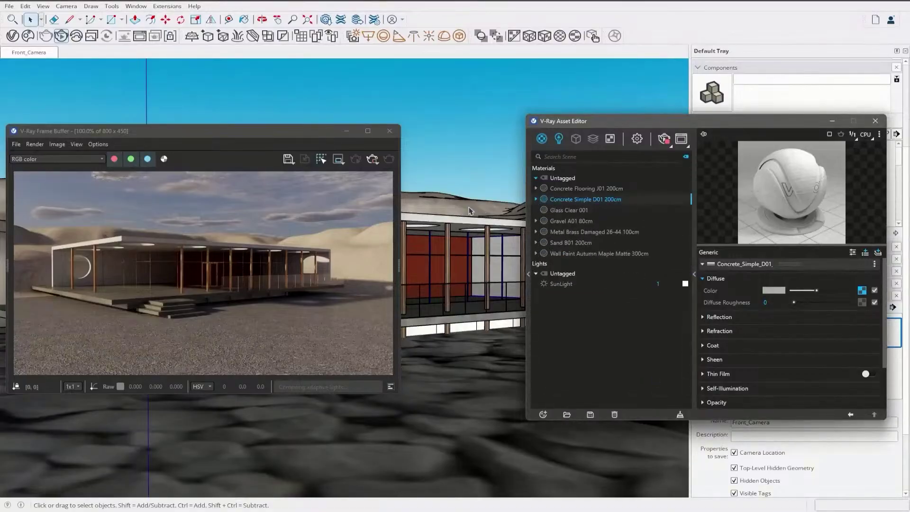
Create a Scatter geometry asset and rename it Scatter_Desert.
{"action": "left_click", "coordinate": [576, 139]}
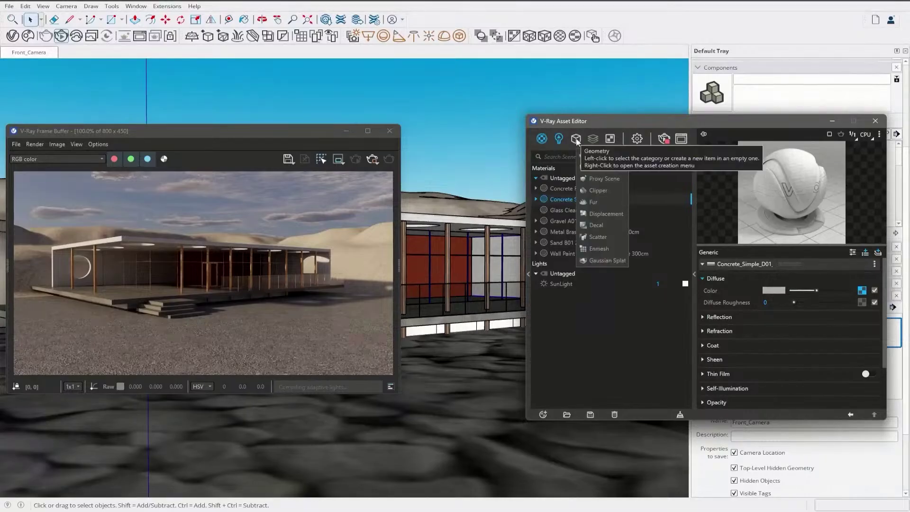
{"action": "left_click", "coordinate": [597, 237]}
{"action": "right_click", "coordinate": [567, 314]}
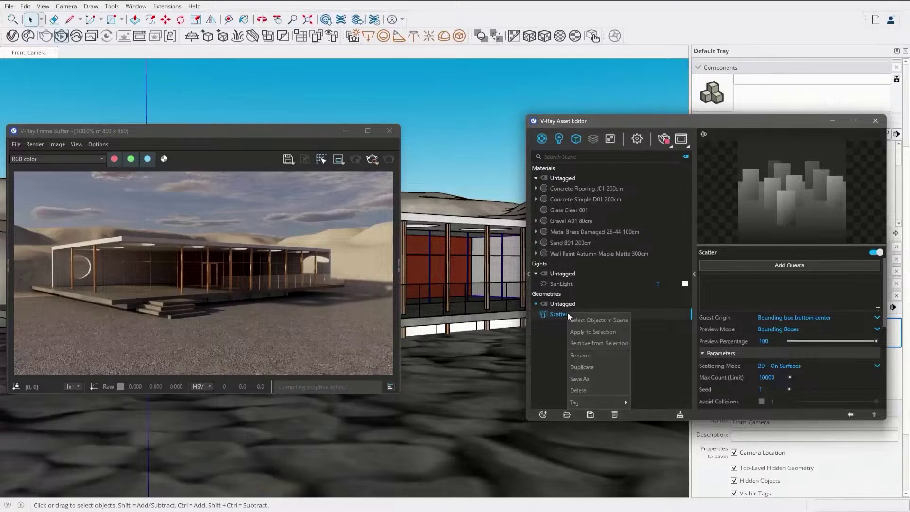
{"action": "left_click", "coordinate": [576, 354]}
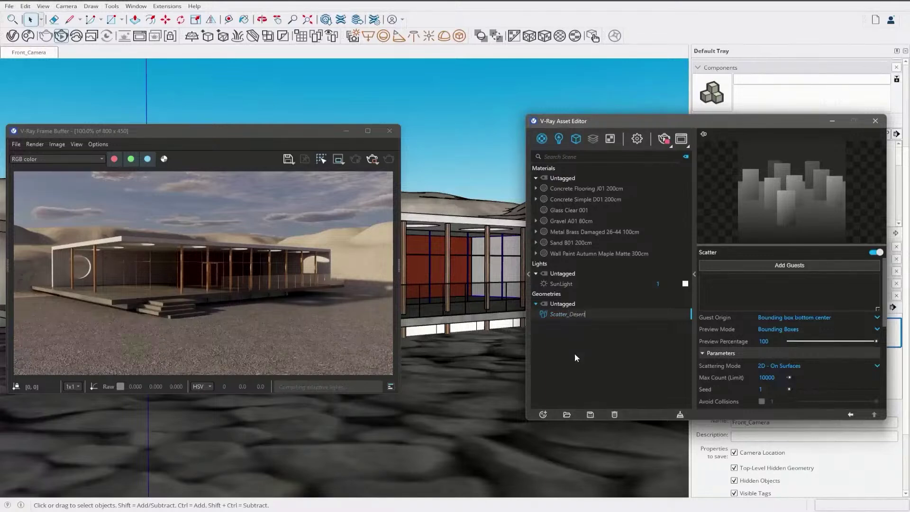
Select the dune terrain and apply Scatter_Desert to it.
{"action": "left_click", "coordinate": [430, 205]}
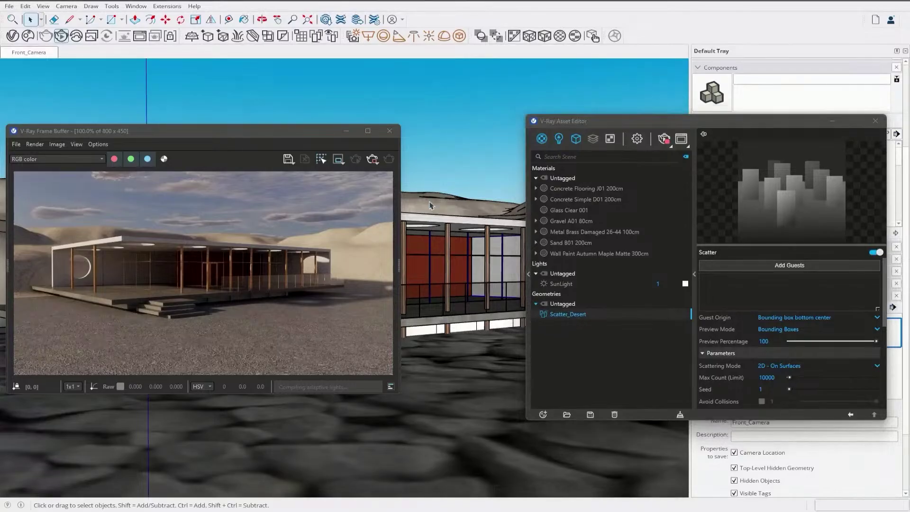
{"action": "right_click", "coordinate": [553, 314]}
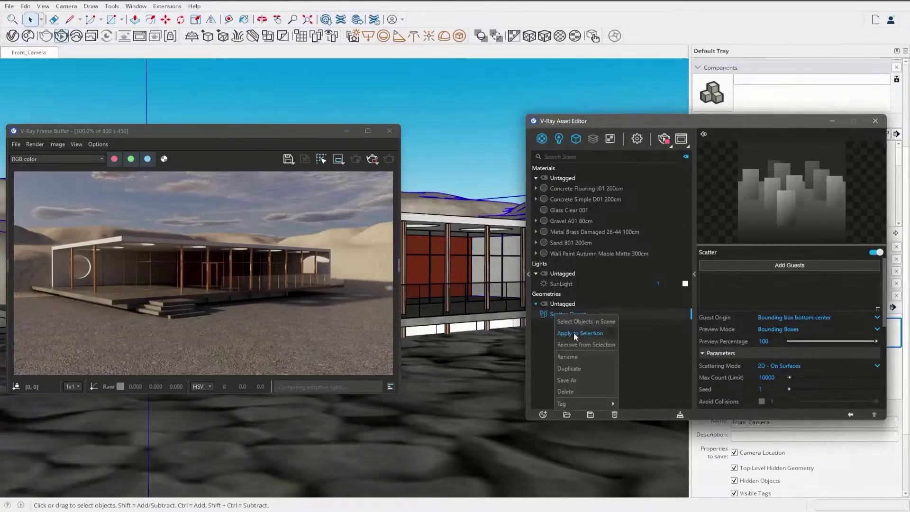
{"action": "left_click", "coordinate": [576, 335]}
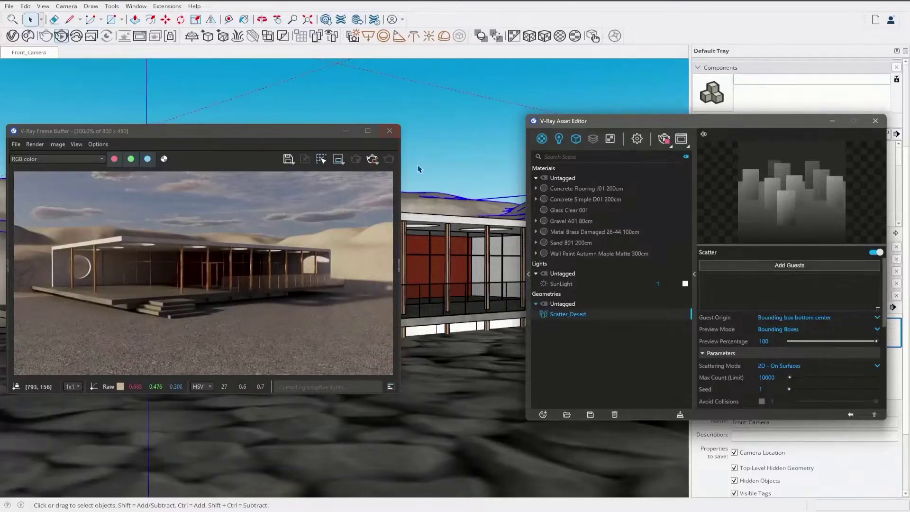
Stop the interactive render, hide the frame buffer and bring the rear of the house into view.
{"action": "left_click", "coordinate": [372, 160]}
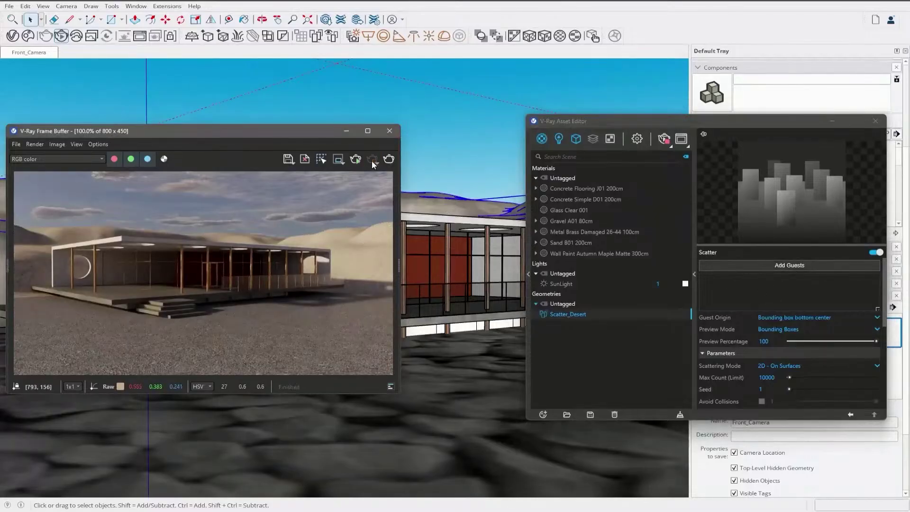
{"action": "left_click", "coordinate": [352, 136]}
{"action": "mouse_move", "coordinate": [355, 137]}
{"action": "middle_mouse_down"}
{"action": "mouse_move", "coordinate": [772, 354]}
{"action": "mouse_move", "coordinate": [806, 360]}
{"action": "middle_mouse_up"}
{"action": "left_click", "coordinate": [30, 19]}
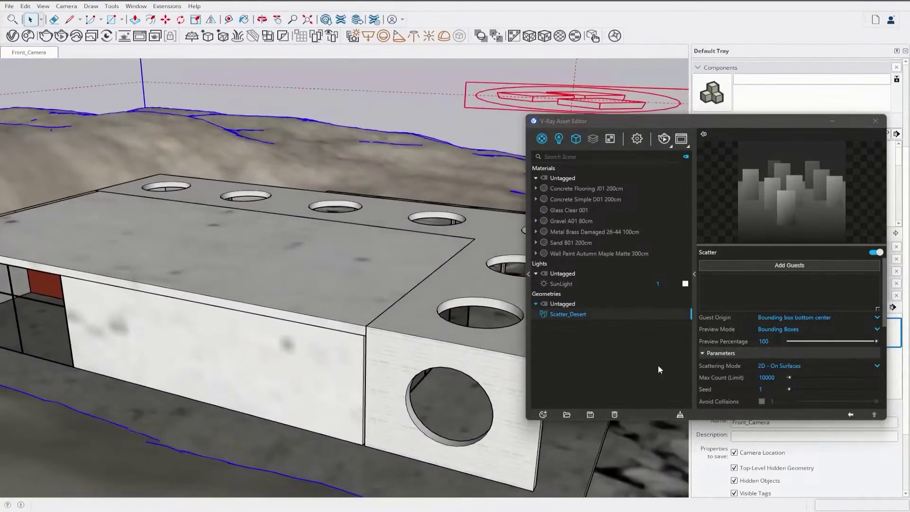
Search the Chaos Cosmos library for "desert".
{"action": "left_click", "coordinate": [28, 36]}
{"action": "left_click", "coordinate": [100, 64]}
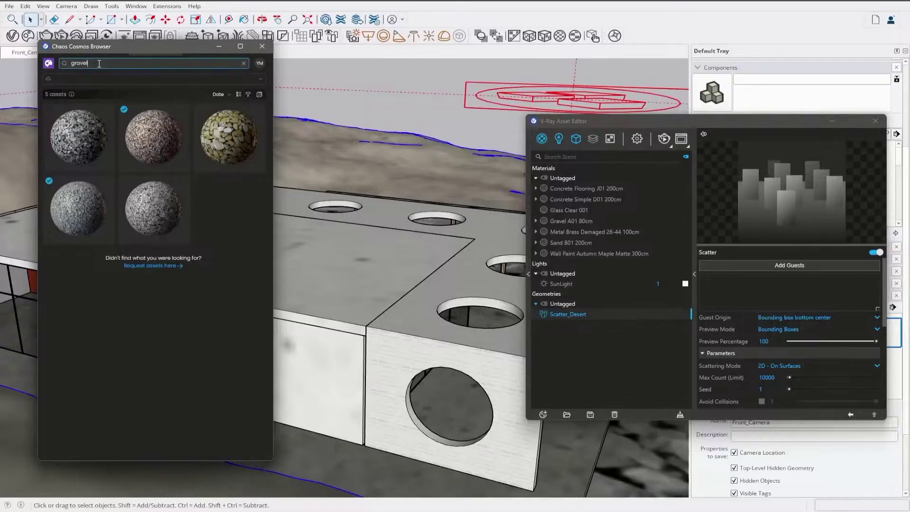
{"action": "double_click", "coordinate": [99, 63]}
{"action": "type", "text": "des"}
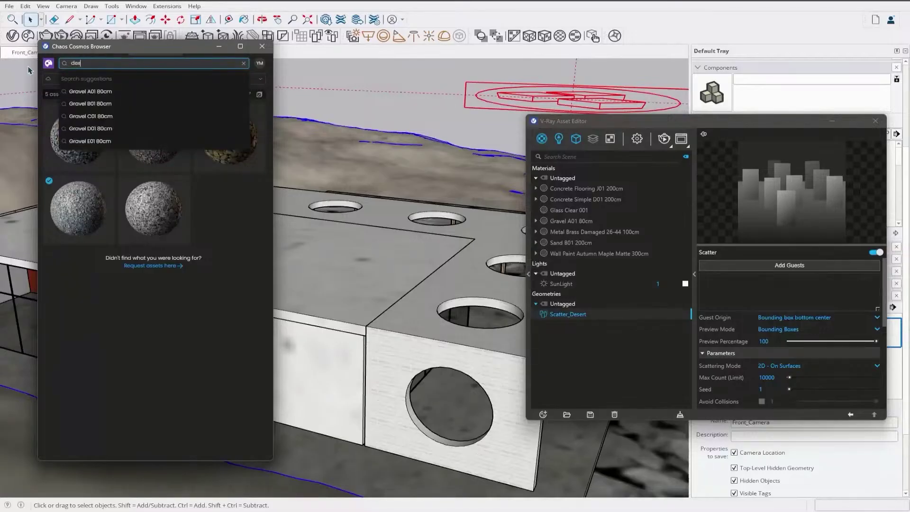
{"action": "type", "text": "ert"}
{"action": "key", "text": "Return"}
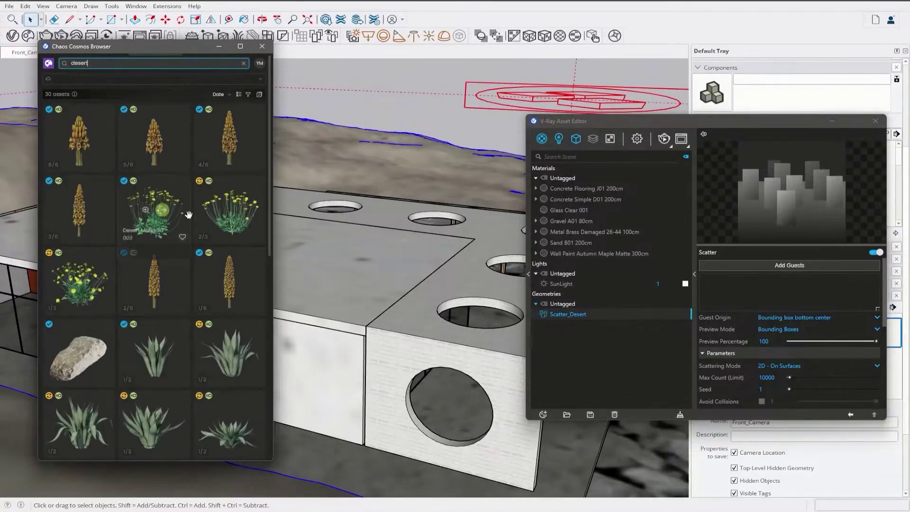
Import Blue Fescue 001 and Blue Fescue 002 and place them on the ground behind the house.
{"action": "scroll", "coordinate": [203, 260], "scroll_direction": "down", "scroll_amount": 2}
{"action": "scroll", "coordinate": [203, 261], "scroll_direction": "down", "scroll_amount": 10}
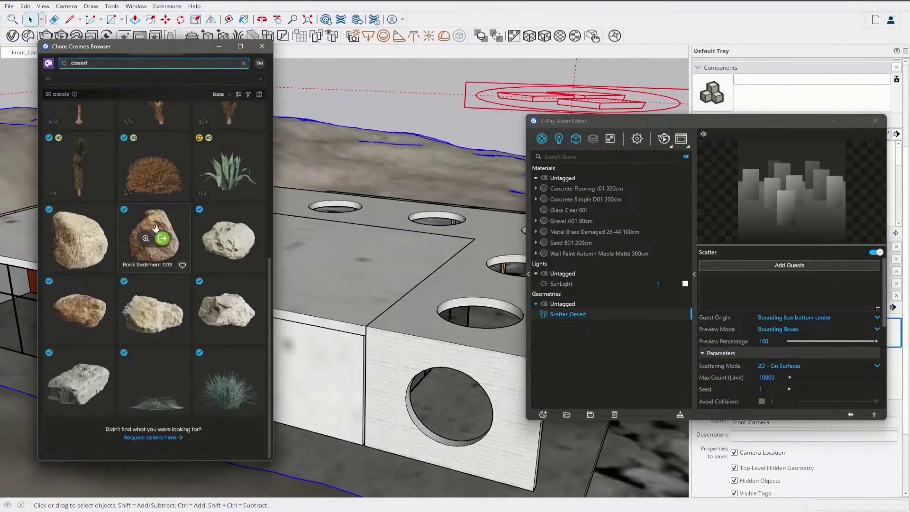
{"action": "left_click", "coordinate": [244, 388]}
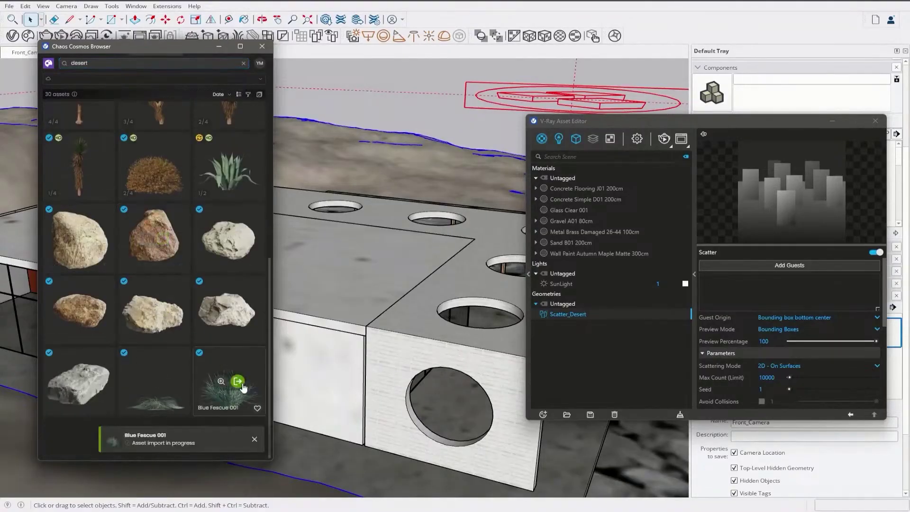
{"action": "left_click", "coordinate": [372, 469]}
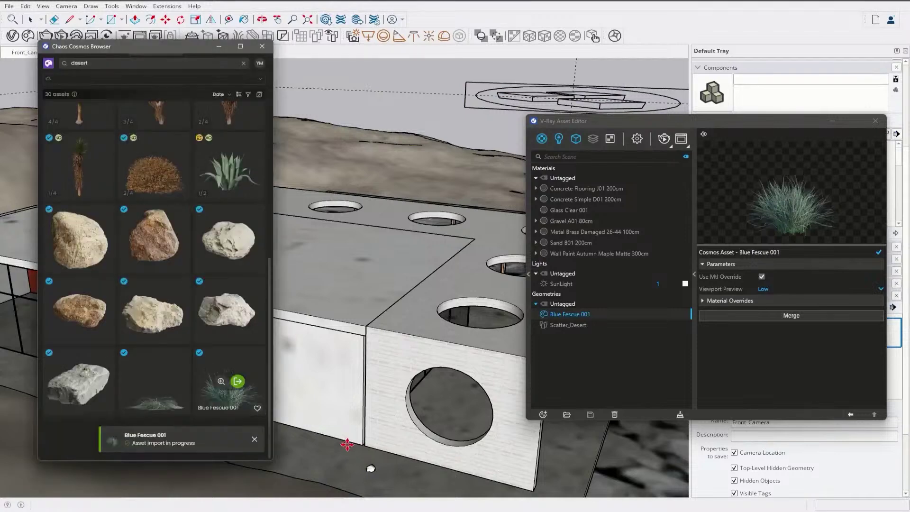
{"action": "left_click", "coordinate": [161, 388]}
{"action": "left_click", "coordinate": [342, 463]}
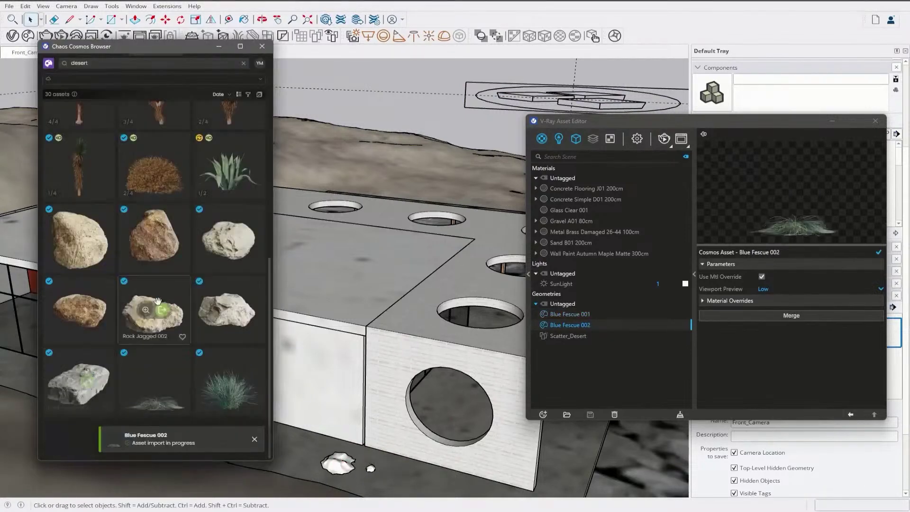
Import Rock Jagged 002, Rock Sediment 001 and Rock Sediment 002 and place them in a row beside the fescues.
{"action": "left_click", "coordinate": [162, 310]}
{"action": "left_click", "coordinate": [307, 451]}
{"action": "left_click", "coordinate": [90, 310]}
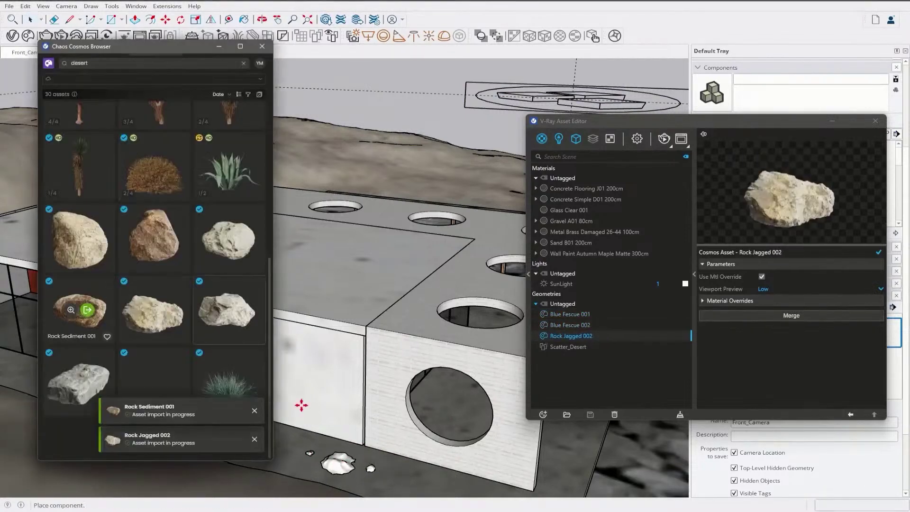
{"action": "left_click", "coordinate": [279, 444]}
{"action": "left_click", "coordinate": [88, 239]}
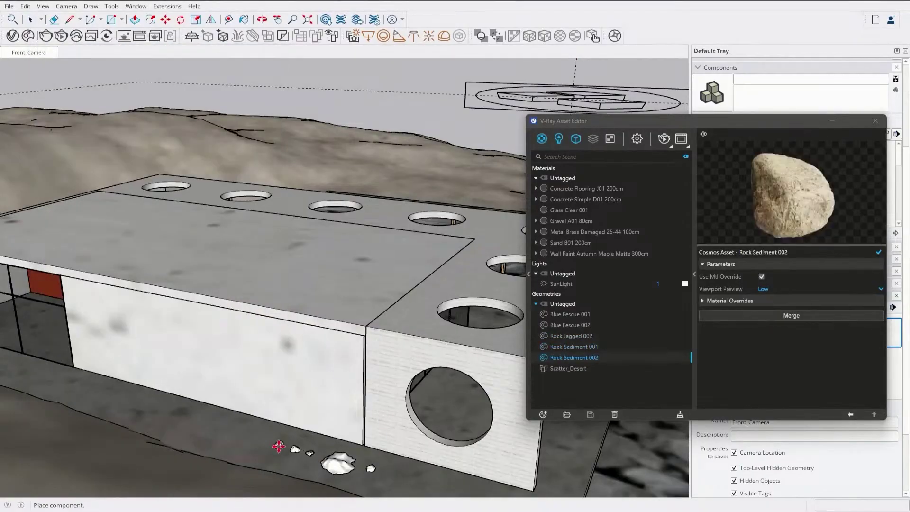
Import Joshua Tree 003 and place it next to the rocks behind the house.
{"action": "mouse_move", "coordinate": [179, 251]}
{"action": "scroll", "coordinate": [179, 252], "scroll_direction": "up", "scroll_amount": 5}
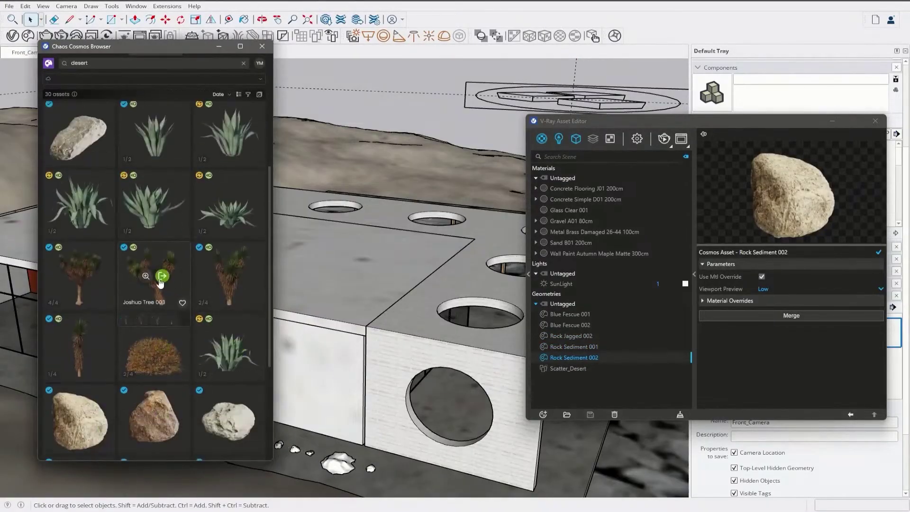
{"action": "left_click", "coordinate": [287, 448]}
{"action": "scroll", "coordinate": [183, 245], "scroll_direction": "up", "scroll_amount": 5}
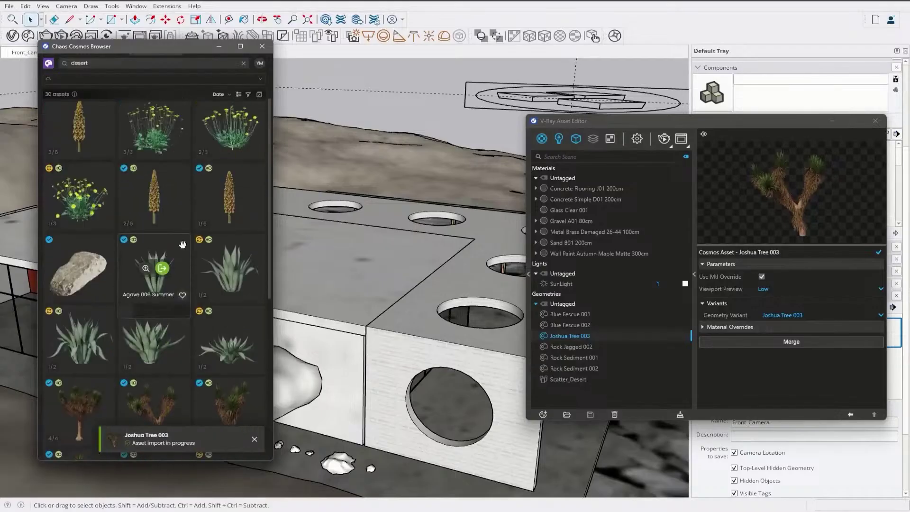
{"action": "scroll", "coordinate": [183, 246], "scroll_direction": "down", "scroll_amount": 6}
Search the Cosmos library for "tree", import Umbrella Thorn Acacia 005 Spring and place it beside the Joshua tree behind the house.
{"action": "double_click", "coordinate": [107, 63]}
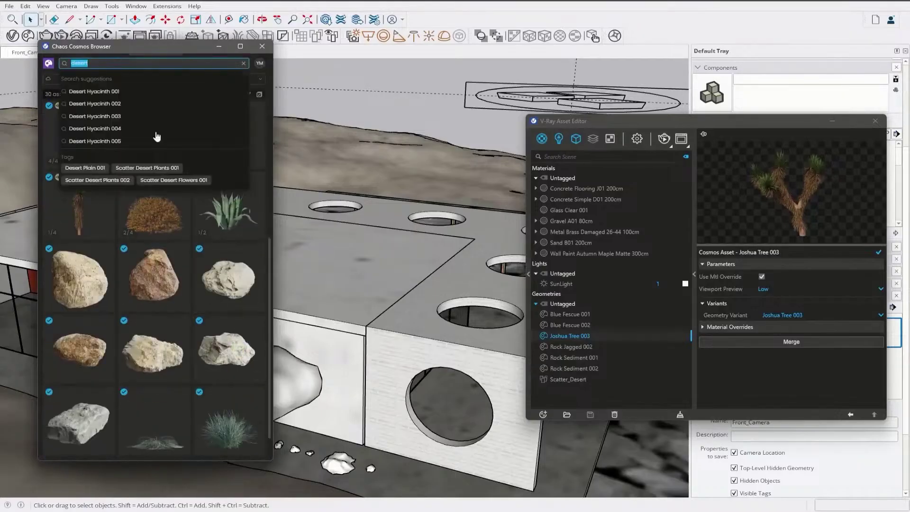
{"action": "type", "text": "tree"}
{"action": "key", "text": "Return"}
{"action": "scroll", "coordinate": [269, 169], "scroll_direction": "down", "scroll_amount": 3}
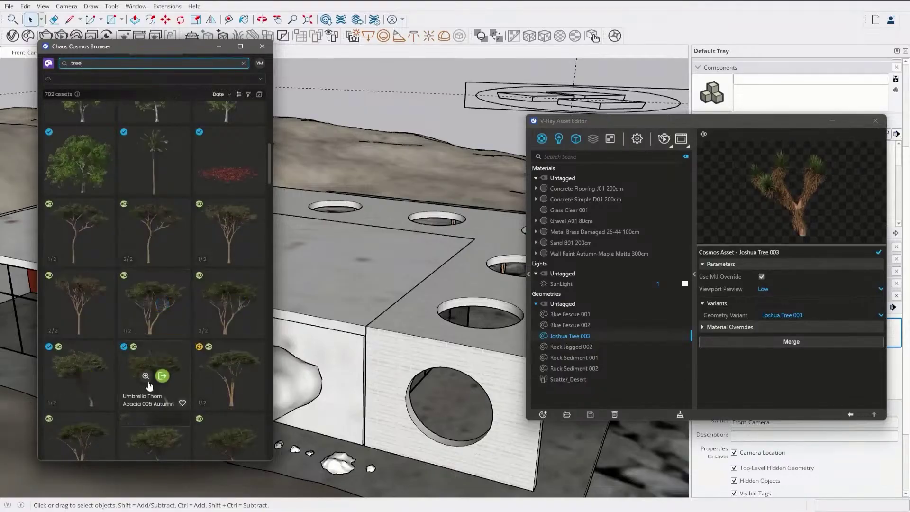
{"action": "scroll", "coordinate": [198, 302], "scroll_direction": "down", "scroll_amount": 2}
{"action": "left_click", "coordinate": [88, 285]}
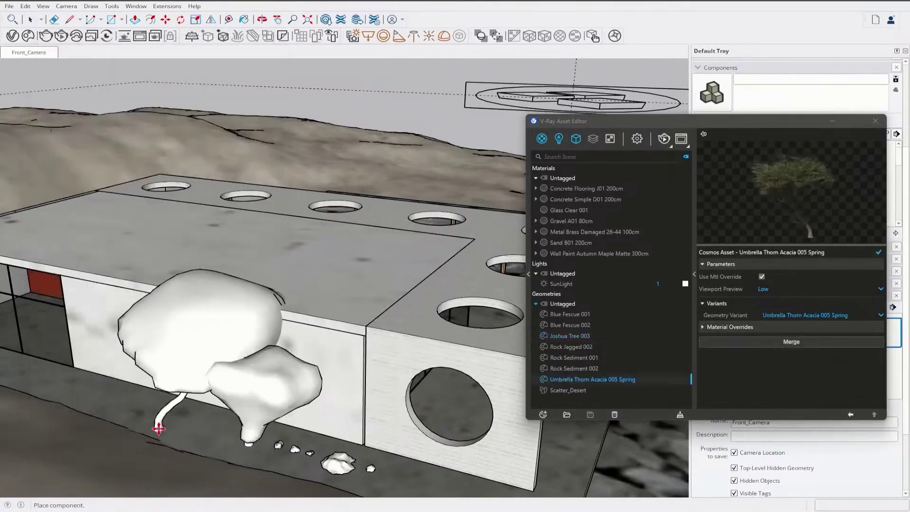
Search the Cosmos library for "bush", import Organ Pipe Cactus 001 and place it at the end of the rock and fescue row.
{"action": "double_click", "coordinate": [73, 63]}
{"action": "type", "text": "bush"}
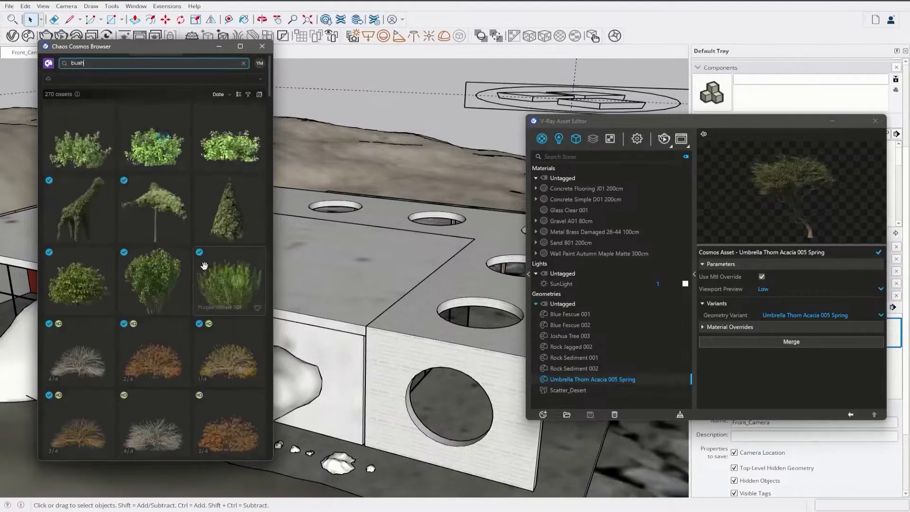
{"action": "scroll", "coordinate": [178, 302], "scroll_direction": "down", "scroll_amount": 15}
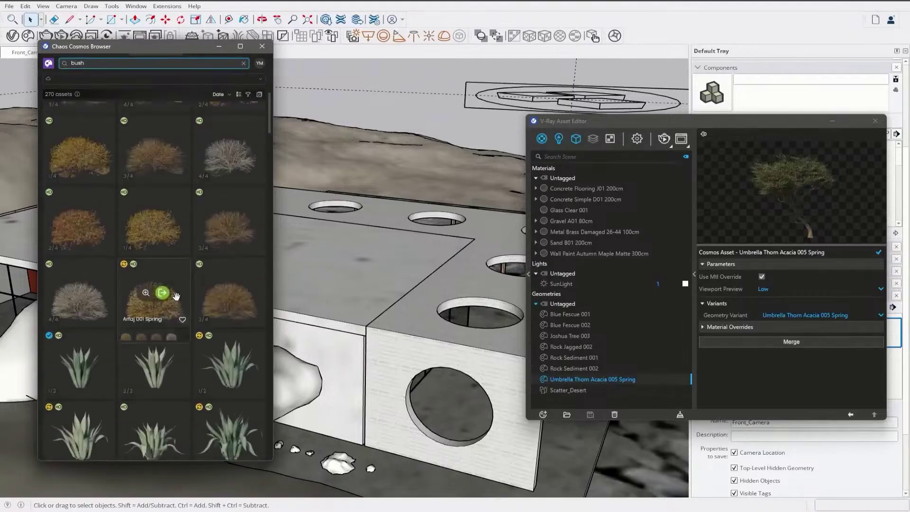
{"action": "scroll", "coordinate": [197, 277], "scroll_direction": "down", "scroll_amount": 5}
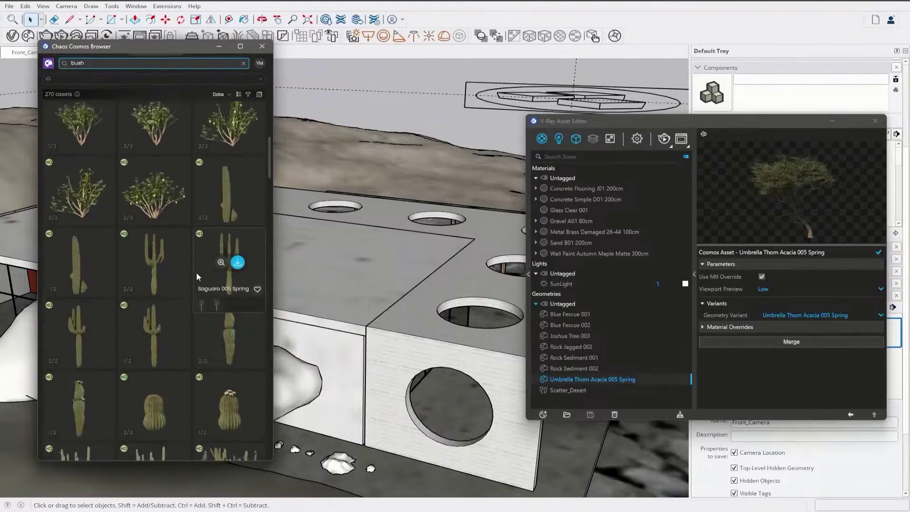
{"action": "scroll", "coordinate": [161, 284], "scroll_direction": "down", "scroll_amount": 6}
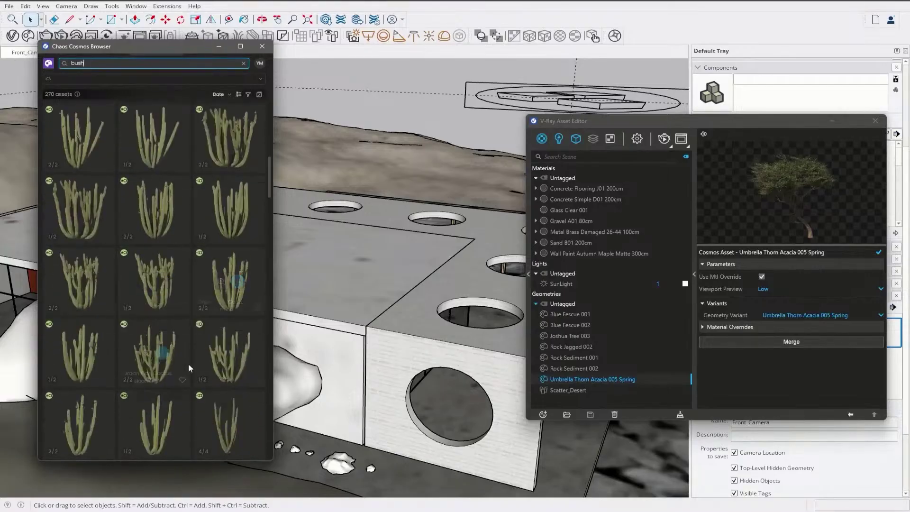
{"action": "left_click", "coordinate": [203, 176]}
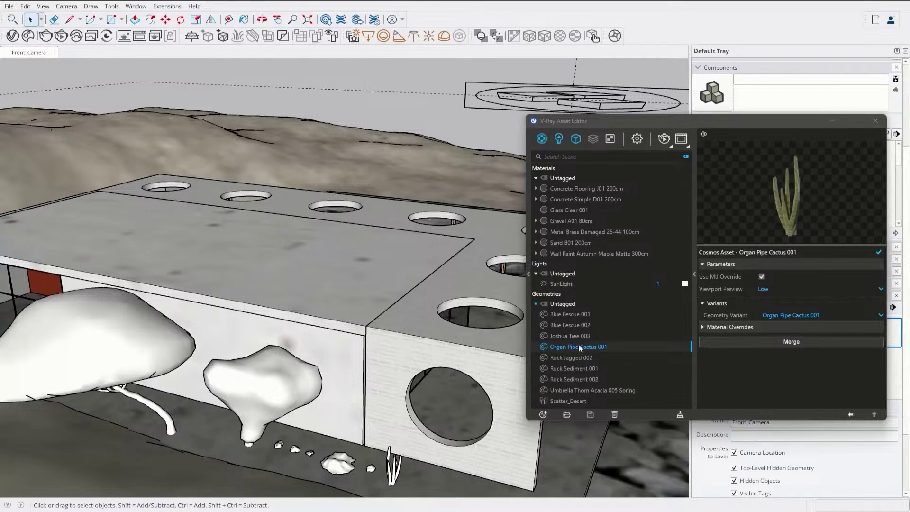
List only geometry assets, select all the placed Cosmos trees, rocks, fescues and the cactus, and add them as guests to Scatter_Desert.
{"action": "left_click", "coordinate": [571, 402]}
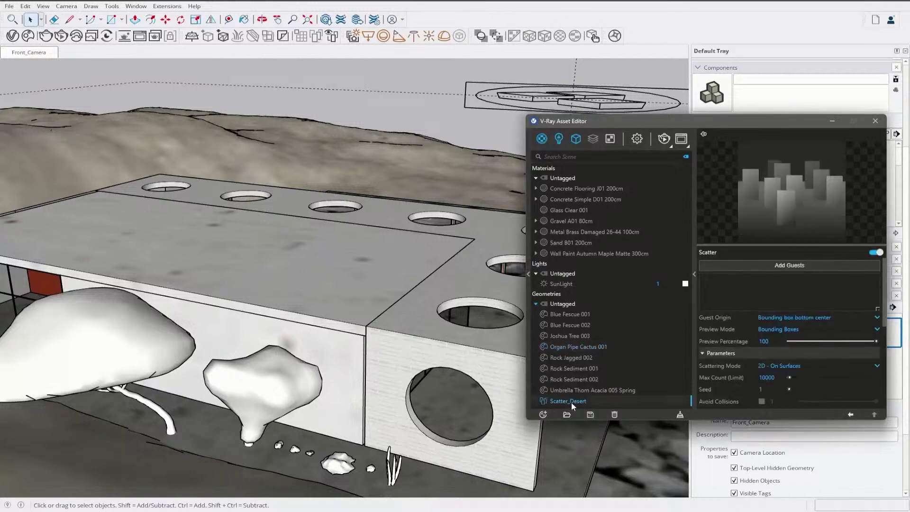
{"action": "left_click", "coordinate": [575, 140]}
{"action": "left_click", "coordinate": [139, 347]}
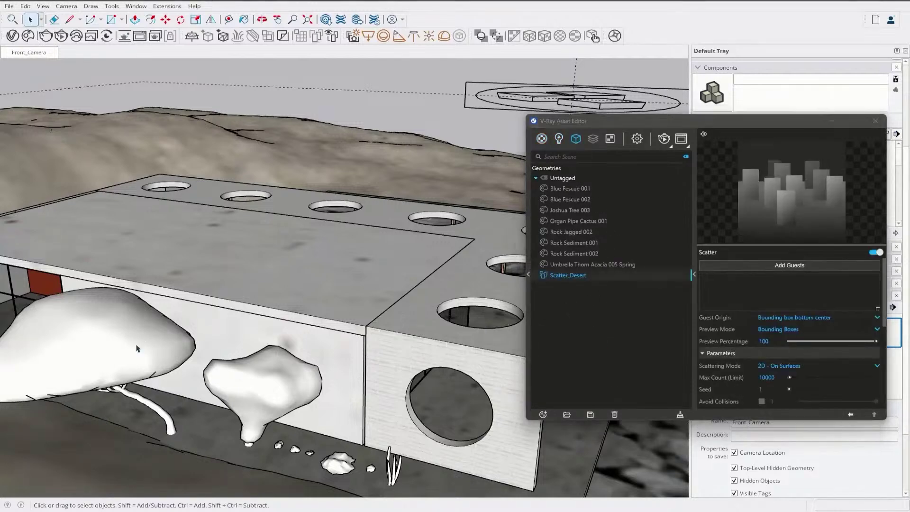
{"action": "left_click", "coordinate": [275, 392], "text": "ctrl"}
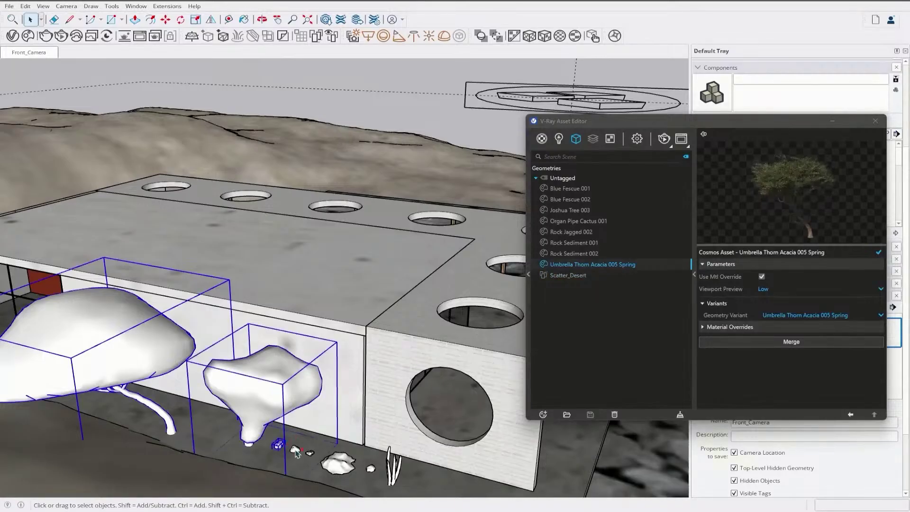
{"action": "left_click", "coordinate": [295, 450], "text": "ctrl"}
{"action": "left_click", "coordinate": [343, 463], "text": "ctrl"}
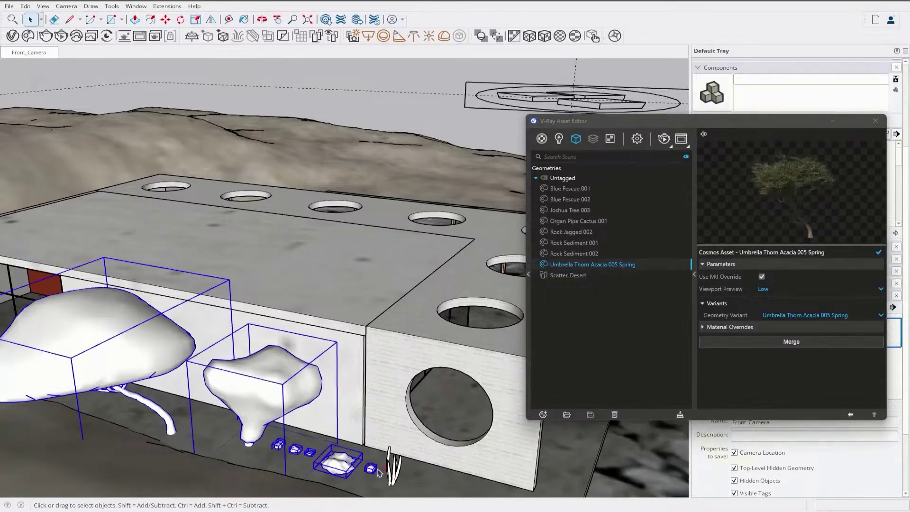
{"action": "left_click", "coordinate": [391, 462], "text": "ctrl"}
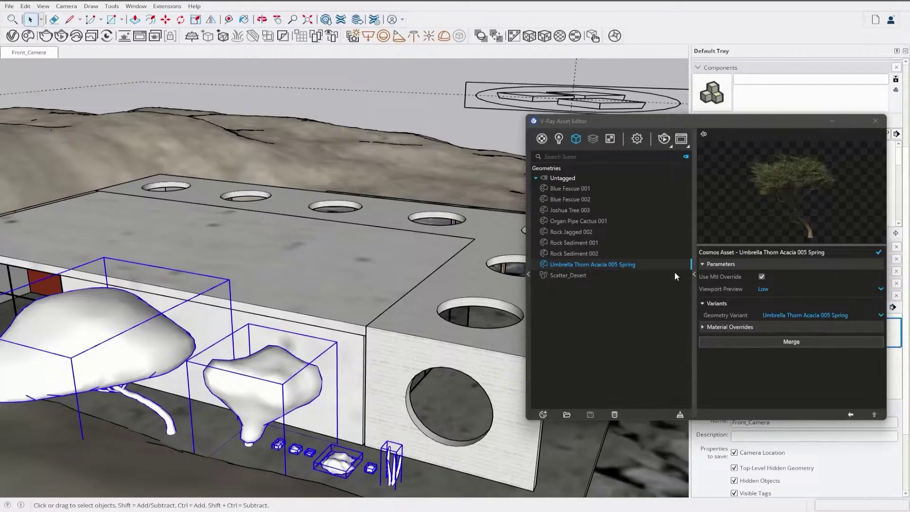
{"action": "left_click", "coordinate": [568, 274]}
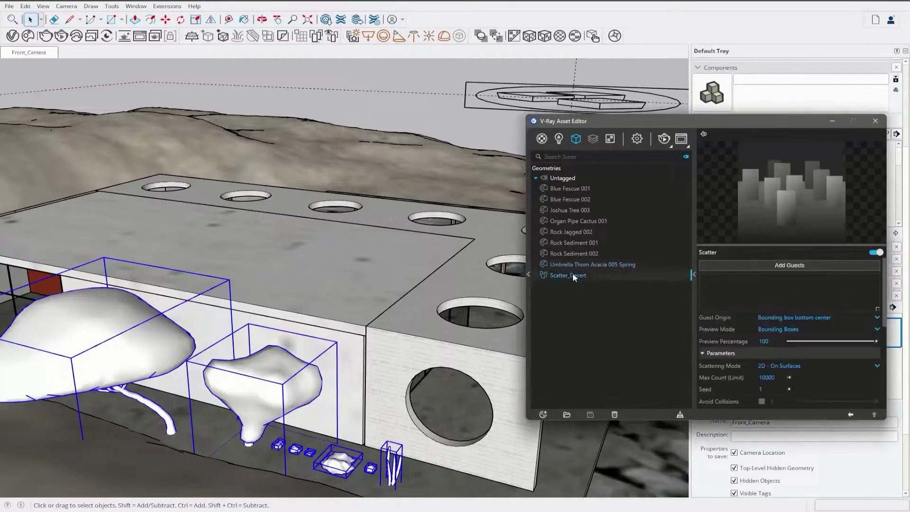
{"action": "left_click", "coordinate": [799, 266]}
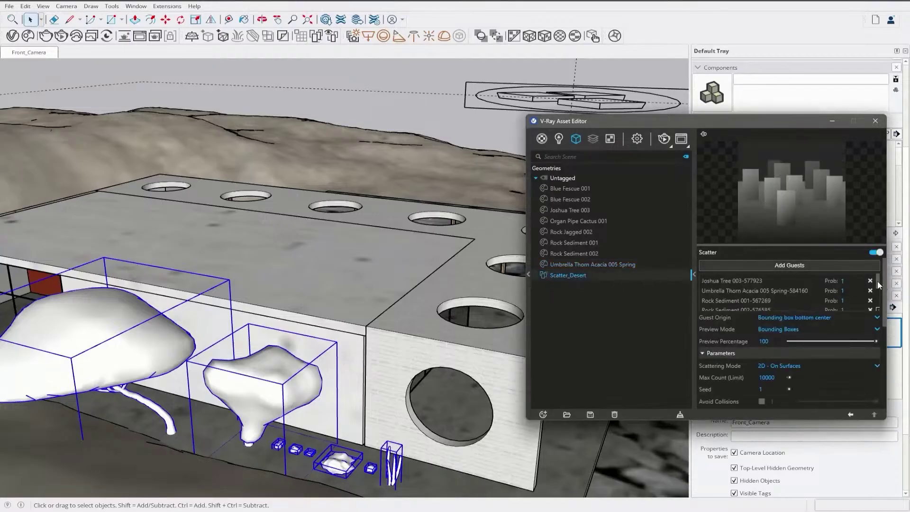
{"action": "mouse_move", "coordinate": [877, 281]}
{"action": "left_mouse_down"}
{"action": "mouse_move", "coordinate": [880, 300]}
{"action": "mouse_move", "coordinate": [883, 279]}
{"action": "left_mouse_up"}
Try to toggle the scatter preview in the viewport with the V-Ray scatter viewer command.
{"action": "mouse_move", "coordinate": [199, 213]}
{"action": "middle_mouse_down"}
{"action": "mouse_move", "coordinate": [121, 216]}
{"action": "mouse_move", "coordinate": [86, 204]}
{"action": "middle_mouse_up"}
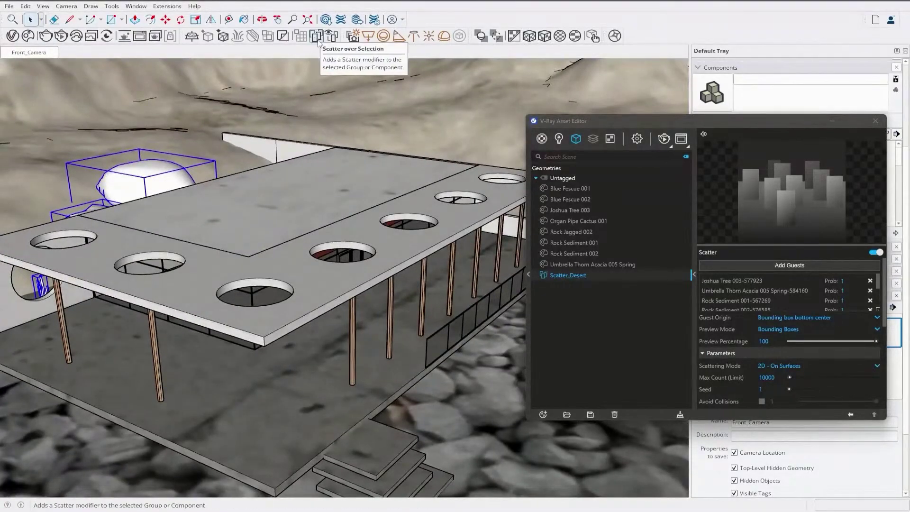
{"action": "left_click", "coordinate": [332, 40]}
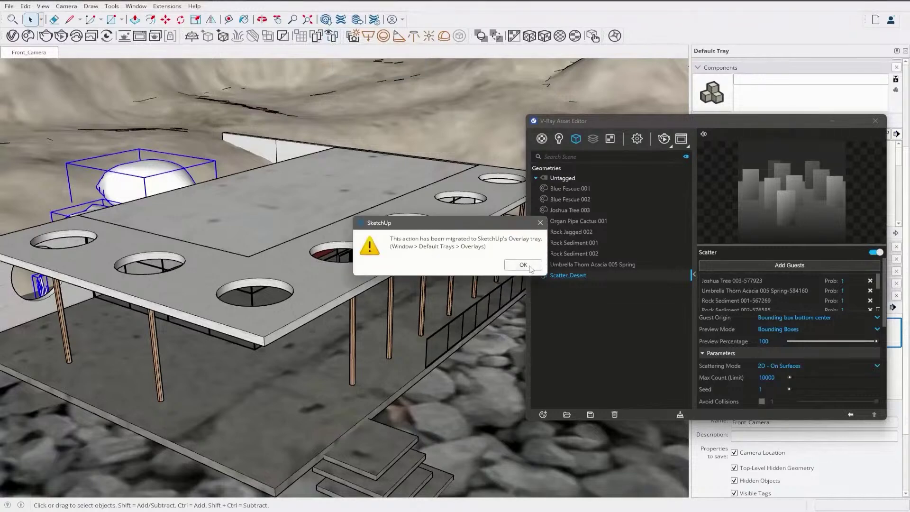
{"action": "left_click", "coordinate": [523, 265]}
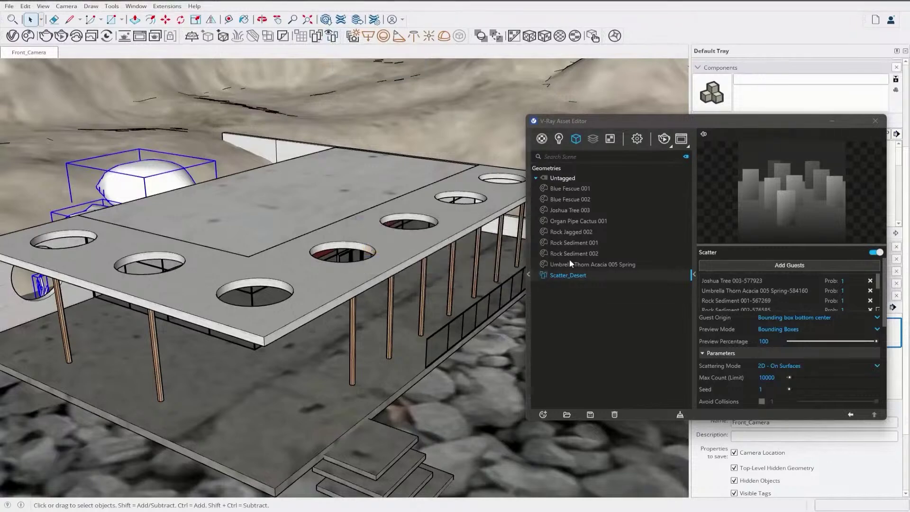
Add Overlays to the default tray and enable Scatter Viewport Preview to check the distribution over the dunes.
{"action": "left_click", "coordinate": [832, 121]}
{"action": "left_click", "coordinate": [706, 193]}
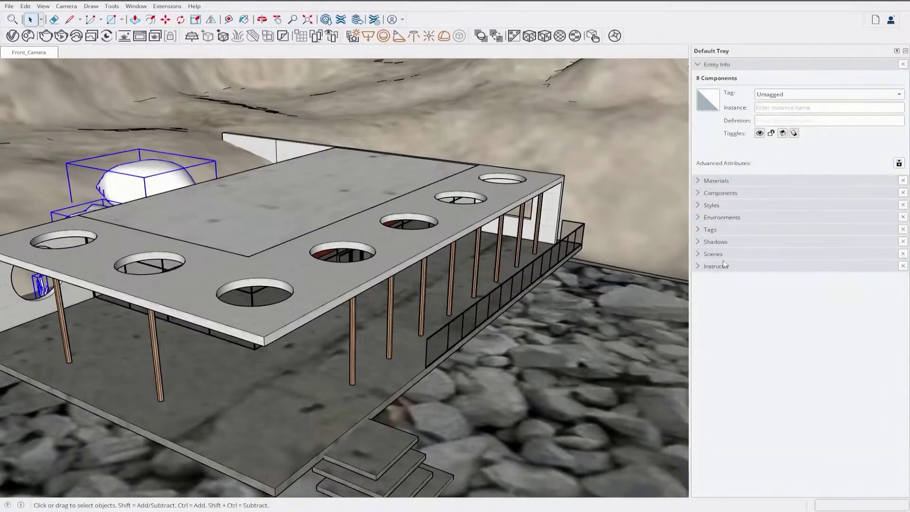
{"action": "left_click", "coordinate": [133, 6]}
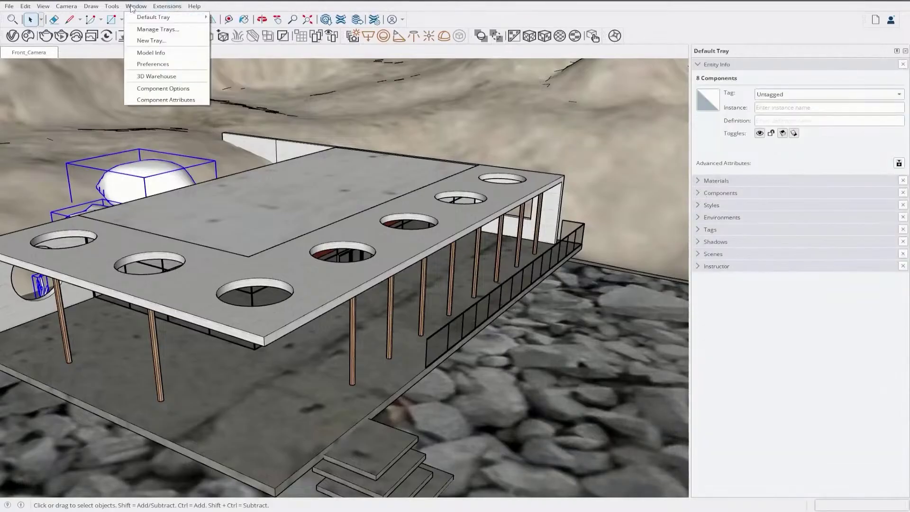
{"action": "mouse_move", "coordinate": [140, 20]}
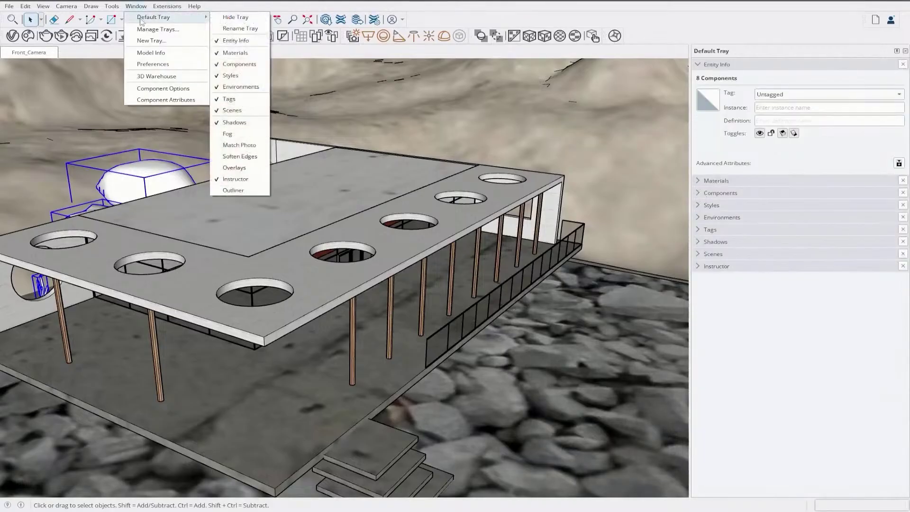
{"action": "left_click", "coordinate": [233, 168]}
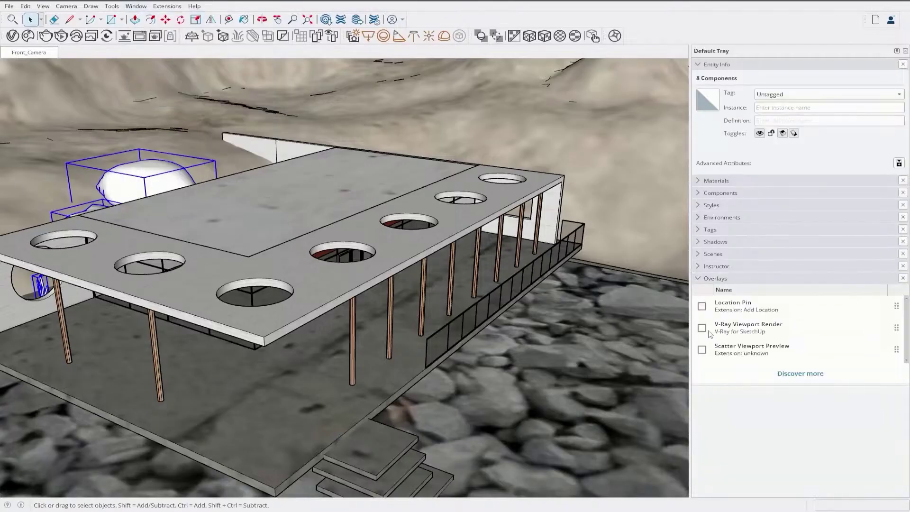
{"action": "left_click", "coordinate": [702, 351]}
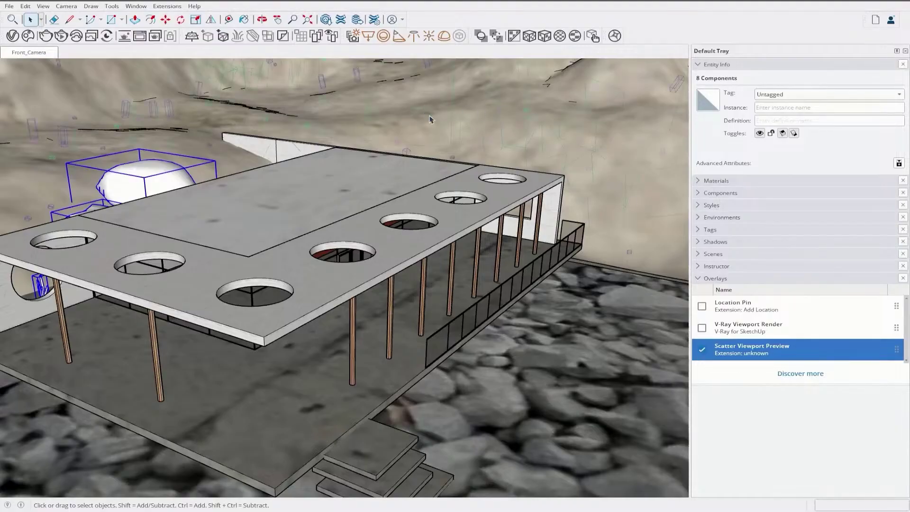
{"action": "mouse_move", "coordinate": [430, 119]}
{"action": "middle_mouse_down"}
{"action": "mouse_move", "coordinate": [467, 121]}
{"action": "mouse_move", "coordinate": [416, 113]}
{"action": "middle_mouse_up"}
{"action": "middle_click_drag", "start_coordinate": [530, 182], "coordinate": [246, 185]}
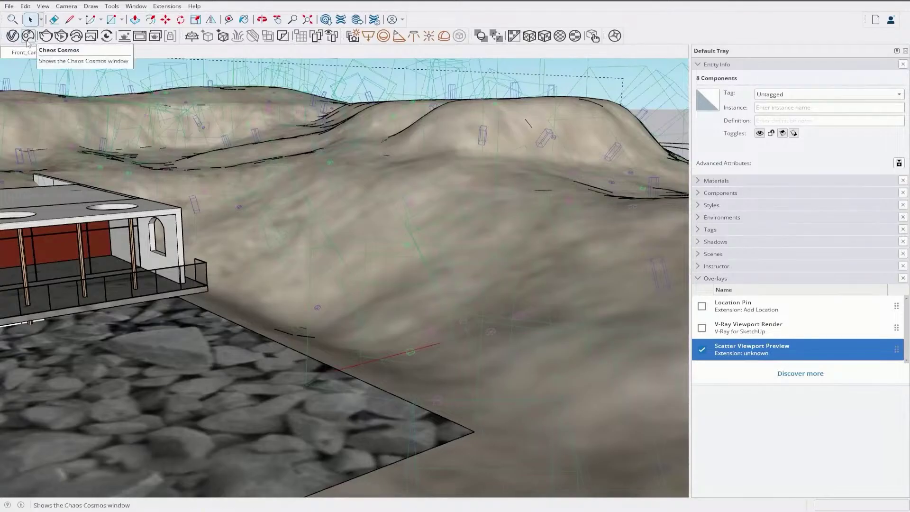
Set the surface scattering Instances Count of Scatter_Desert to 10000.
{"action": "left_click", "coordinate": [12, 36]}
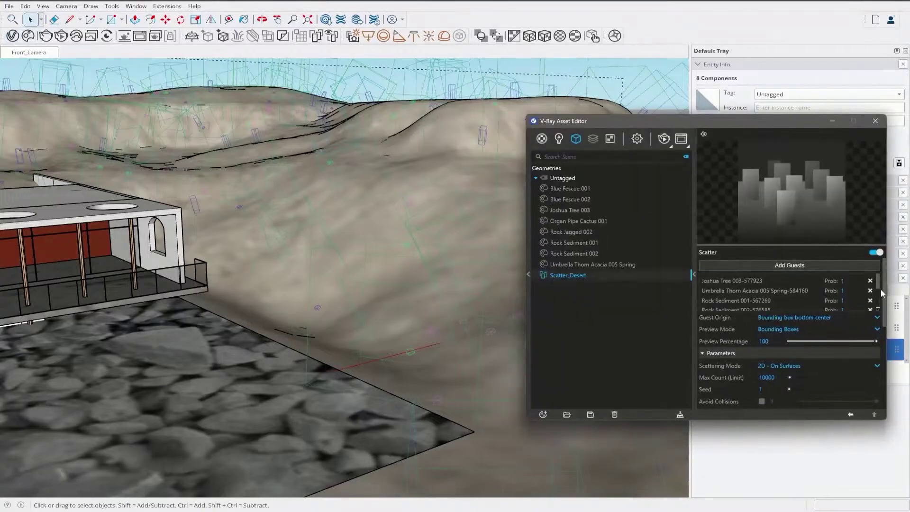
{"action": "scroll", "coordinate": [742, 373], "scroll_direction": "down", "scroll_amount": 2}
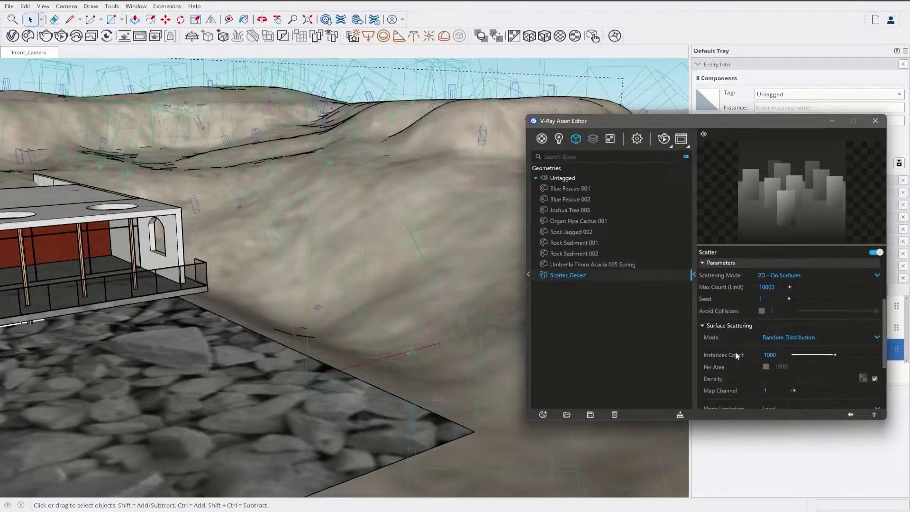
{"action": "left_click", "coordinate": [784, 358]}
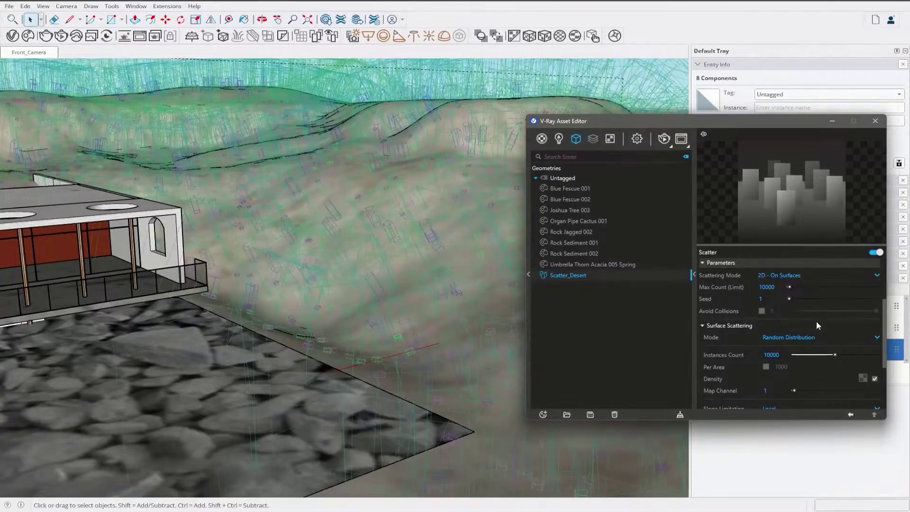
Set the Normal Alignment of Scatter_Desert to 1 in its random rotation transforms so the guests stand upright.
{"action": "left_click_drag", "start_coordinate": [884, 337], "coordinate": [885, 404]}
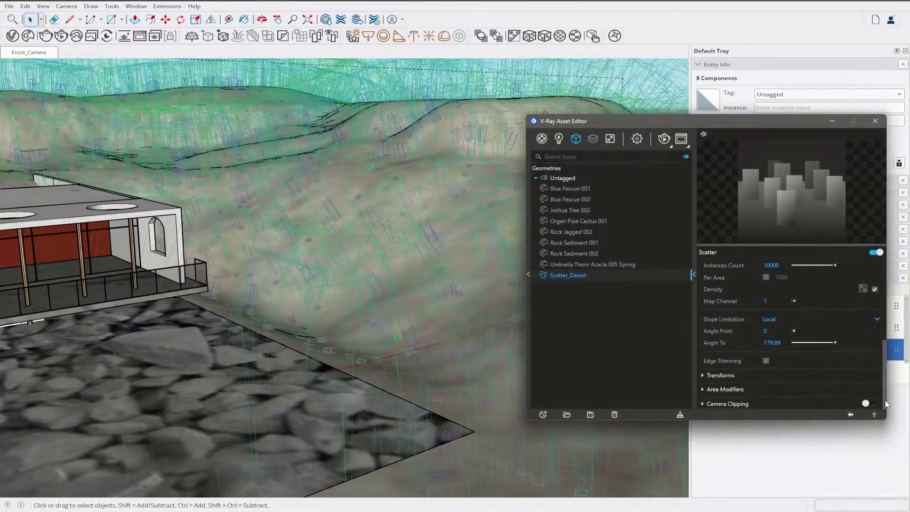
{"action": "left_click", "coordinate": [713, 376]}
{"action": "scroll", "coordinate": [713, 376], "scroll_direction": "down", "scroll_amount": 3}
{"action": "scroll", "coordinate": [714, 375], "scroll_direction": "down", "scroll_amount": 3}
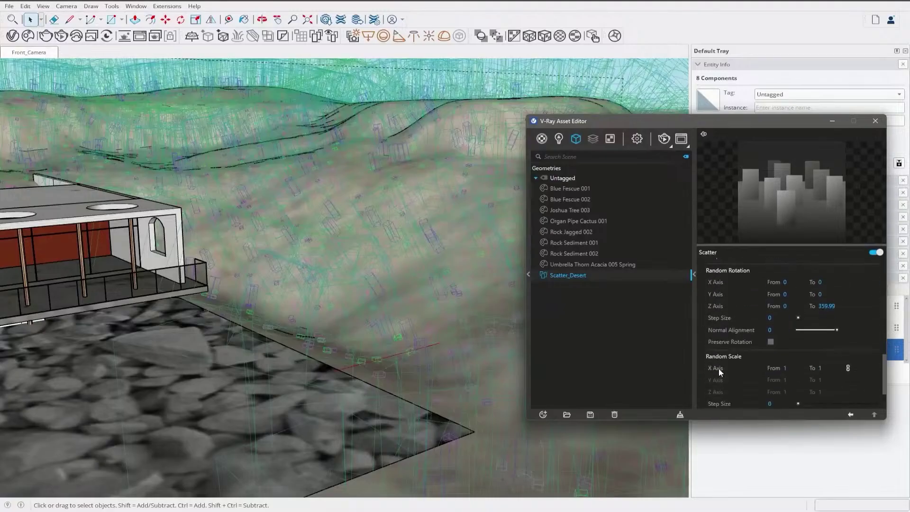
{"action": "left_click", "coordinate": [777, 332]}
{"action": "key", "text": "Return"}
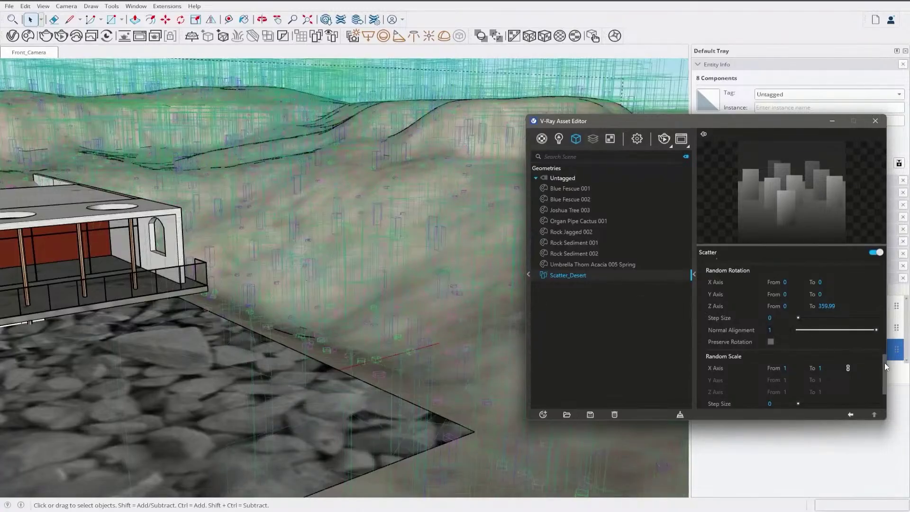
Lower the guest probability of Joshua Tree 003 and Umbrella Thorn Acacia 005 Spring to 0.1 each.
{"action": "left_click_drag", "start_coordinate": [884, 363], "coordinate": [877, 255]}
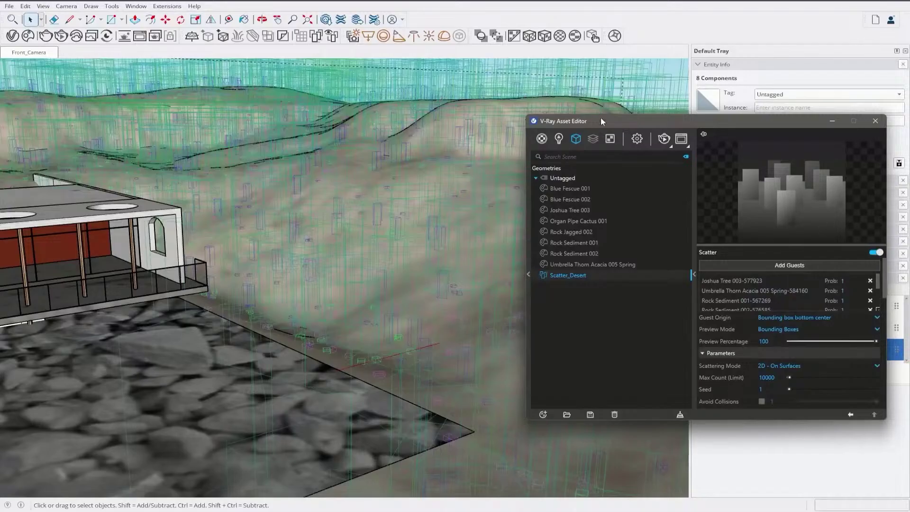
{"action": "left_click", "coordinate": [852, 281]}
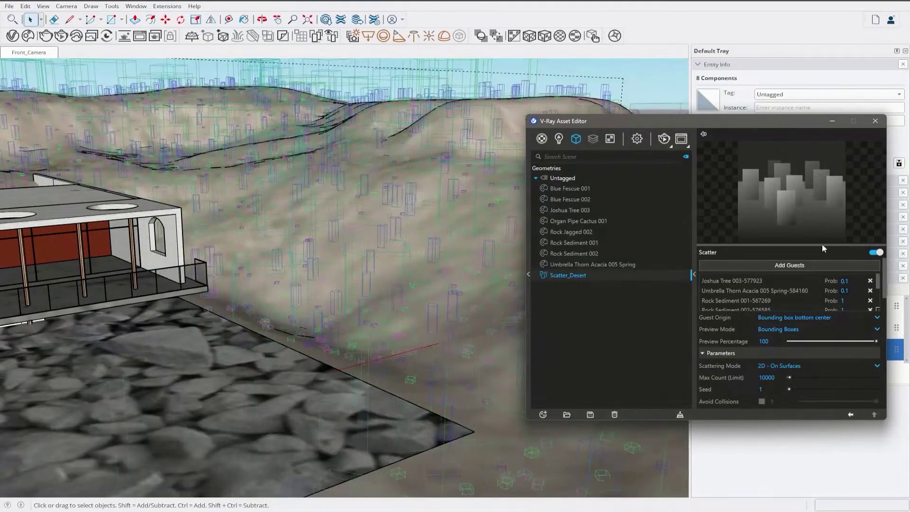
{"action": "middle_click_drag", "start_coordinate": [291, 127], "coordinate": [270, 108]}
{"action": "key", "text": "space"}
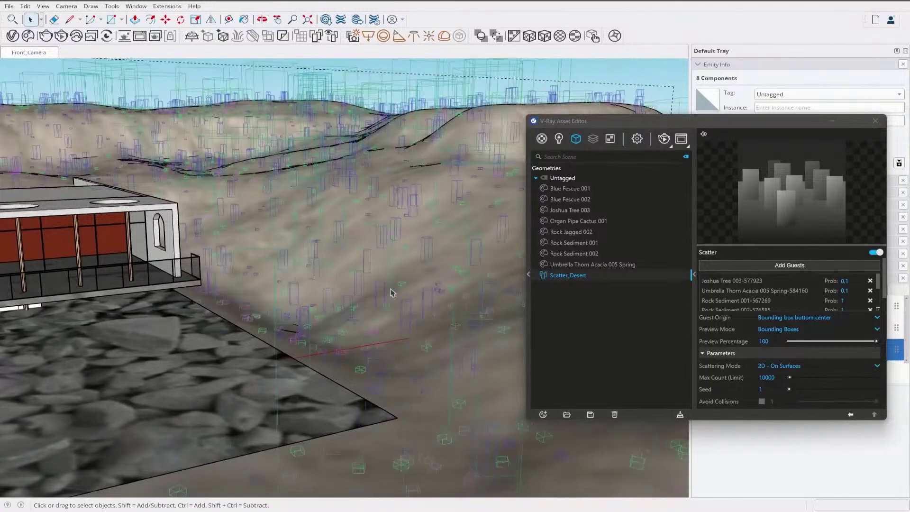
Set the upper limit of the scatter's random rotation to 5 on both the X and Y axes.
{"action": "left_click", "coordinate": [884, 272]}
{"action": "left_click_drag", "start_coordinate": [884, 272], "coordinate": [890, 349]}
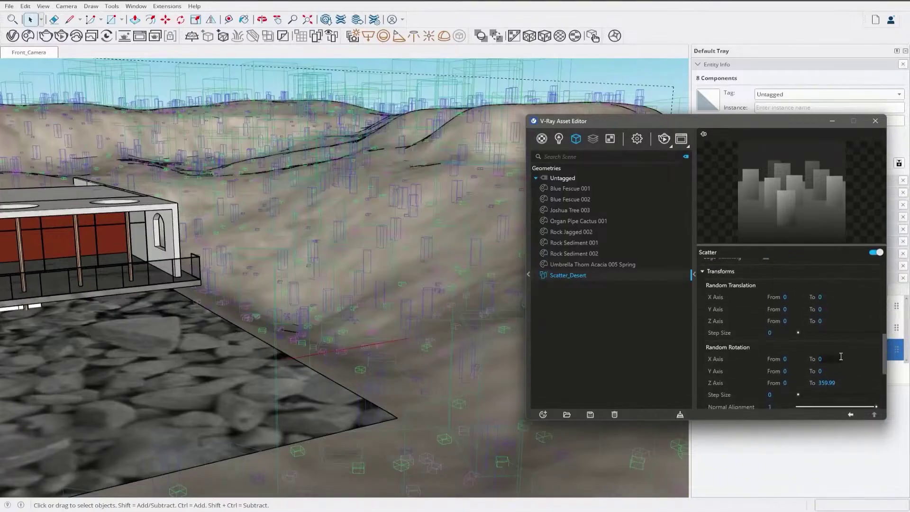
{"action": "left_click", "coordinate": [833, 370]}
{"action": "type", "text": "5"}
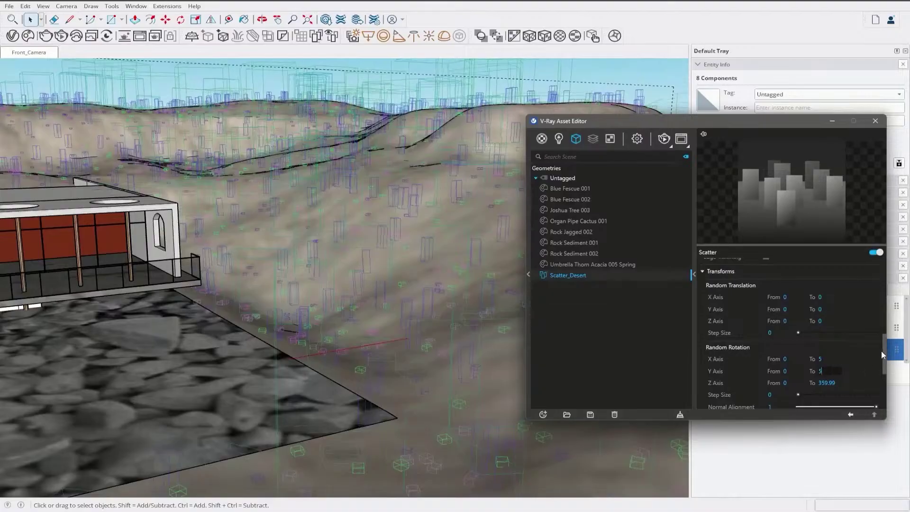
Scale the Organ Pipe Cactus 001 component uniformly by about 1.87.
{"action": "left_click_drag", "start_coordinate": [884, 347], "coordinate": [888, 392]}
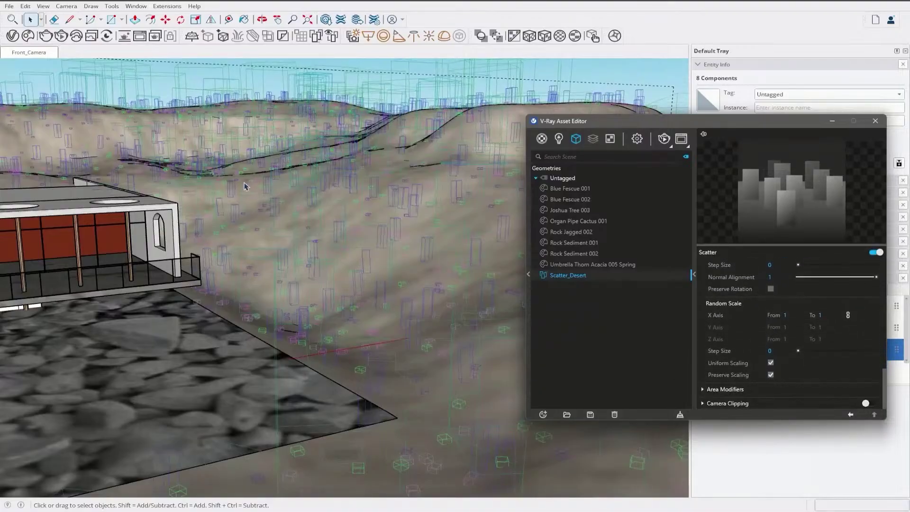
{"action": "middle_click_drag", "start_coordinate": [293, 246], "coordinate": [262, 427]}
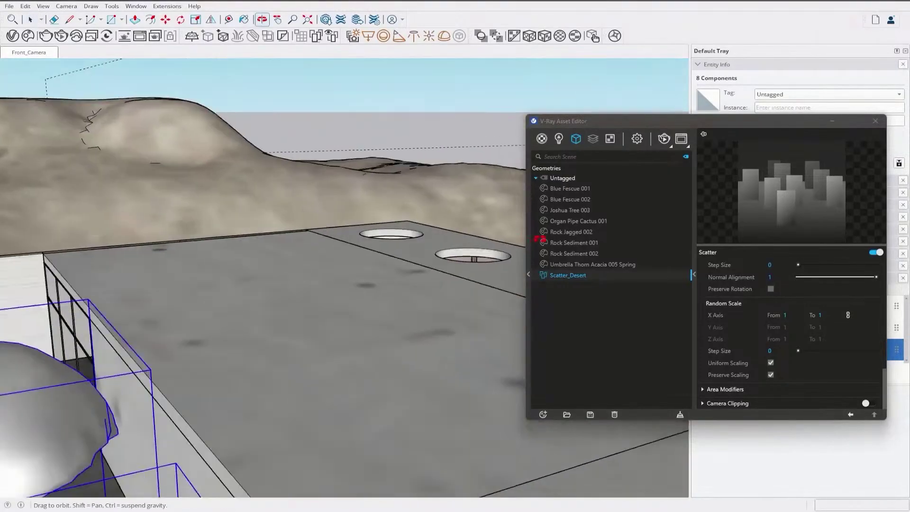
{"action": "scroll", "coordinate": [262, 428], "scroll_direction": "up", "scroll_amount": 3}
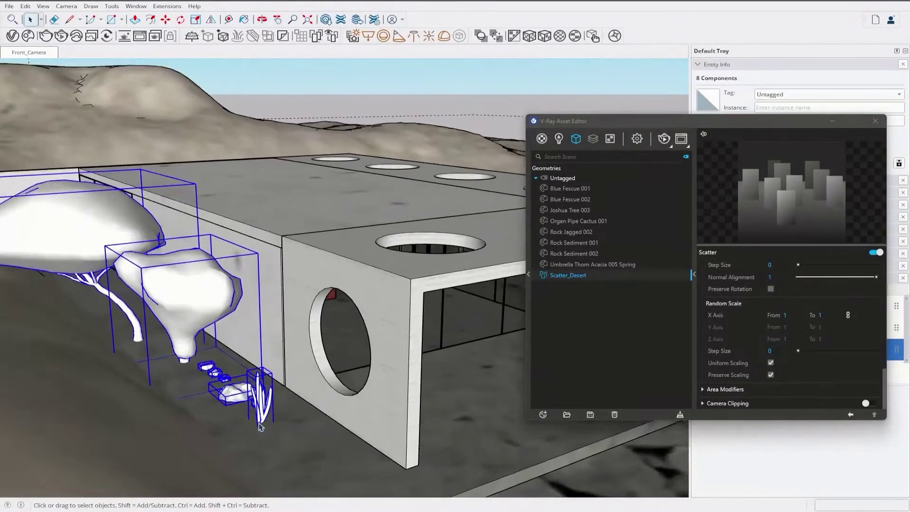
{"action": "left_click", "coordinate": [264, 417]}
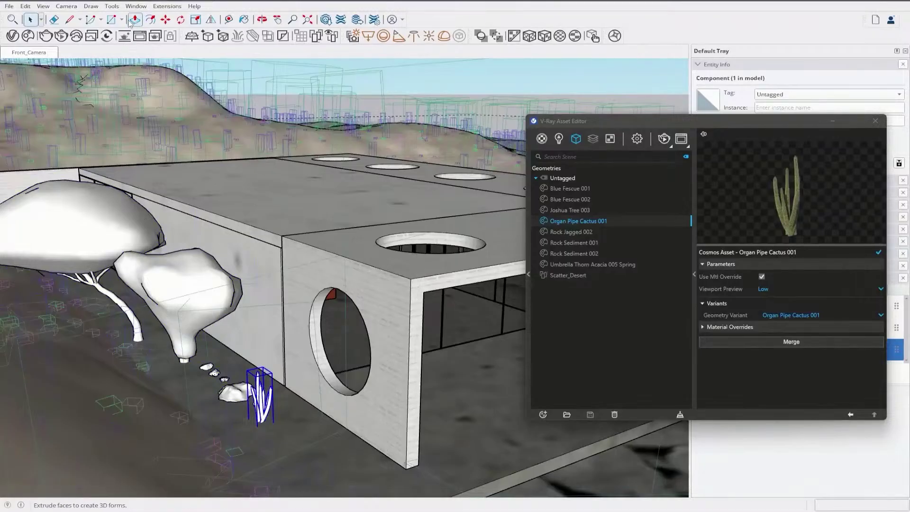
{"action": "left_click", "coordinate": [195, 20]}
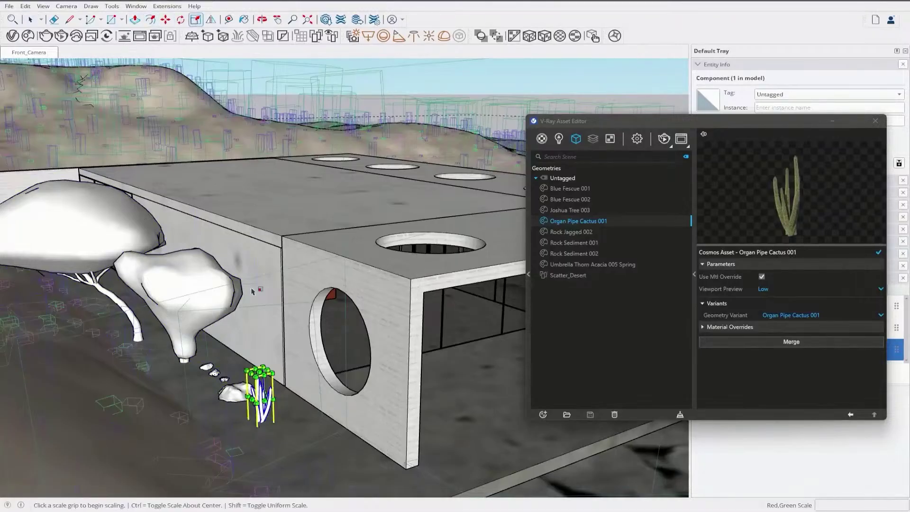
{"action": "left_click", "coordinate": [272, 370]}
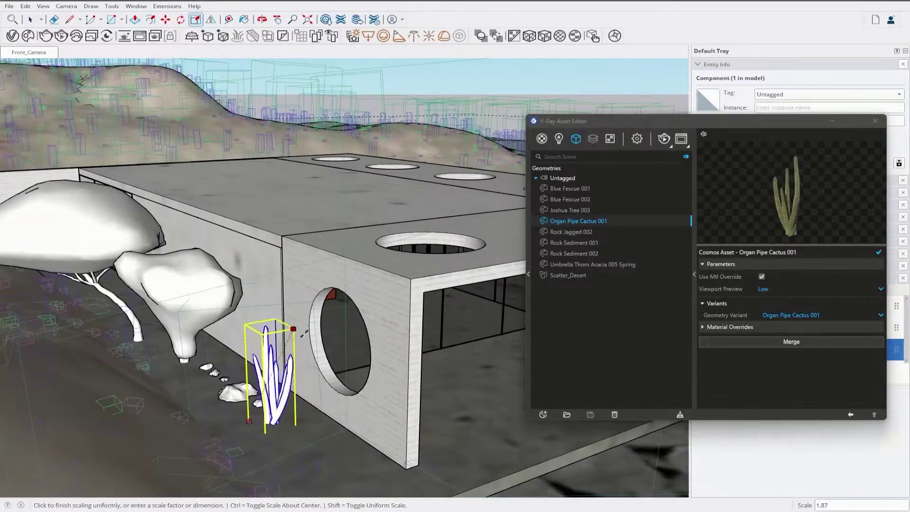
{"action": "left_click", "coordinate": [304, 331]}
{"action": "left_click", "coordinate": [30, 20]}
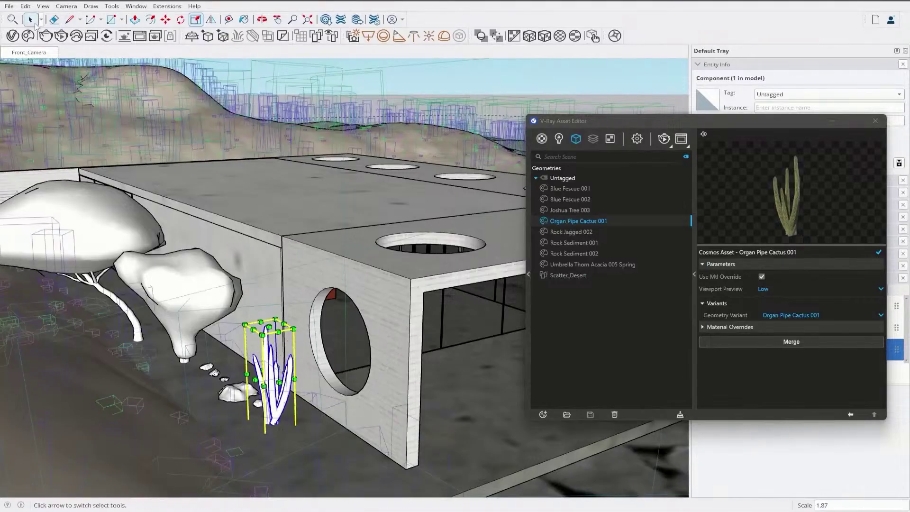
Set the guest probability of Organ Pipe Cactus 001 in Scatter_Desert to 0.1.
{"action": "left_click", "coordinate": [571, 274]}
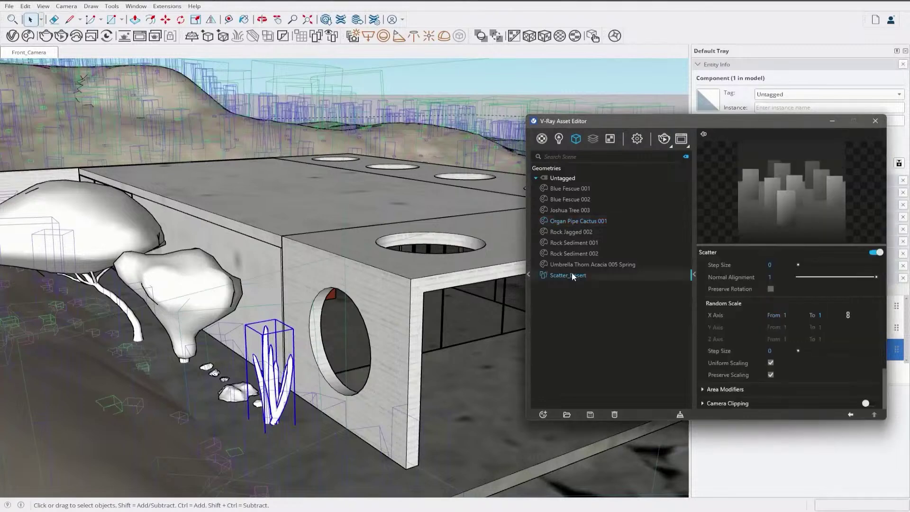
{"action": "left_click_drag", "start_coordinate": [882, 378], "coordinate": [862, 294]}
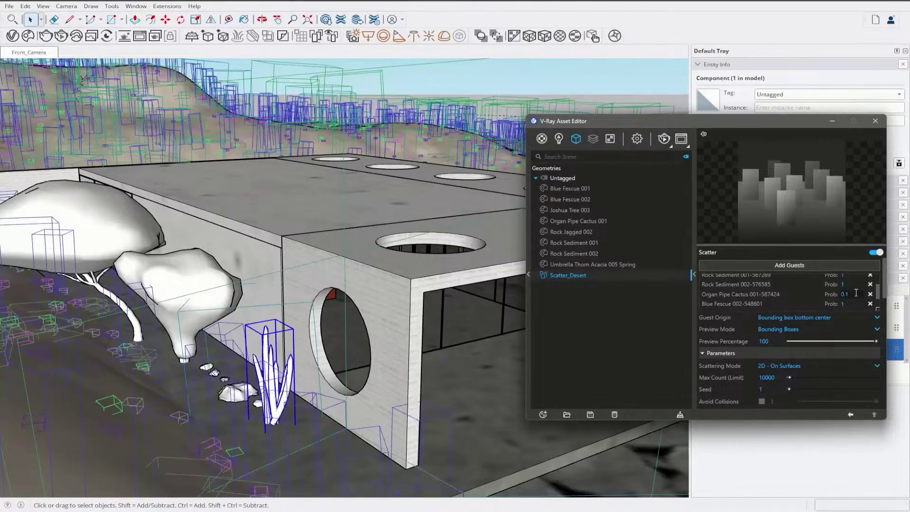
Close the asset editor, return to the Front_Camera scene and show the V-Ray Frame Buffer.
{"action": "left_click", "coordinate": [879, 122]}
{"action": "left_click", "coordinate": [46, 56]}
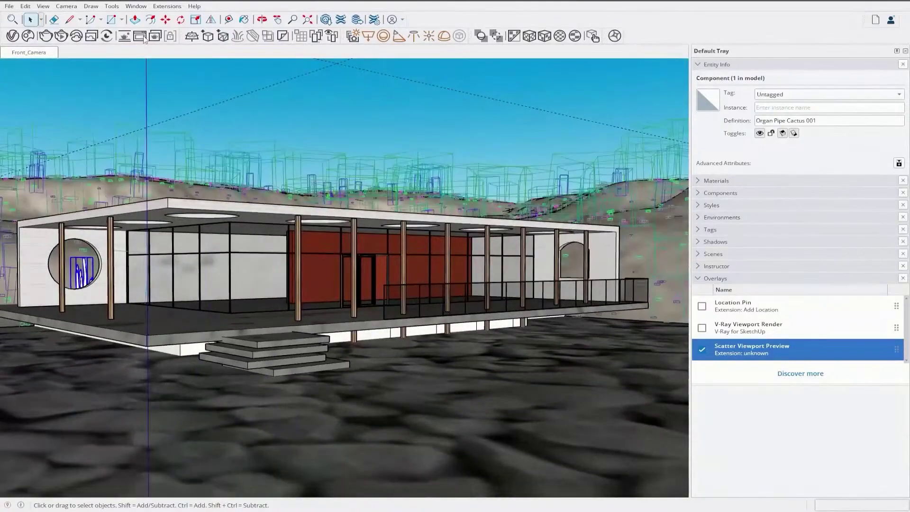
{"action": "left_click", "coordinate": [140, 37]}
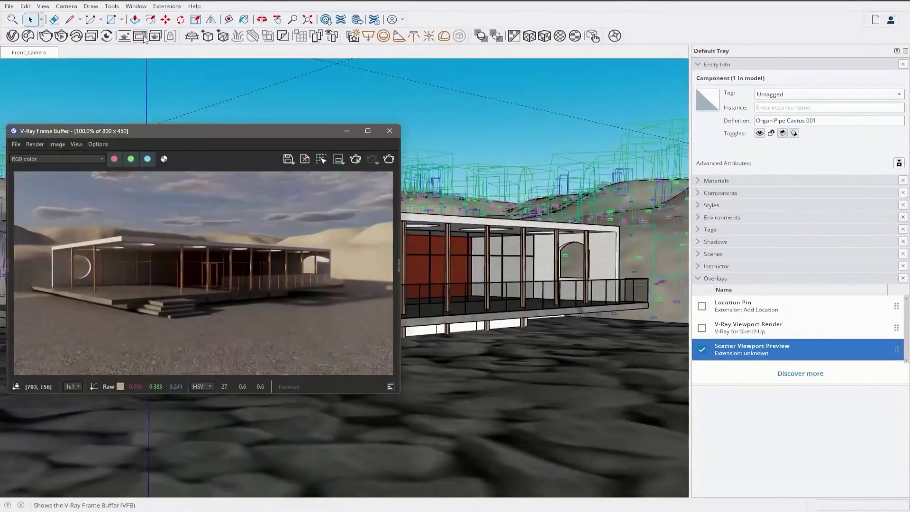
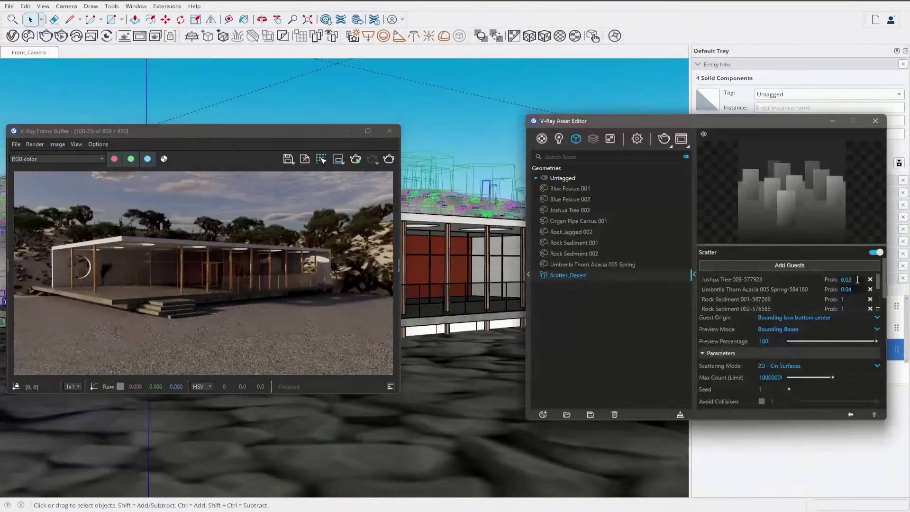
Select the terrain component and turn off the Scatter Viewport Preview overlay.
{"action": "left_click", "coordinate": [875, 122]}
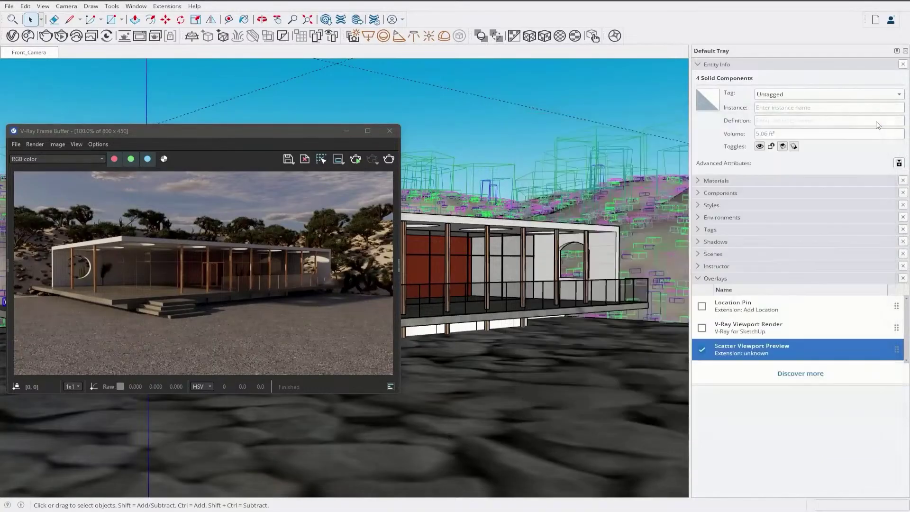
{"action": "left_click", "coordinate": [649, 268]}
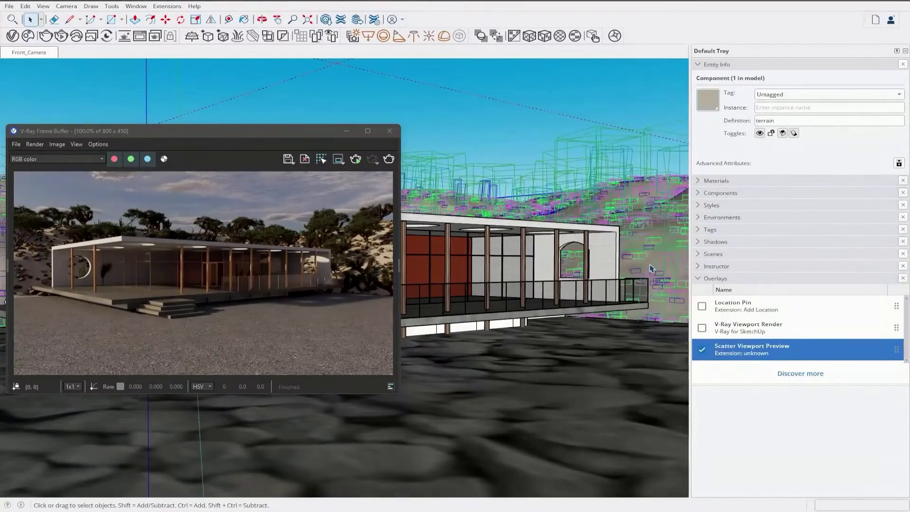
{"action": "left_click", "coordinate": [702, 349]}
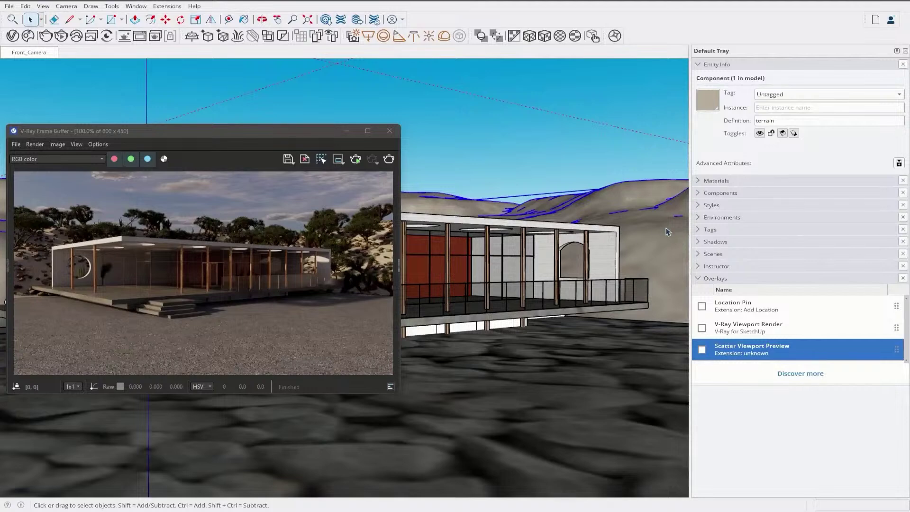
Add V-Ray displacement to the selected terrain and rename the displacement asset Displacement_Desert.
{"action": "left_click", "coordinate": [269, 41]}
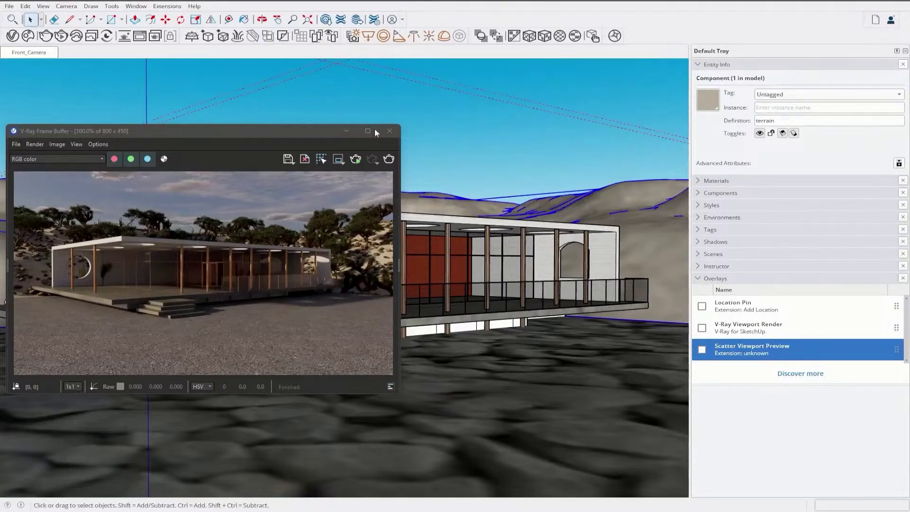
{"action": "left_click", "coordinate": [12, 35]}
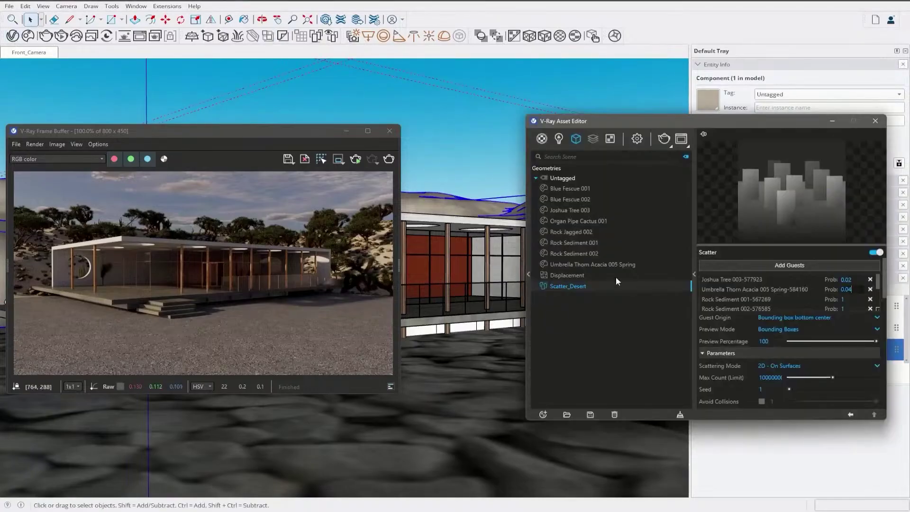
{"action": "left_click", "coordinate": [563, 275]}
{"action": "right_click", "coordinate": [590, 275]}
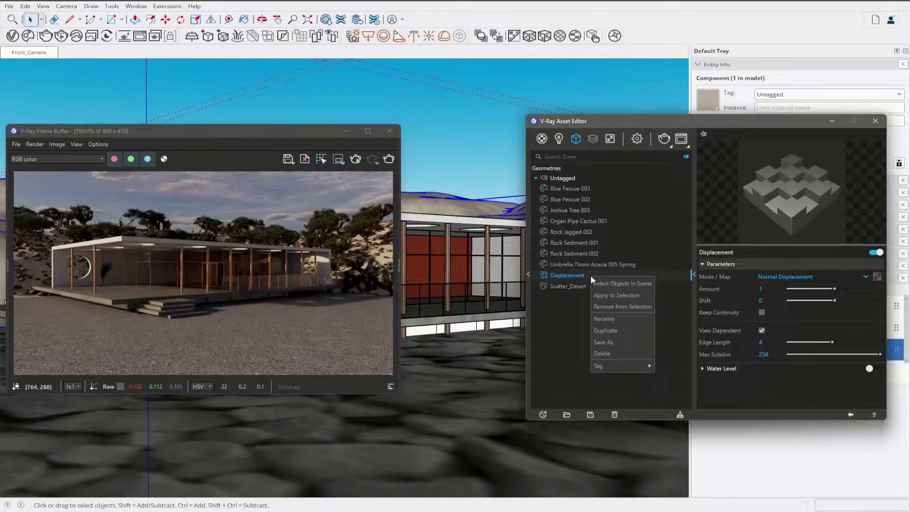
{"action": "left_click", "coordinate": [616, 320]}
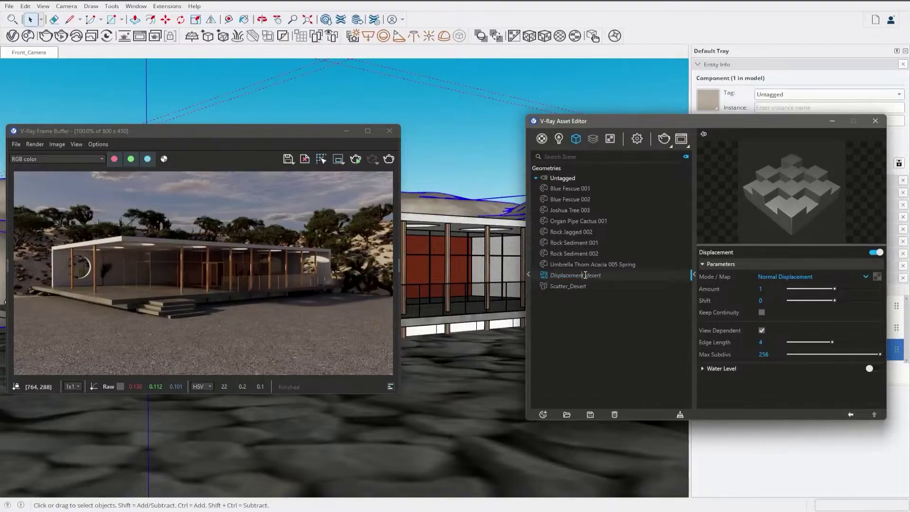
{"action": "key", "text": "Delete"}
{"action": "type", "text": "D"}
{"action": "key", "text": "Return"}
Start an interactive render and bring the view close to the dune beside the house.
{"action": "left_click", "coordinate": [403, 197]}
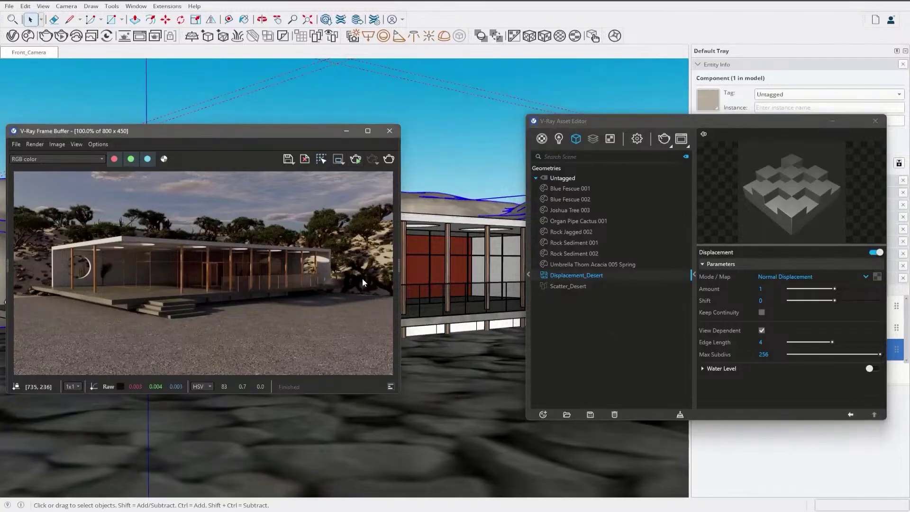
{"action": "key", "text": "ctrl+r"}
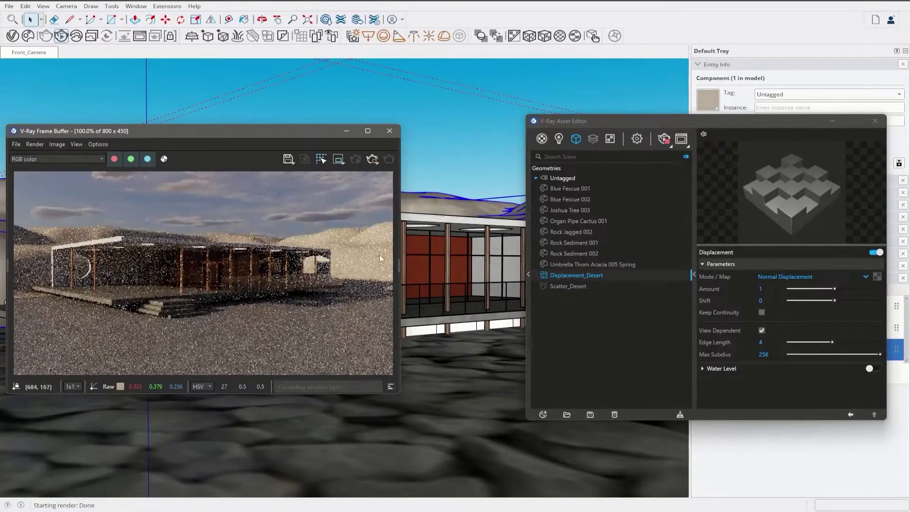
{"action": "mouse_move", "coordinate": [412, 256]}
{"action": "middle_mouse_down"}
{"action": "mouse_move", "coordinate": [146, 265]}
{"action": "mouse_move", "coordinate": [433, 348]}
{"action": "mouse_move", "coordinate": [448, 311]}
{"action": "mouse_move", "coordinate": [416, 312]}
{"action": "mouse_move", "coordinate": [447, 315]}
{"action": "middle_mouse_up"}
{"action": "scroll", "coordinate": [434, 348], "scroll_direction": "up", "scroll_amount": 3}
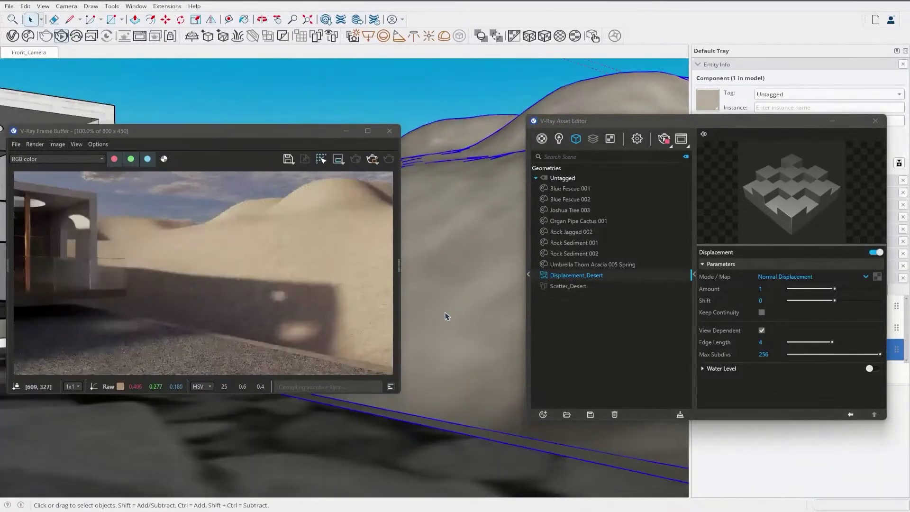
Load the bitmap 5e2d3b71_Refl_1k_srgb.png as the map of Displacement_Desert and set the displacement amount to 20.
{"action": "left_click", "coordinate": [879, 276]}
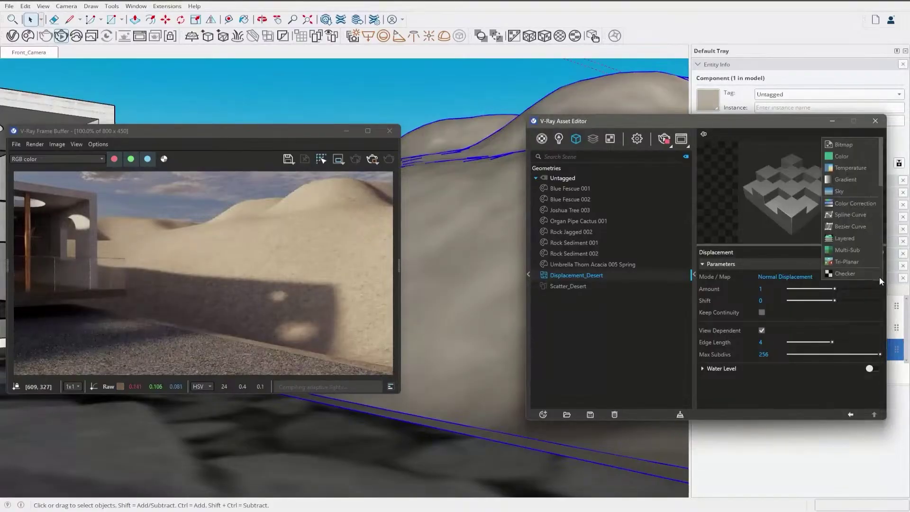
{"action": "left_click", "coordinate": [845, 143]}
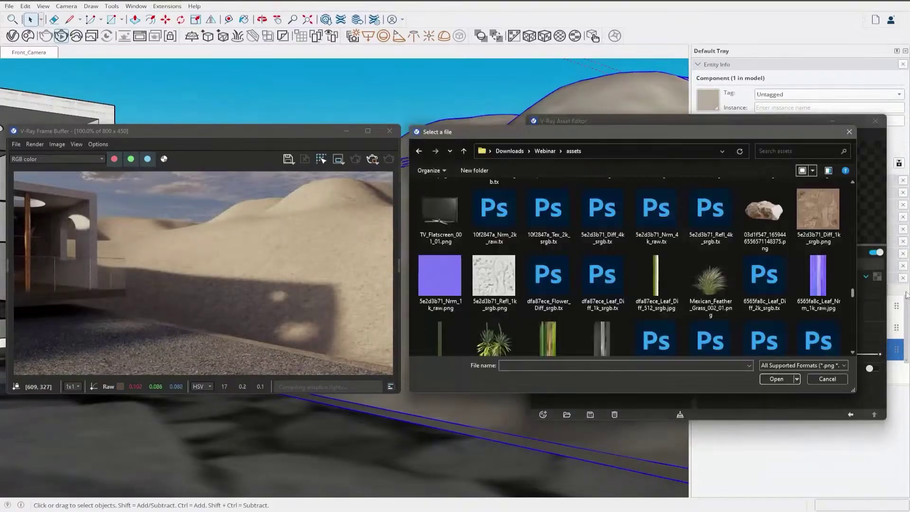
{"action": "left_click", "coordinate": [494, 275]}
{"action": "left_click", "coordinate": [776, 379]}
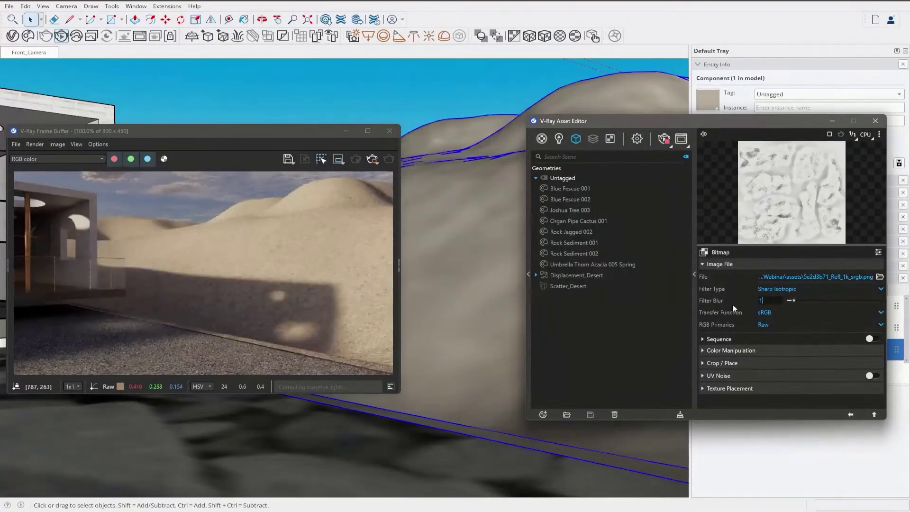
{"action": "left_click", "coordinate": [573, 276]}
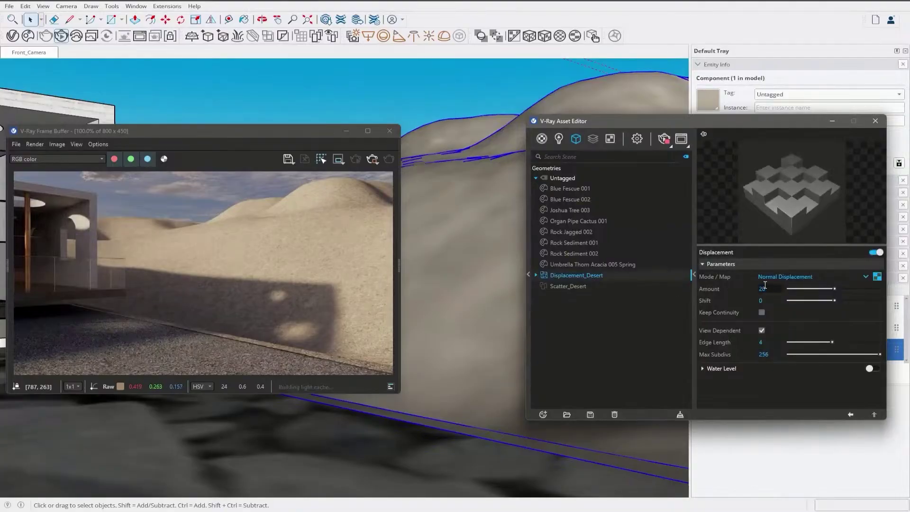
{"action": "key", "text": "Return"}
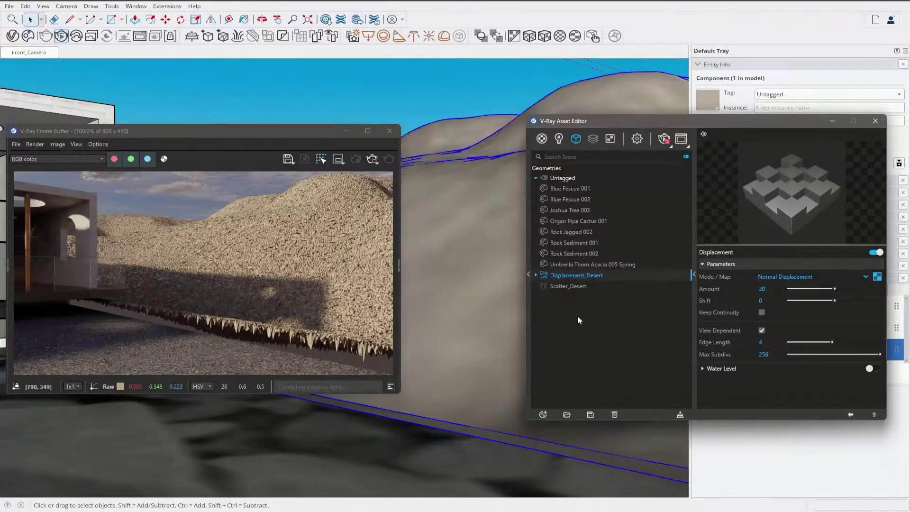
Replace the map of Displacement_Desert with the Sand_B01_diff_tex_0 texture from the Sand B01 200cm material.
{"action": "left_click", "coordinate": [542, 139]}
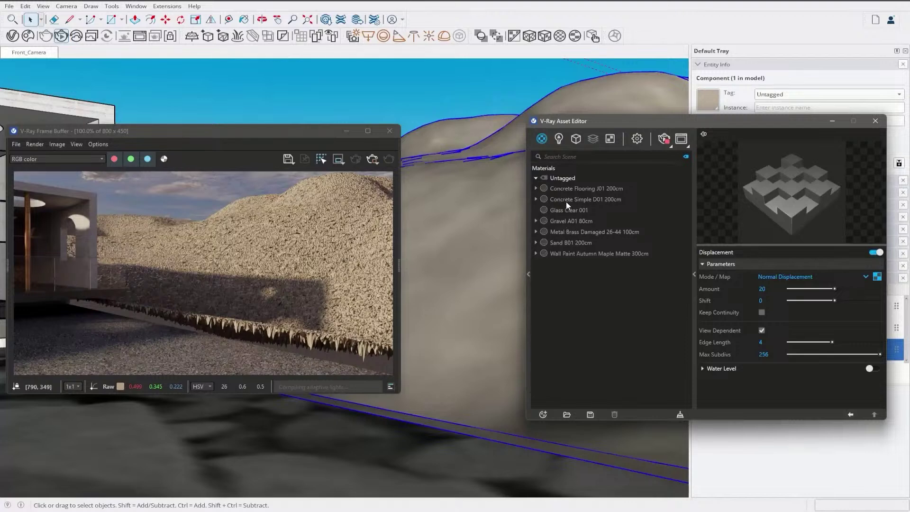
{"action": "left_click", "coordinate": [552, 243]}
{"action": "left_click", "coordinate": [536, 242]}
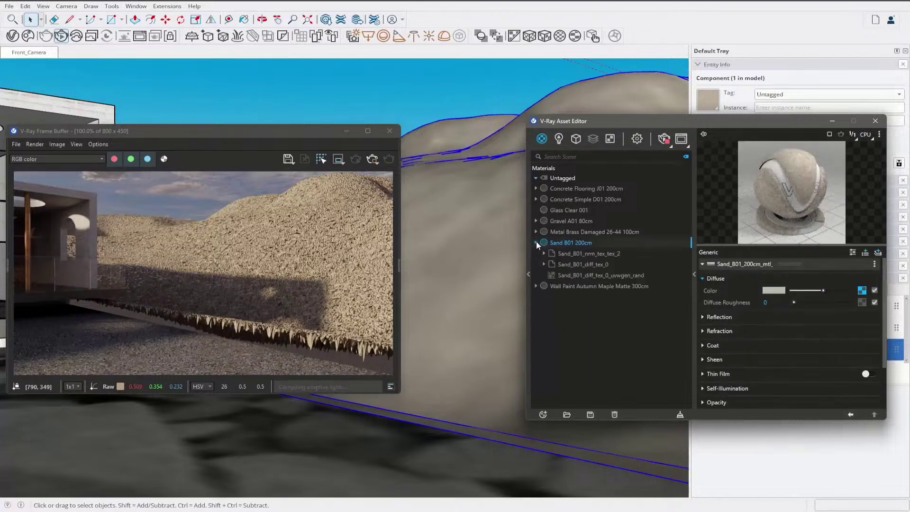
{"action": "left_click", "coordinate": [571, 254]}
{"action": "left_click", "coordinate": [572, 264]}
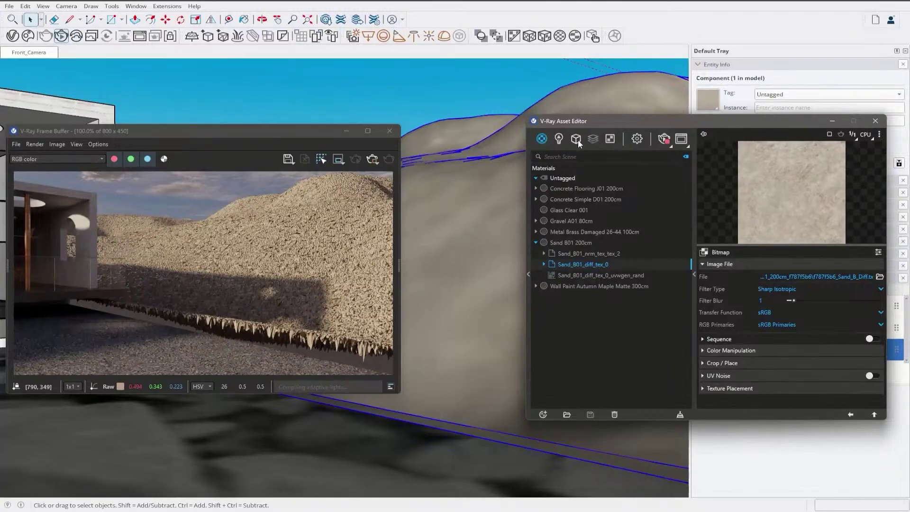
{"action": "left_click", "coordinate": [576, 139]}
{"action": "left_click", "coordinate": [581, 276]}
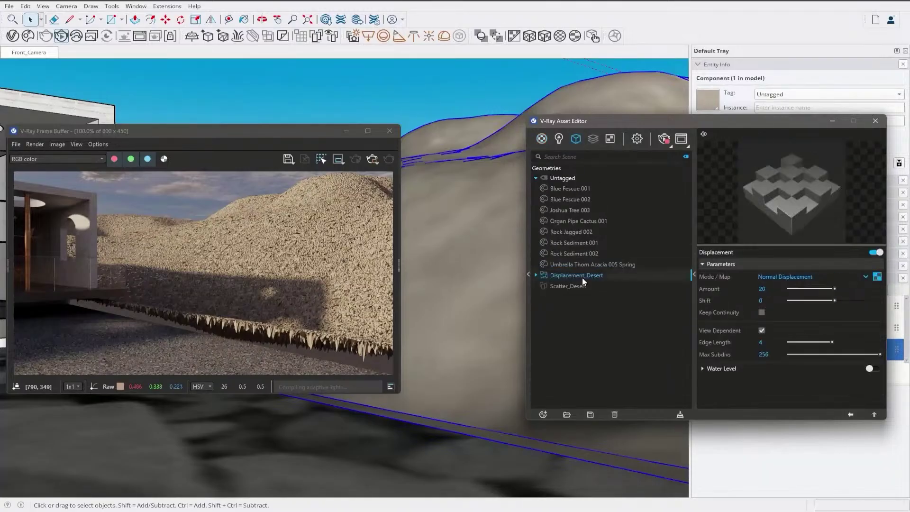
{"action": "left_click", "coordinate": [877, 277]}
{"action": "left_click", "coordinate": [868, 300]}
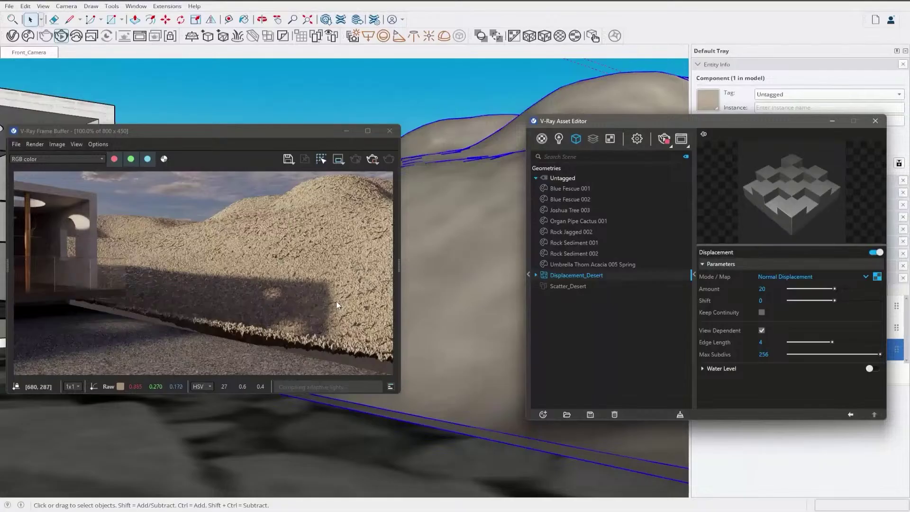
Set the amount of Displacement_Desert to 10 and its shift to -5.
{"action": "left_click", "coordinate": [774, 288]}
{"action": "type", "text": "10"}
{"action": "left_click", "coordinate": [768, 299]}
{"action": "type", "text": "-5"}
{"action": "key", "text": "Return"}
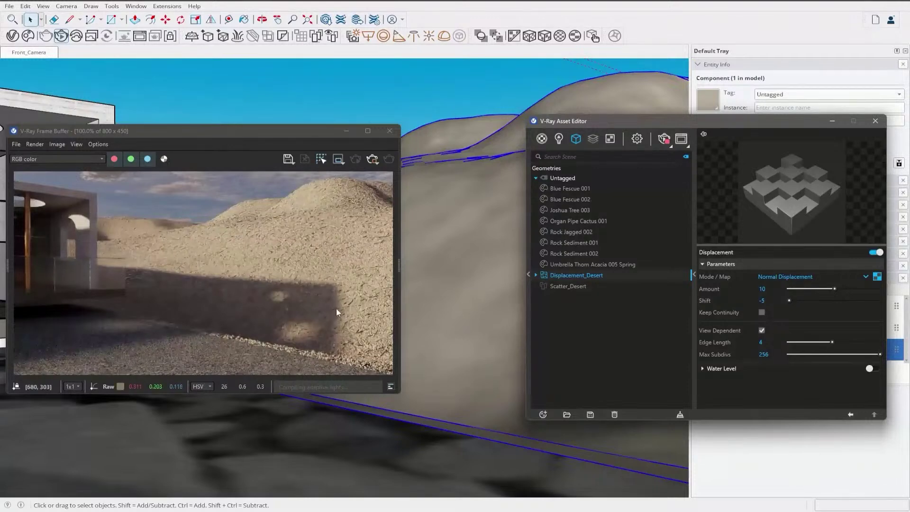
Enable Keep Continuity for Displacement_Desert and inspect the dune surface up close in the interactive render.
{"action": "left_click", "coordinate": [761, 312]}
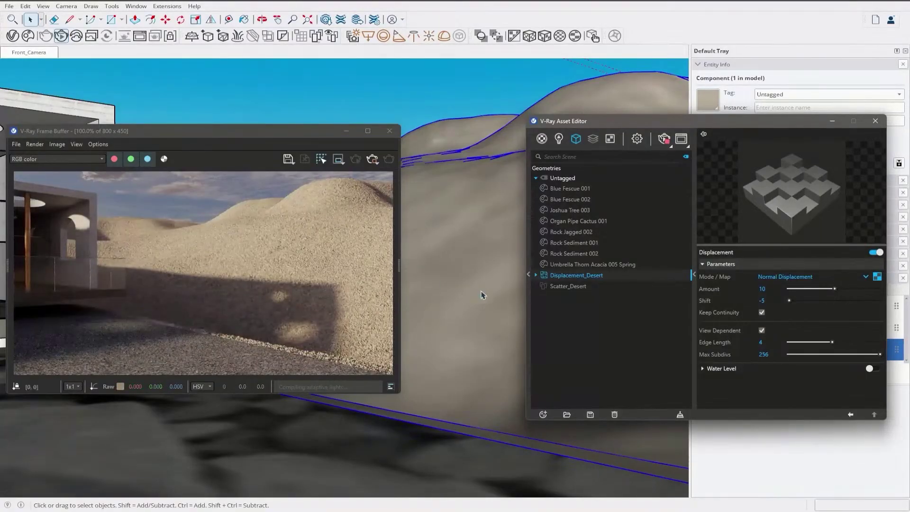
{"action": "scroll", "coordinate": [481, 295], "scroll_direction": "up", "scroll_amount": 1}
{"action": "scroll", "coordinate": [482, 295], "scroll_direction": "up", "scroll_amount": 1}
{"action": "scroll", "coordinate": [481, 294], "scroll_direction": "up", "scroll_amount": 1}
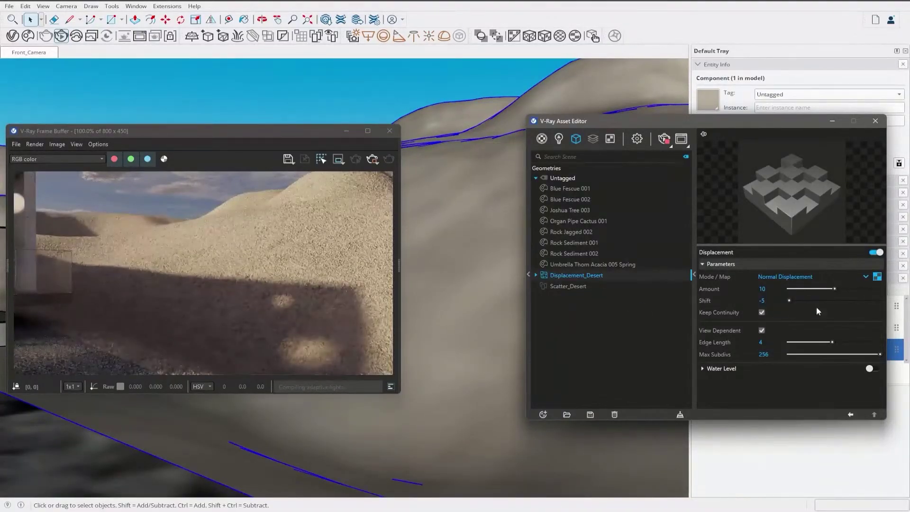
Set the U/V repeat of the Sand_B01_diff_tex_0 texture placement in the Sand B01 200cm material to 0.01.
{"action": "left_click", "coordinate": [536, 275]}
{"action": "left_click", "coordinate": [581, 287]}
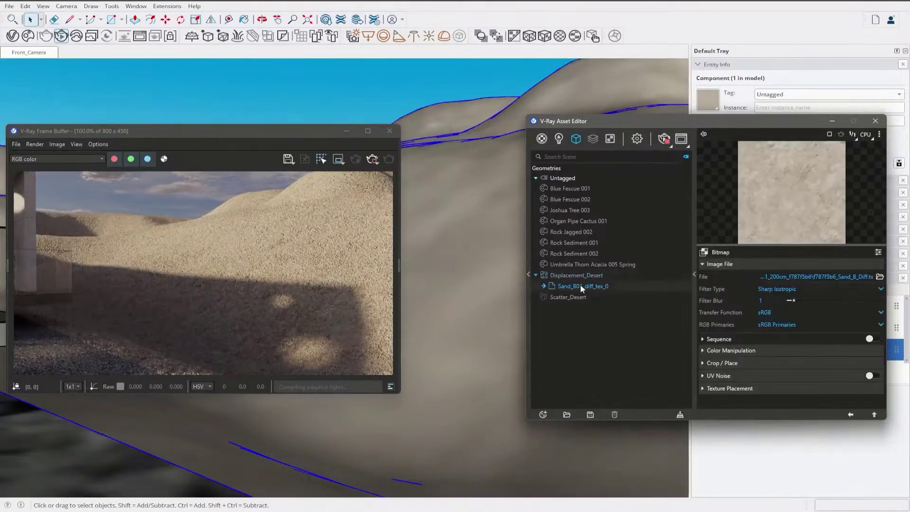
{"action": "left_click", "coordinate": [721, 388]}
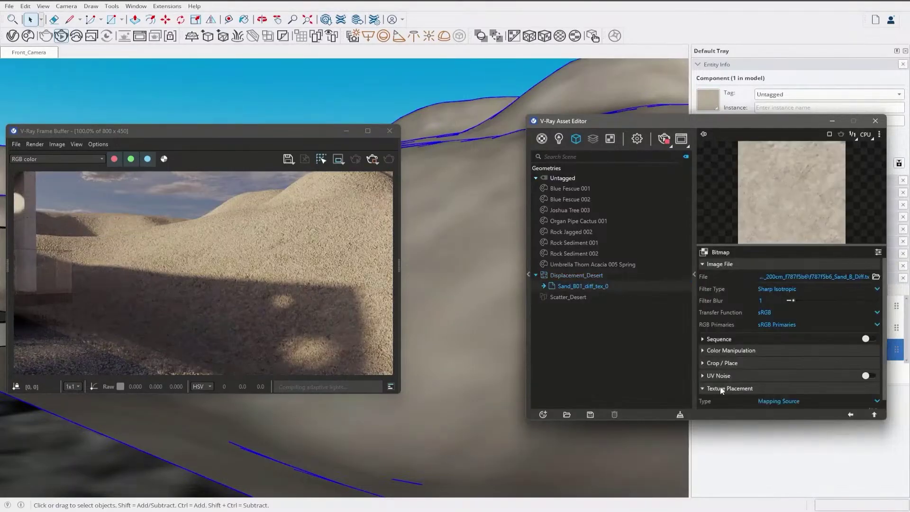
{"action": "left_click", "coordinate": [873, 403]}
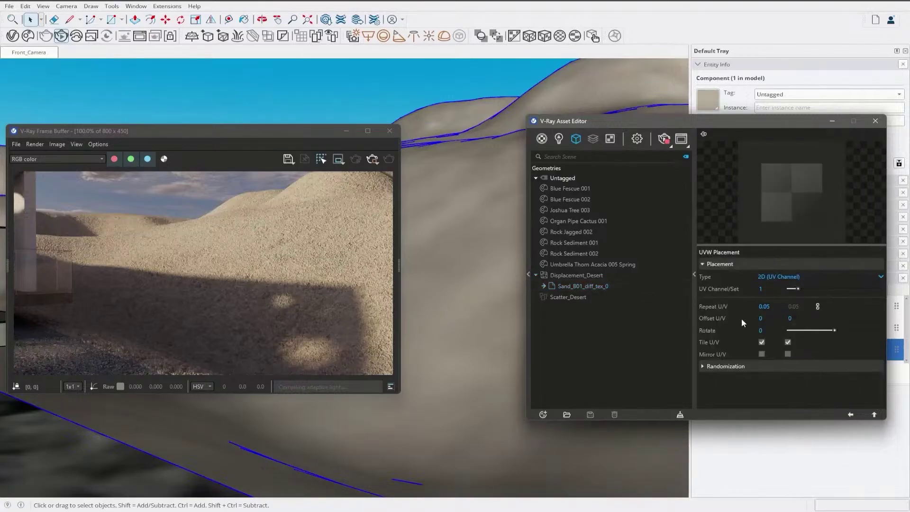
{"action": "left_click", "coordinate": [541, 139]}
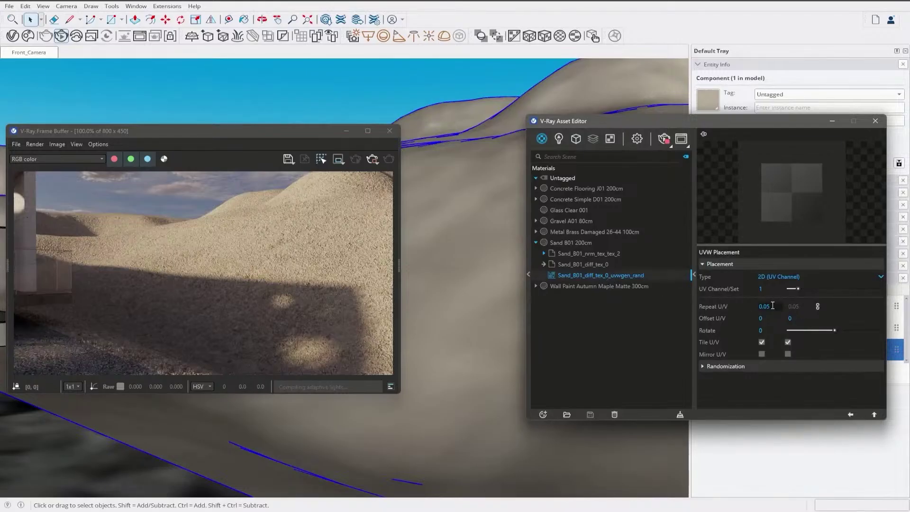
{"action": "type", "text": ".0"}
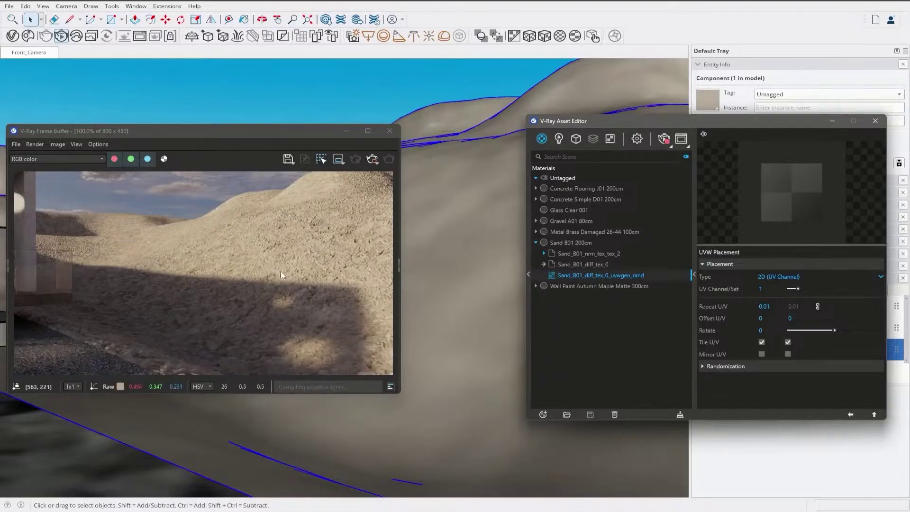
{"action": "scroll", "coordinate": [280, 272], "scroll_direction": "down", "scroll_amount": 2}
{"action": "scroll", "coordinate": [207, 283], "scroll_direction": "up", "scroll_amount": 2}
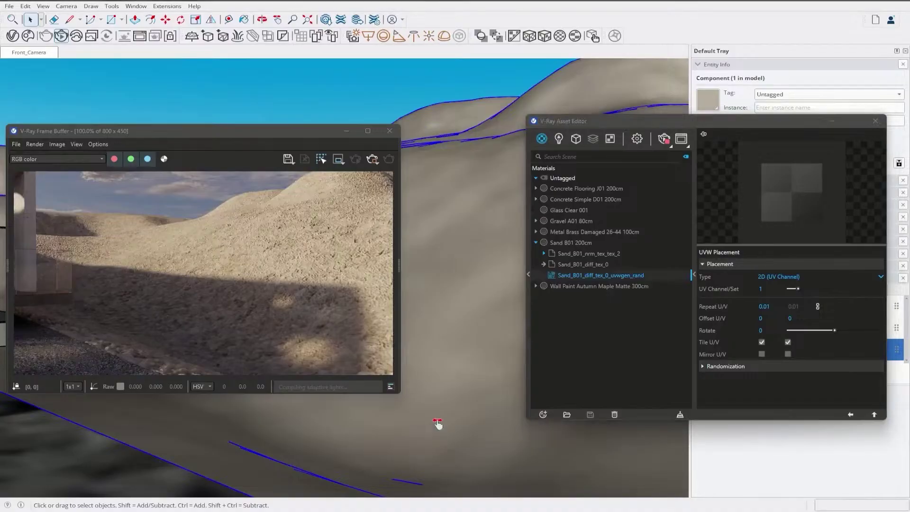
Examine the displaced dunes and the gravel ground beside the house steps up close in the interactive render.
{"action": "middle_click_drag", "start_coordinate": [436, 423], "coordinate": [473, 420]}
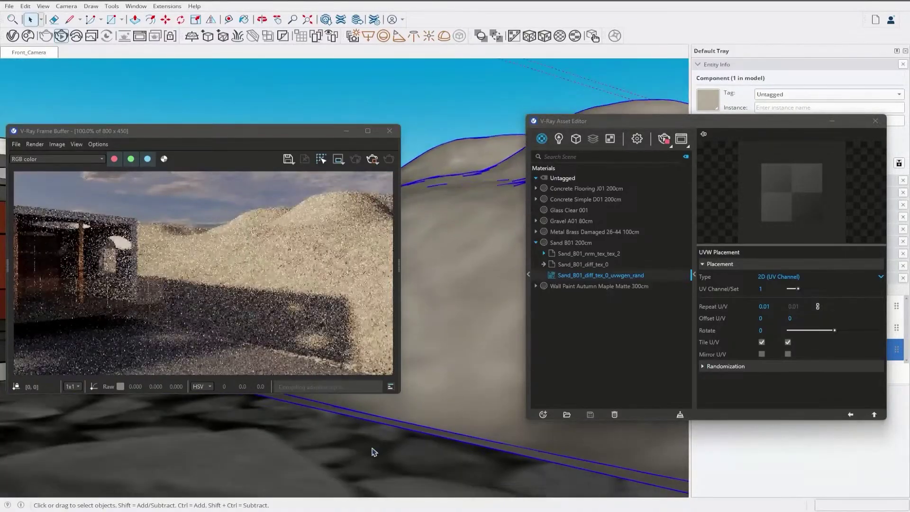
{"action": "scroll", "coordinate": [185, 454], "scroll_direction": "down", "scroll_amount": 2}
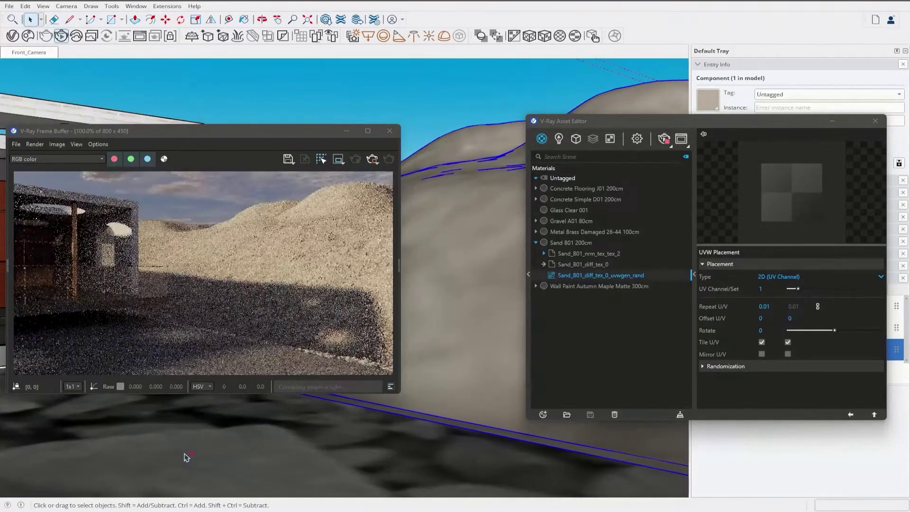
{"action": "mouse_move", "coordinate": [185, 458]}
{"action": "middle_mouse_down"}
{"action": "mouse_move", "coordinate": [459, 441]}
{"action": "mouse_move", "coordinate": [469, 417]}
{"action": "mouse_move", "coordinate": [205, 418]}
{"action": "middle_mouse_up"}
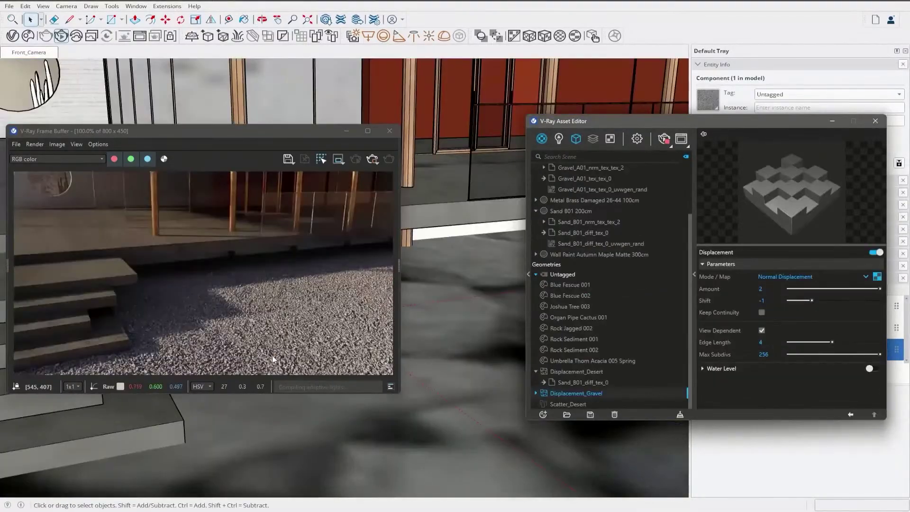
{"action": "scroll", "coordinate": [272, 355], "scroll_direction": "up", "scroll_amount": 1}
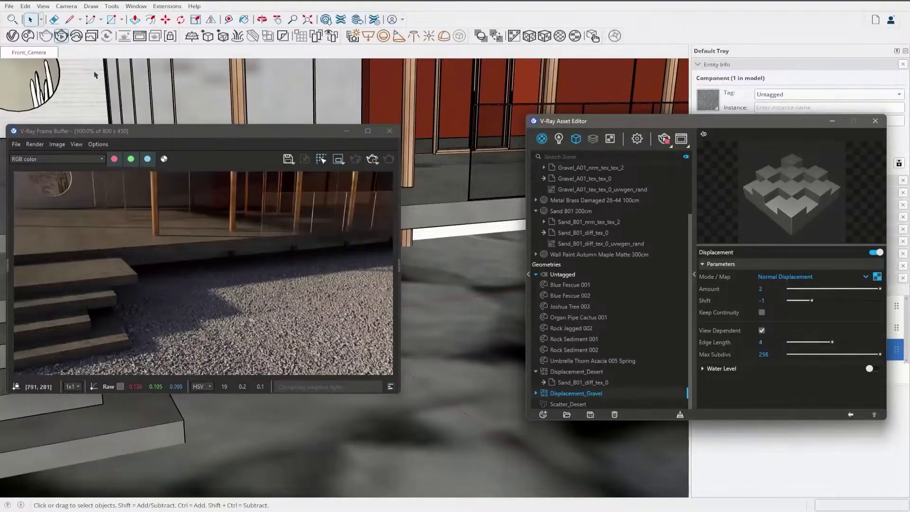
Restore the Front_Camera view with Scatter_Desert enabled in the render, and close the V-Ray Asset Editor.
{"action": "left_click", "coordinate": [36, 53]}
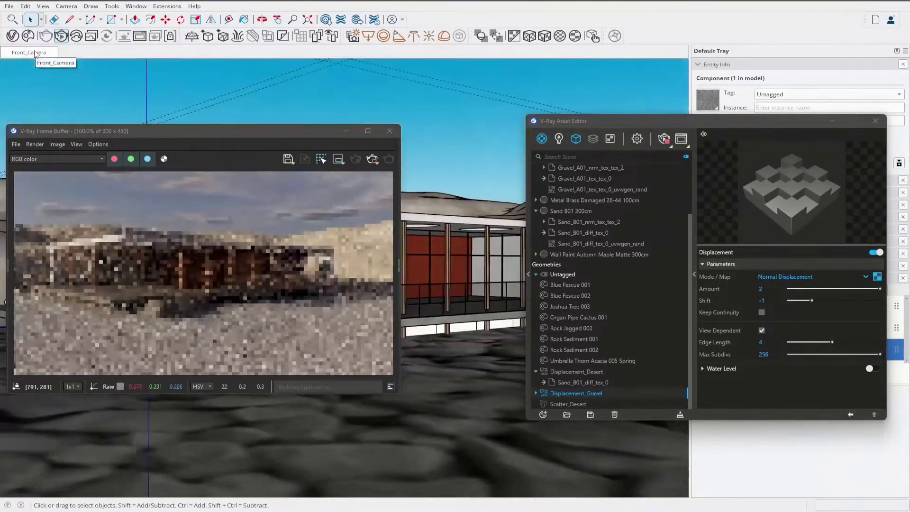
{"action": "left_click", "coordinate": [542, 407]}
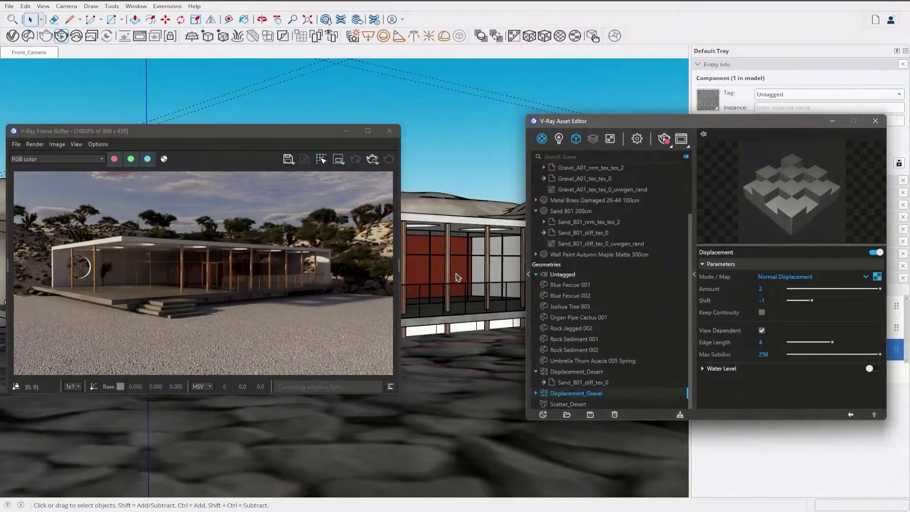
{"action": "left_click", "coordinate": [70, 67]}
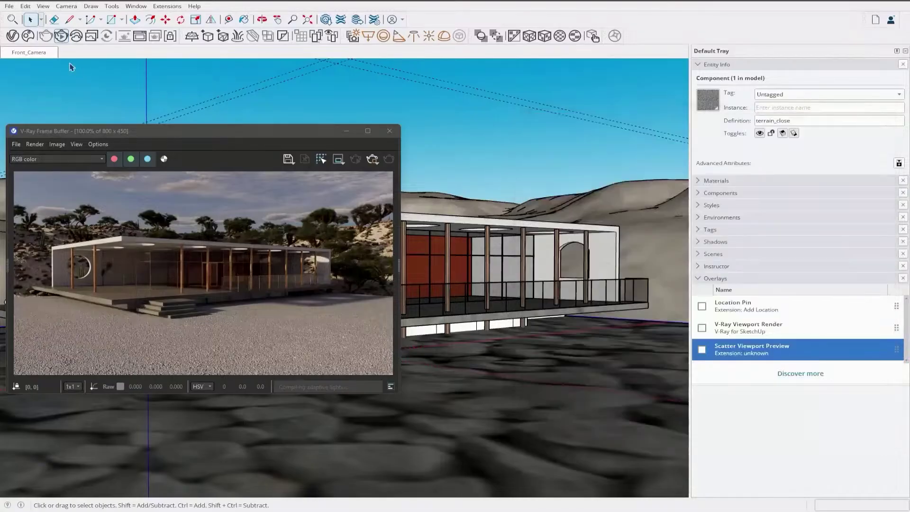
Search the Chaos Cosmos library for "wall lamp" and place Lamp Outdoor 001 on the white wall beside the arched opening.
{"action": "left_click", "coordinate": [33, 40]}
{"action": "left_click", "coordinate": [103, 62]}
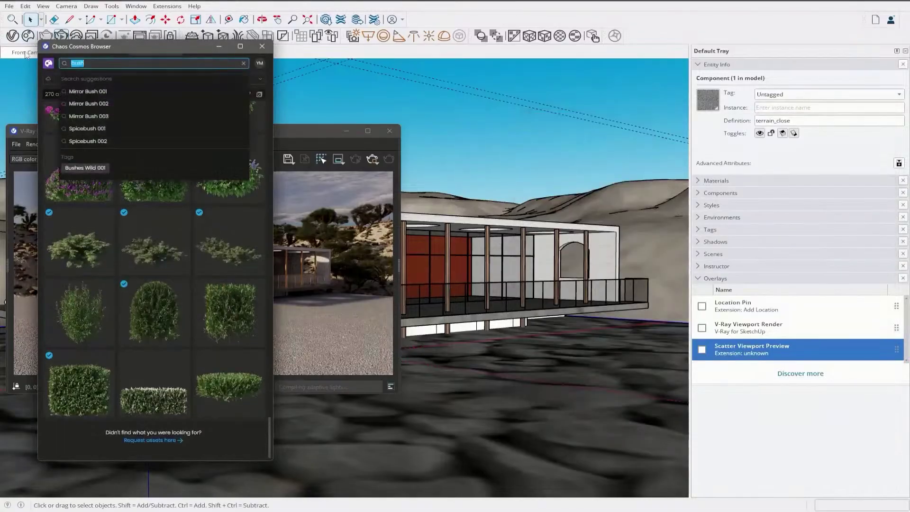
{"action": "type", "text": "wall lamp"}
{"action": "key", "text": "Return"}
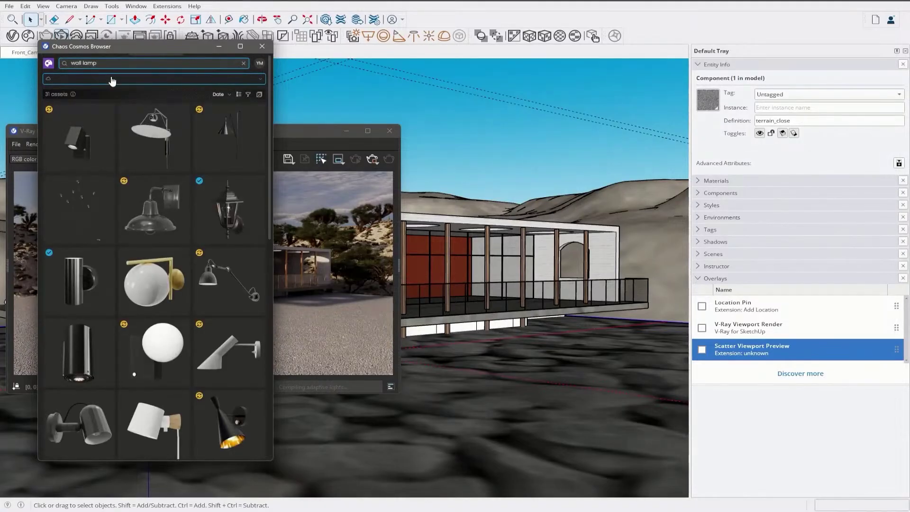
{"action": "scroll", "coordinate": [221, 324], "scroll_direction": "down", "scroll_amount": 7}
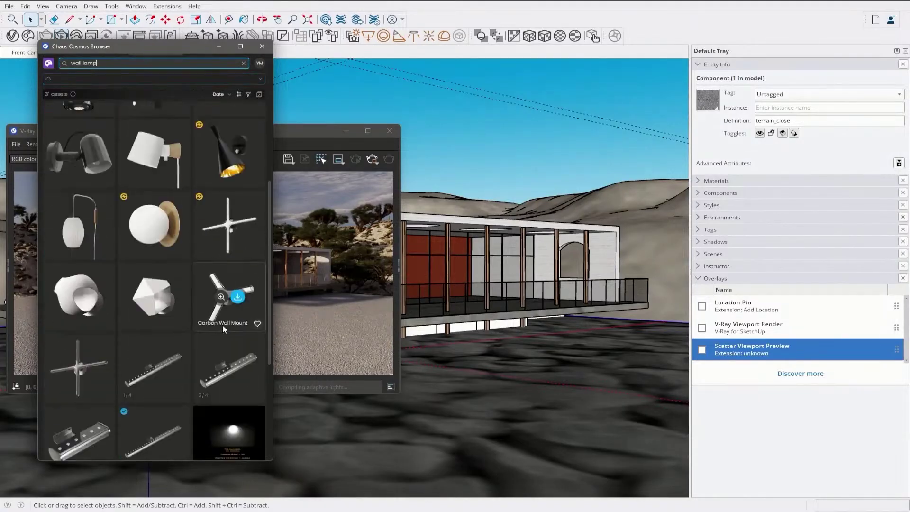
{"action": "scroll", "coordinate": [223, 326], "scroll_direction": "down", "scroll_amount": 3}
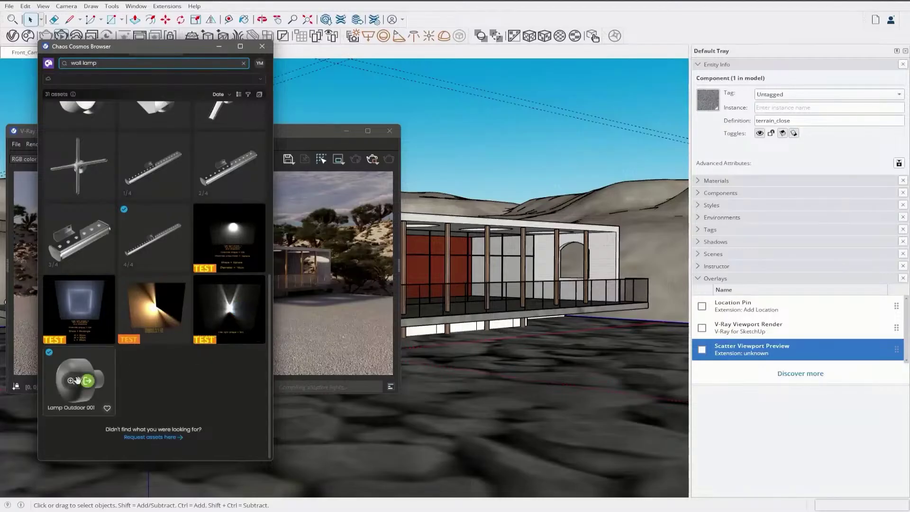
{"action": "left_click", "coordinate": [87, 382]}
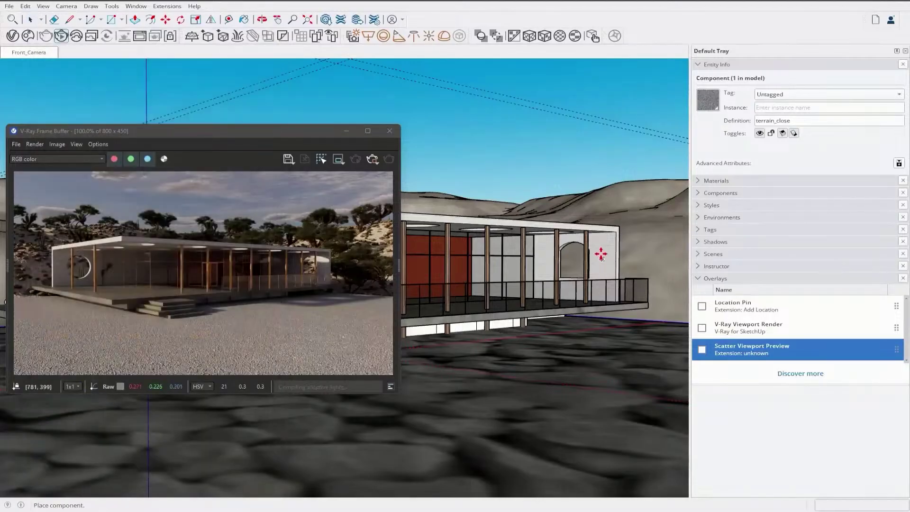
{"action": "left_click", "coordinate": [601, 246]}
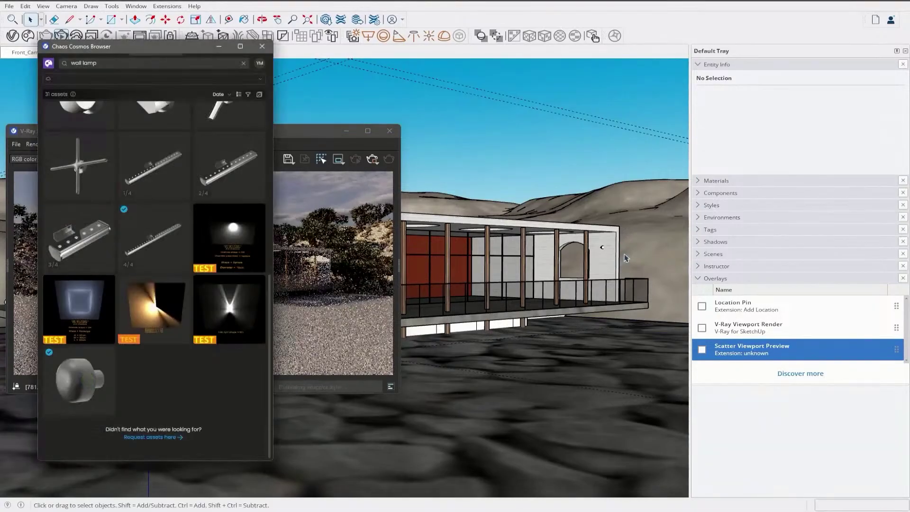
Rotate the placed outdoor lamp by 90 degrees about the vertical axis so it faces out from the wall.
{"action": "scroll", "coordinate": [573, 239], "scroll_direction": "up", "scroll_amount": 6}
{"action": "scroll", "coordinate": [571, 239], "scroll_direction": "up", "scroll_amount": 4}
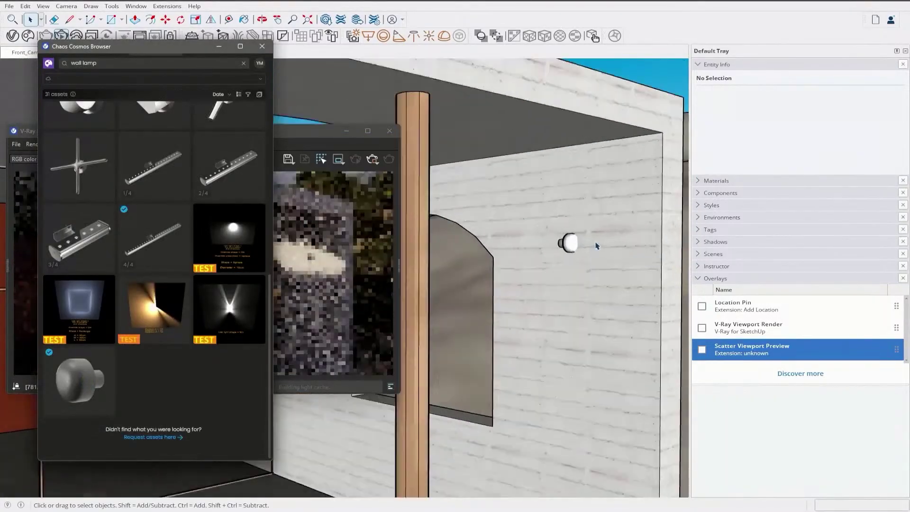
{"action": "left_click", "coordinate": [559, 243]}
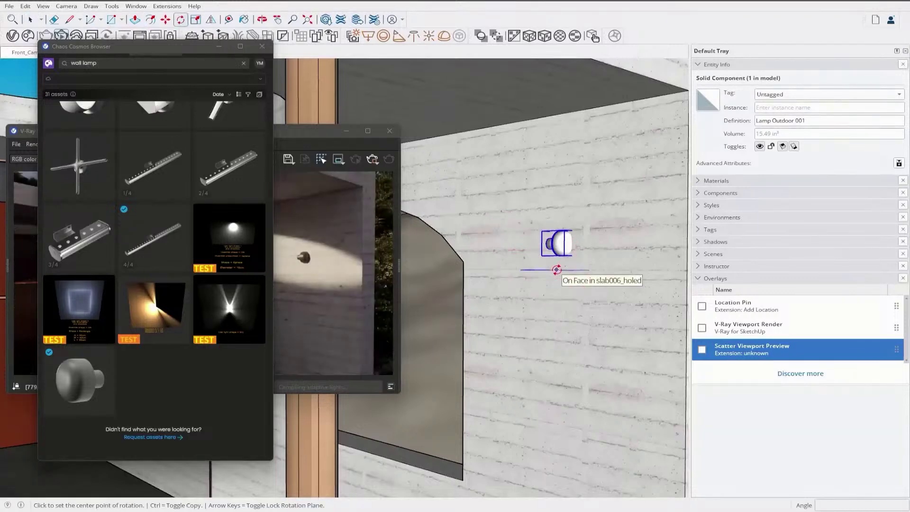
{"action": "middle_click_drag", "start_coordinate": [603, 315], "coordinate": [603, 333]}
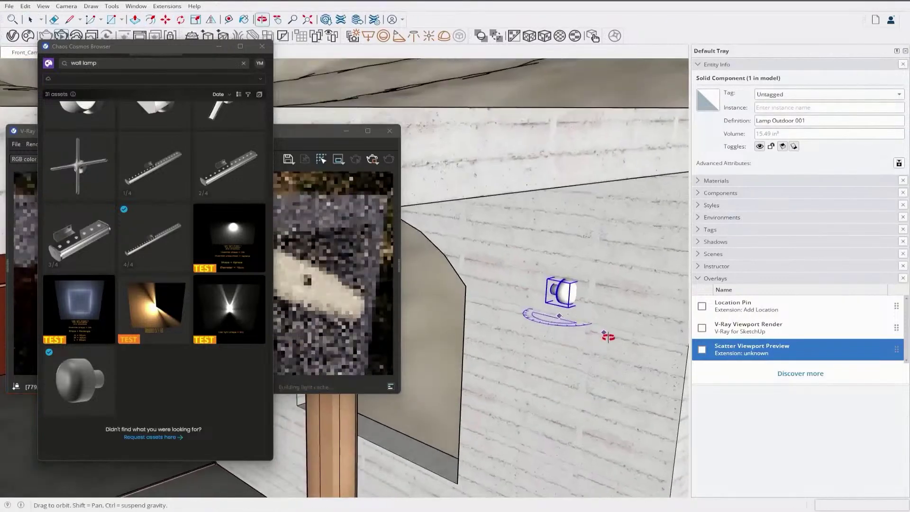
{"action": "left_click", "coordinate": [603, 333]}
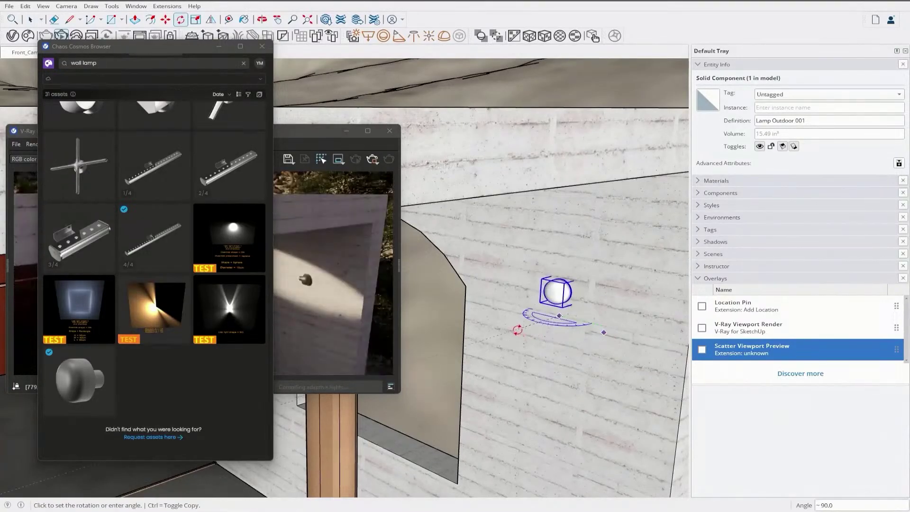
{"action": "left_click", "coordinate": [517, 330]}
Scale the outdoor lamp uniformly by a factor of 2.00.
{"action": "key", "text": "s"}
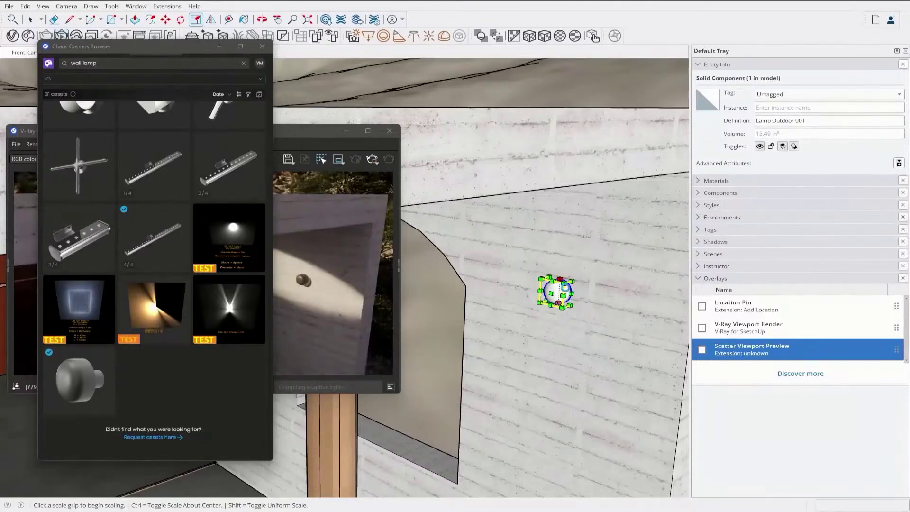
{"action": "left_click", "coordinate": [564, 283]}
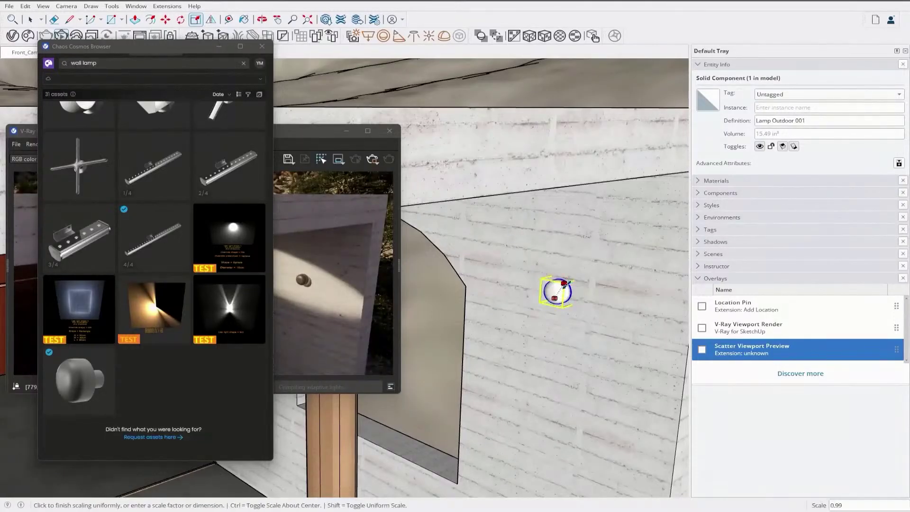
{"action": "left_click", "coordinate": [588, 278]}
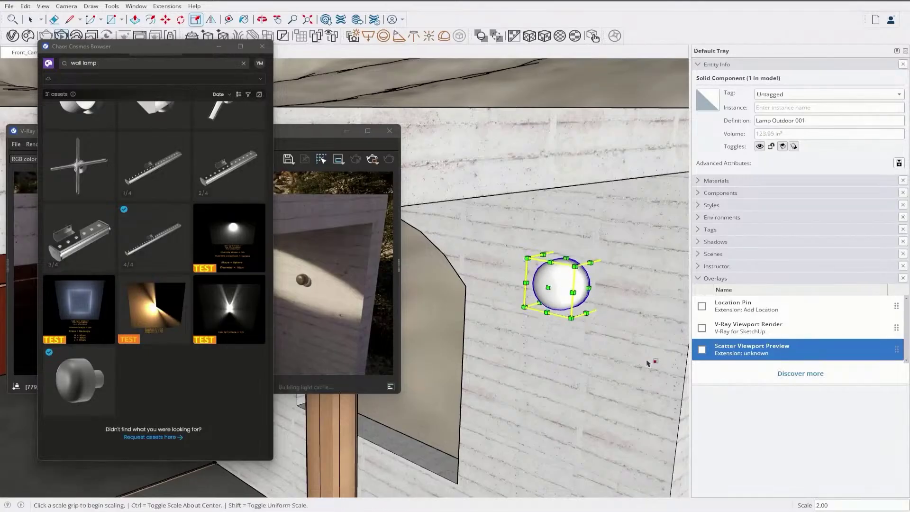
{"action": "left_click", "coordinate": [30, 19]}
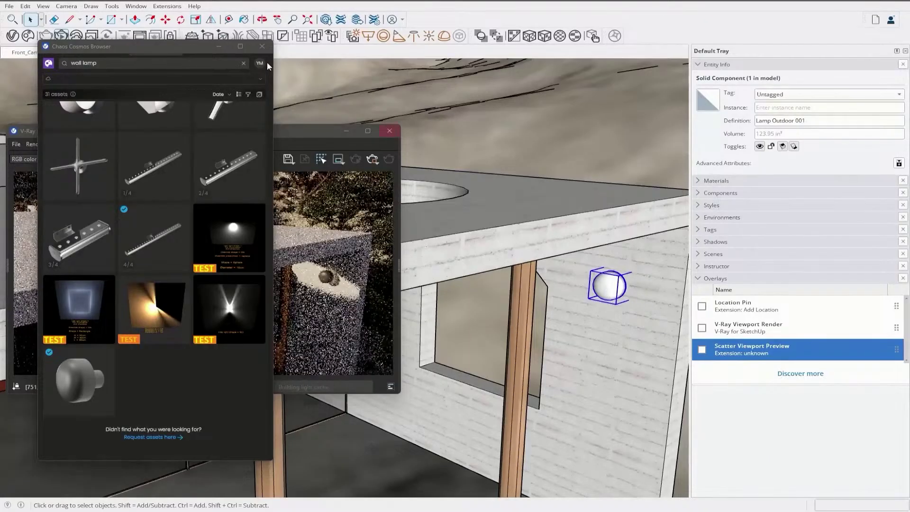
Copy the outdoor lamp about 72' 9" across to the opposite white wall, beside the round opening.
{"action": "left_click", "coordinate": [166, 19]}
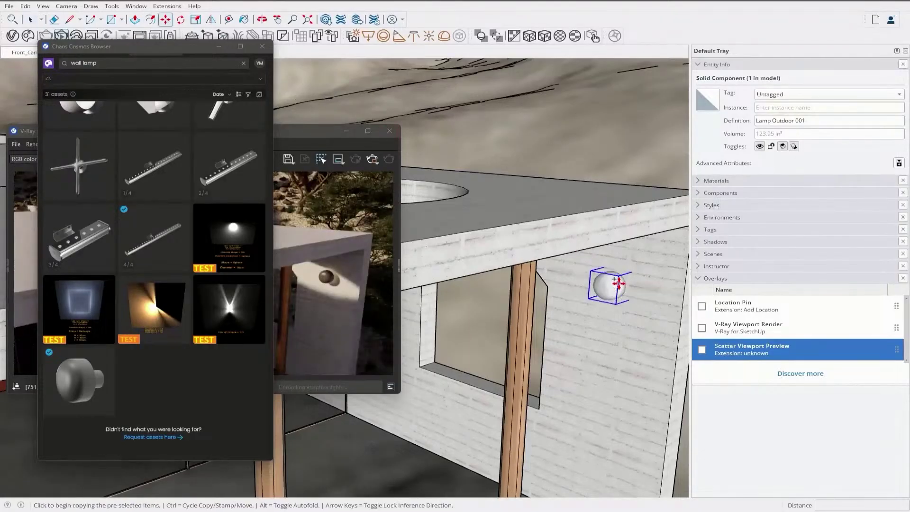
{"action": "left_click", "coordinate": [618, 284]}
{"action": "scroll", "coordinate": [634, 288], "scroll_direction": "down", "scroll_amount": 5}
{"action": "middle_click_drag", "start_coordinate": [646, 286], "coordinate": [559, 294]}
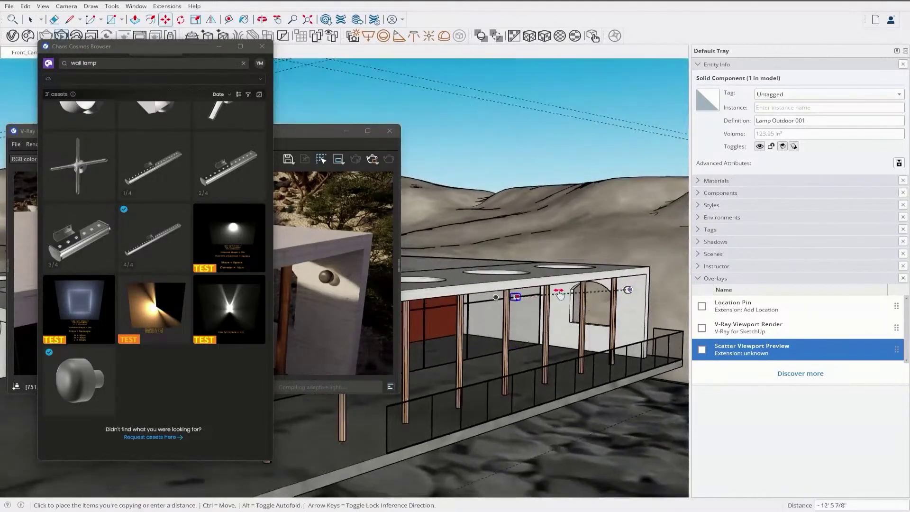
{"action": "scroll", "coordinate": [560, 293], "scroll_direction": "up", "scroll_amount": 5}
{"action": "scroll", "coordinate": [517, 249], "scroll_direction": "up", "scroll_amount": 3}
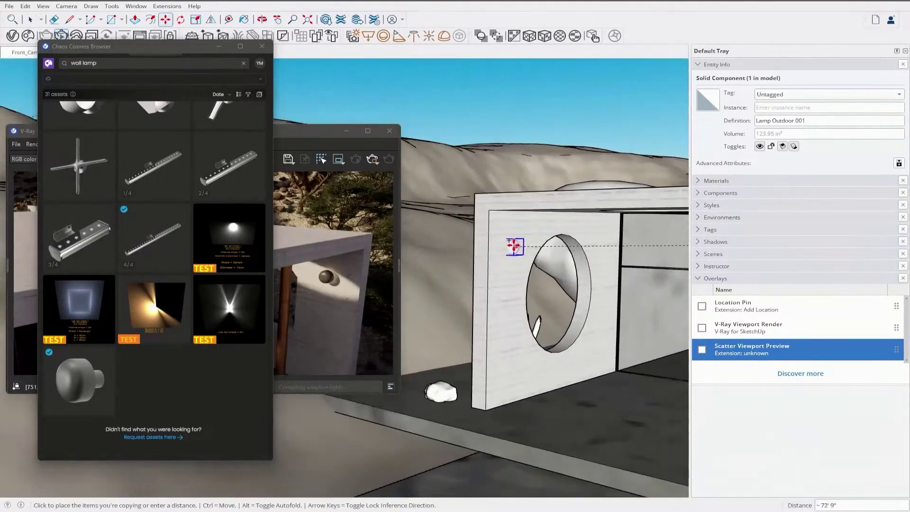
{"action": "left_click", "coordinate": [514, 246]}
Rotate the copied lamp beside the round opening by 90 degrees so it faces out from its wall.
{"action": "key", "text": "q"}
{"action": "middle_click_drag", "start_coordinate": [467, 187], "coordinate": [508, 292]}
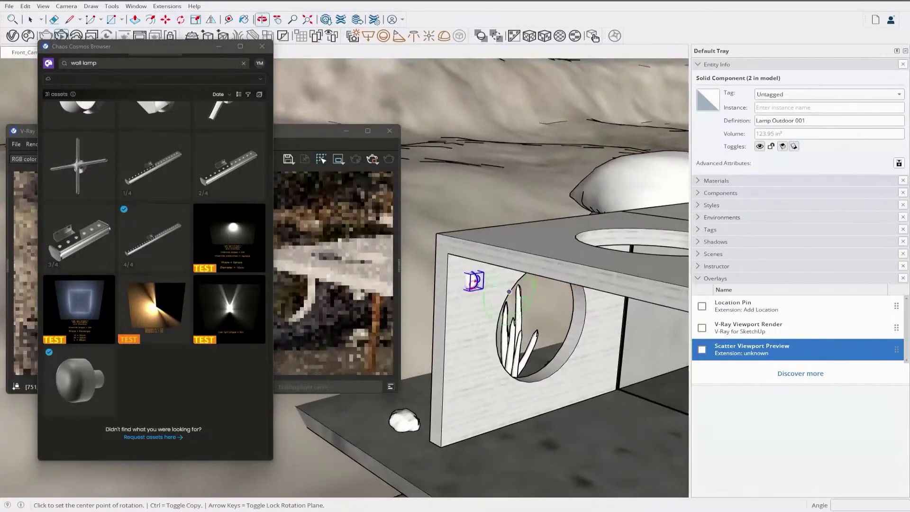
{"action": "scroll", "coordinate": [475, 280], "scroll_direction": "up", "scroll_amount": 3}
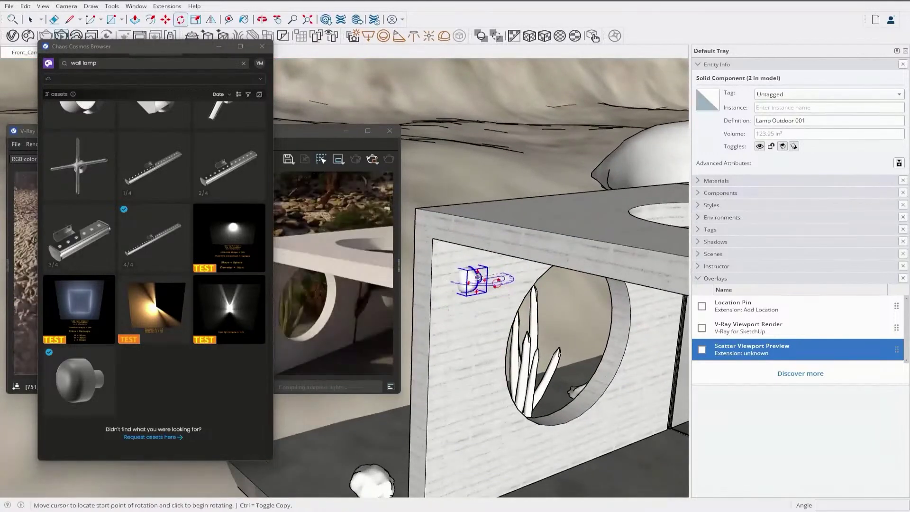
{"action": "left_click", "coordinate": [499, 283]}
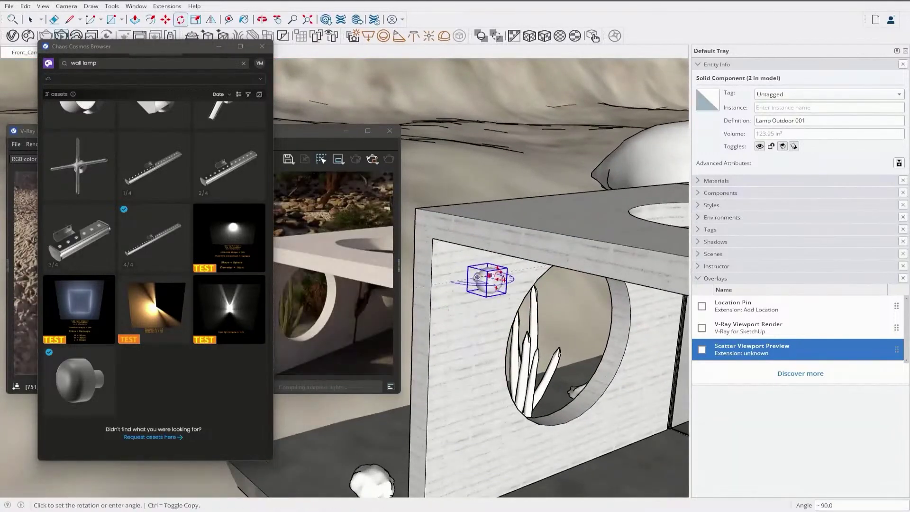
{"action": "left_click", "coordinate": [500, 280]}
{"action": "left_click", "coordinate": [30, 19]}
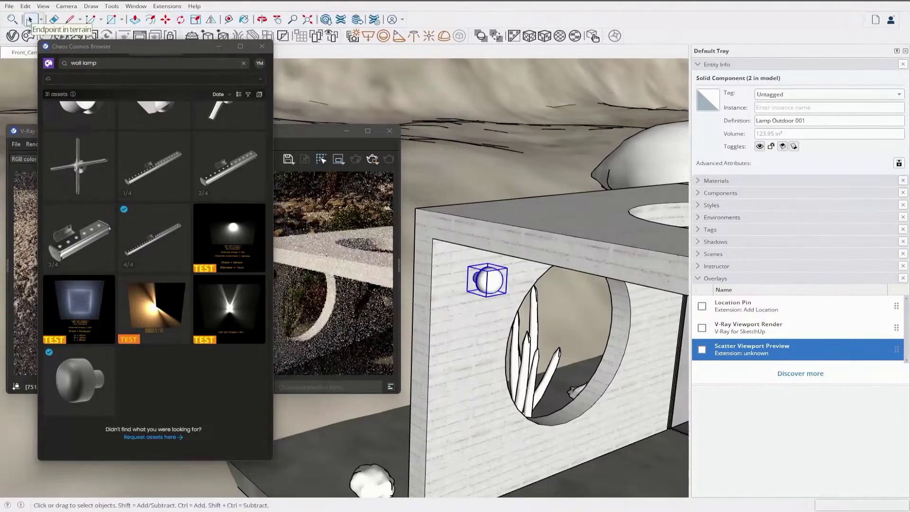
Set the light intensity multiplier of the Lamp Outdoor 001 geometry asset to 50 in the V-Ray Asset Editor.
{"action": "left_click", "coordinate": [283, 132]}
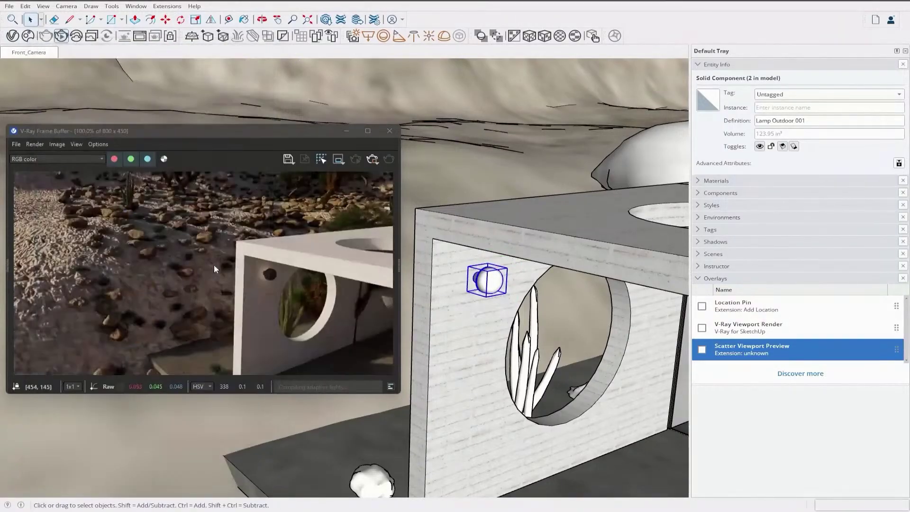
{"action": "left_click", "coordinate": [16, 38]}
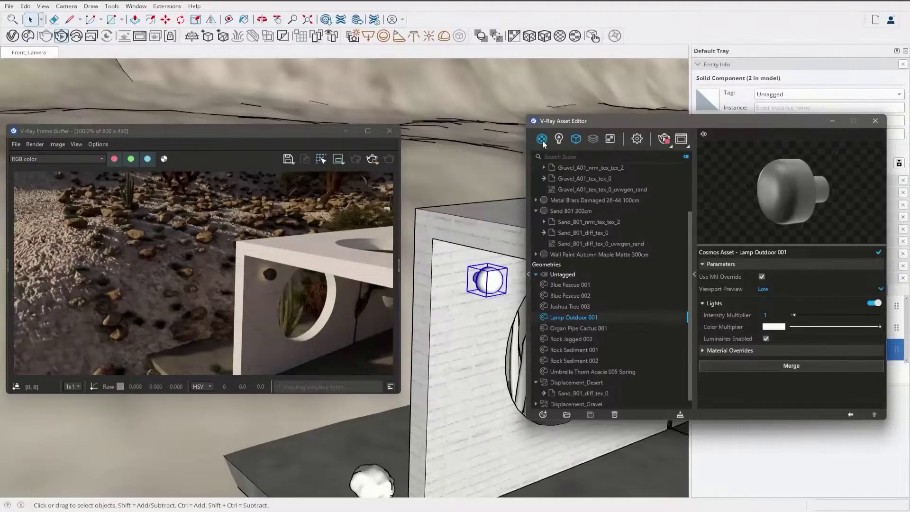
{"action": "left_click", "coordinate": [576, 139]}
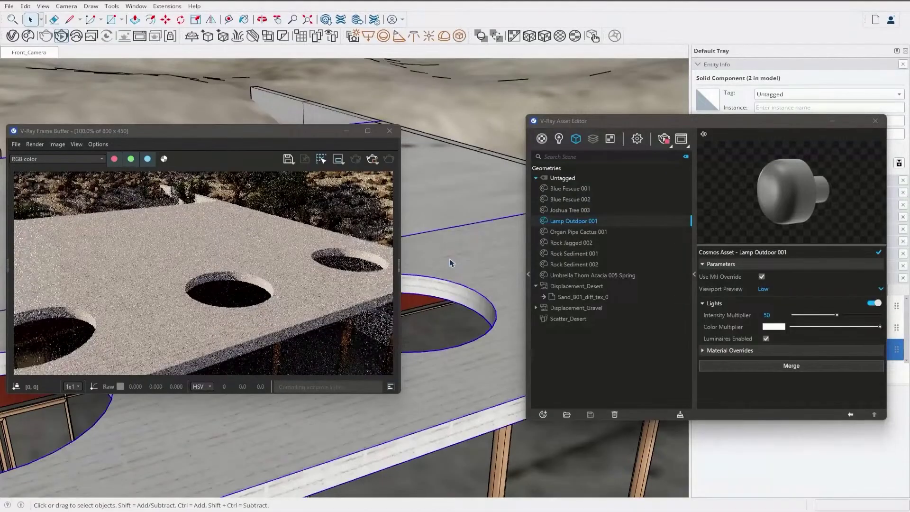
Hide the roof slab and the two components beneath it to expose the interior and the red wall.
{"action": "right_click", "coordinate": [451, 263]}
{"action": "left_click", "coordinate": [491, 292]}
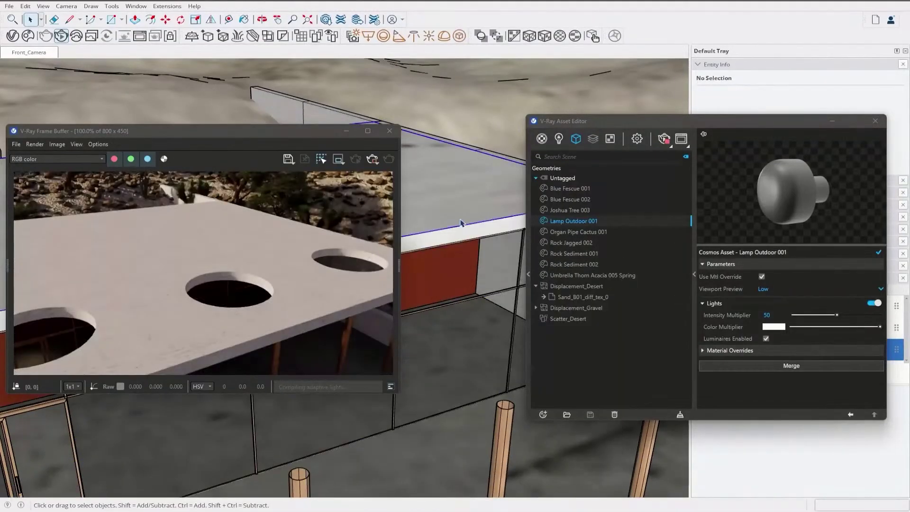
{"action": "right_click", "coordinate": [460, 222]}
{"action": "left_click", "coordinate": [482, 250]}
{"action": "right_click", "coordinate": [479, 268]}
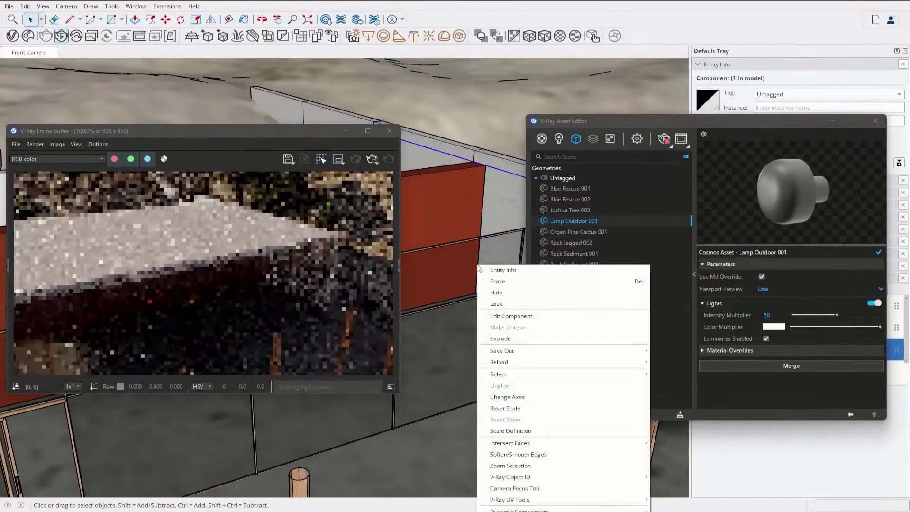
{"action": "left_click", "coordinate": [496, 293]}
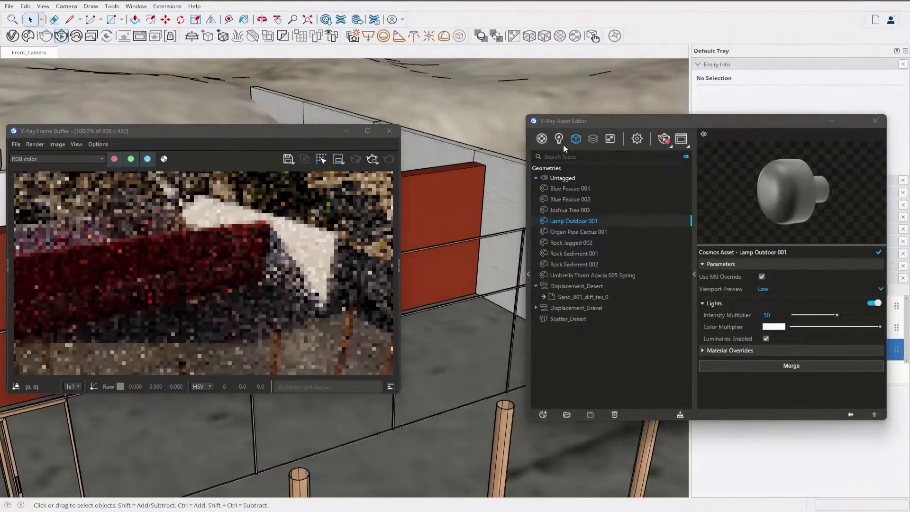
{"action": "left_click", "coordinate": [28, 36]}
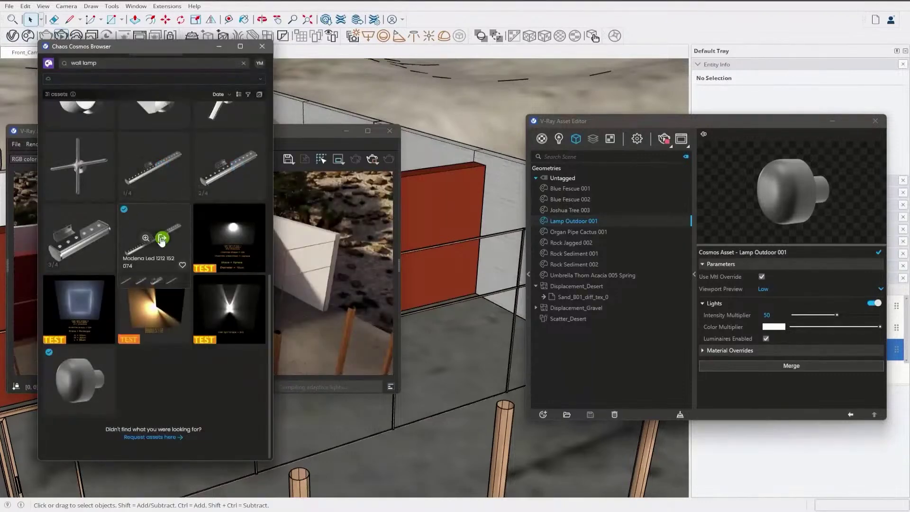
{"action": "left_click", "coordinate": [161, 238]}
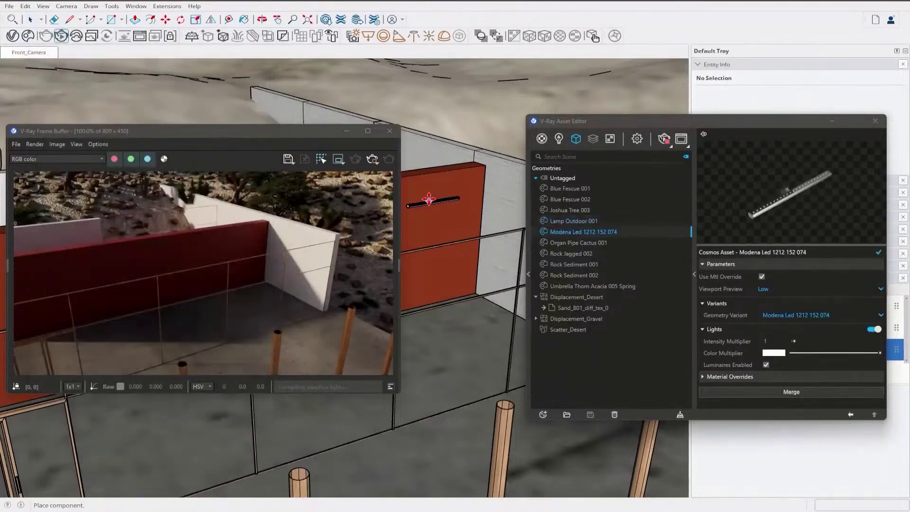
{"action": "left_click", "coordinate": [428, 199]}
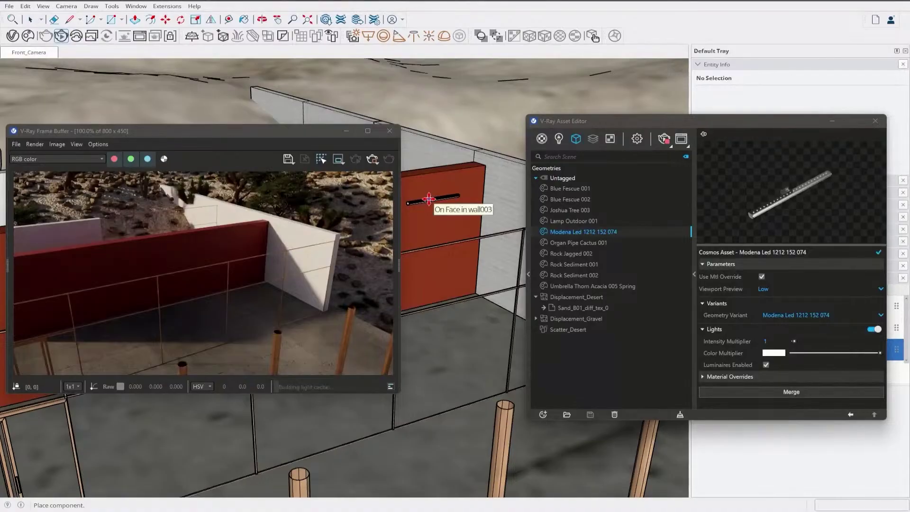
{"action": "left_click", "coordinate": [30, 19]}
{"action": "middle_click_drag", "start_coordinate": [332, 237], "coordinate": [332, 199]}
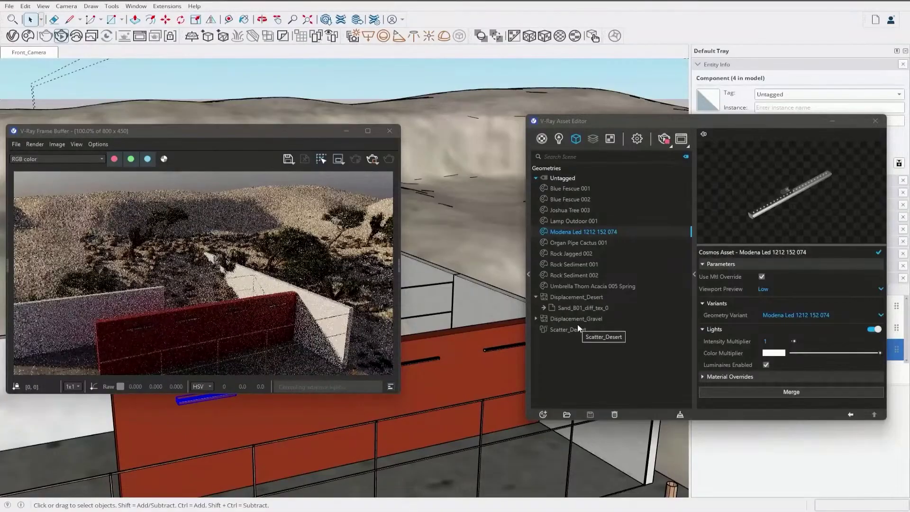
{"action": "left_click", "coordinate": [769, 341]}
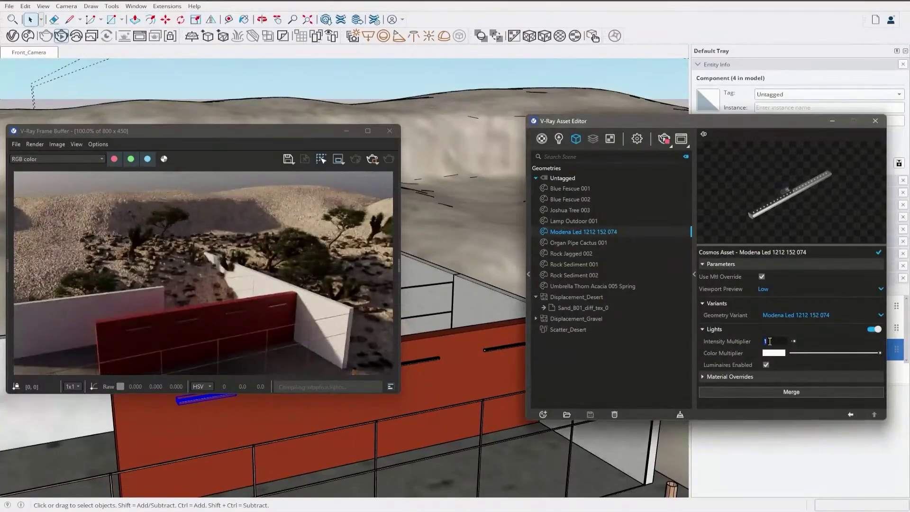
{"action": "type", "text": "100"}
{"action": "key", "text": "Return"}
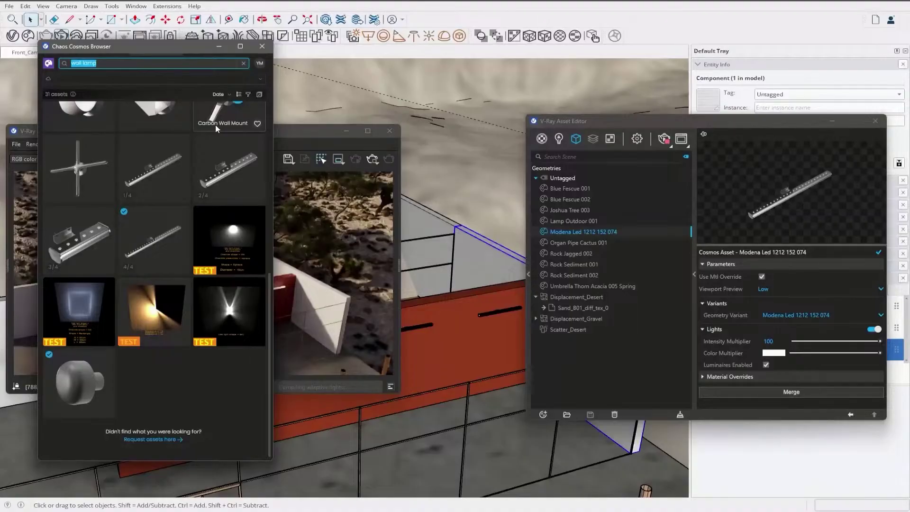
Search the Chaos Cosmos library for "furniture" and close the V-Ray Asset Editor.
{"action": "type", "text": "furniture"}
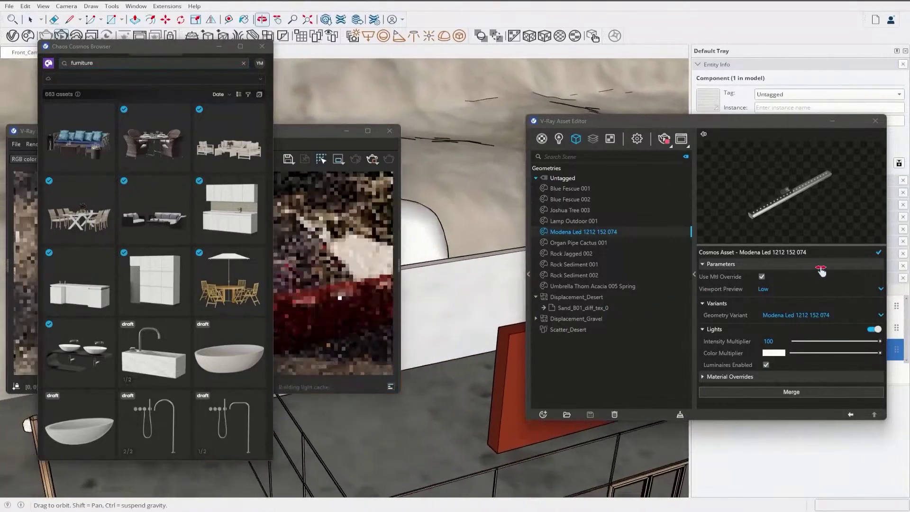
{"action": "left_click", "coordinate": [875, 121]}
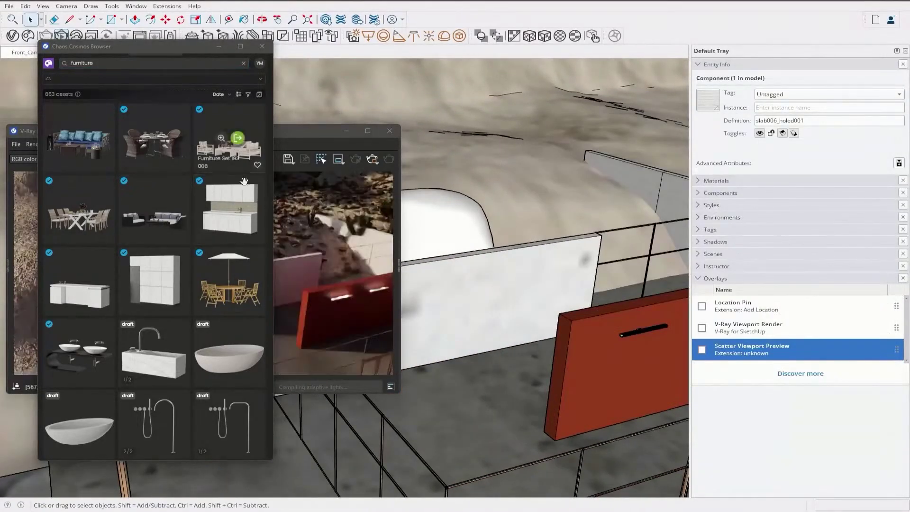
Place the Kitchen Furniture Wall 86-08 unit and Kitchen Furniture Fridge 86-08 units on both its sides along the white wall.
{"action": "left_click", "coordinate": [238, 209]}
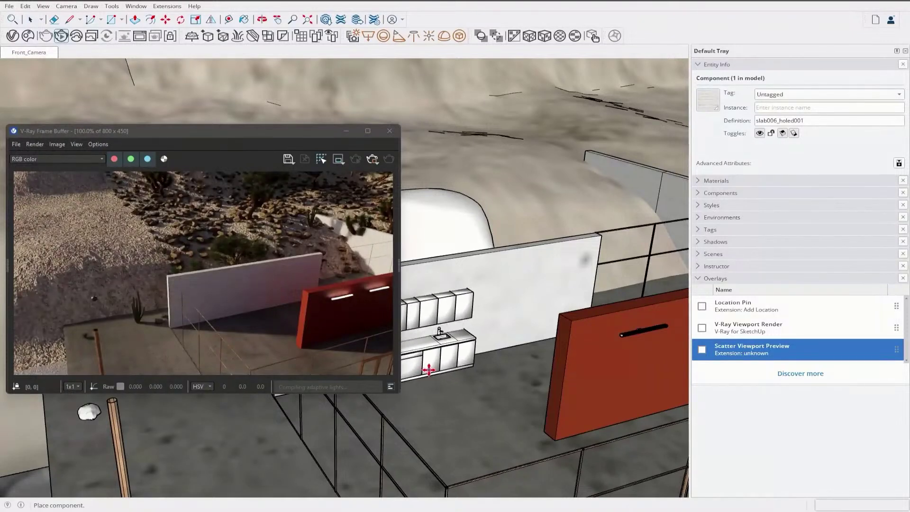
{"action": "left_click", "coordinate": [432, 372]}
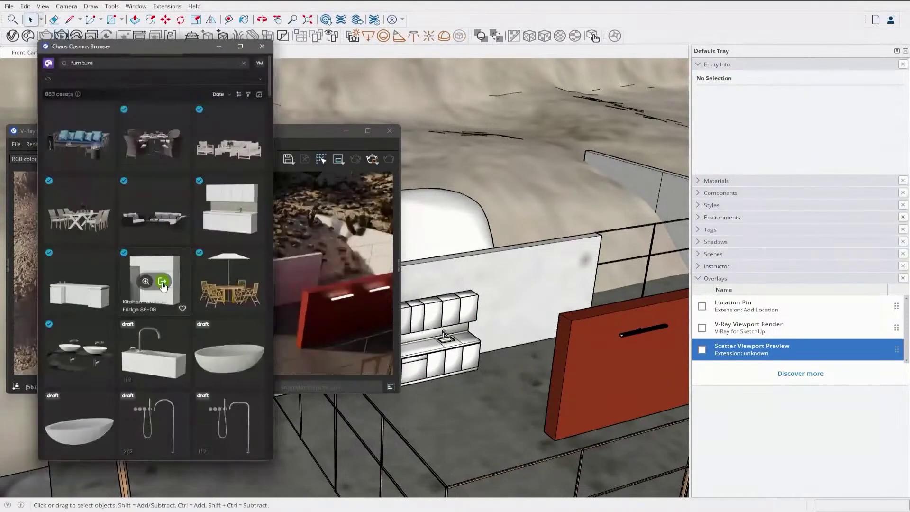
{"action": "scroll", "coordinate": [479, 365], "scroll_direction": "up", "scroll_amount": 3}
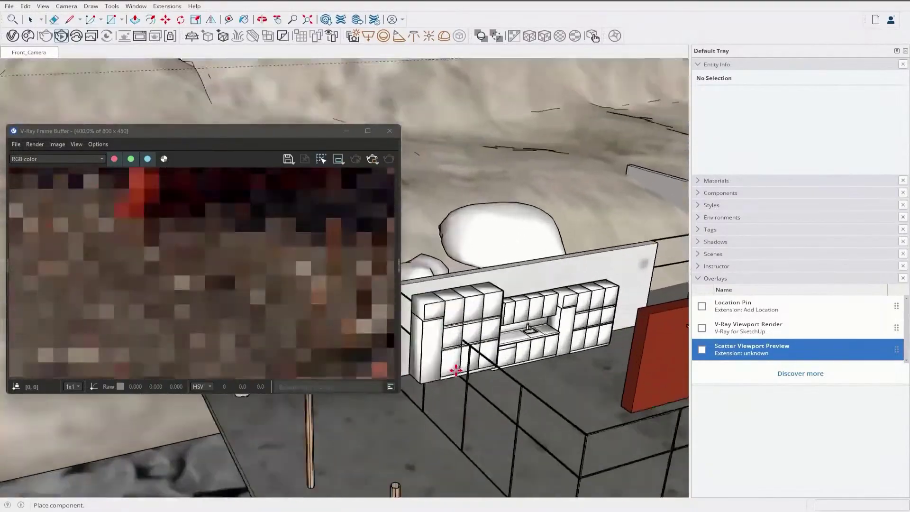
{"action": "left_click", "coordinate": [447, 374]}
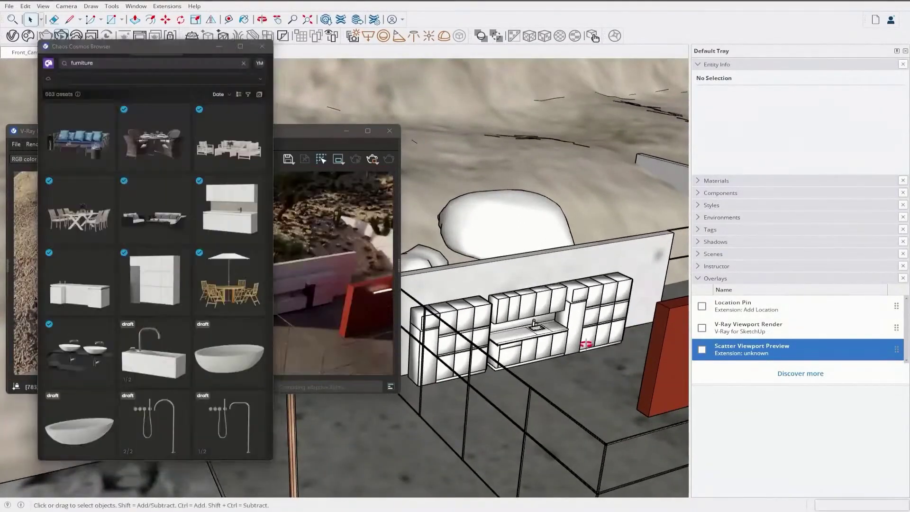
Place the Kitchen Furniture Island 86-08 in front of the kitchen units and a dining table set beside it.
{"action": "middle_click_drag", "start_coordinate": [448, 375], "coordinate": [472, 327]}
{"action": "left_click", "coordinate": [453, 365]}
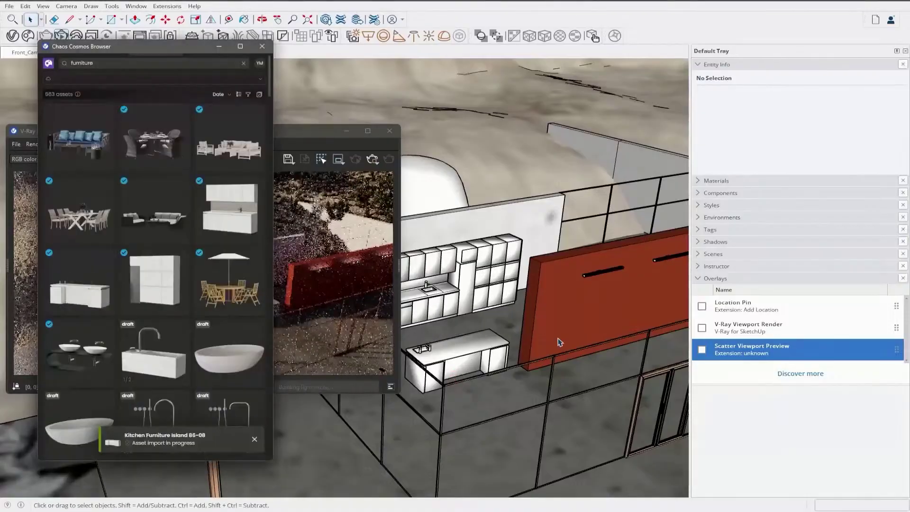
{"action": "middle_click_drag", "start_coordinate": [452, 365], "coordinate": [495, 455]}
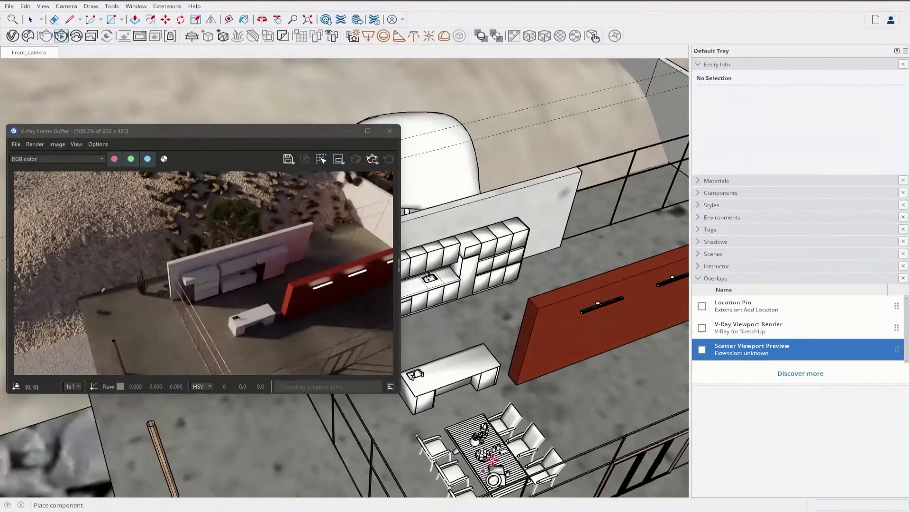
{"action": "left_click", "coordinate": [481, 419]}
Place the Furniture Set 193 006 lounge set on the open terrace outside the glazing, near the end of the white wall.
{"action": "scroll", "coordinate": [212, 265], "scroll_direction": "down", "scroll_amount": 5}
{"action": "scroll", "coordinate": [212, 264], "scroll_direction": "down", "scroll_amount": 5}
{"action": "middle_click_drag", "start_coordinate": [474, 285], "coordinate": [522, 247]}
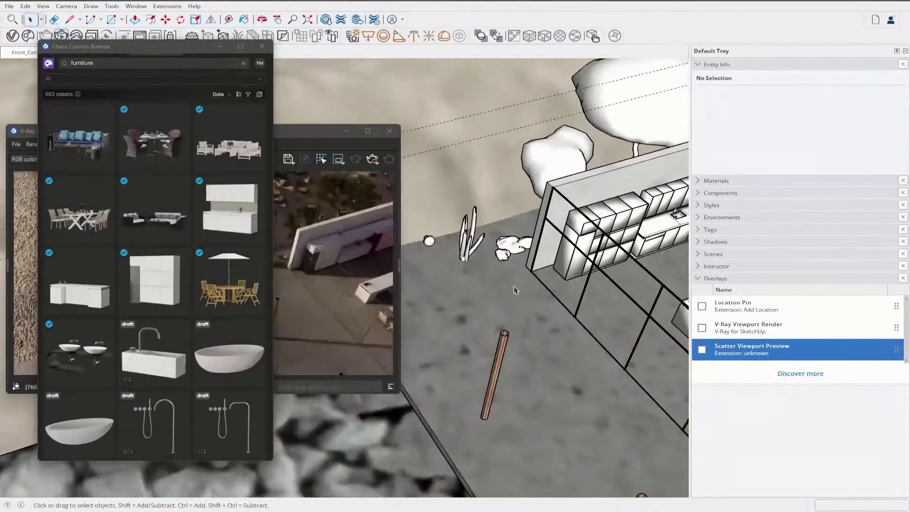
{"action": "left_click", "coordinate": [163, 414]}
{"action": "left_click", "coordinate": [478, 331]}
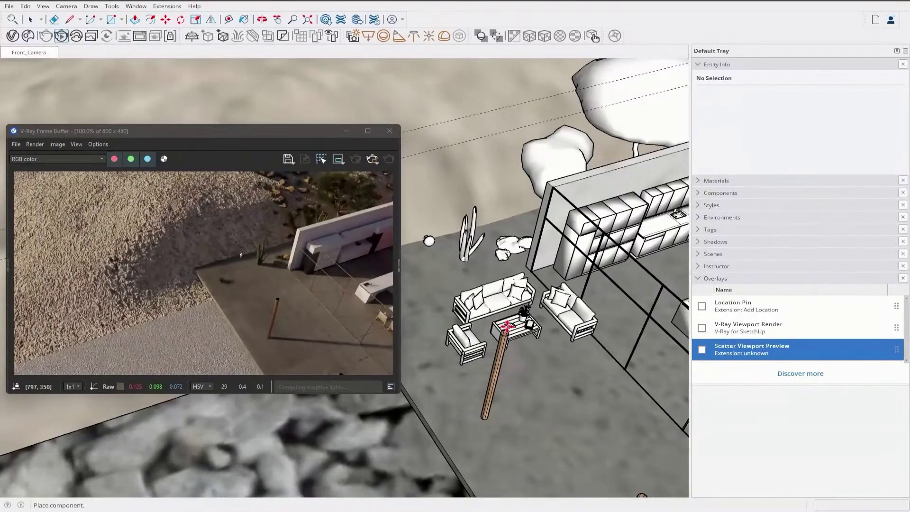
Search the Cosmos library for "furniture sofa" and place a corner sofa with cushions at the far end of the red wall.
{"action": "middle_click_drag", "start_coordinate": [571, 287], "coordinate": [576, 420]}
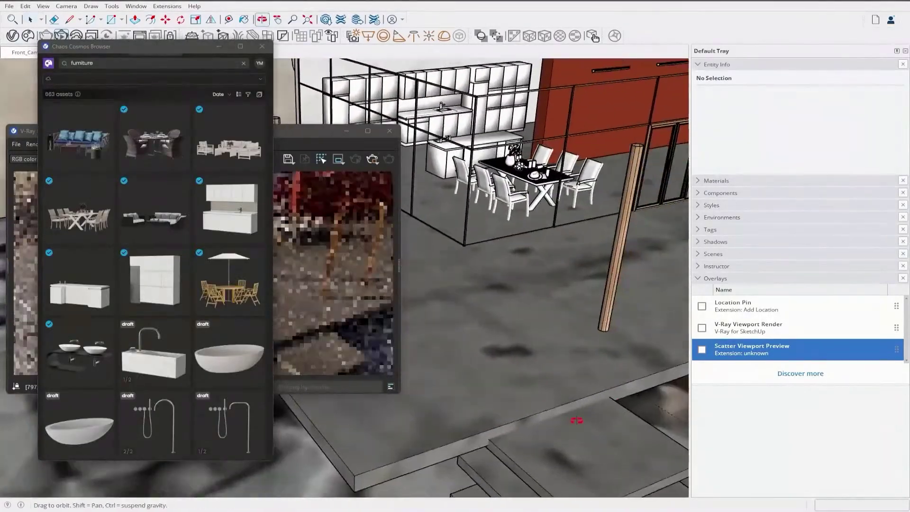
{"action": "scroll", "coordinate": [577, 420], "scroll_direction": "up", "scroll_amount": 5}
{"action": "left_click", "coordinate": [143, 63]}
{"action": "type", "text": "furniture sofa"}
{"action": "key", "text": "Return"}
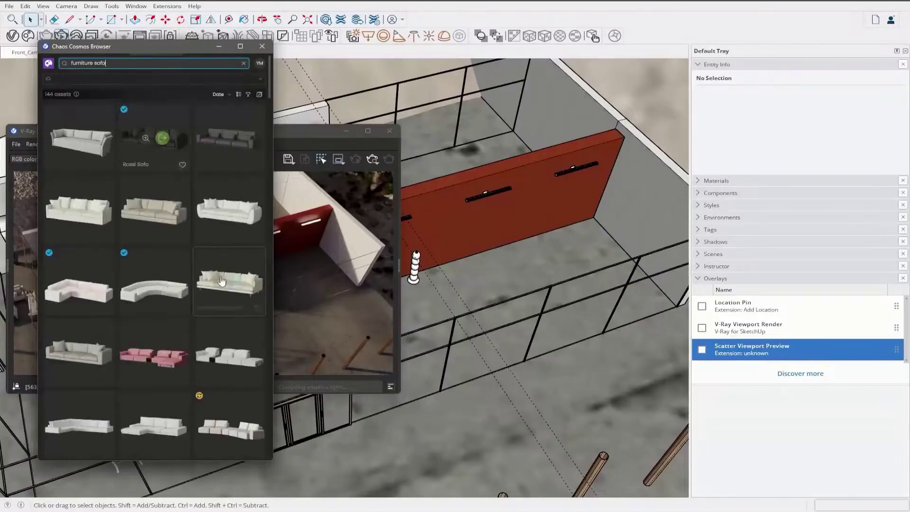
{"action": "scroll", "coordinate": [147, 191], "scroll_direction": "down", "scroll_amount": 1}
{"action": "scroll", "coordinate": [217, 318], "scroll_direction": "down", "scroll_amount": 2}
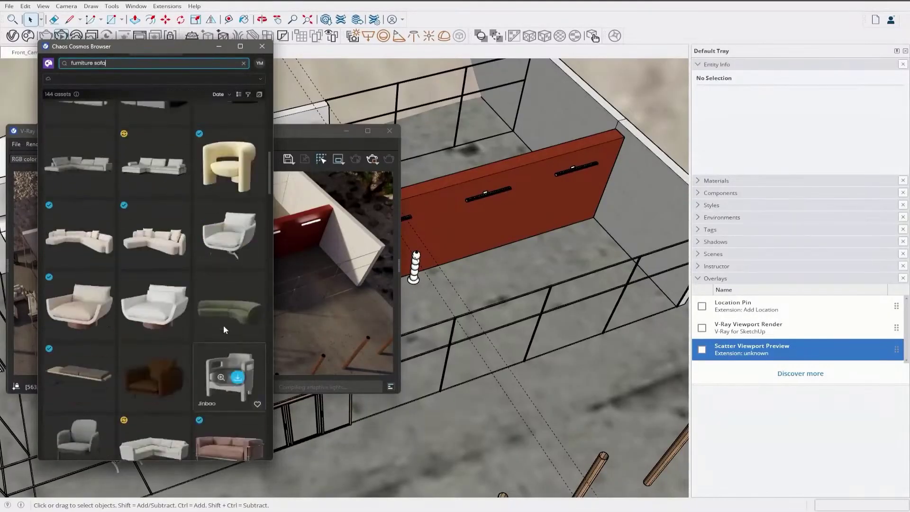
{"action": "left_click", "coordinate": [86, 234]}
{"action": "middle_click_drag", "start_coordinate": [558, 265], "coordinate": [581, 246]}
Search the Cosmos library for "picture" and hang Print Art 001, Print Art 002 and Print Art 004 on the red wall.
{"action": "left_click", "coordinate": [28, 35]}
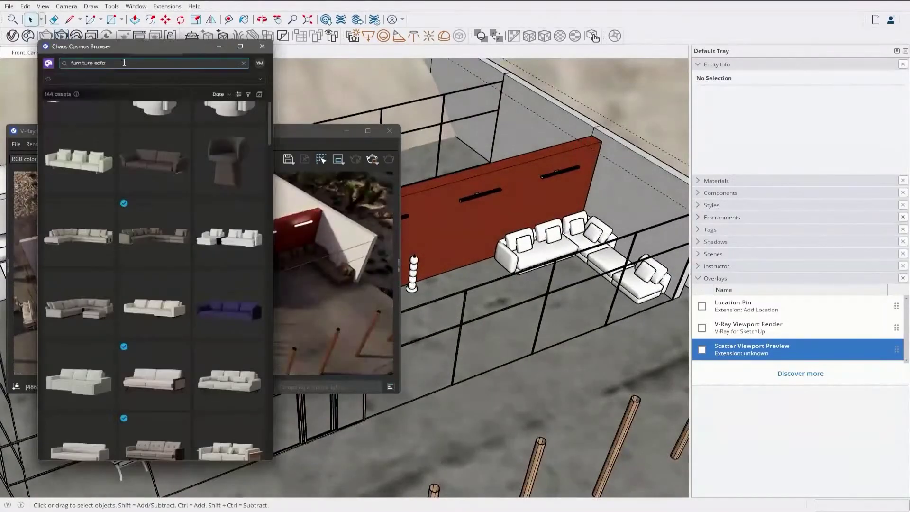
{"action": "triple_click", "coordinate": [142, 63]}
{"action": "type", "text": "picture"}
{"action": "key", "text": "Return"}
{"action": "scroll", "coordinate": [228, 332], "scroll_direction": "down", "scroll_amount": 5}
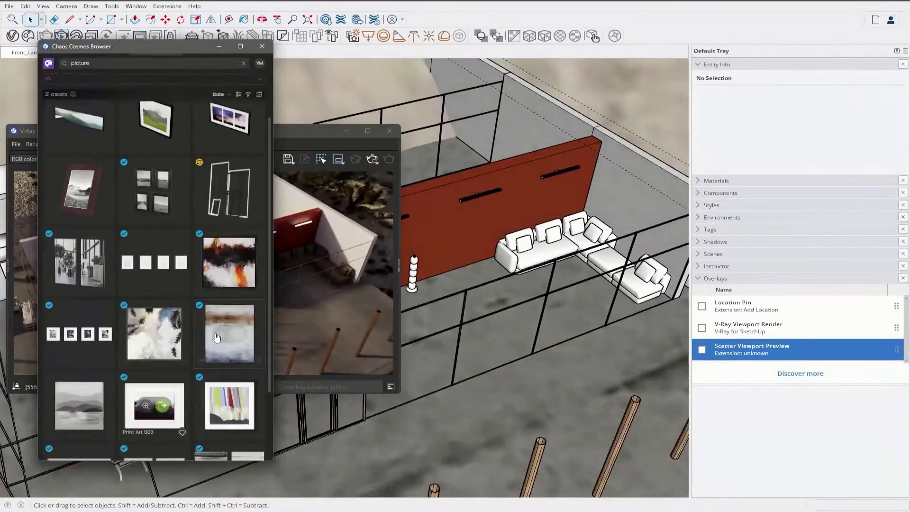
{"action": "left_click", "coordinate": [233, 382]}
{"action": "left_click", "coordinate": [464, 265]}
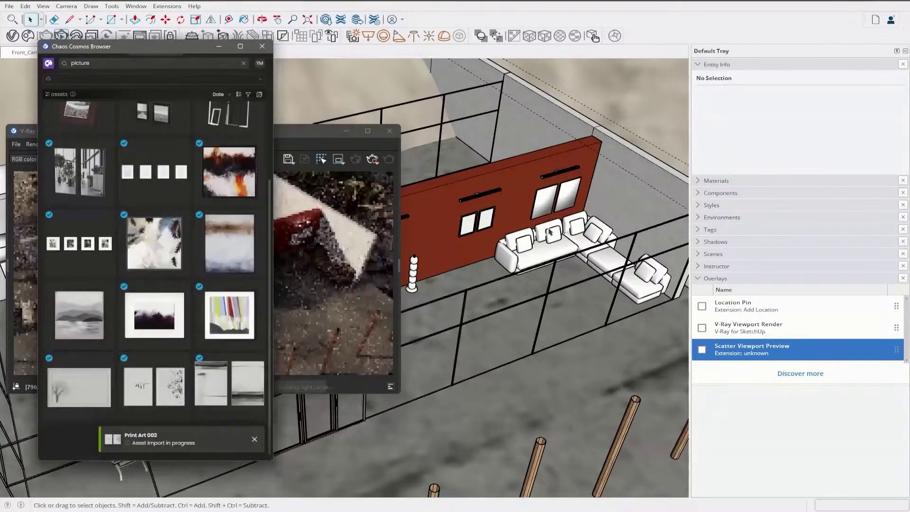
{"action": "middle_click_drag", "start_coordinate": [474, 284], "coordinate": [502, 237]}
{"action": "left_click", "coordinate": [87, 387]}
{"action": "left_click", "coordinate": [575, 209]}
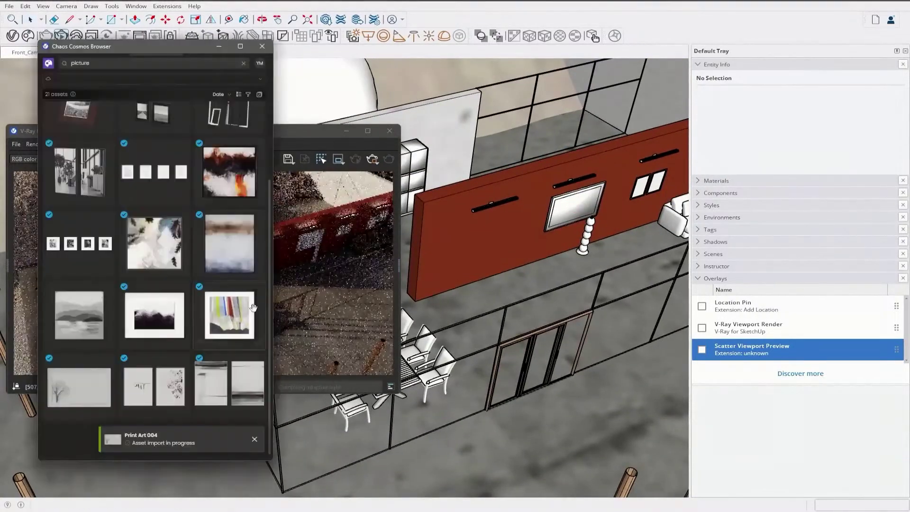
Search the Cosmos library for "furniture living" and place the Dresser 004 against the red wall near the dining set.
{"action": "triple_click", "coordinate": [142, 63]}
{"action": "type", "text": "furniture living"}
{"action": "key", "text": "Return"}
{"action": "left_click", "coordinate": [162, 355]}
{"action": "left_click", "coordinate": [498, 275]}
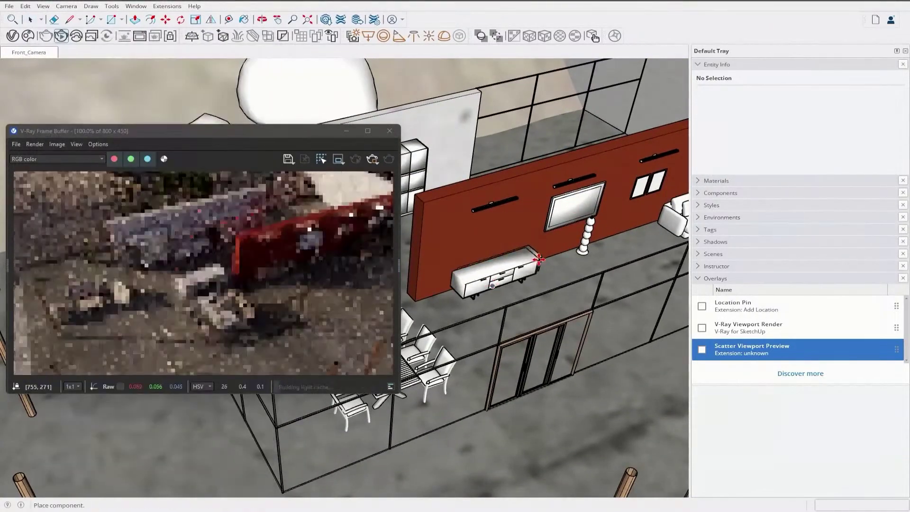
Search the Cosmos library for "screen", place TV Flatscreen 001 on the dresser and adjust its size and position.
{"action": "type", "text": "screen"}
{"action": "key", "text": "Return"}
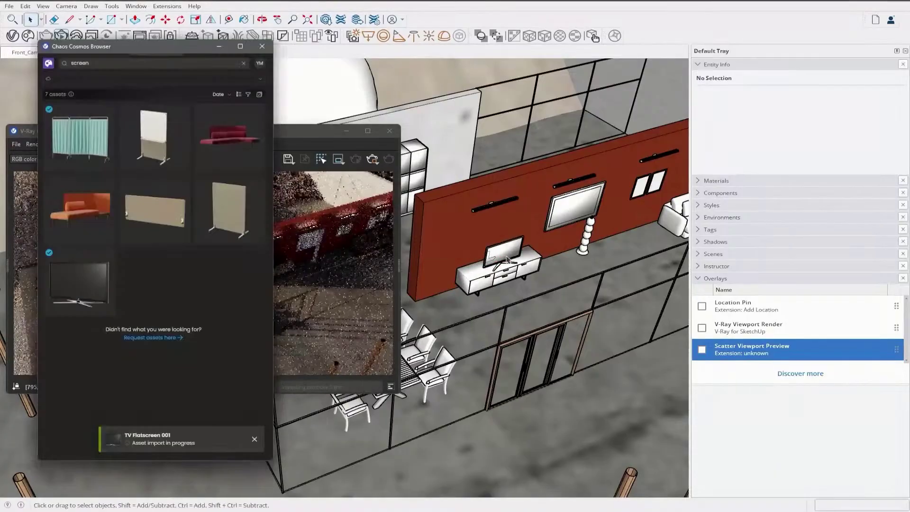
{"action": "key", "text": "m"}
{"action": "left_click", "coordinate": [470, 269]}
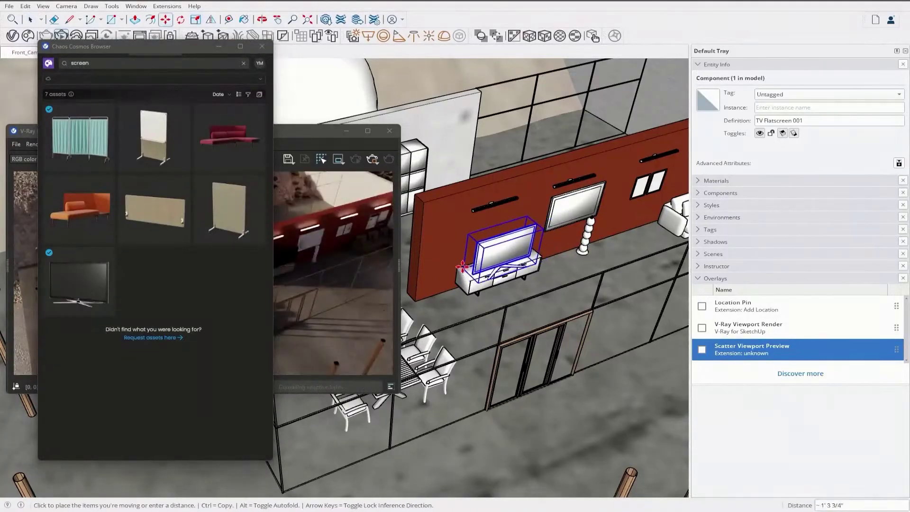
{"action": "left_click", "coordinate": [470, 269]}
{"action": "key", "text": "space"}
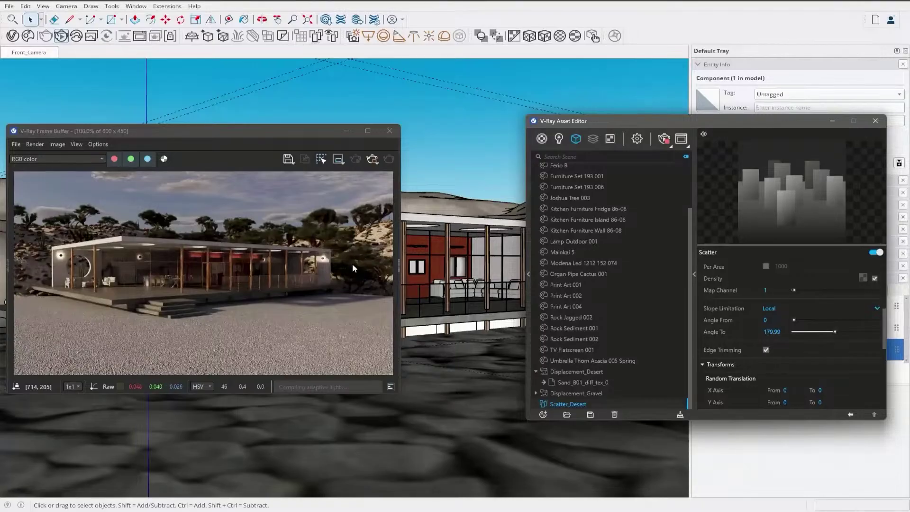
Search the Cosmos library for "outdoor" and close the V-Ray Frame Buffer.
{"action": "left_click", "coordinate": [28, 36]}
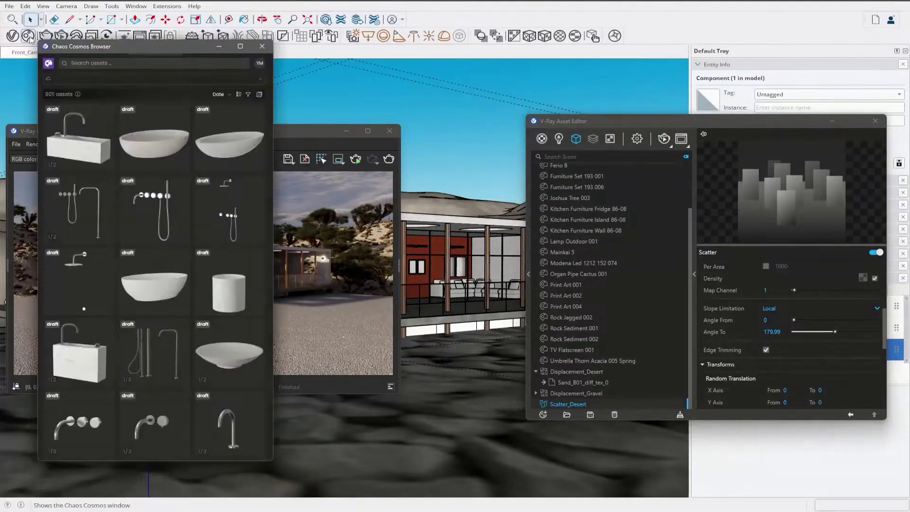
{"action": "left_click", "coordinate": [87, 64]}
{"action": "type", "text": "out"}
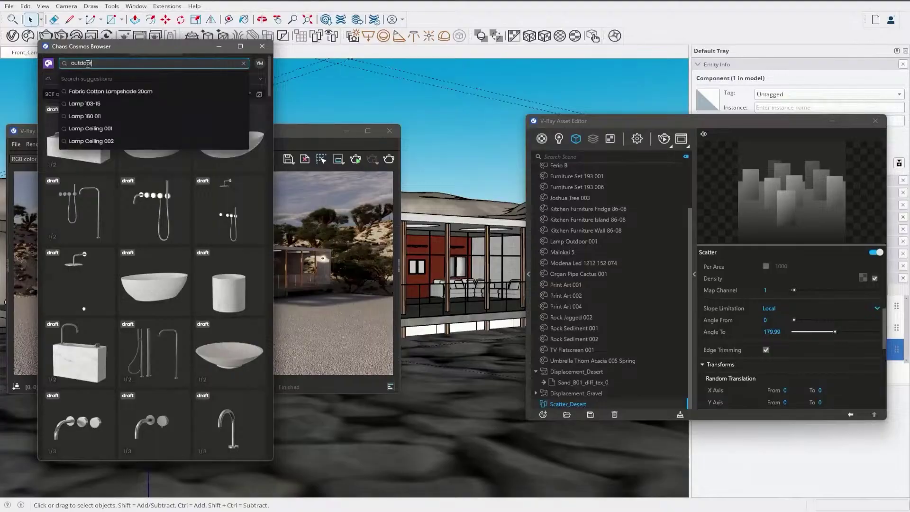
{"action": "type", "text": "door"}
{"action": "key", "text": "Return"}
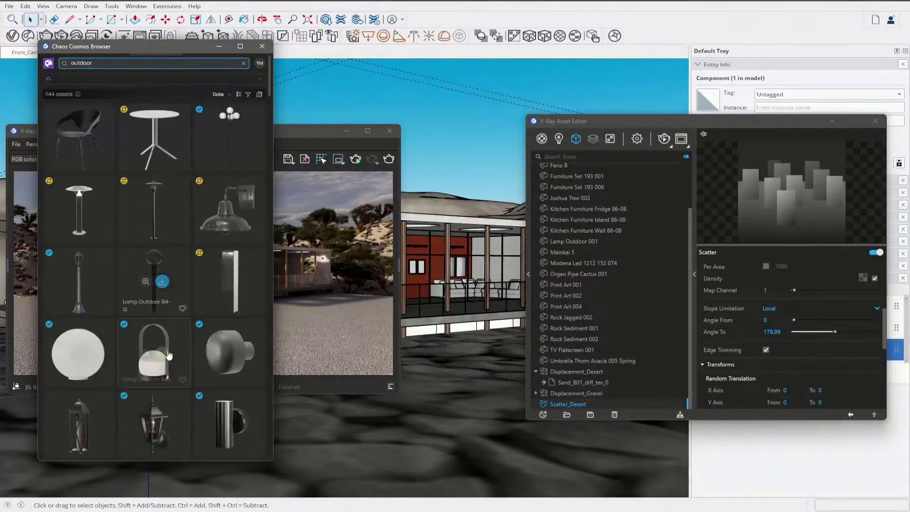
{"action": "left_click", "coordinate": [390, 132]}
Place Lamp Outdoor 002 at one end of the lowest entrance step and adjust its position.
{"action": "left_click", "coordinate": [163, 353]}
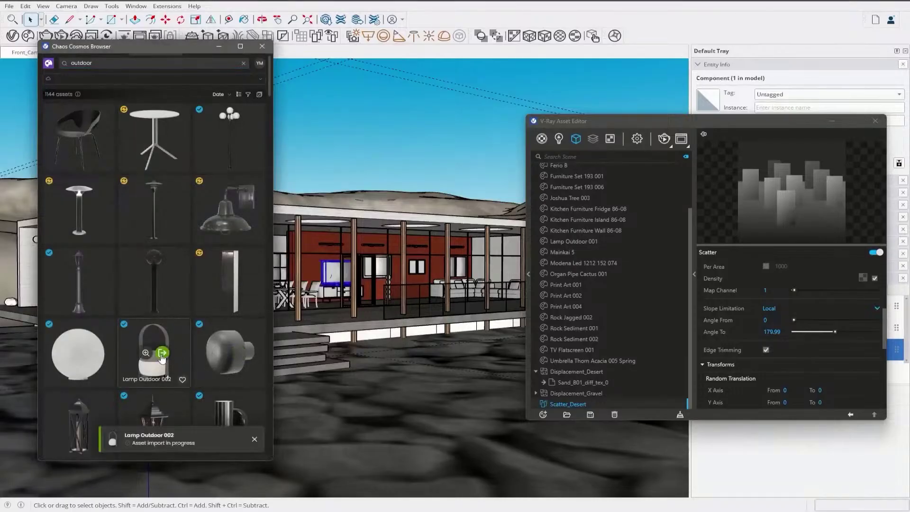
{"action": "left_click", "coordinate": [333, 359]}
{"action": "middle_click_drag", "start_coordinate": [333, 359], "coordinate": [304, 462]}
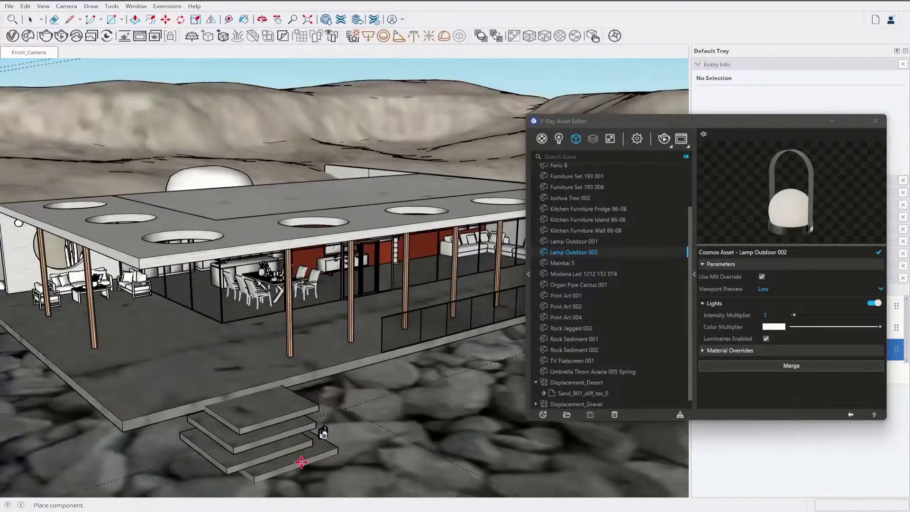
{"action": "scroll", "coordinate": [306, 462], "scroll_direction": "up", "scroll_amount": 3}
{"action": "key", "text": "space"}
{"action": "left_click", "coordinate": [331, 420]}
{"action": "key", "text": "m"}
{"action": "left_click", "coordinate": [331, 425]}
{"action": "left_click", "coordinate": [332, 437]}
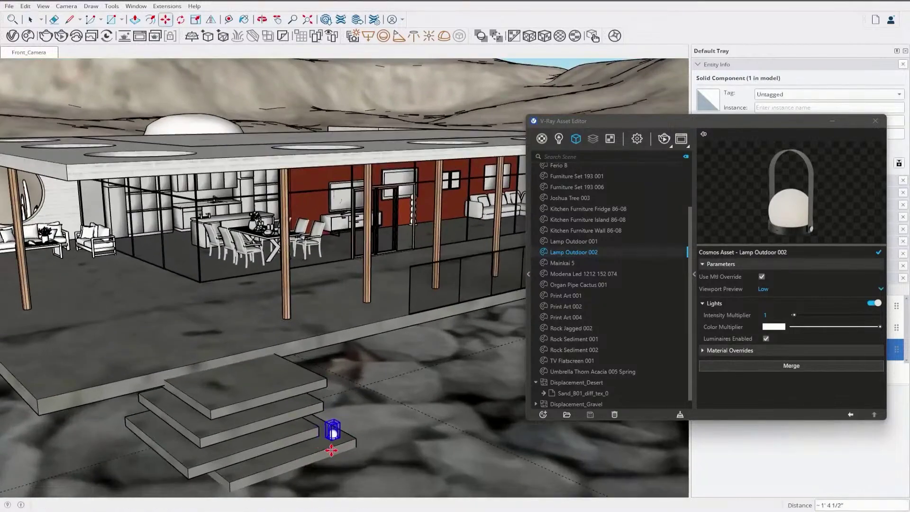
Copy the outdoor lamp to the opposite end of the lowest entrance step.
{"action": "key", "text": "space"}
{"action": "key", "text": "m"}
{"action": "key", "text": "ctrl"}
{"action": "left_click", "coordinate": [332, 432]}
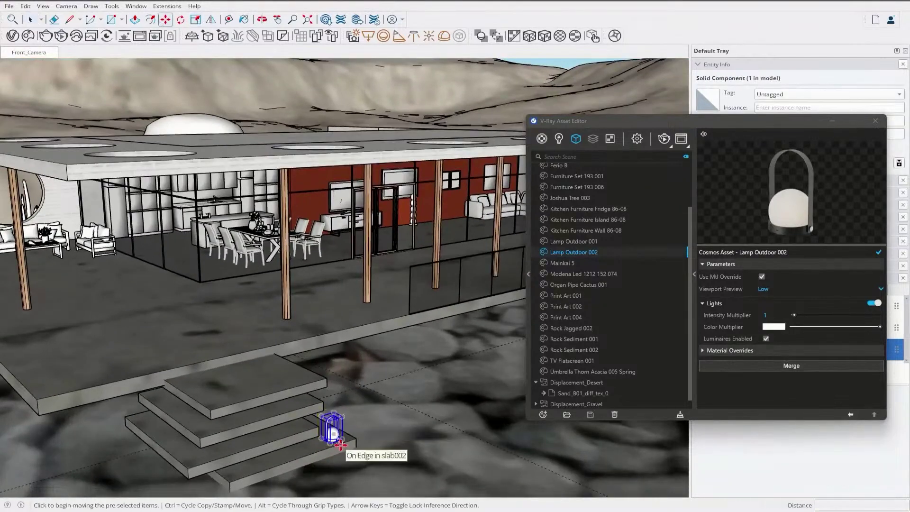
{"action": "left_click", "coordinate": [245, 475]}
Place the Hanging Chair 93-16 and two Hammock 93-19 assets on the terrace under the roof.
{"action": "left_click", "coordinate": [614, 36]}
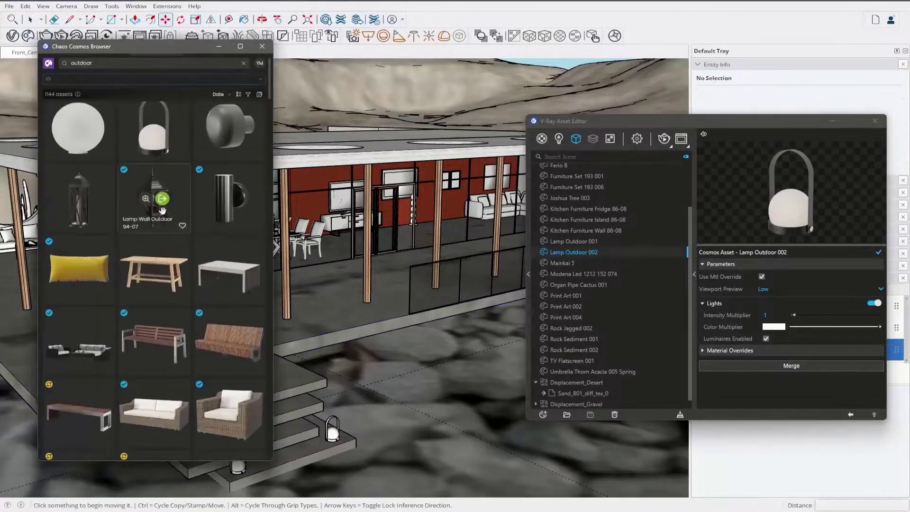
{"action": "scroll", "coordinate": [162, 210], "scroll_direction": "down", "scroll_amount": 5}
{"action": "scroll", "coordinate": [162, 211], "scroll_direction": "down", "scroll_amount": 10}
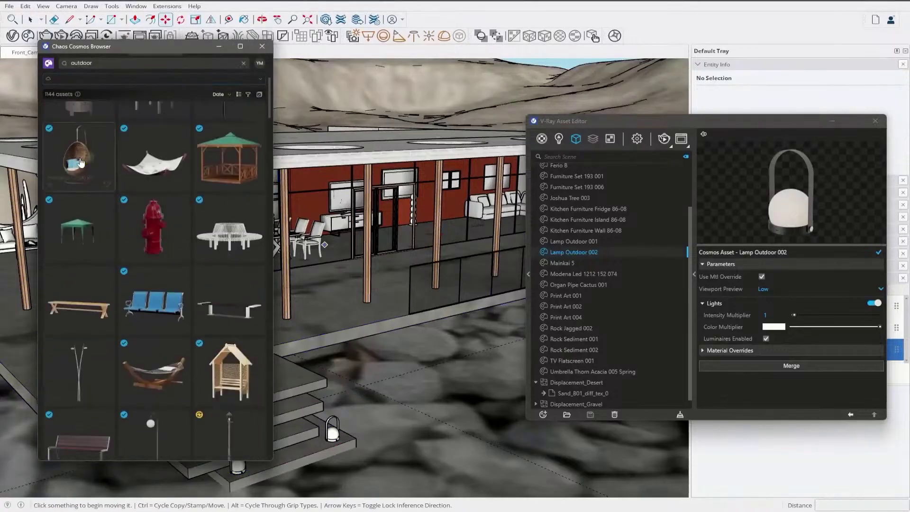
{"action": "left_click", "coordinate": [87, 159]}
{"action": "left_click", "coordinate": [462, 250]}
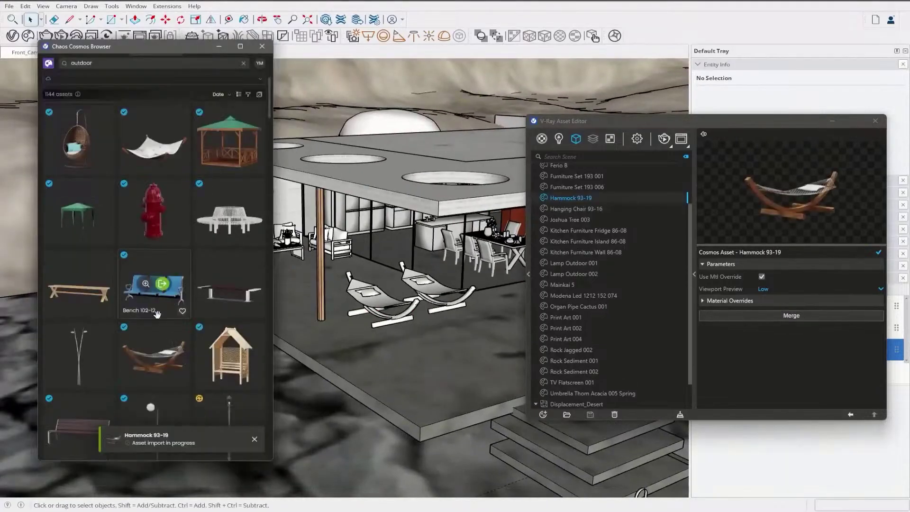
Place the Cabana B Large on the ground beyond the end of the terrace and rotate it.
{"action": "scroll", "coordinate": [172, 281], "scroll_direction": "down", "scroll_amount": 5}
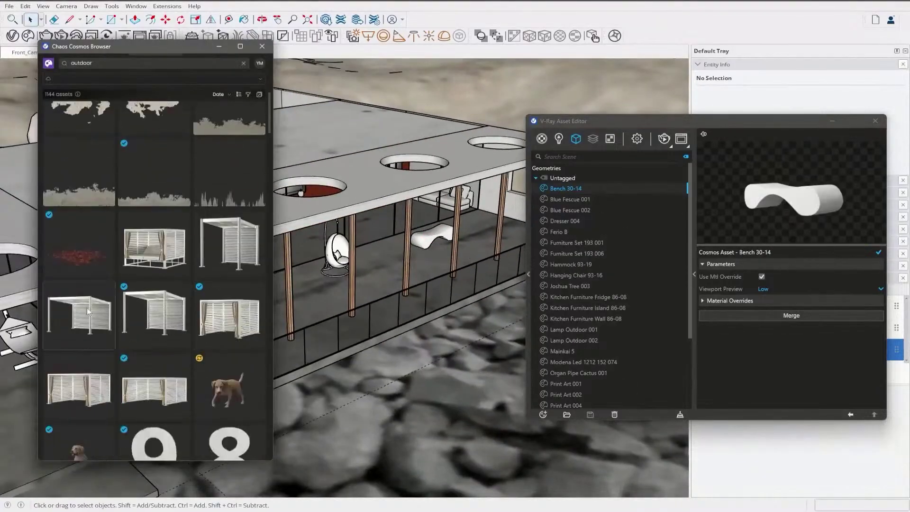
{"action": "left_click", "coordinate": [91, 329]}
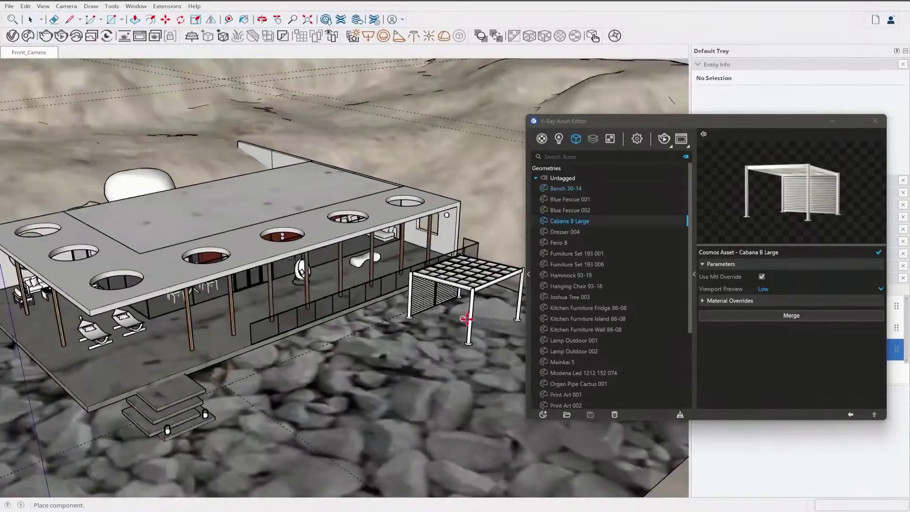
{"action": "left_click", "coordinate": [508, 314]}
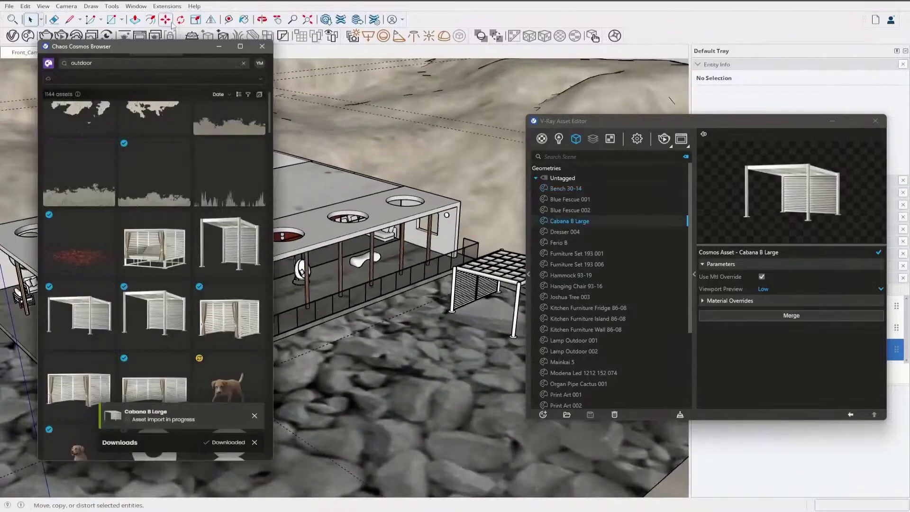
{"action": "key", "text": "q"}
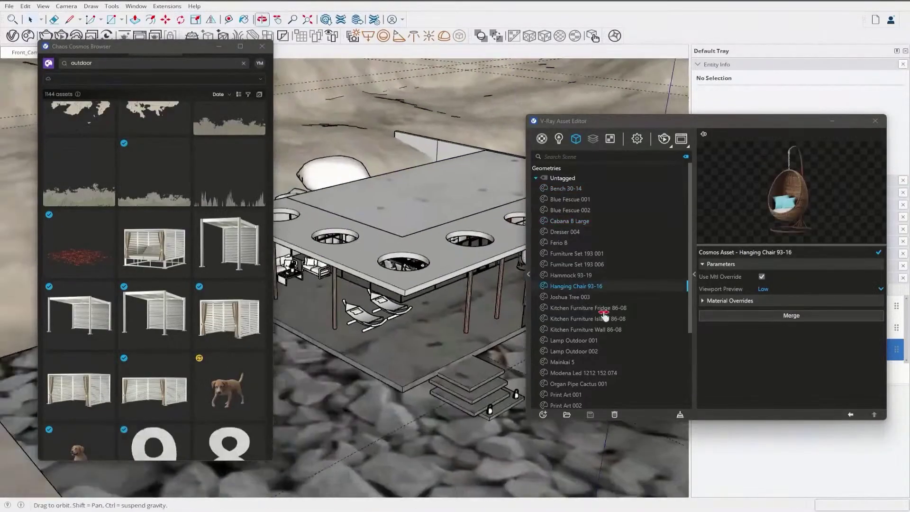
Place Dog 012 Walking on the terrace and Lawn Berm 211 038 01 on the gravel in front of the railing.
{"action": "left_click", "coordinate": [228, 388]}
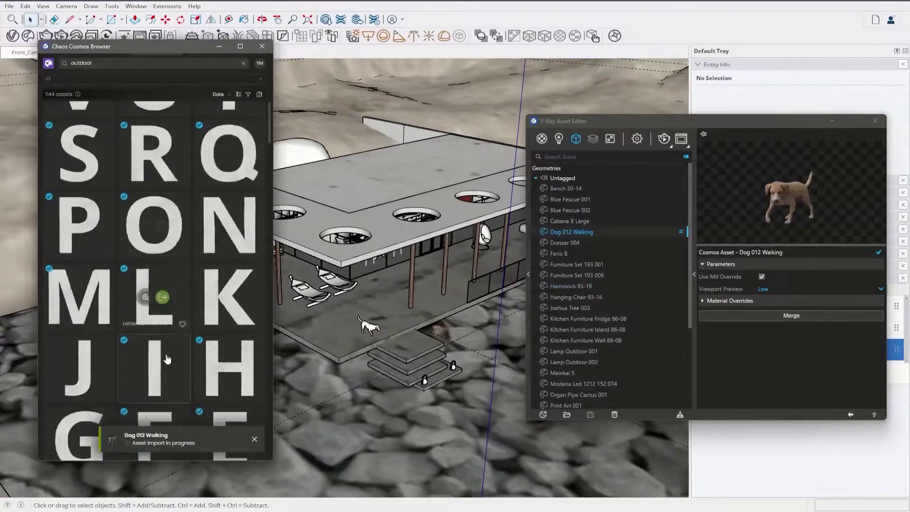
{"action": "left_click", "coordinate": [87, 313]}
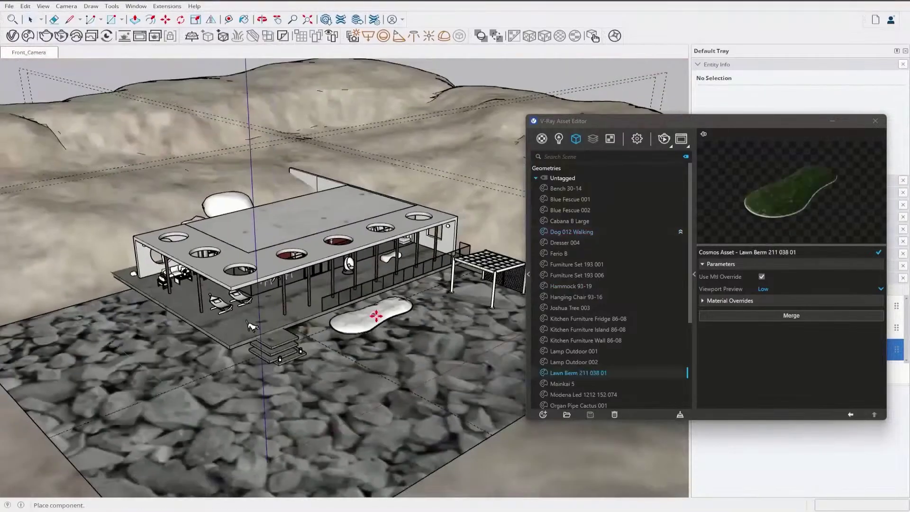
{"action": "left_click", "coordinate": [376, 315]}
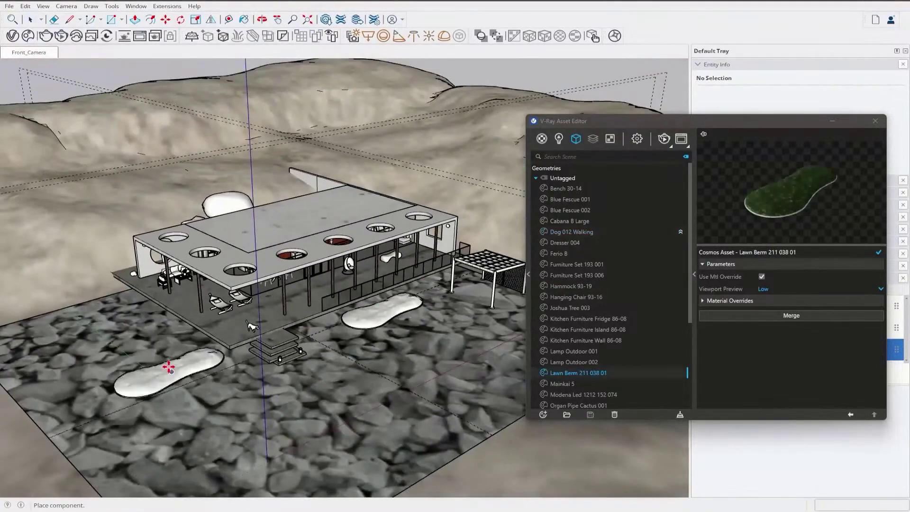
Place a second Lawn Berm 211 038 01 on the ground beyond the hammock side of the terrace and rotate it.
{"action": "left_click", "coordinate": [149, 323]}
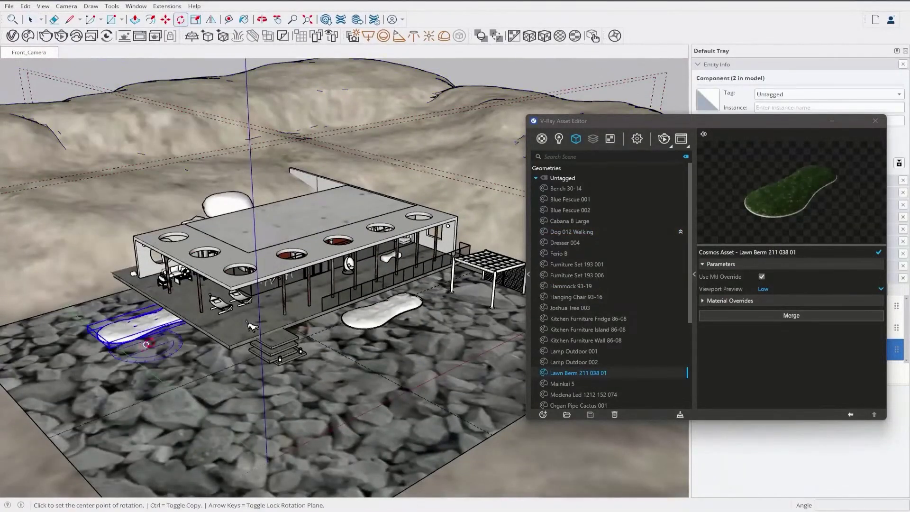
{"action": "left_click", "coordinate": [142, 326]}
{"action": "left_click", "coordinate": [180, 327]}
{"action": "left_click", "coordinate": [147, 303]}
Place Lawn Berm 211 038 03 under two roof openings and plant California Palm Tree 110-62 and 110-61 on them.
{"action": "left_click", "coordinate": [91, 37]}
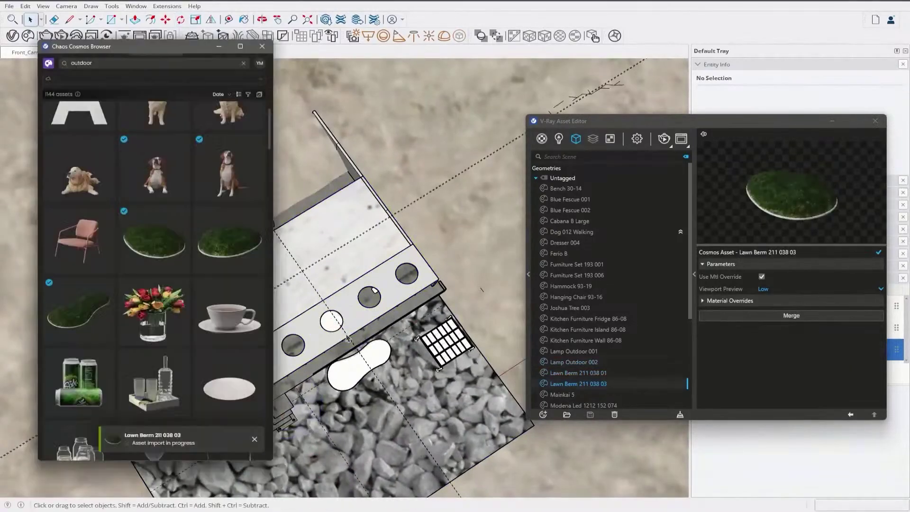
{"action": "middle_click_drag", "start_coordinate": [348, 338], "coordinate": [299, 222]}
{"action": "type", "text": "mpalm"}
{"action": "key", "text": "Return"}
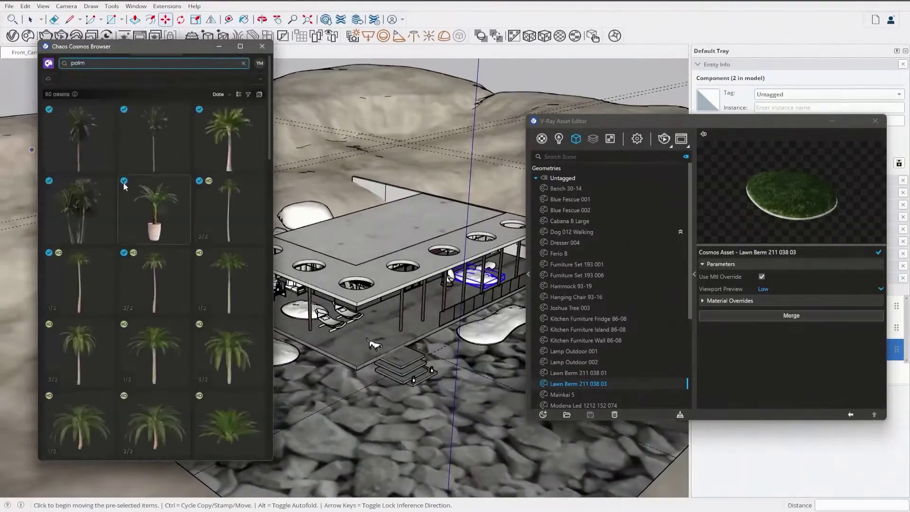
{"action": "left_click", "coordinate": [157, 256]}
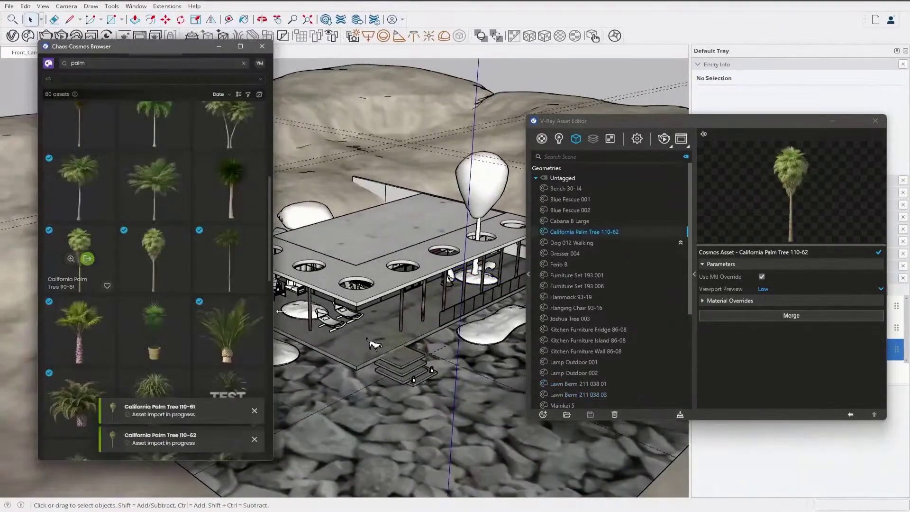
{"action": "left_click", "coordinate": [78, 252]}
{"action": "scroll", "coordinate": [374, 241], "scroll_direction": "up", "scroll_amount": 6}
{"action": "scroll", "coordinate": [378, 236], "scroll_direction": "down", "scroll_amount": 5}
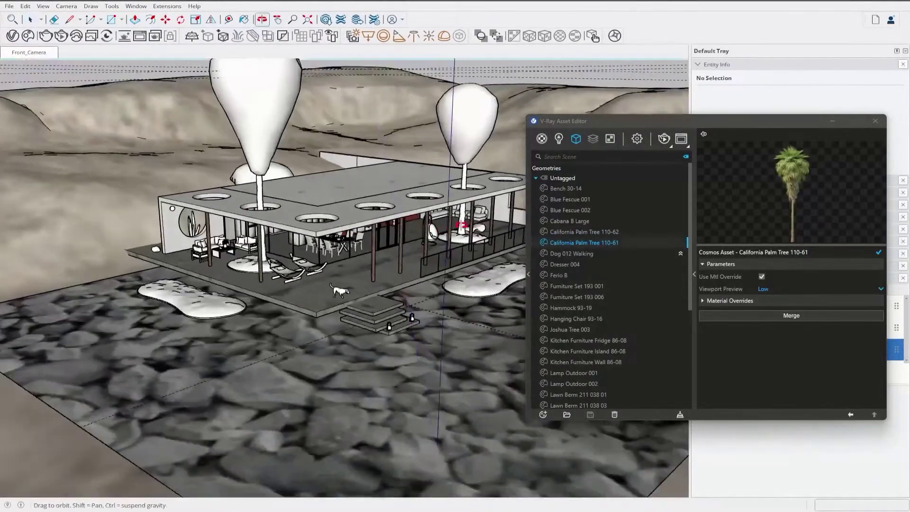
Place Pickup Truck 002 from the Vehicles category under the cabana and rotate it to fit.
{"action": "left_click", "coordinate": [614, 36]}
{"action": "left_click", "coordinate": [83, 164]}
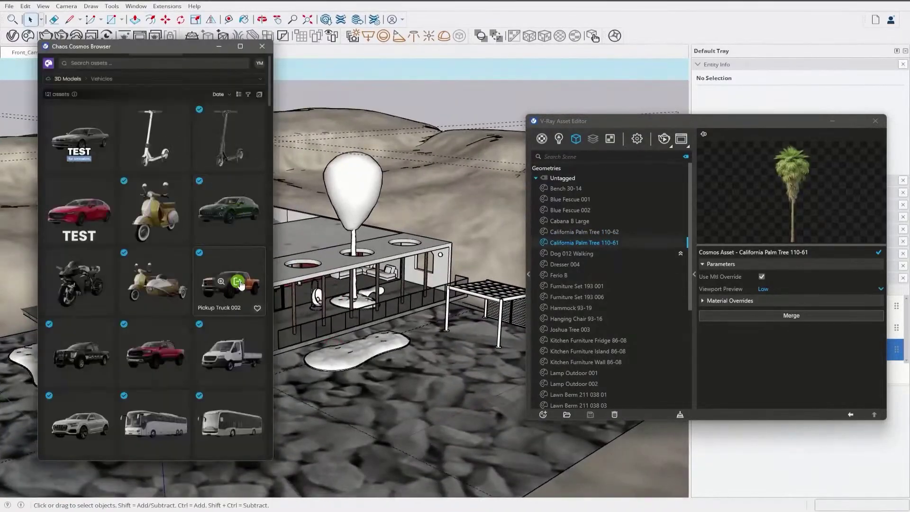
{"action": "left_click", "coordinate": [230, 284]}
{"action": "left_click", "coordinate": [511, 355]}
{"action": "key", "text": "q"}
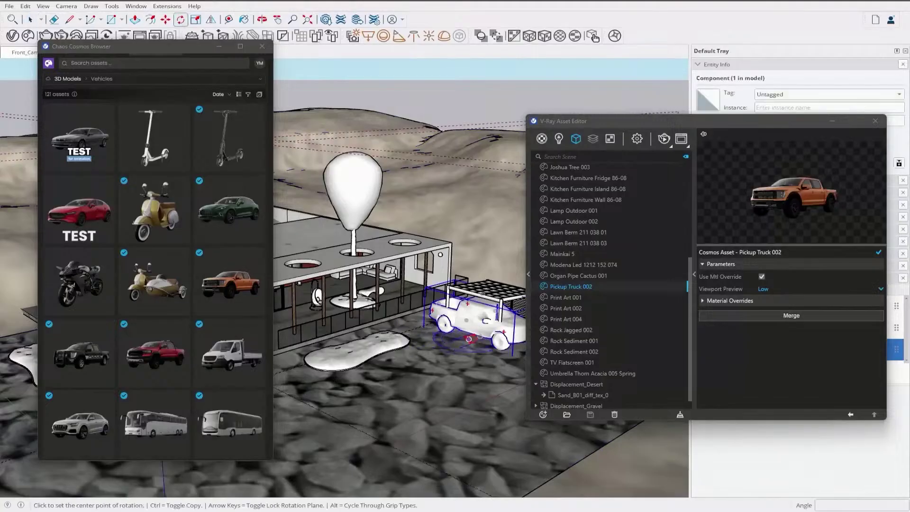
{"action": "left_click", "coordinate": [500, 343]}
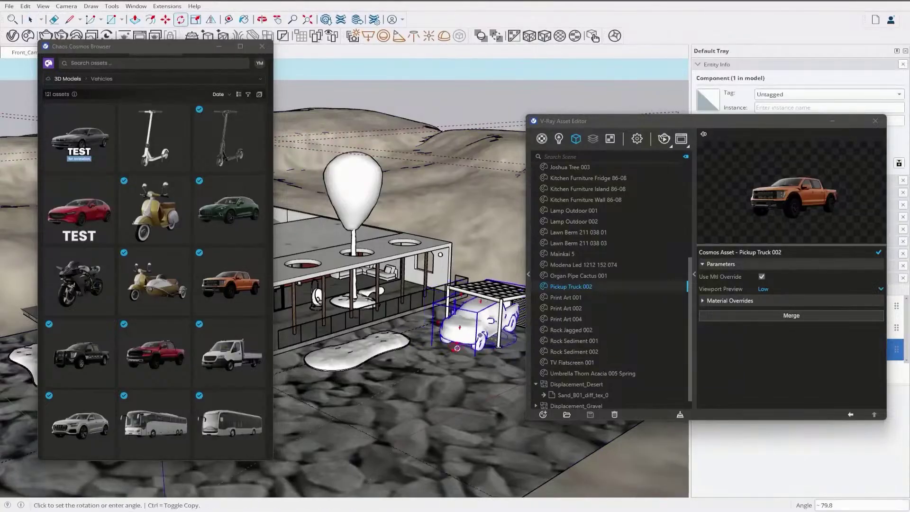
{"action": "left_click", "coordinate": [369, 261]}
Place Motorcycle 005 on the gravel beside the entrance steps.
{"action": "middle_click_drag", "start_coordinate": [369, 261], "coordinate": [332, 341]}
{"action": "key", "text": "space"}
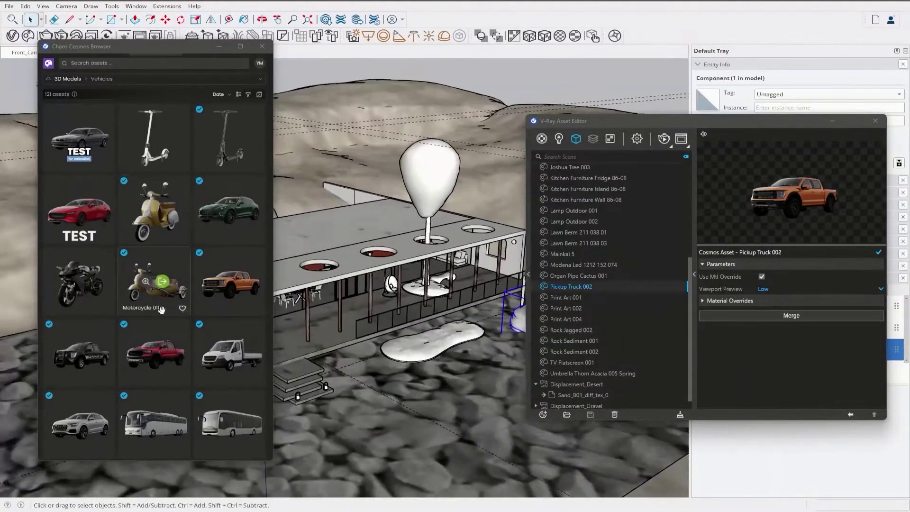
{"action": "scroll", "coordinate": [141, 243], "scroll_direction": "down", "scroll_amount": 10}
{"action": "left_click", "coordinate": [183, 194]}
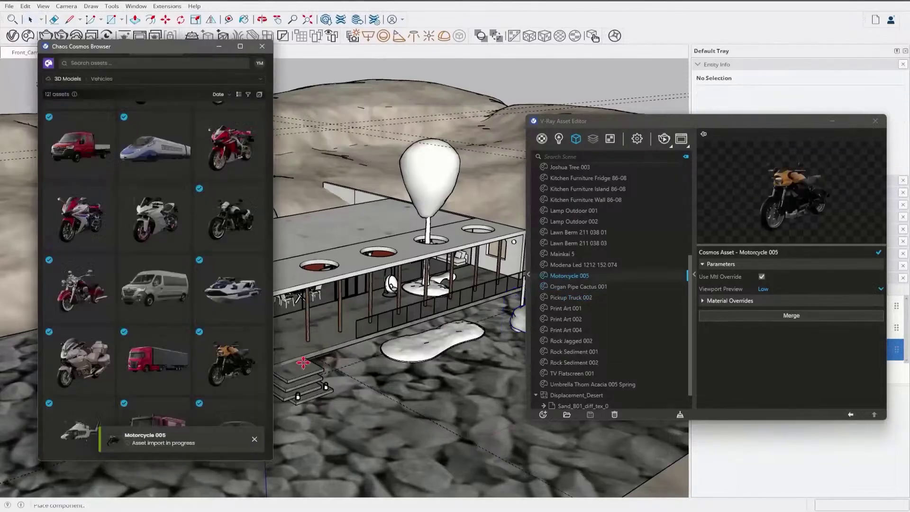
{"action": "left_click", "coordinate": [337, 374]}
{"action": "middle_click_drag", "start_coordinate": [337, 373], "coordinate": [216, 252]}
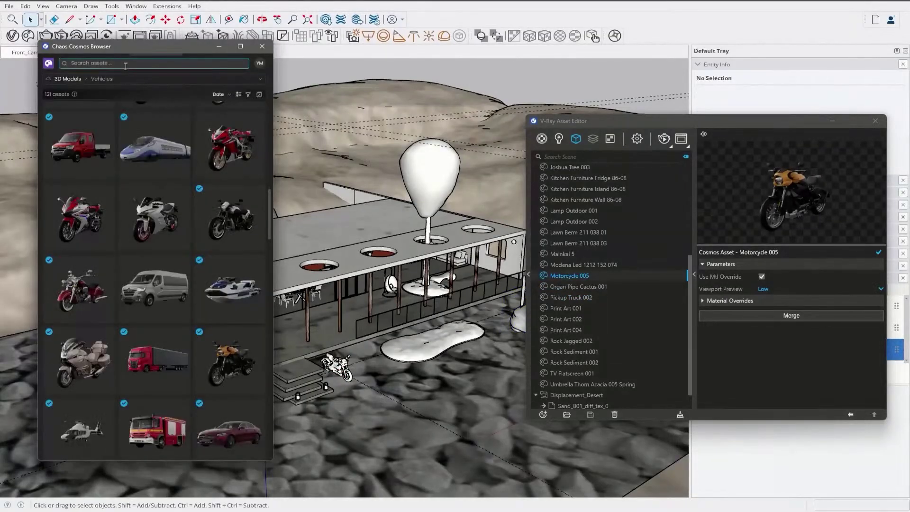
Search the People category for child and place the crouching man with a standing boy beside the motorcycle.
{"action": "left_click", "coordinate": [68, 78]}
{"action": "left_click", "coordinate": [71, 172]}
{"action": "left_click", "coordinate": [142, 63]}
{"action": "type", "text": "child"}
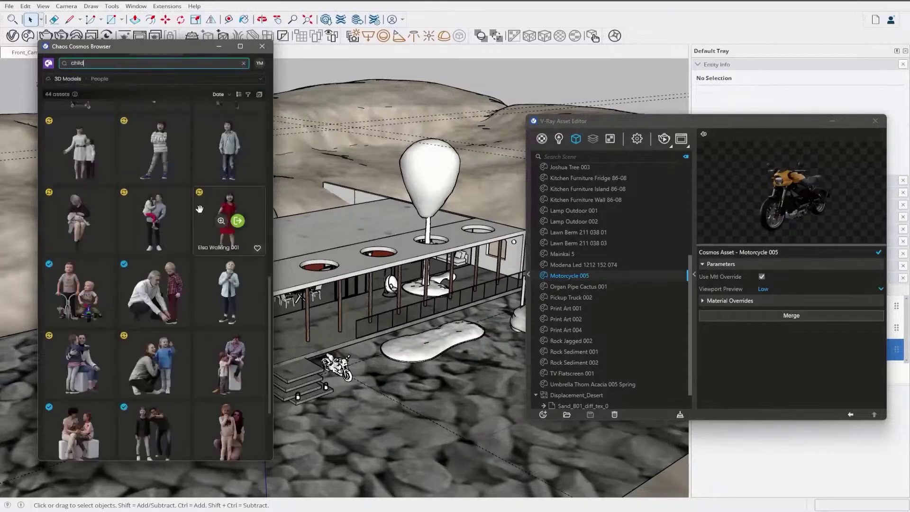
{"action": "left_click", "coordinate": [162, 204]}
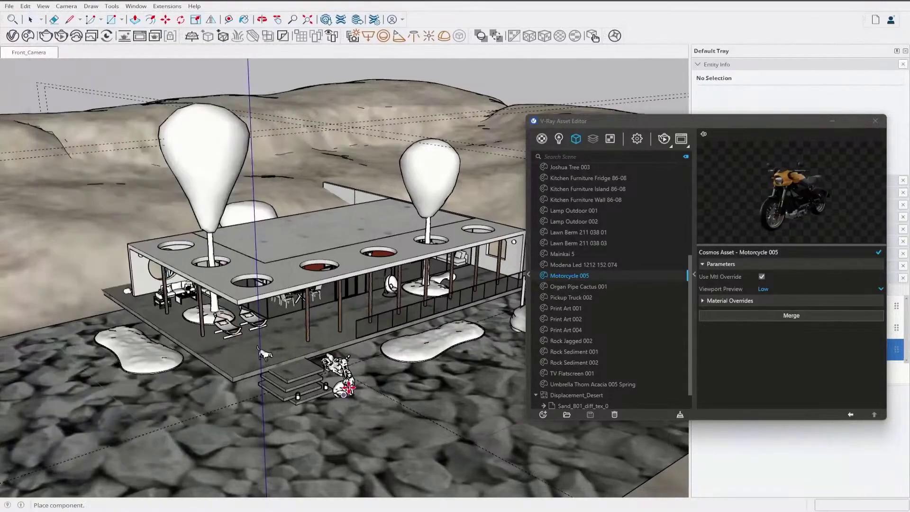
{"action": "scroll", "coordinate": [341, 389], "scroll_direction": "up", "scroll_amount": 3}
{"action": "scroll", "coordinate": [341, 388], "scroll_direction": "up", "scroll_amount": 2}
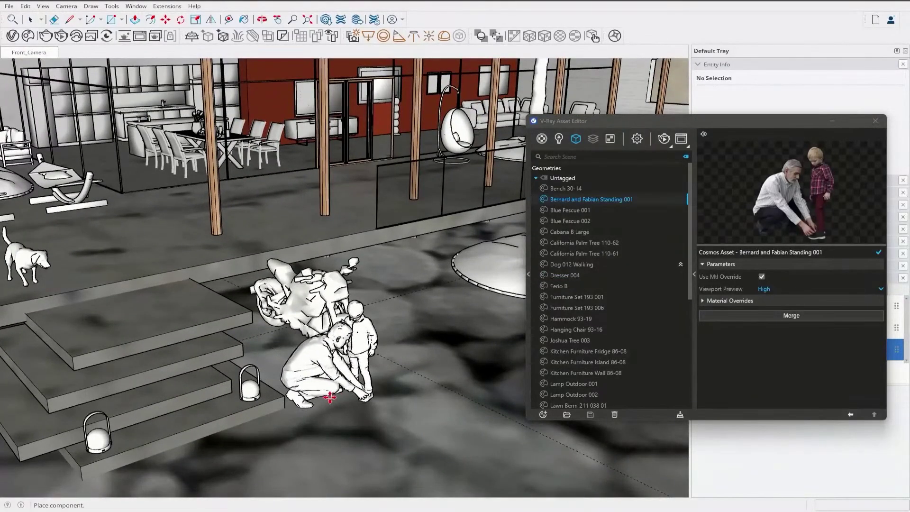
{"action": "left_click", "coordinate": [334, 397]}
Rotate the man-and-boy figure about 76.5 degrees around its base so it faces the motorcycle.
{"action": "left_click", "coordinate": [180, 19]}
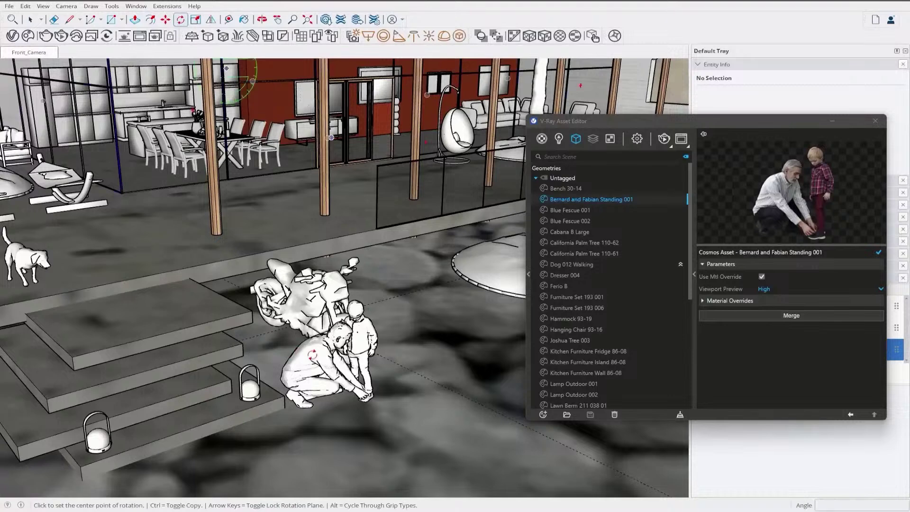
{"action": "left_click", "coordinate": [31, 19]}
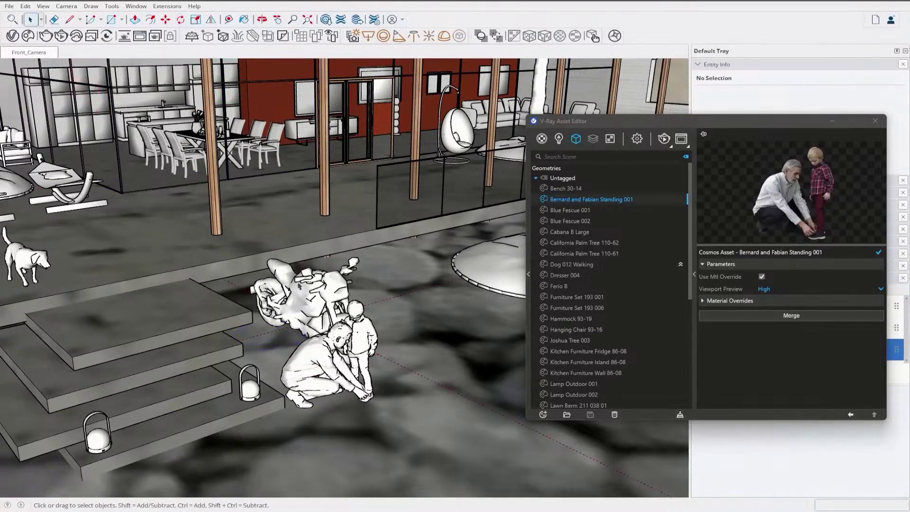
{"action": "left_click", "coordinate": [332, 370]}
{"action": "key", "text": "q"}
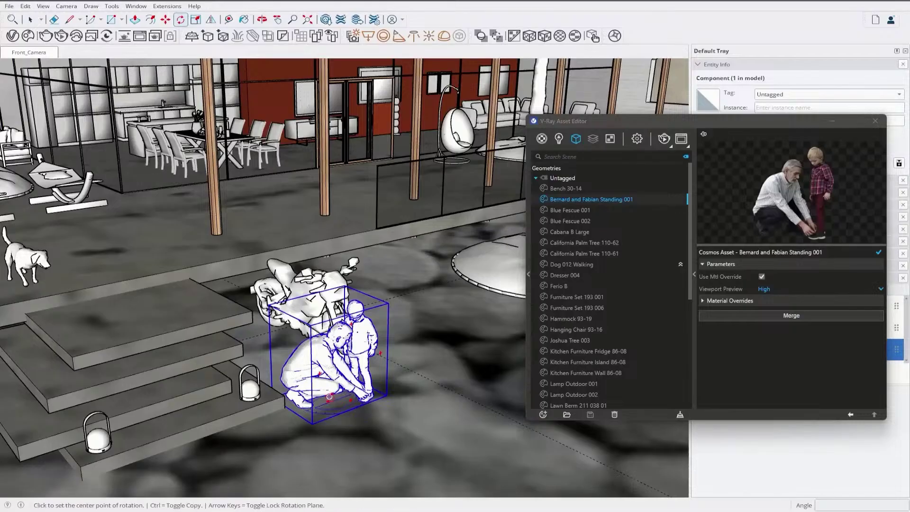
{"action": "left_click", "coordinate": [330, 397]}
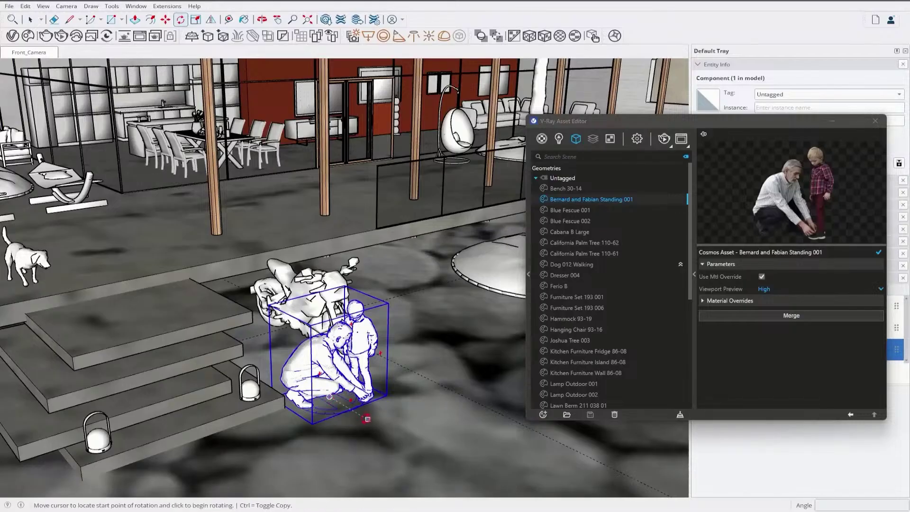
{"action": "left_click", "coordinate": [367, 420]}
{"action": "left_click", "coordinate": [411, 379]}
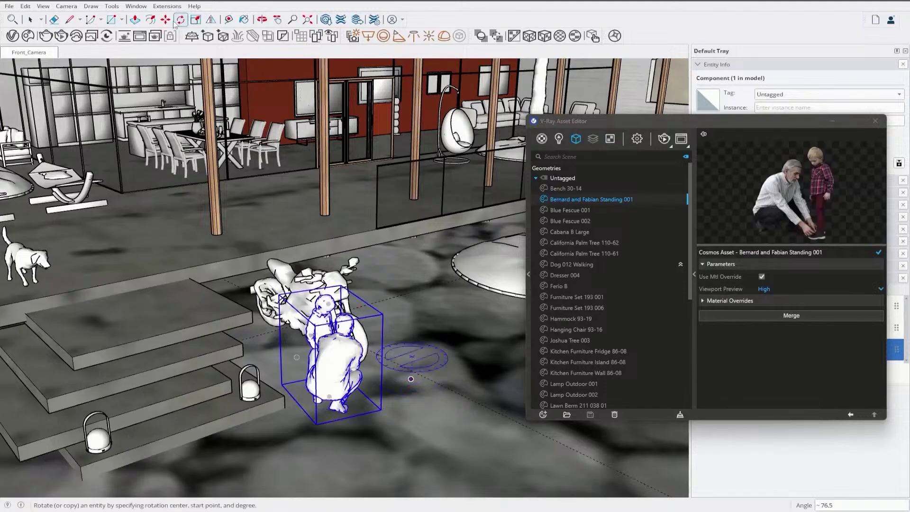
Move the motorcycle about 2' 7 1/8" away from the entrance steps, behind the man and boy.
{"action": "key", "text": "m"}
{"action": "key", "text": "space"}
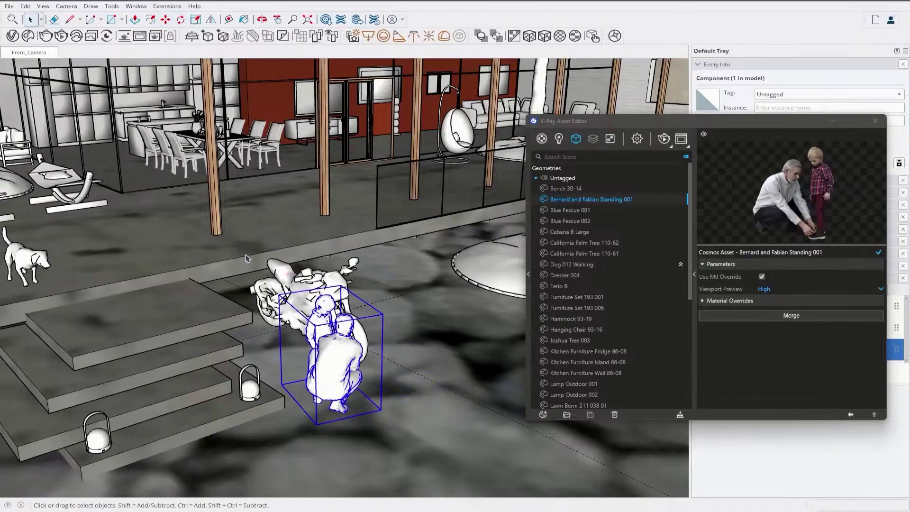
{"action": "left_click", "coordinate": [279, 266]}
{"action": "key", "text": "m"}
{"action": "left_click", "coordinate": [408, 360]}
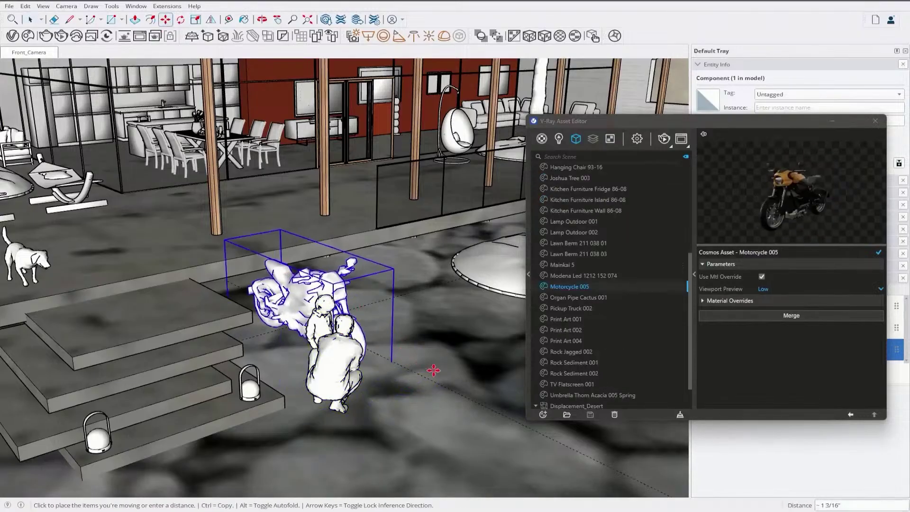
{"action": "left_click", "coordinate": [469, 388]}
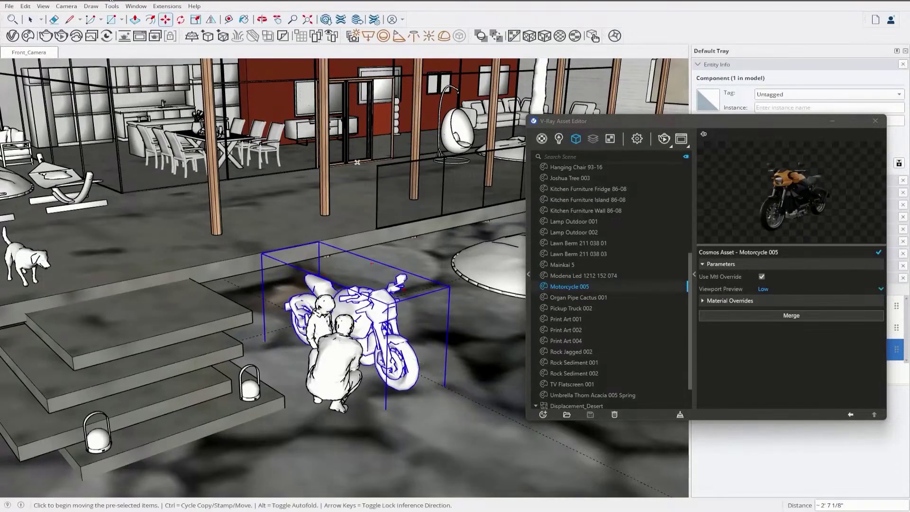
{"action": "left_click", "coordinate": [29, 20]}
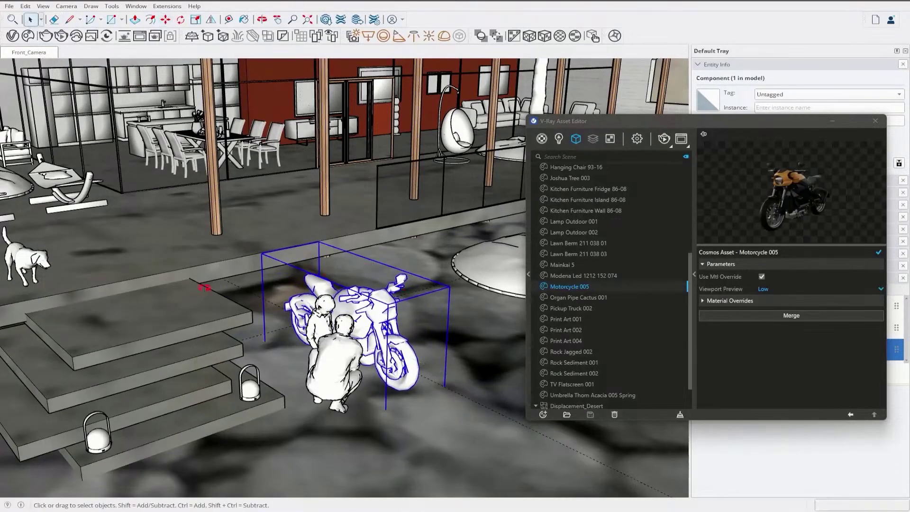
Search the Chaos Cosmos 3D Models for palm and place spiky plants on the two outdoor lawn berms.
{"action": "middle_click_drag", "start_coordinate": [204, 287], "coordinate": [255, 283]}
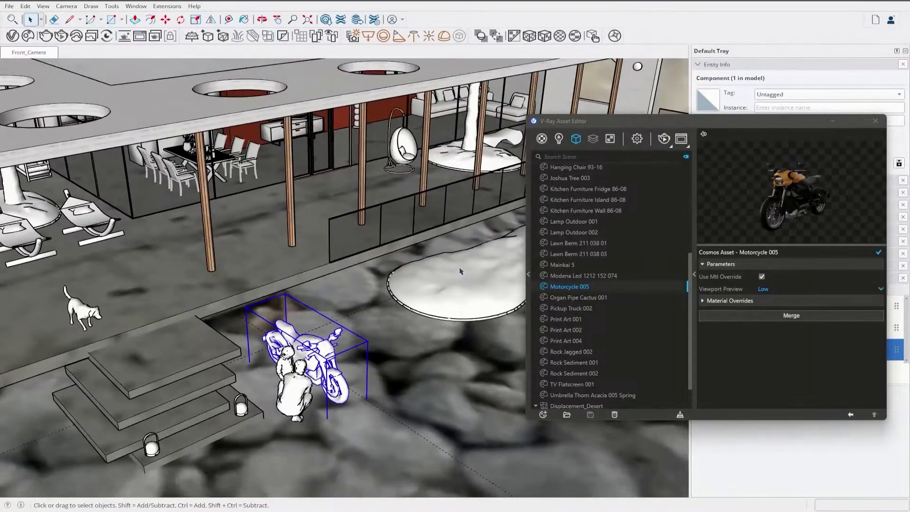
{"action": "left_click", "coordinate": [875, 123]}
{"action": "left_click", "coordinate": [28, 35]}
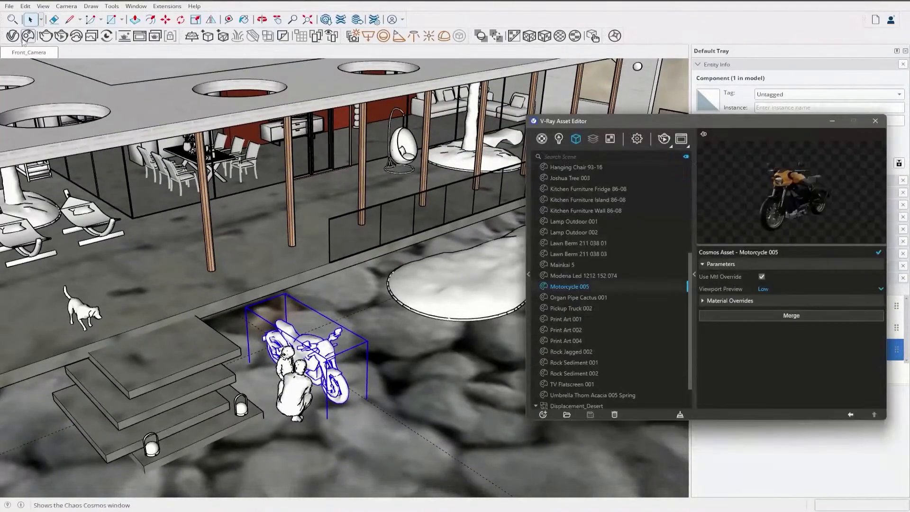
{"action": "left_click", "coordinate": [261, 78]}
{"action": "left_click", "coordinate": [83, 163]}
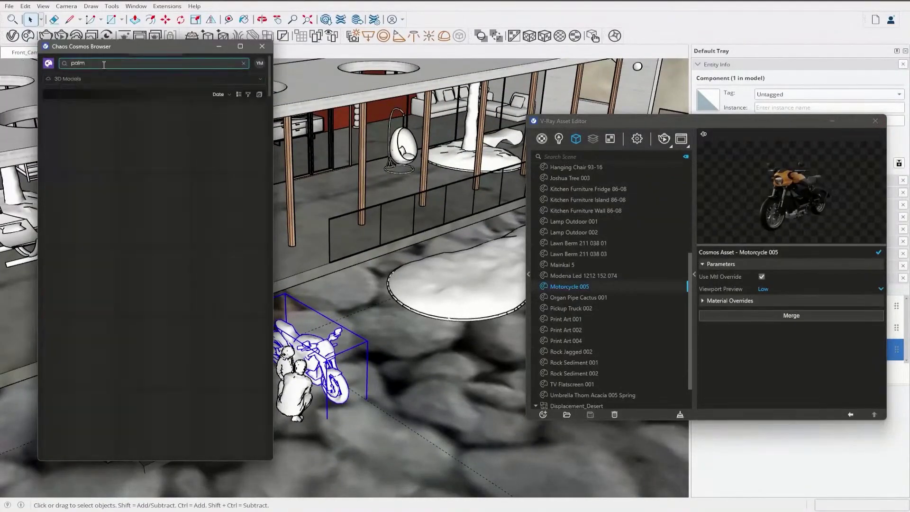
{"action": "scroll", "coordinate": [186, 302], "scroll_direction": "down", "scroll_amount": 5}
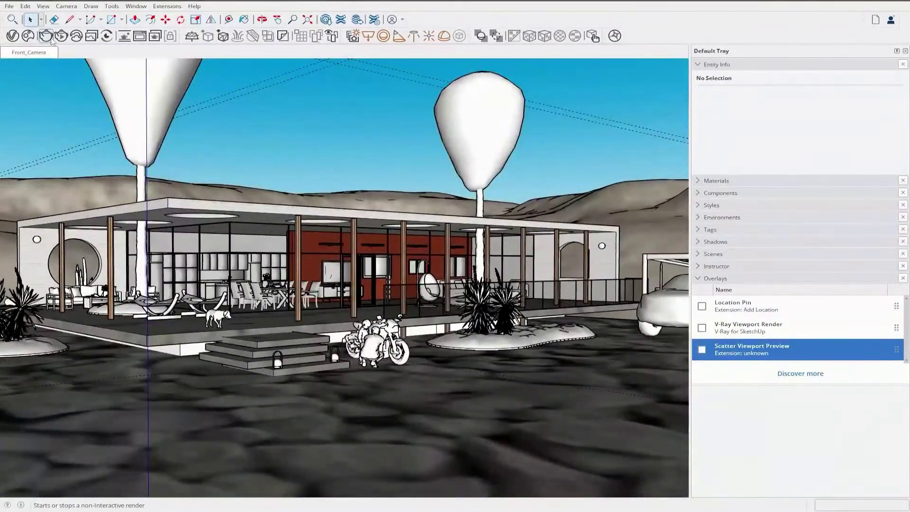
Render the front camera view in the V-Ray Frame Buffer and stop the rendering.
{"action": "left_click", "coordinate": [51, 38]}
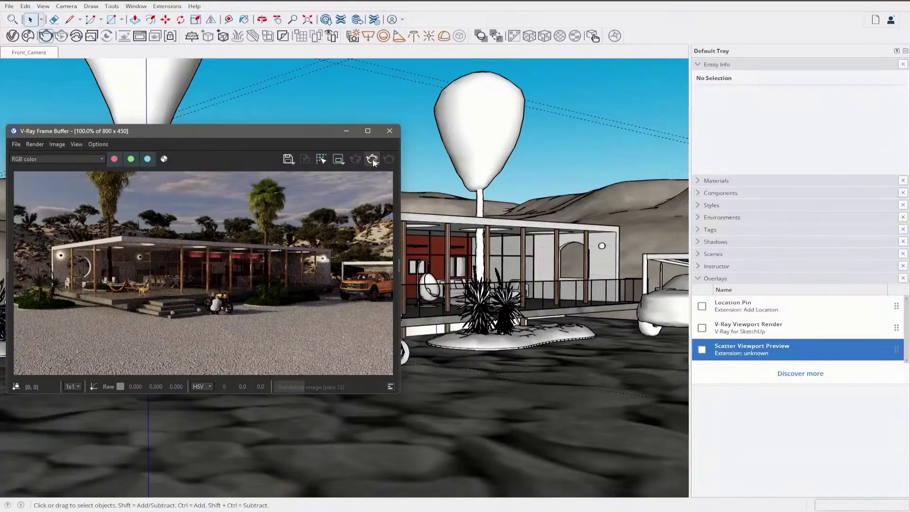
{"action": "left_click", "coordinate": [373, 158]}
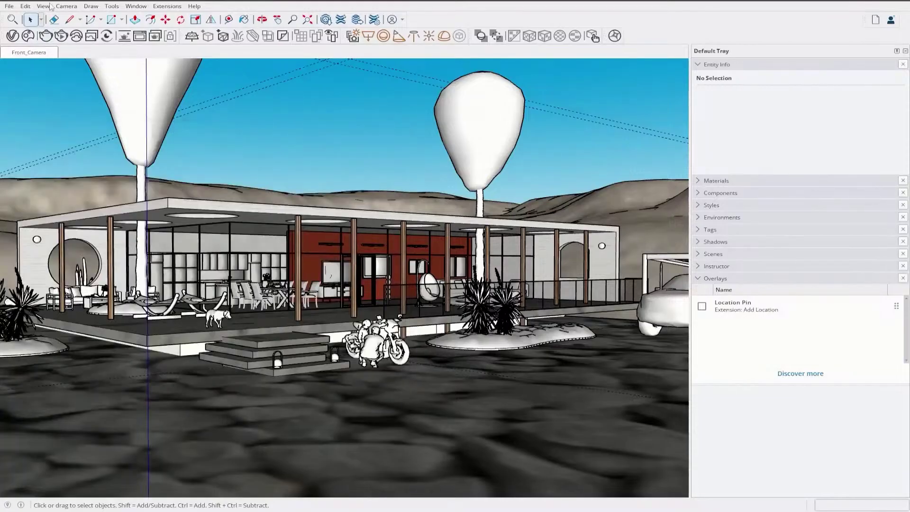
Open the model desert_house_model03.skp from the Webinar folder.
{"action": "left_click", "coordinate": [9, 7]}
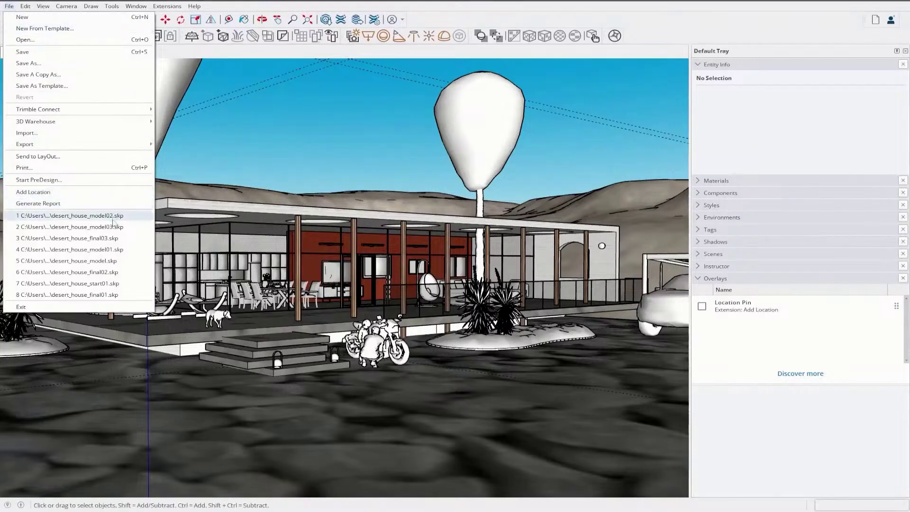
{"action": "left_click", "coordinate": [52, 43]}
{"action": "left_click", "coordinate": [71, 73]}
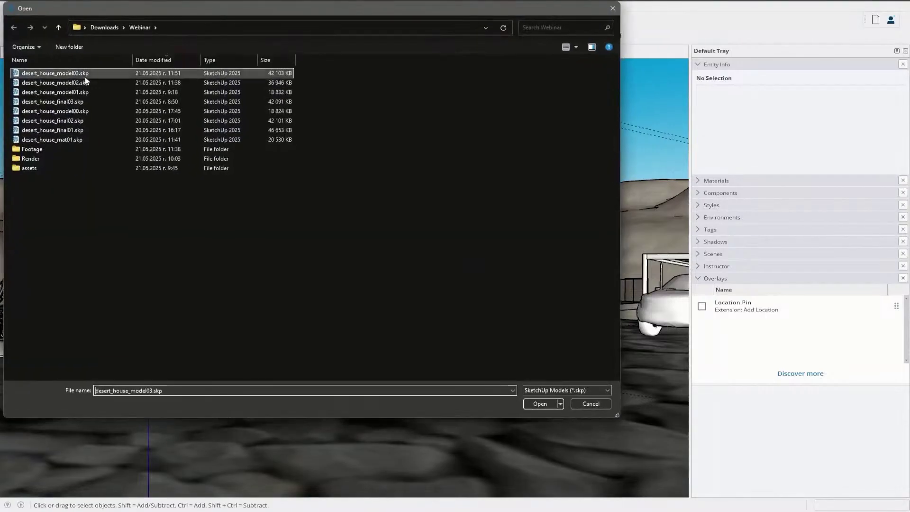
{"action": "left_click", "coordinate": [541, 404]}
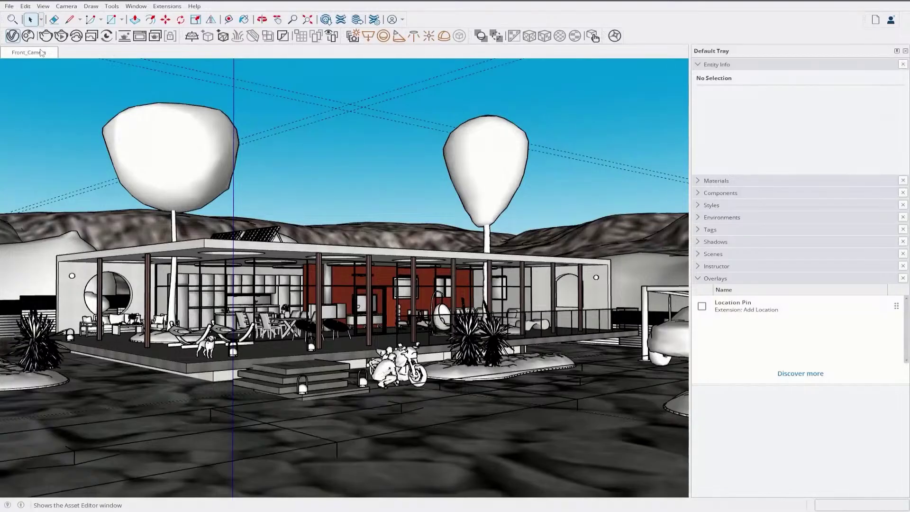
Render the front camera view of the opened model with V-Ray and stop the rendering.
{"action": "left_click", "coordinate": [47, 38]}
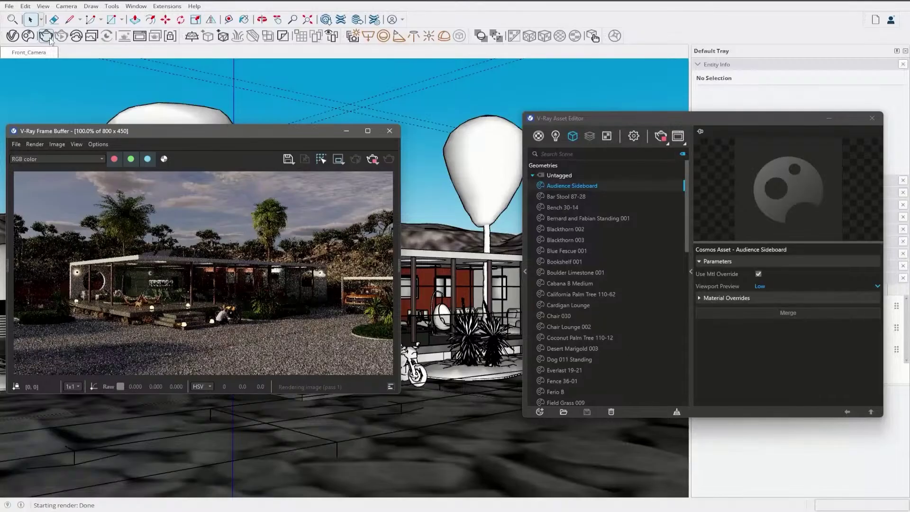
{"action": "left_click", "coordinate": [377, 163]}
{"action": "left_click", "coordinate": [381, 183]}
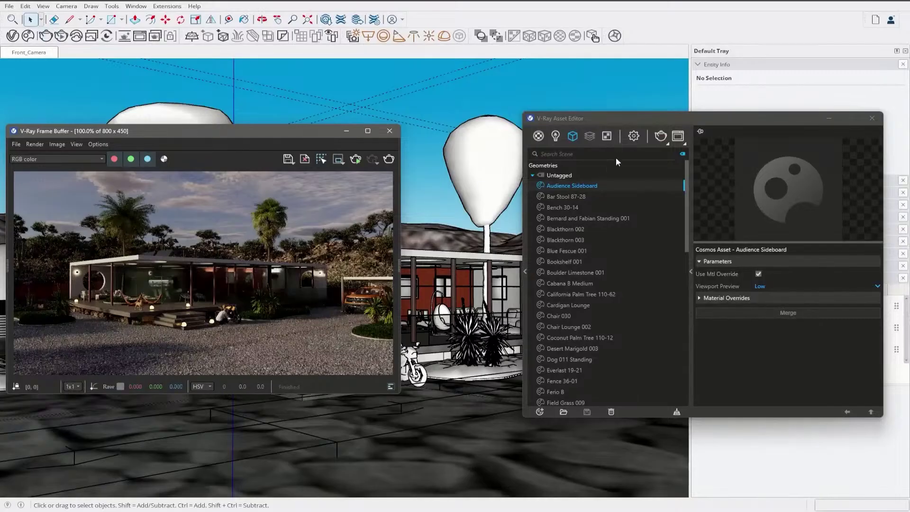
In the V-Ray render settings, set the denoiser to NVIDIA AI and the camera's exposure value to 13.
{"action": "left_click", "coordinate": [632, 137]}
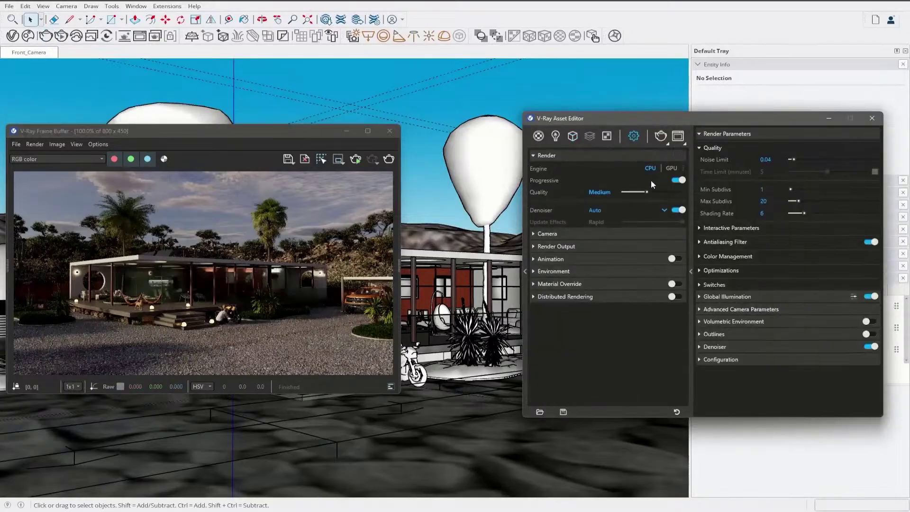
{"action": "left_click", "coordinate": [607, 209]}
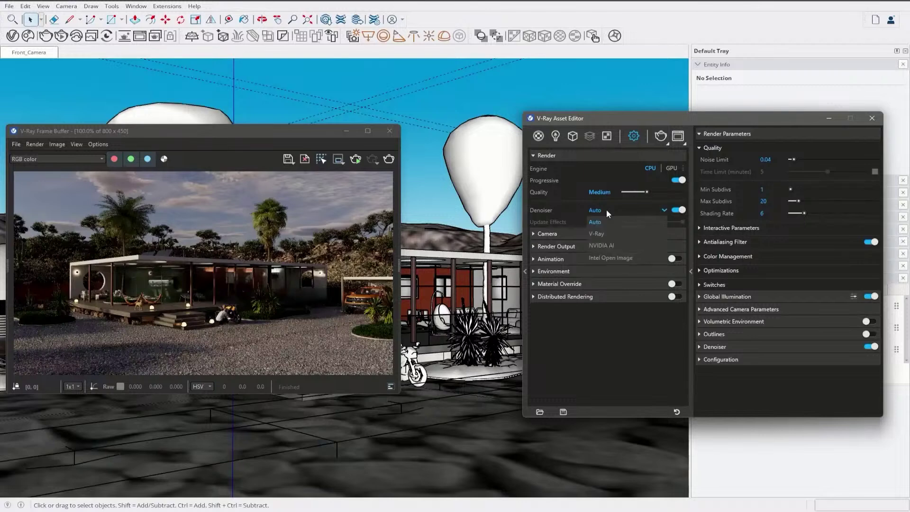
{"action": "left_click", "coordinate": [612, 245]}
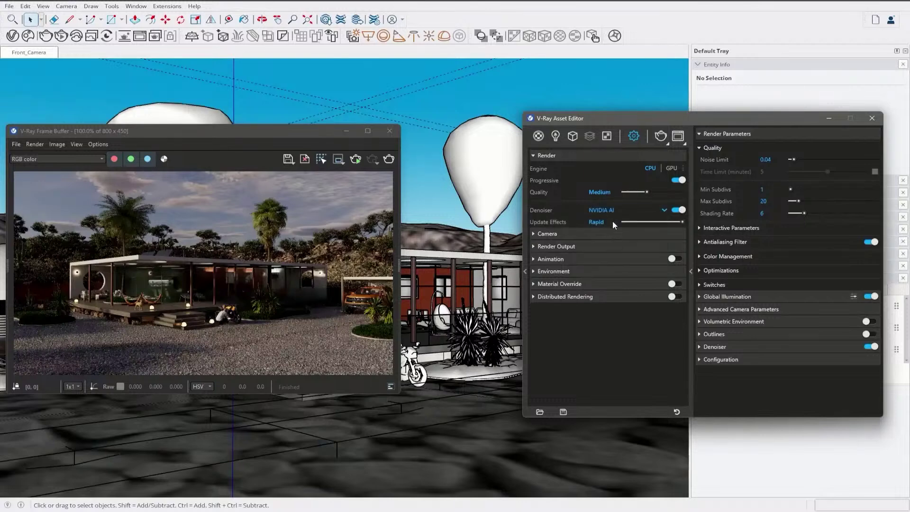
{"action": "left_click", "coordinate": [549, 233]}
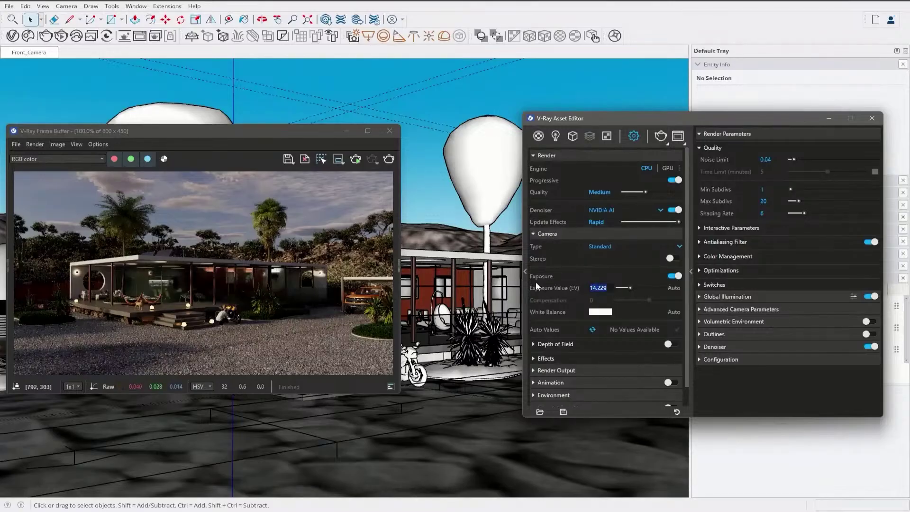
{"action": "type", "text": "13"}
{"action": "key", "text": "Return"}
Turn on the safe frame and set the render output size to 1920 x 1080.
{"action": "left_click", "coordinate": [553, 371]}
{"action": "scroll", "coordinate": [552, 368], "scroll_direction": "down", "scroll_amount": 1}
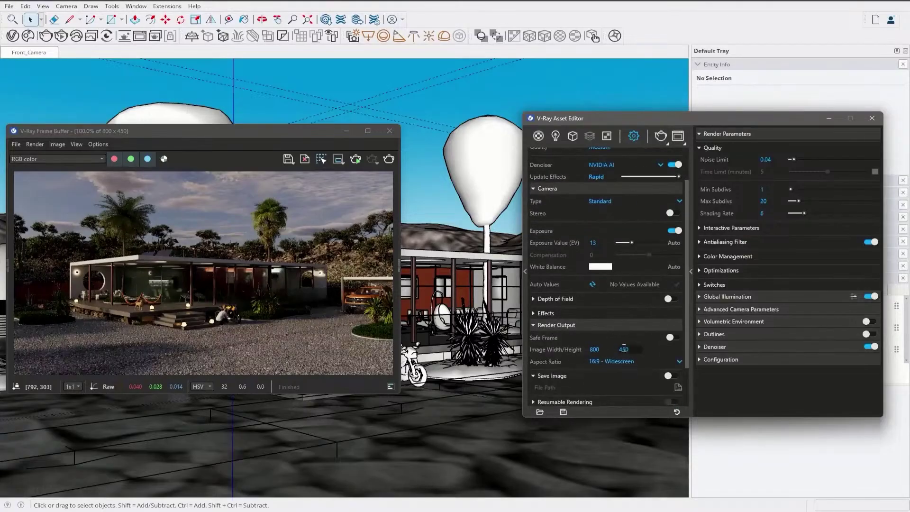
{"action": "left_click", "coordinate": [677, 338]}
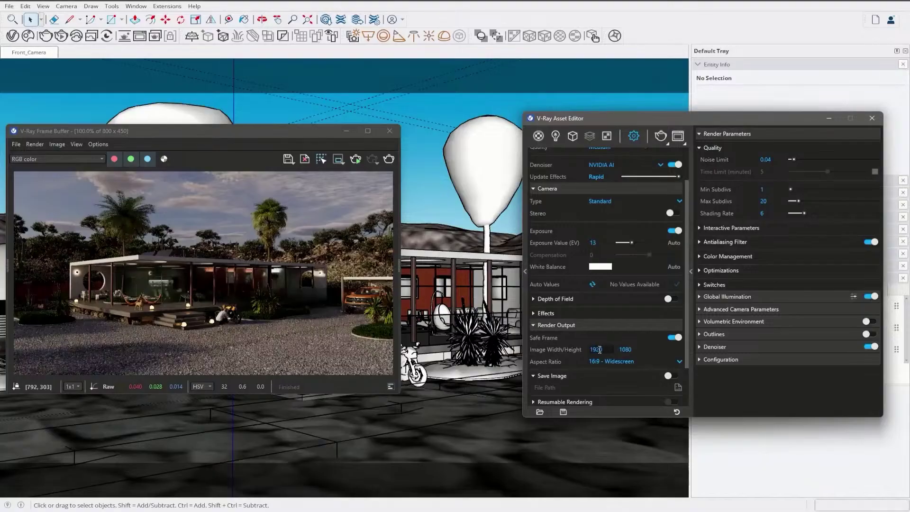
{"action": "scroll", "coordinate": [576, 360], "scroll_direction": "down", "scroll_amount": 1}
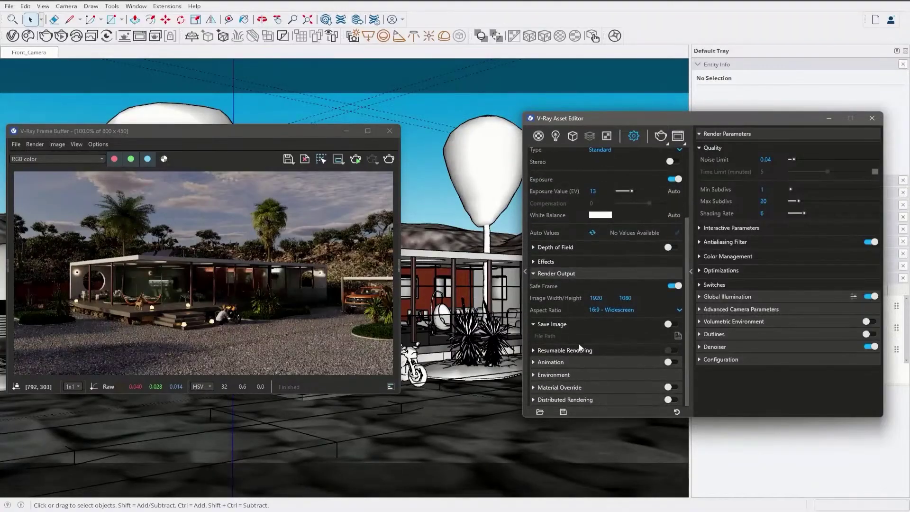
Render the view at the new output size and zoom the frame buffer image to fit.
{"action": "left_click", "coordinate": [660, 136]}
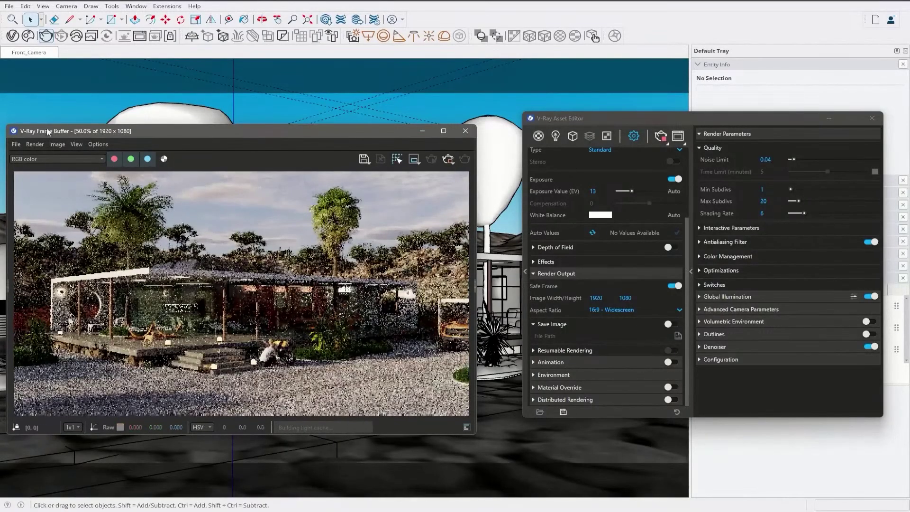
{"action": "left_click", "coordinate": [76, 144]}
{"action": "mouse_move", "coordinate": [77, 166]}
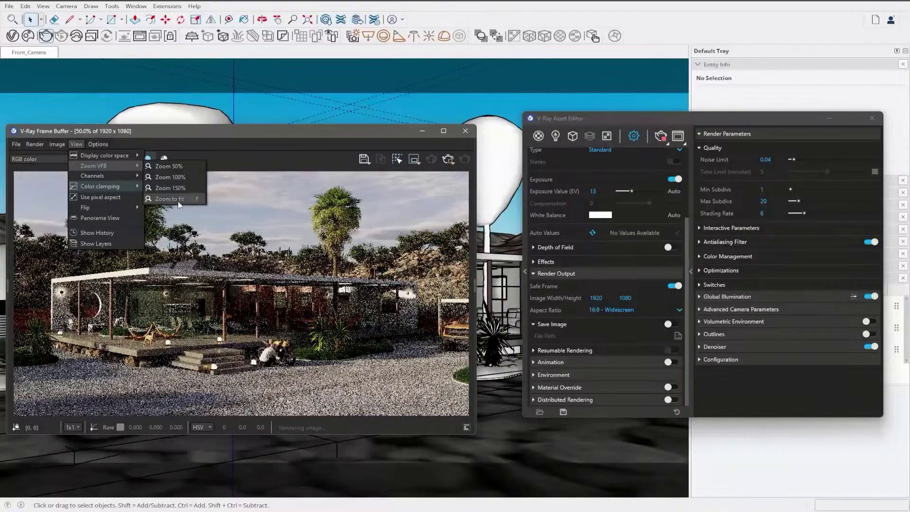
{"action": "left_click", "coordinate": [167, 199]}
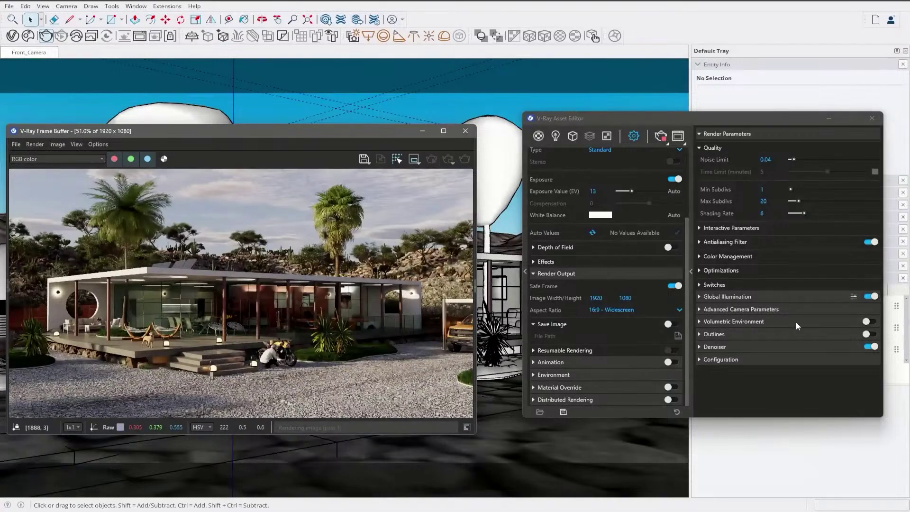
Enable the Volumetric Environment, expand its Aerial Perspective settings and start an interactive render.
{"action": "left_click", "coordinate": [870, 324]}
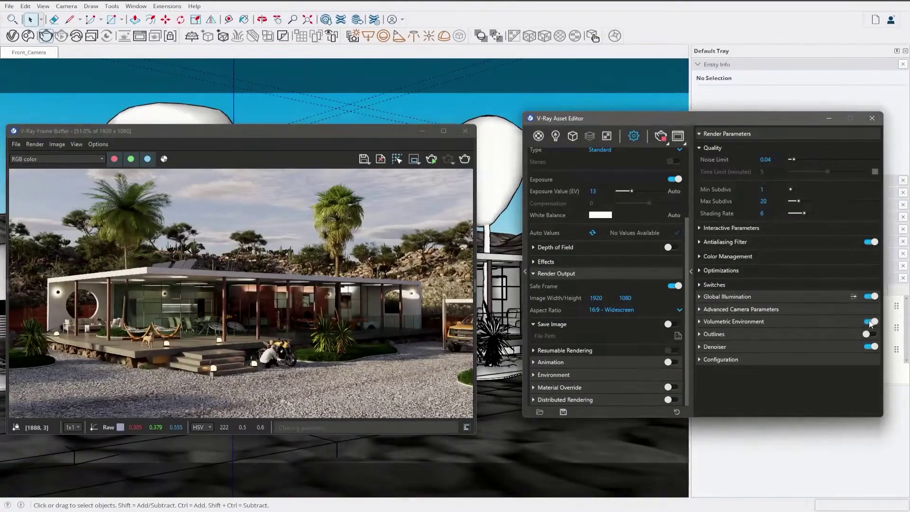
{"action": "left_click", "coordinate": [748, 322]}
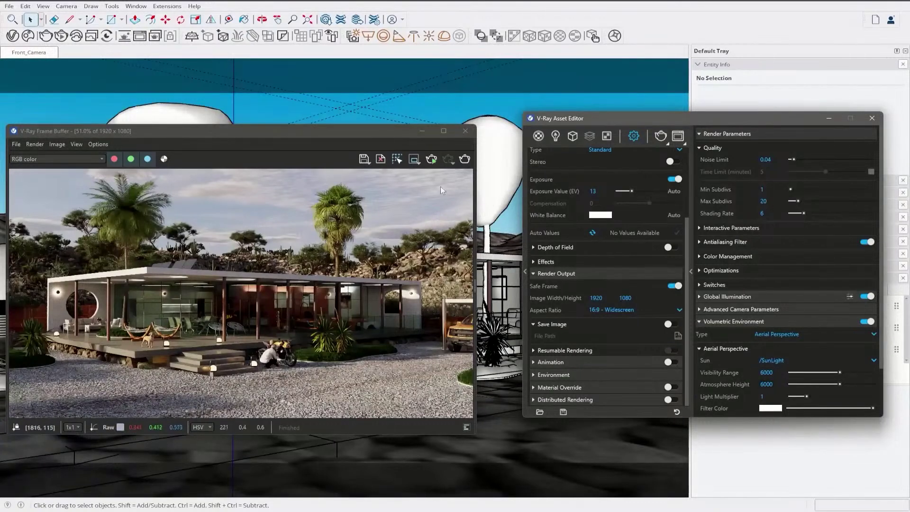
{"action": "left_click", "coordinate": [473, 247]}
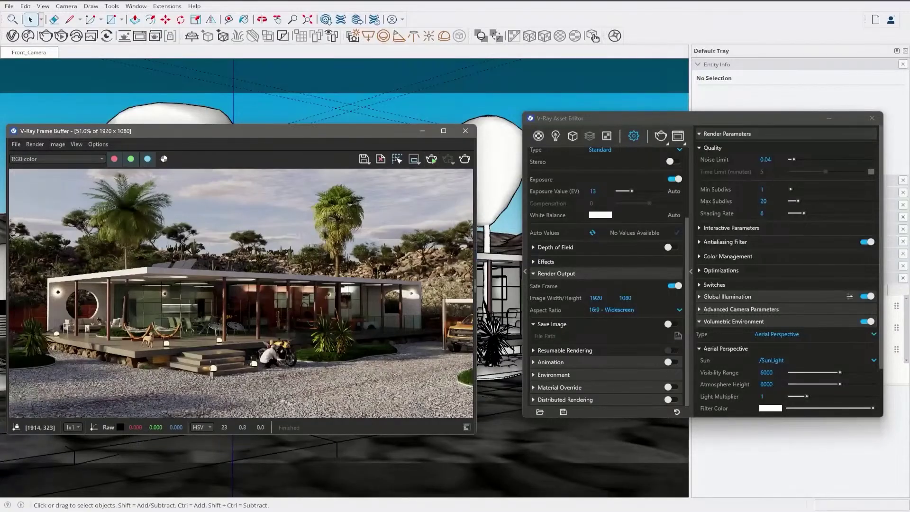
{"action": "left_click", "coordinate": [61, 35]}
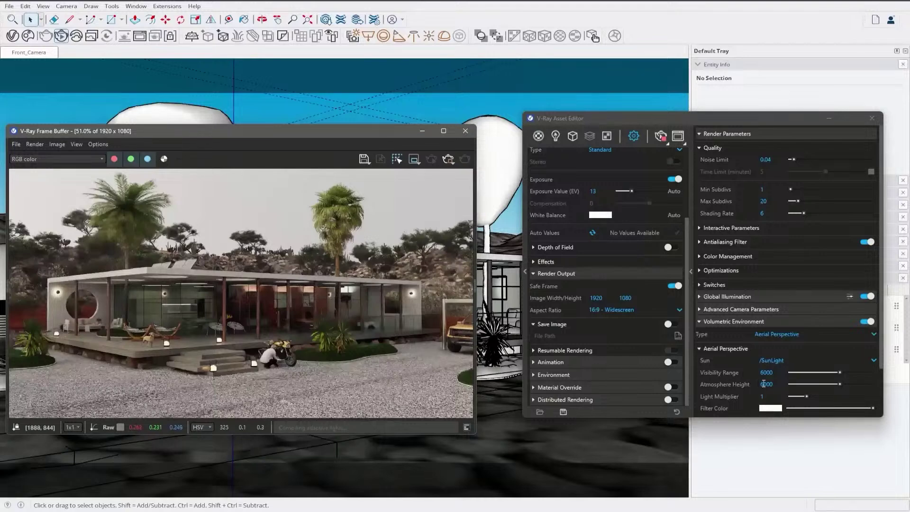
Set the aerial perspective's atmosphere height to 30 and its visibility range to 3000.
{"action": "left_click", "coordinate": [768, 384]}
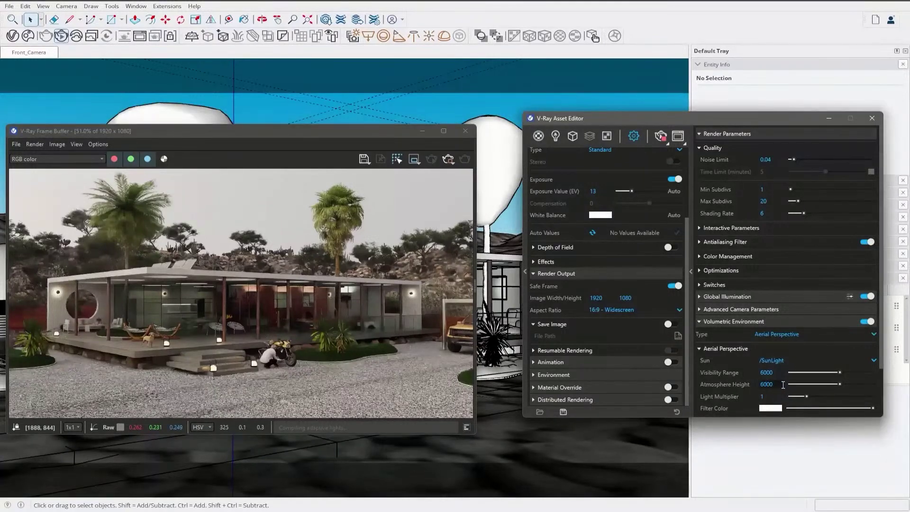
{"action": "type", "text": "30"}
{"action": "key", "text": "Return"}
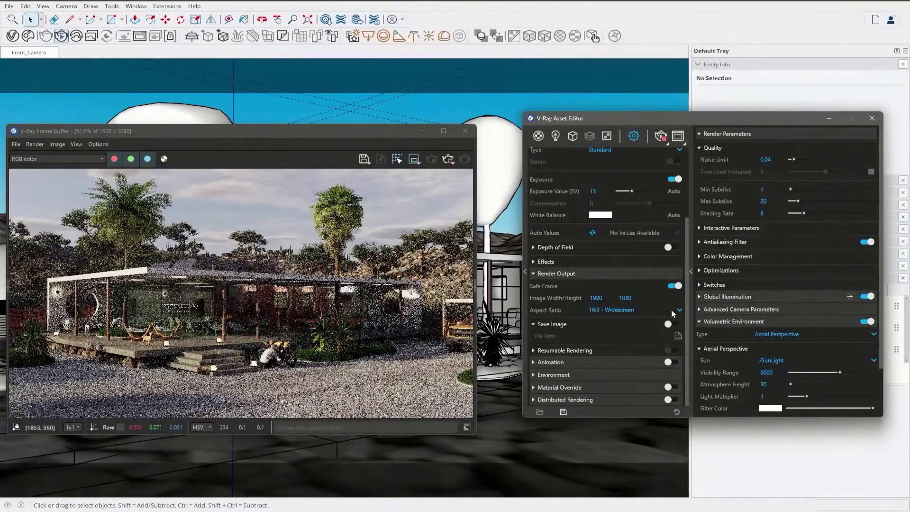
{"action": "double_click", "coordinate": [764, 372]}
{"action": "type", "text": "3000"}
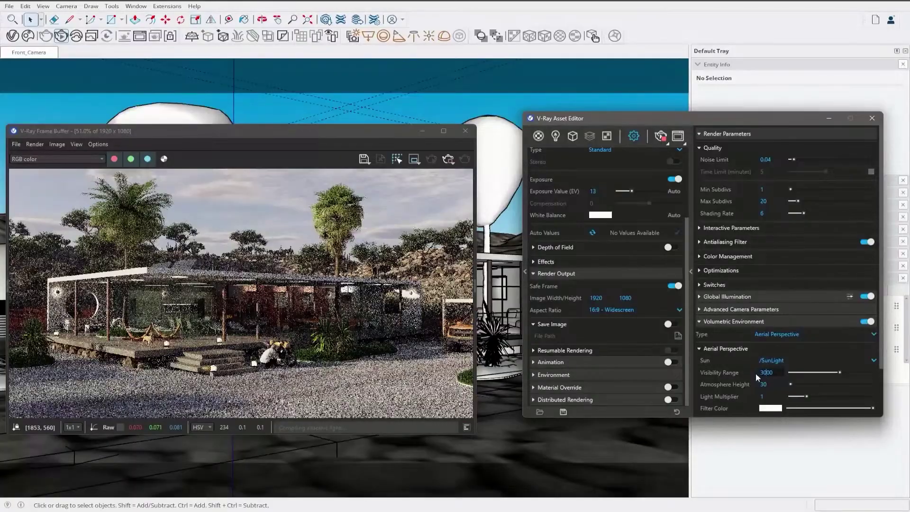
{"action": "key", "text": "Return"}
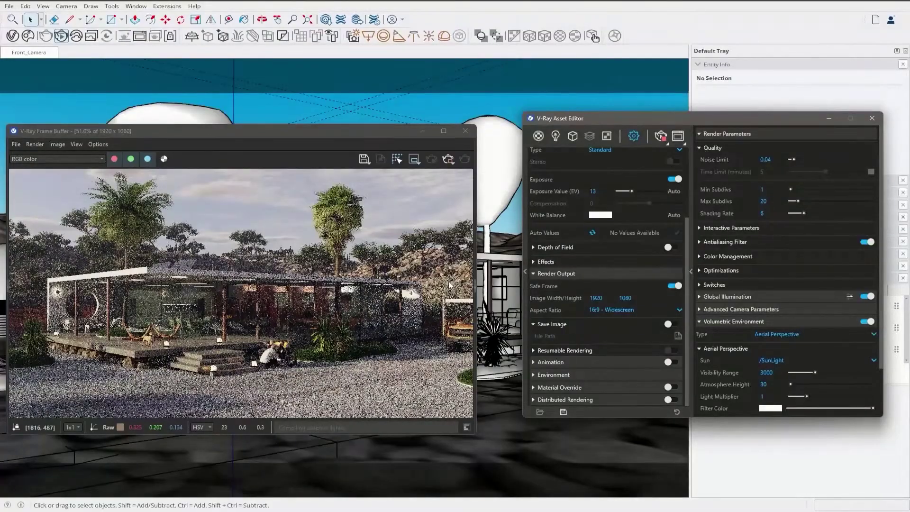
Show the frame buffer's layer list and switch off the Filmic tonemap layer.
{"action": "left_click", "coordinate": [474, 285]}
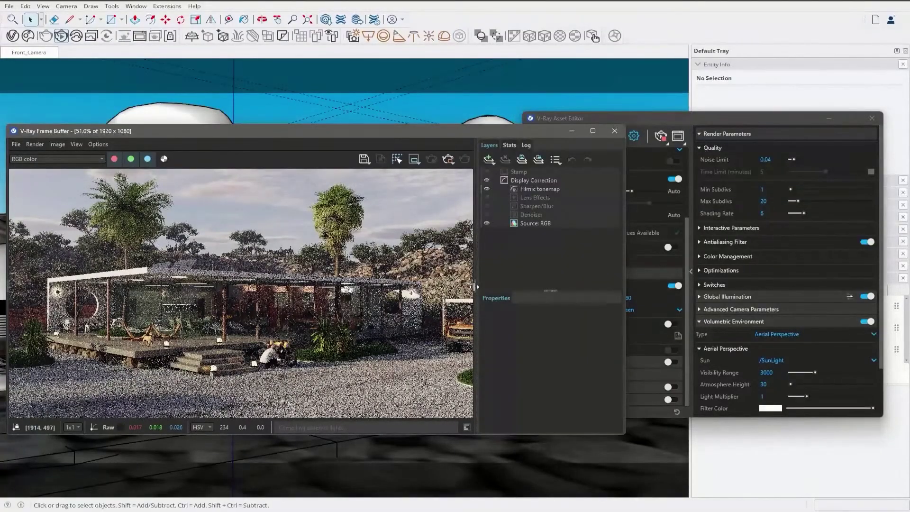
{"action": "left_click", "coordinate": [529, 189]}
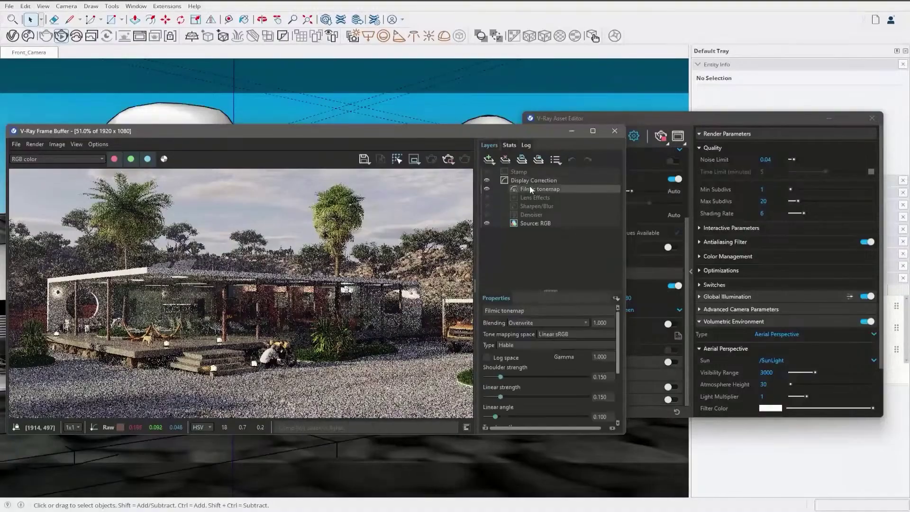
{"action": "left_click", "coordinate": [486, 188]}
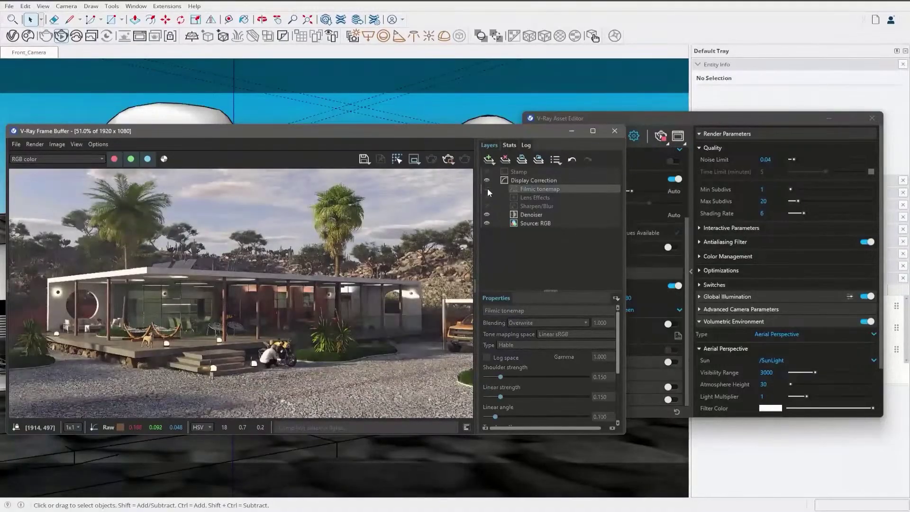
Try the Warm Valley and Urban Edge filters on the render and settle on the Muted Elegance filter.
{"action": "left_click_drag", "start_coordinate": [9, 285], "coordinate": [73, 285]}
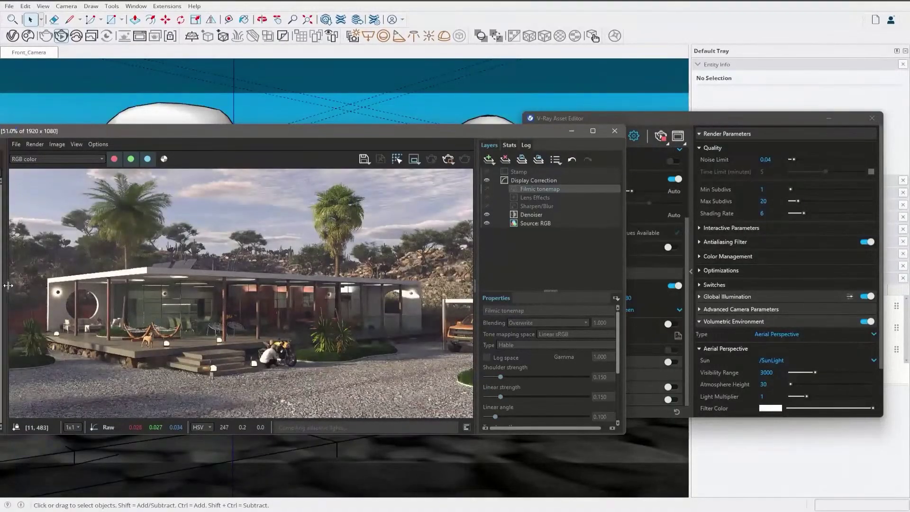
{"action": "left_click_drag", "start_coordinate": [213, 132], "coordinate": [306, 128]}
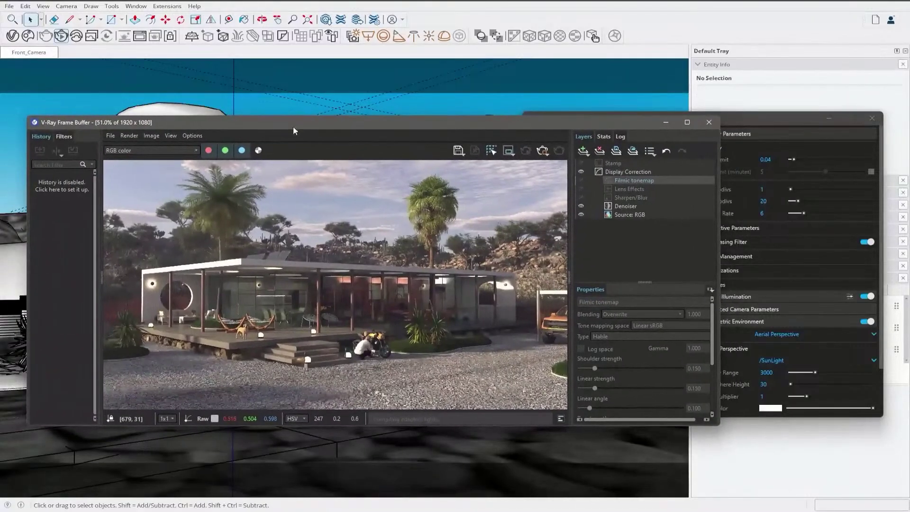
{"action": "left_click", "coordinate": [61, 136]}
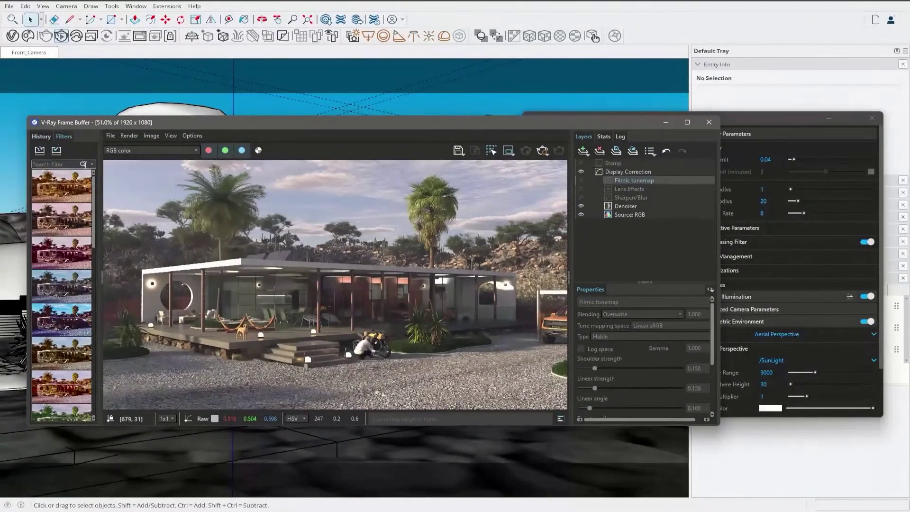
{"action": "left_click", "coordinate": [60, 189]}
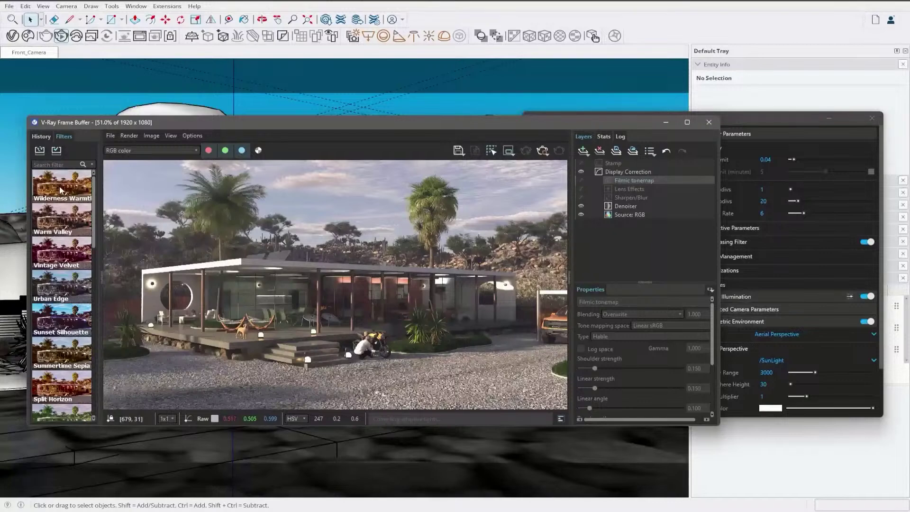
{"action": "left_click", "coordinate": [64, 220]}
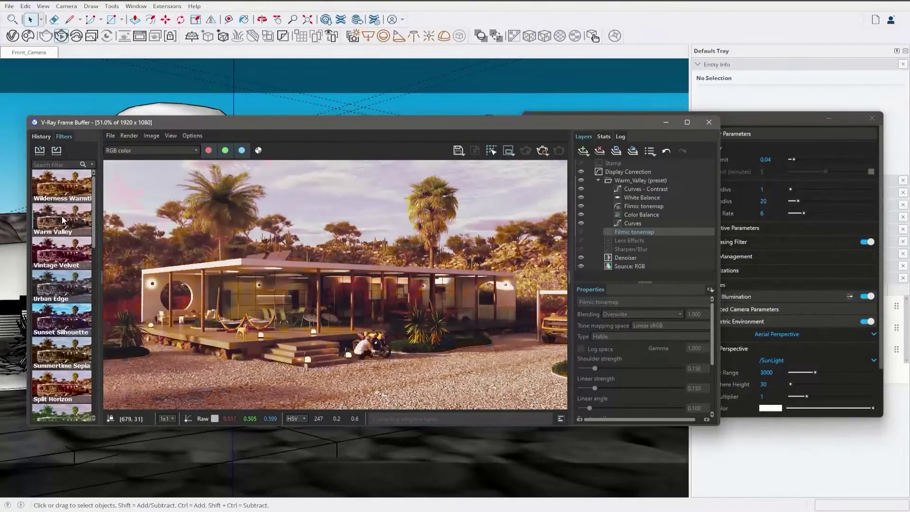
{"action": "left_click", "coordinate": [64, 293]}
{"action": "scroll", "coordinate": [68, 293], "scroll_direction": "down", "scroll_amount": 10}
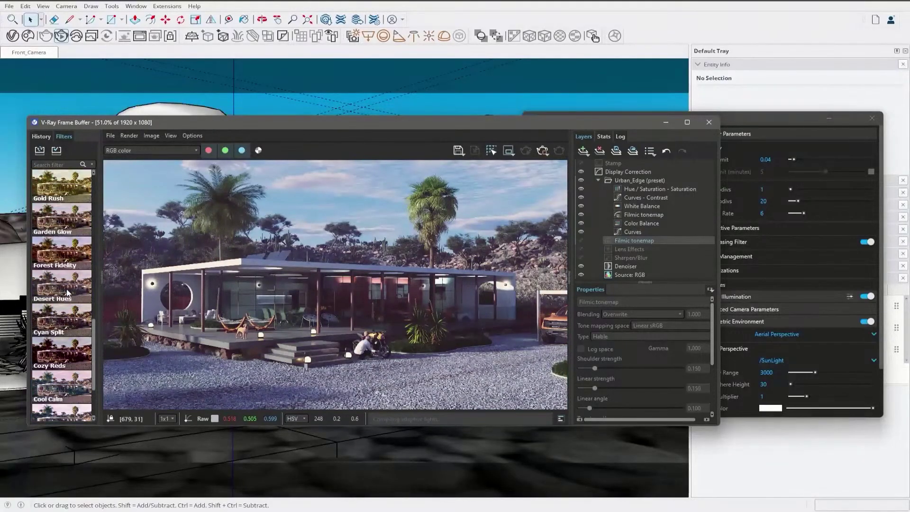
{"action": "scroll", "coordinate": [59, 230], "scroll_direction": "up", "scroll_amount": 3}
{"action": "left_click", "coordinate": [65, 191]}
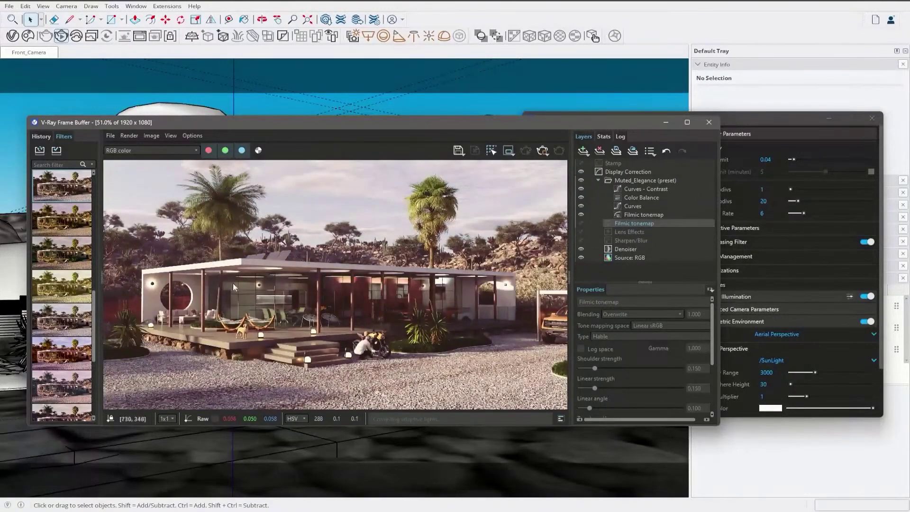
Delete the disabled Filmic tonemap layer below the filter preset and add a Vignette layer.
{"action": "right_click", "coordinate": [626, 223]}
{"action": "left_click", "coordinate": [640, 261]}
{"action": "left_click", "coordinate": [630, 222]}
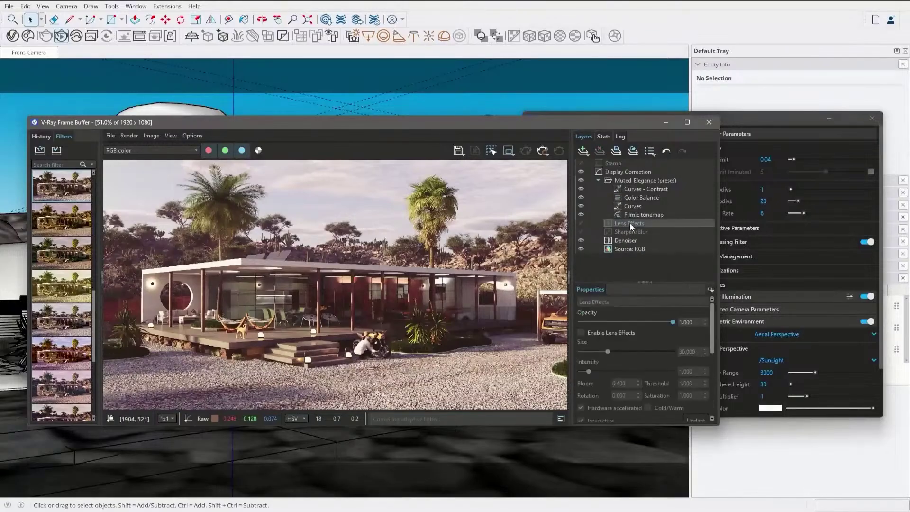
{"action": "right_click", "coordinate": [630, 223]}
{"action": "mouse_move", "coordinate": [677, 279]}
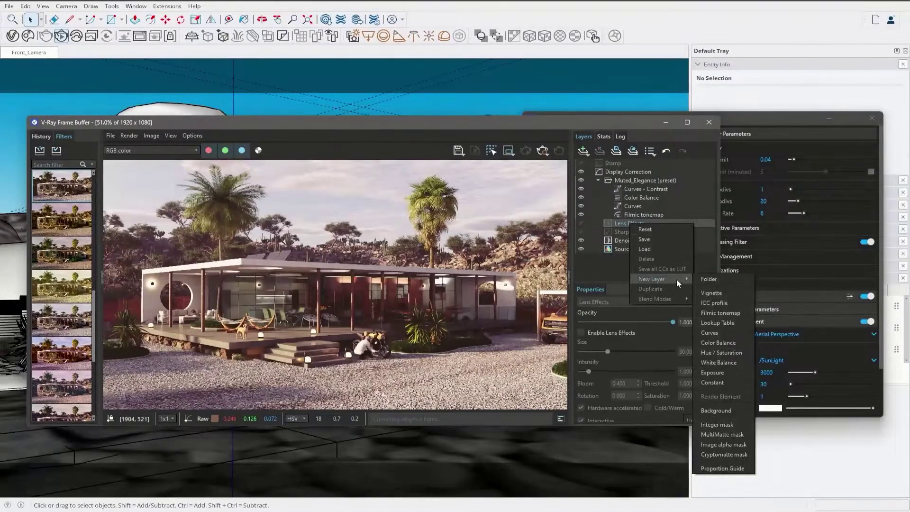
{"action": "left_click", "coordinate": [721, 292]}
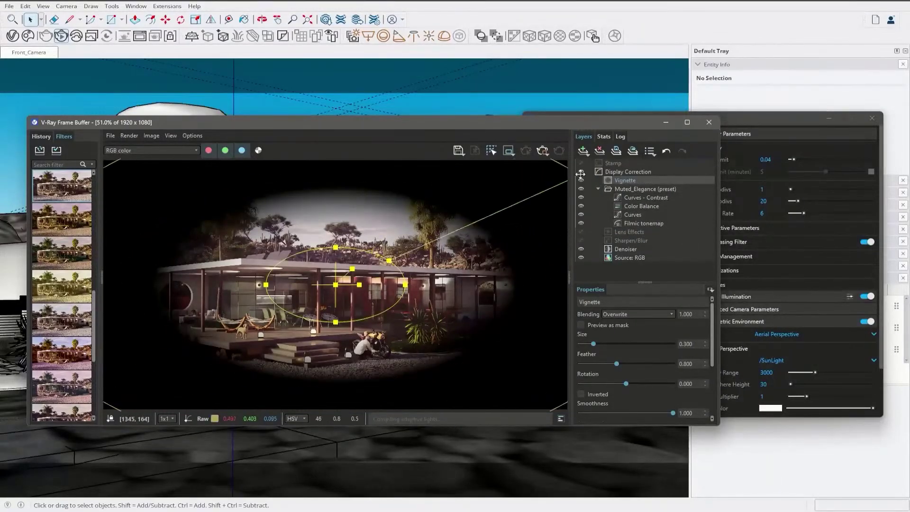
Enlarge and soften the vignette around the house to a size of about 0.778 and a feather of about 1.538.
{"action": "left_click_drag", "start_coordinate": [428, 201], "coordinate": [566, 162]}
{"action": "left_click_drag", "start_coordinate": [386, 257], "coordinate": [469, 220]}
{"action": "scroll", "coordinate": [366, 277], "scroll_direction": "down", "scroll_amount": 2}
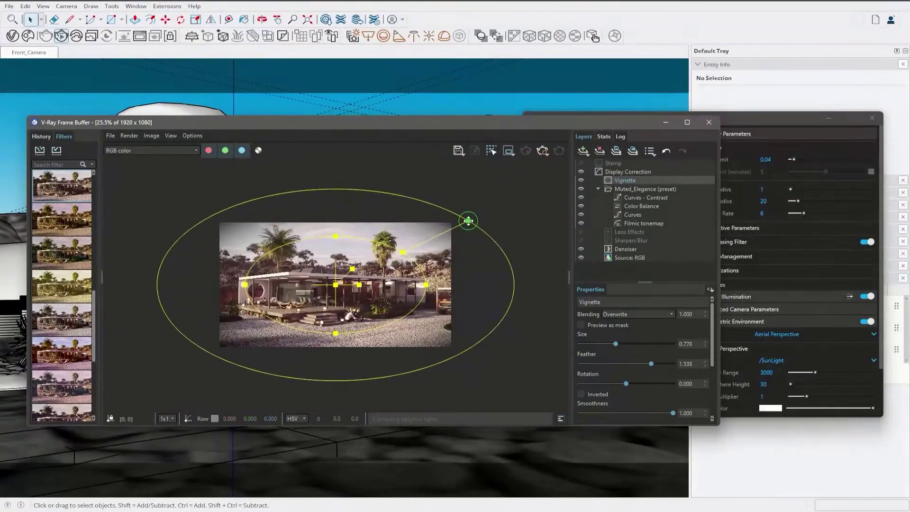
{"action": "scroll", "coordinate": [344, 312], "scroll_direction": "up", "scroll_amount": 2}
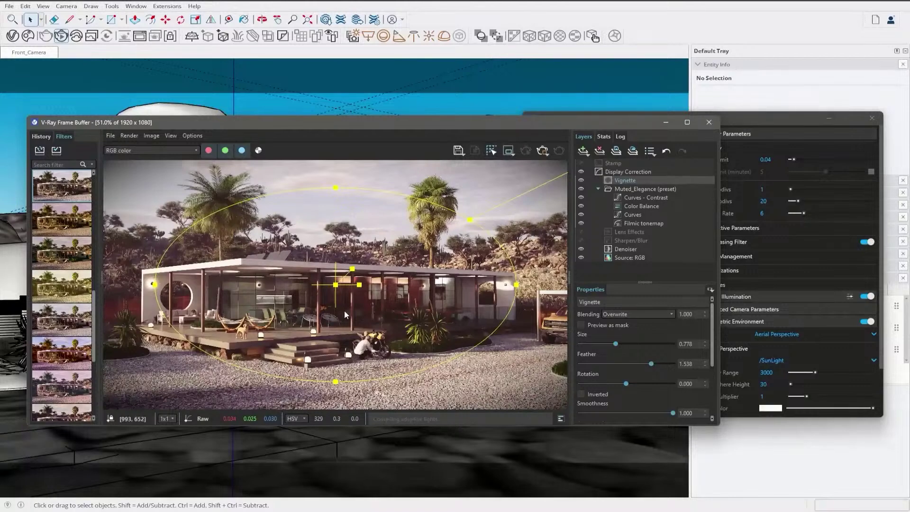
Enable the Sharpen/Blur layer with a blur radius of 1 and a sharpen amount of 2, and check the render up close.
{"action": "left_click", "coordinate": [637, 240]}
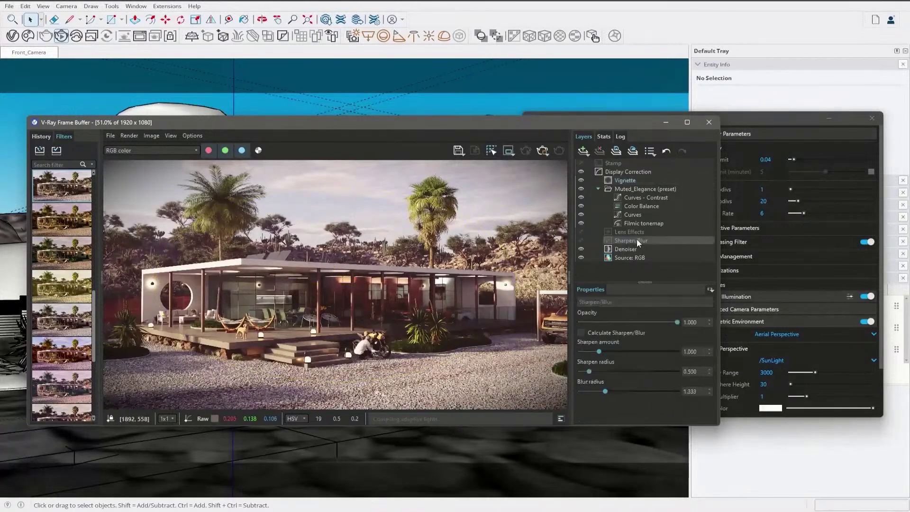
{"action": "left_click", "coordinate": [593, 334]}
{"action": "left_click", "coordinate": [694, 391]}
{"action": "double_click", "coordinate": [694, 390]}
{"action": "type", "text": "1"}
{"action": "key", "text": "Return"}
{"action": "left_click", "coordinate": [701, 352]}
{"action": "type", "text": "2"}
{"action": "key", "text": "Return"}
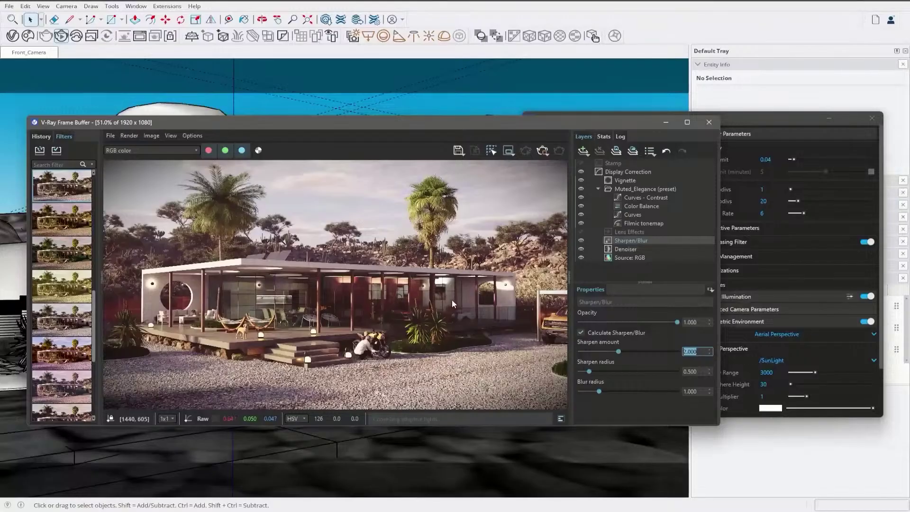
{"action": "scroll", "coordinate": [451, 299], "scroll_direction": "up", "scroll_amount": 3}
{"action": "middle_click_drag", "start_coordinate": [289, 281], "coordinate": [421, 271]}
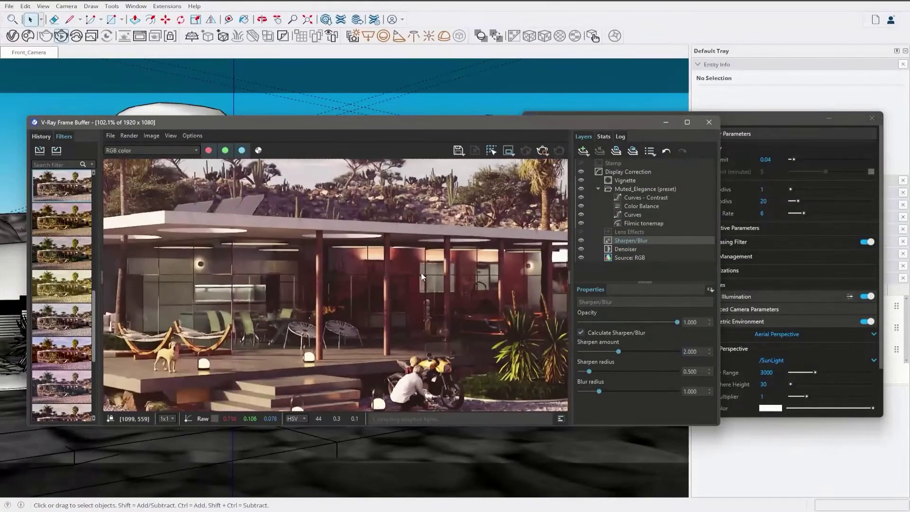
{"action": "scroll", "coordinate": [420, 272], "scroll_direction": "down", "scroll_amount": 3}
Enable the Lens Effects layer for the render.
{"action": "left_click", "coordinate": [632, 232]}
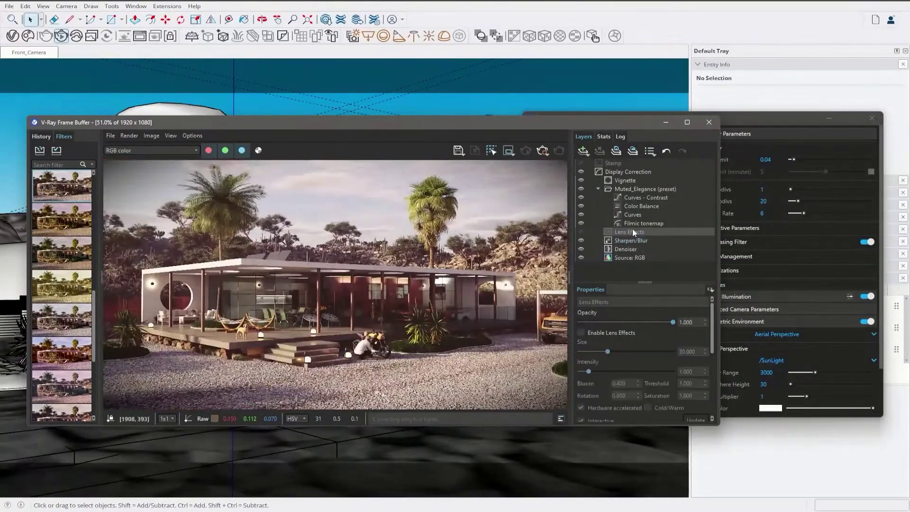
{"action": "left_click", "coordinate": [589, 331]}
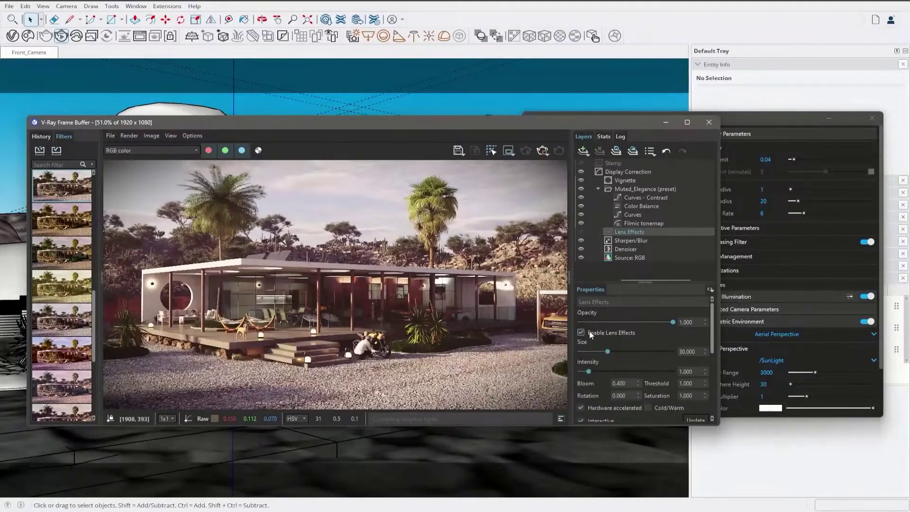
{"action": "scroll", "coordinate": [313, 359], "scroll_direction": "up", "scroll_amount": 3}
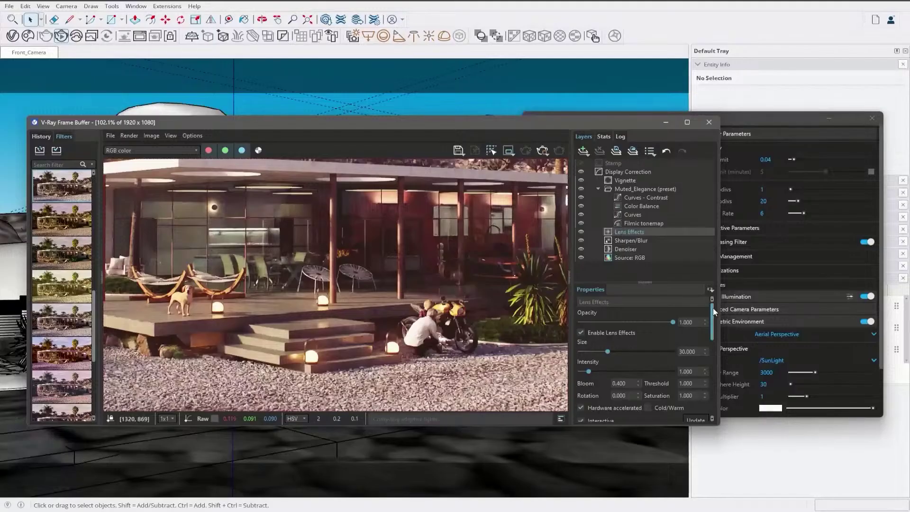
Try a chromatic aberration strength of 0.1 in the lens effects and inspect the carport area of the render.
{"action": "left_click_drag", "start_coordinate": [713, 310], "coordinate": [717, 359]}
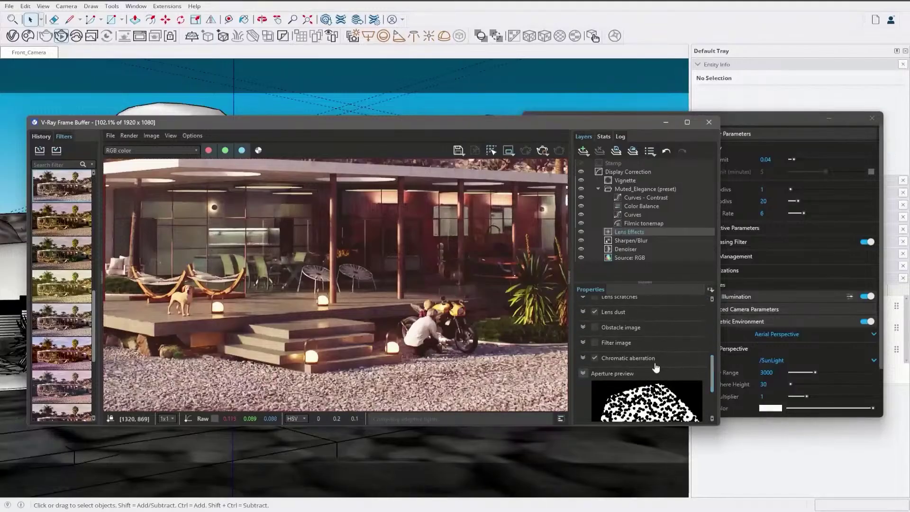
{"action": "left_click", "coordinate": [595, 358]}
{"action": "left_click", "coordinate": [595, 357]}
{"action": "left_click", "coordinate": [582, 357]}
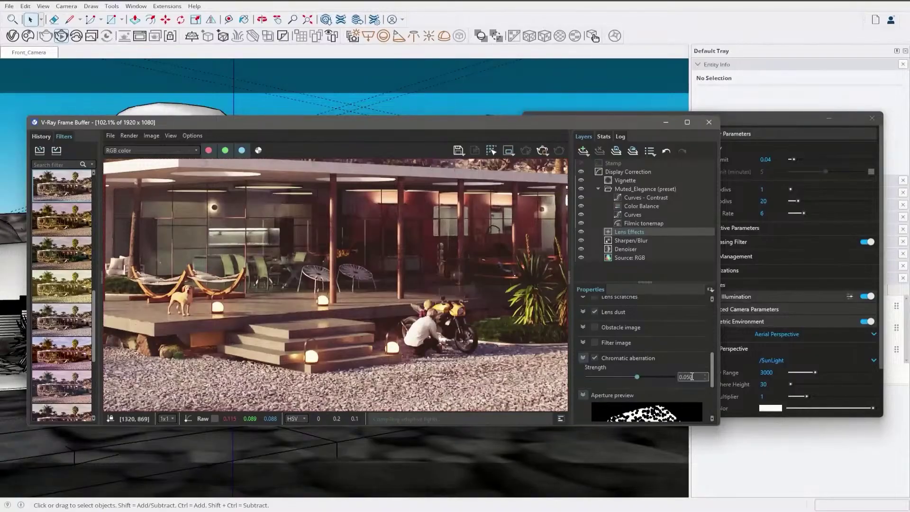
{"action": "key", "text": "ctrl+a"}
{"action": "type", "text": "0.1"}
{"action": "key", "text": "Return"}
{"action": "middle_click_drag", "start_coordinate": [525, 318], "coordinate": [265, 270]}
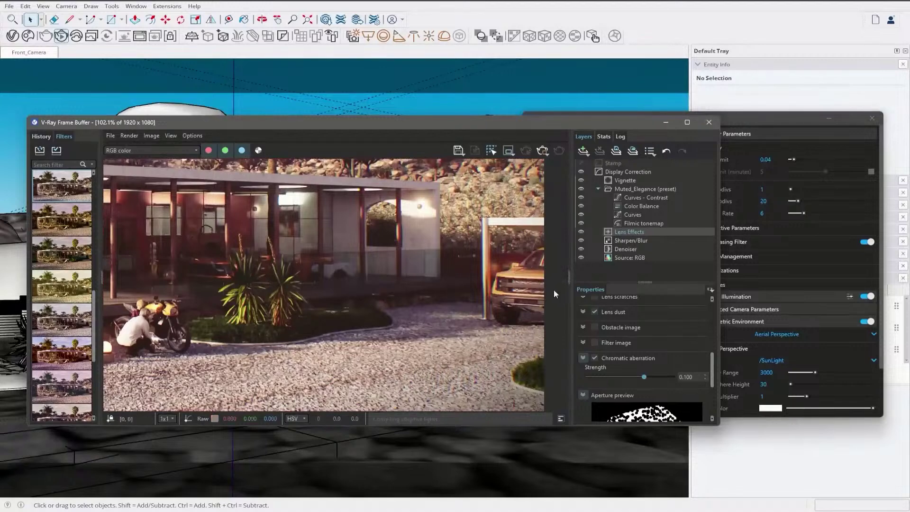
Set the chromatic aberration strength to 0.05 and fit the whole render in the frame buffer.
{"action": "left_click", "coordinate": [691, 376]}
{"action": "type", "text": ".05"}
{"action": "key", "text": "Return"}
{"action": "left_click", "coordinate": [700, 359]}
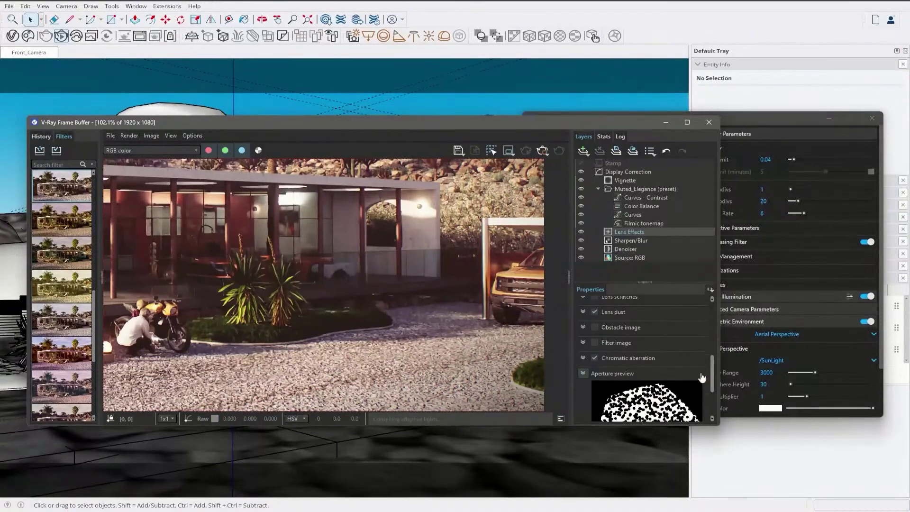
{"action": "left_click", "coordinate": [701, 377]}
{"action": "scroll", "coordinate": [700, 332], "scroll_direction": "up", "scroll_amount": 5}
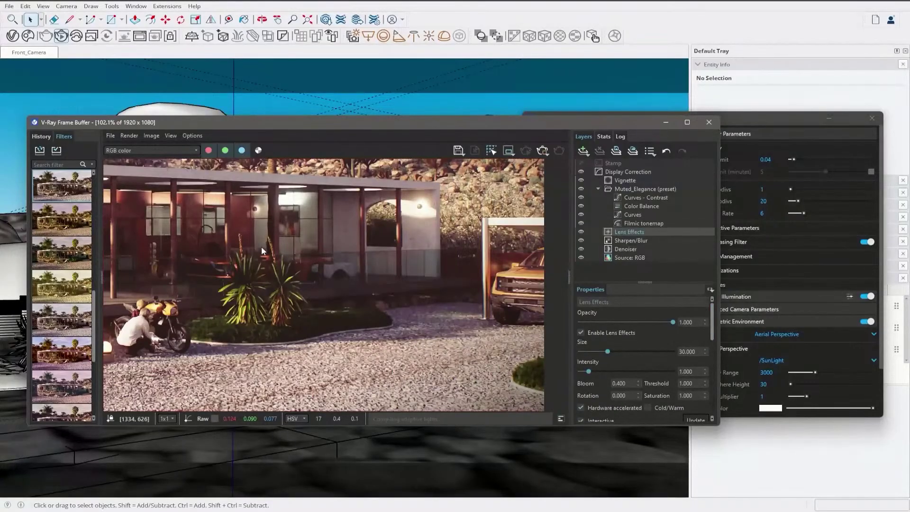
{"action": "left_click", "coordinate": [170, 136]}
{"action": "mouse_move", "coordinate": [183, 157]}
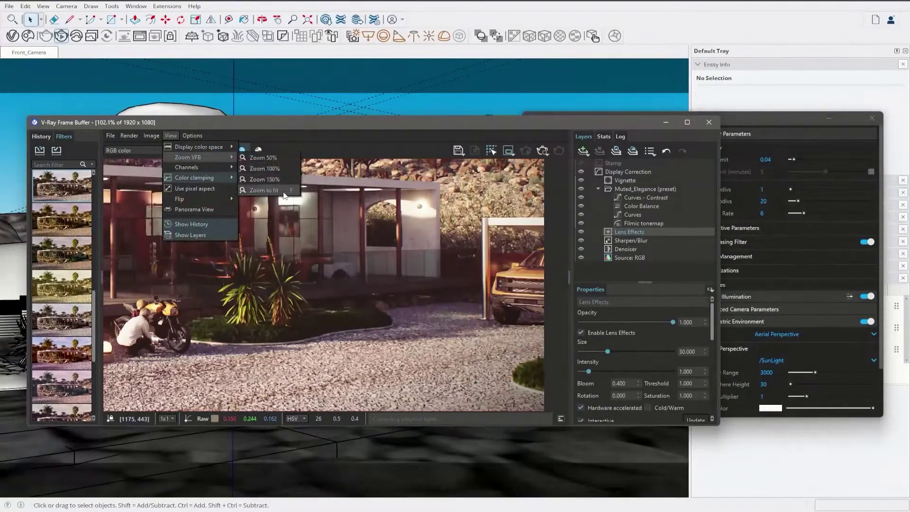
{"action": "left_click", "coordinate": [263, 190]}
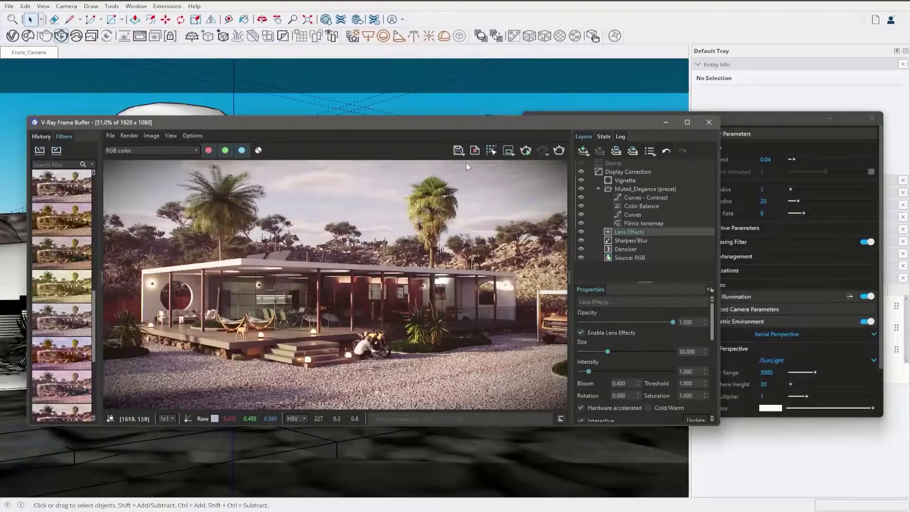
Save the render as the JPEG image Desert_House_Render01.jpg in the Render folder, replacing the existing file.
{"action": "left_click", "coordinate": [457, 149]}
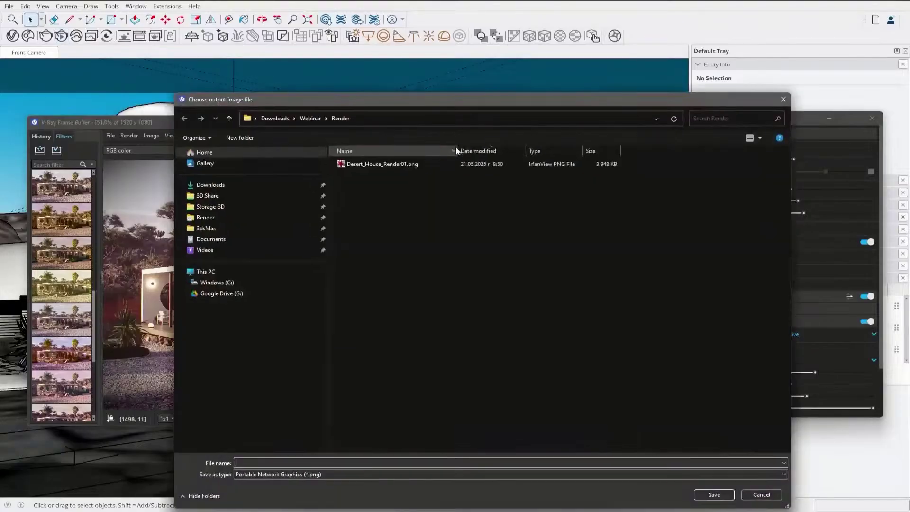
{"action": "left_click", "coordinate": [402, 165]}
{"action": "left_click", "coordinate": [285, 474]}
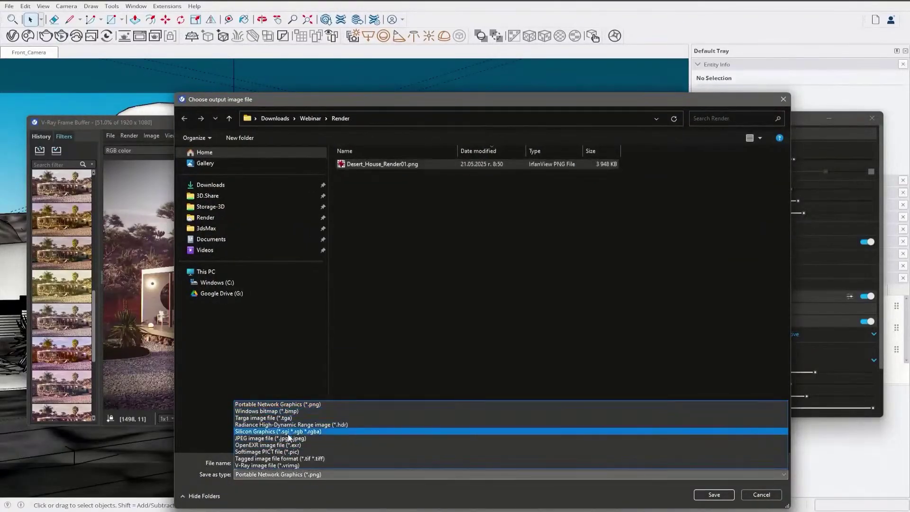
{"action": "left_click", "coordinate": [455, 437]}
{"action": "left_click", "coordinate": [714, 495]}
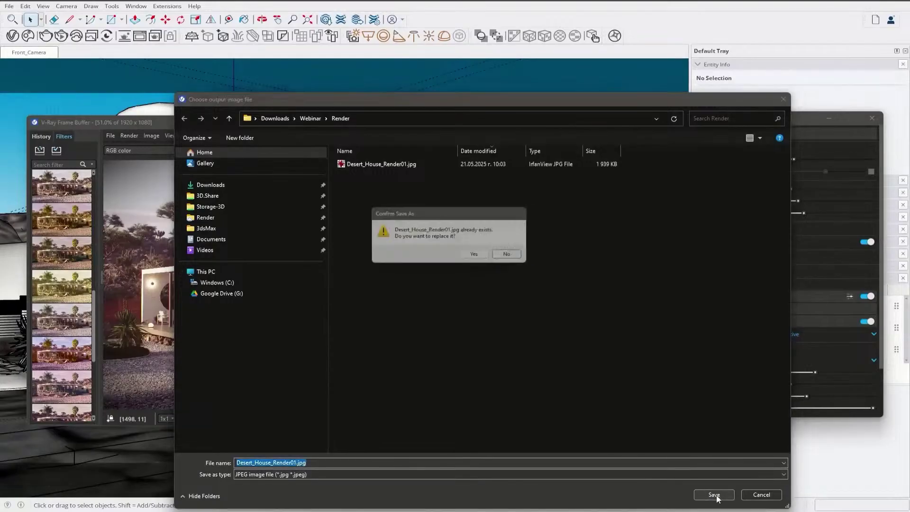
{"action": "left_click", "coordinate": [478, 257]}
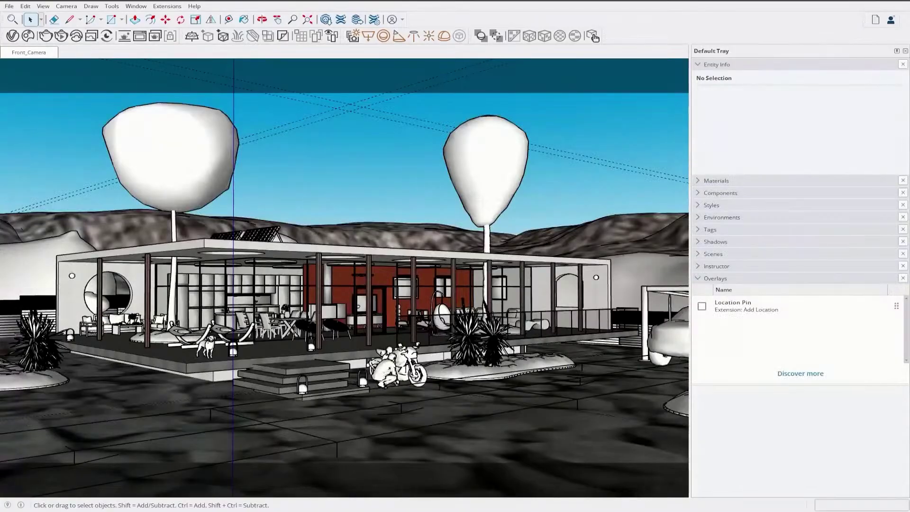
Export the model as the V-Ray scene desert_house_model04.vrscene in the Webinar folder.
{"action": "left_click", "coordinate": [168, 6]}
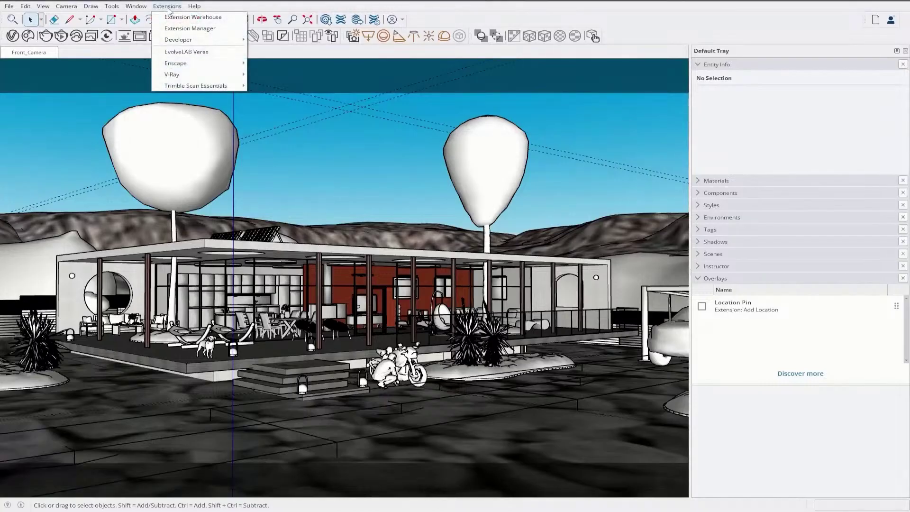
{"action": "mouse_move", "coordinate": [172, 76]}
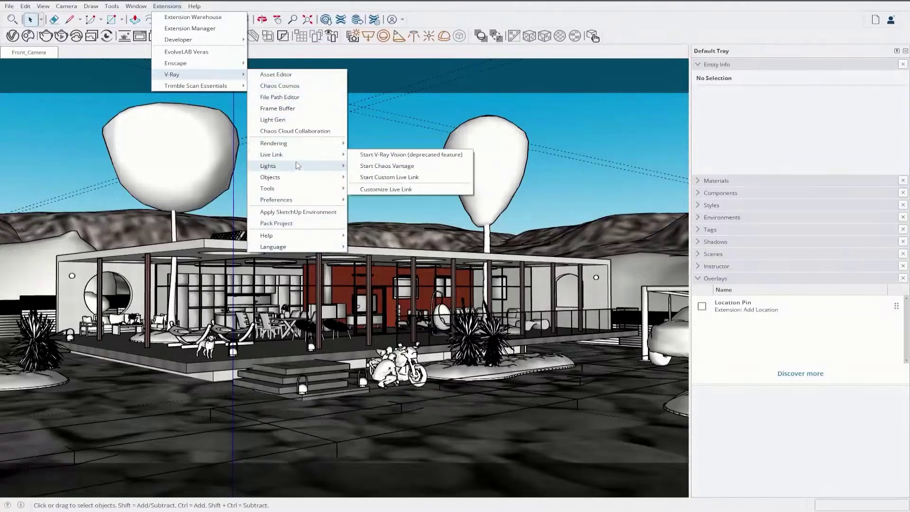
{"action": "mouse_move", "coordinate": [294, 173]}
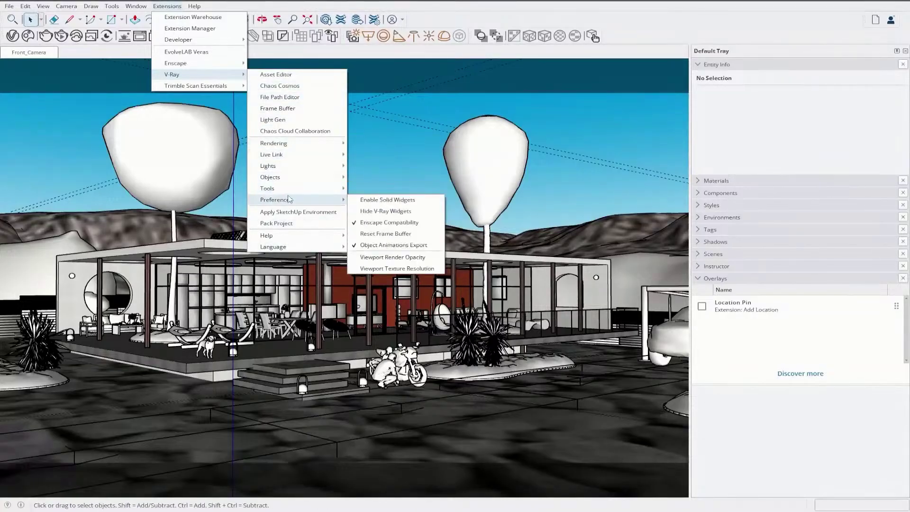
{"action": "mouse_move", "coordinate": [290, 147]}
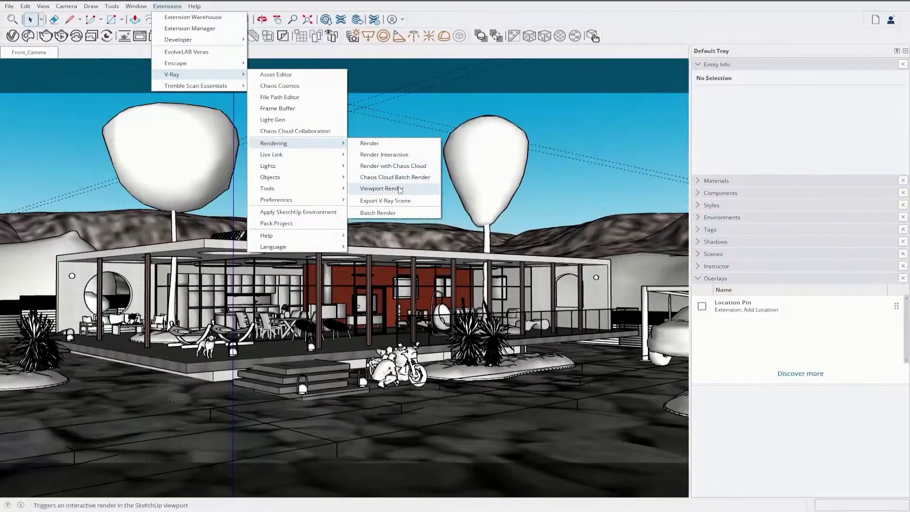
{"action": "left_click", "coordinate": [422, 205]}
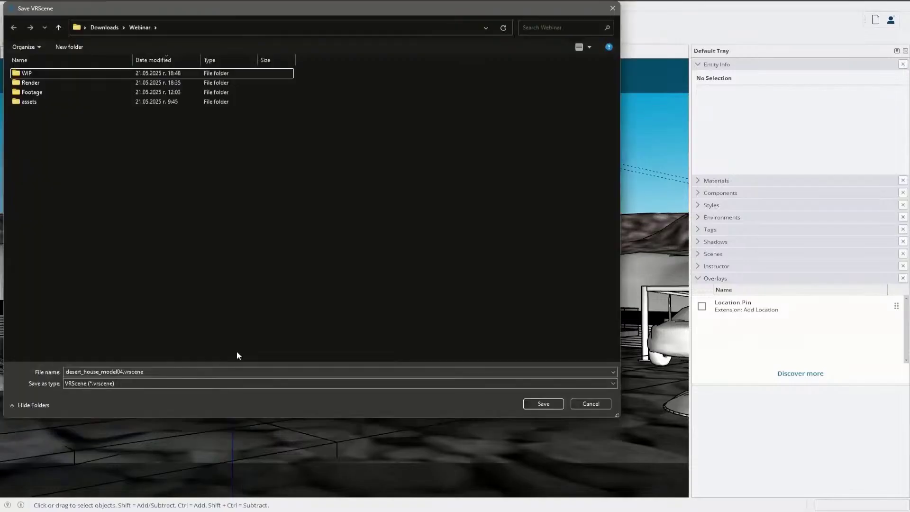
{"action": "left_click", "coordinate": [543, 403]}
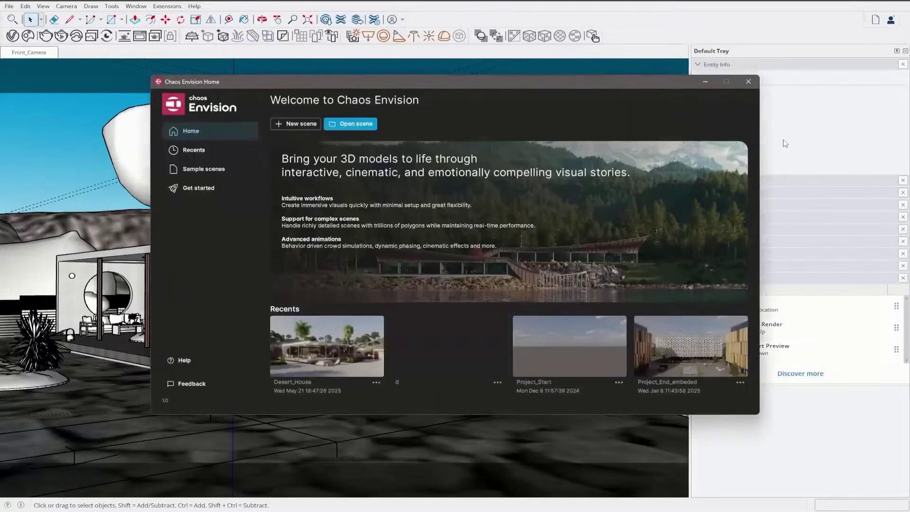
Switch to Chaos Envision, start a new scene and import desert_house_model04.vrscene from the Webinar folder.
{"action": "left_click", "coordinate": [291, 125]}
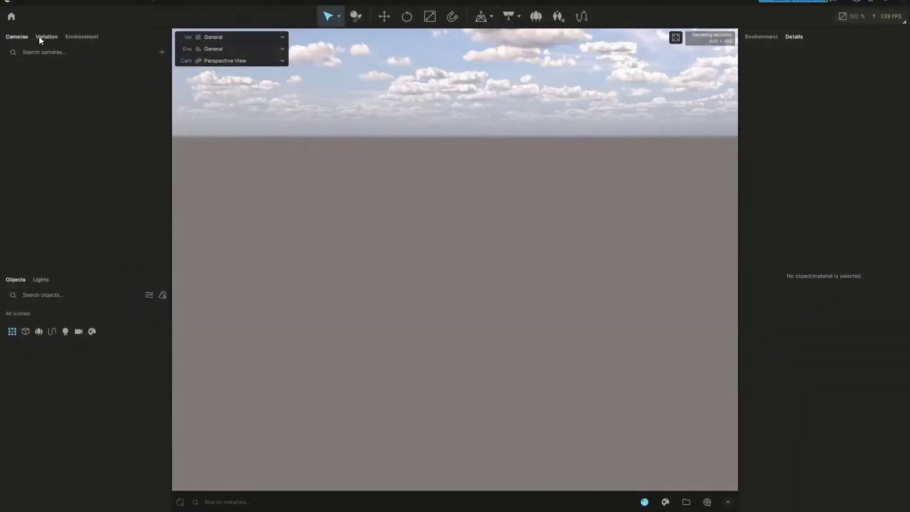
{"action": "left_click", "coordinate": [24, 2]}
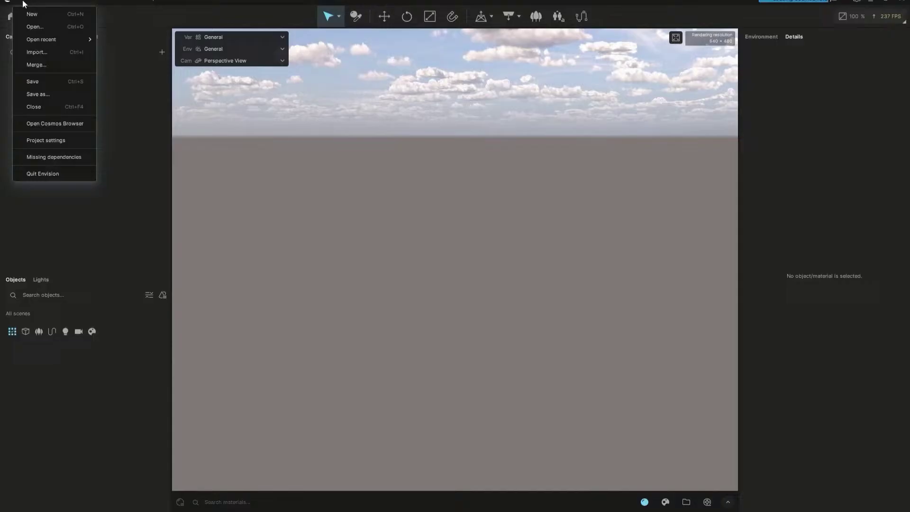
{"action": "left_click", "coordinate": [29, 51]}
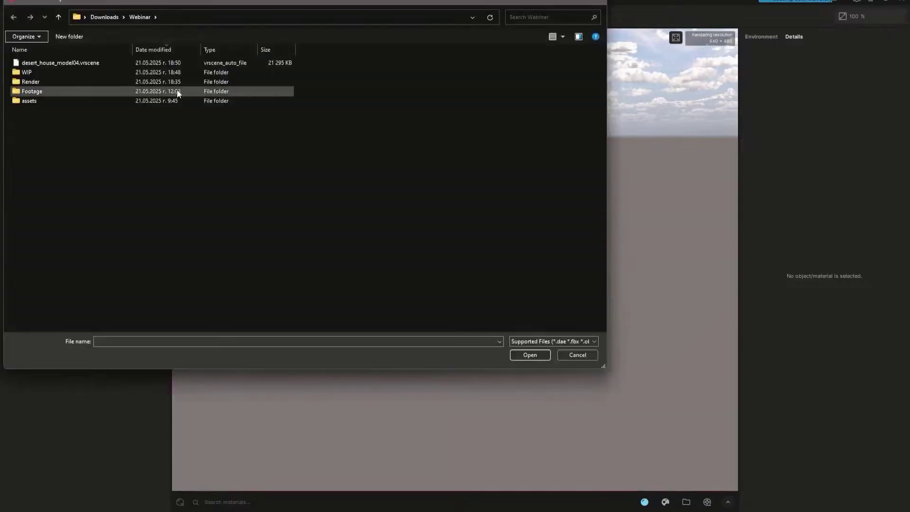
{"action": "left_click", "coordinate": [66, 63]}
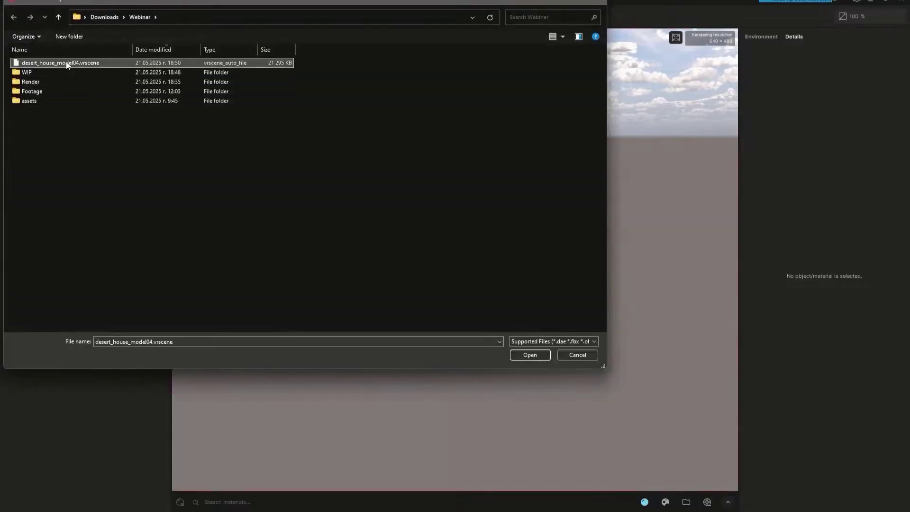
{"action": "left_click", "coordinate": [529, 354]}
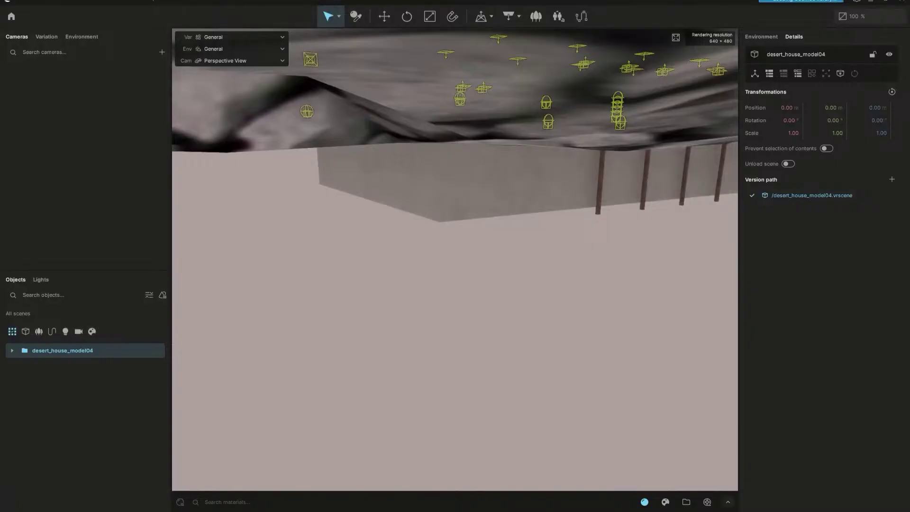
Frame the front of the house with the light gizmos hidden and create a camera from that view.
{"action": "left_click_drag", "start_coordinate": [514, 261], "coordinate": [506, 341]}
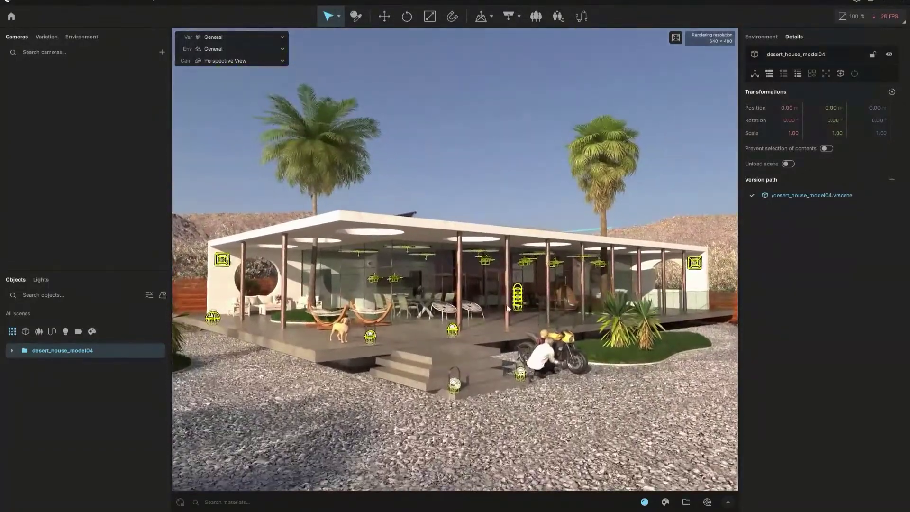
{"action": "left_click", "coordinate": [498, 191]}
{"action": "key", "text": "h"}
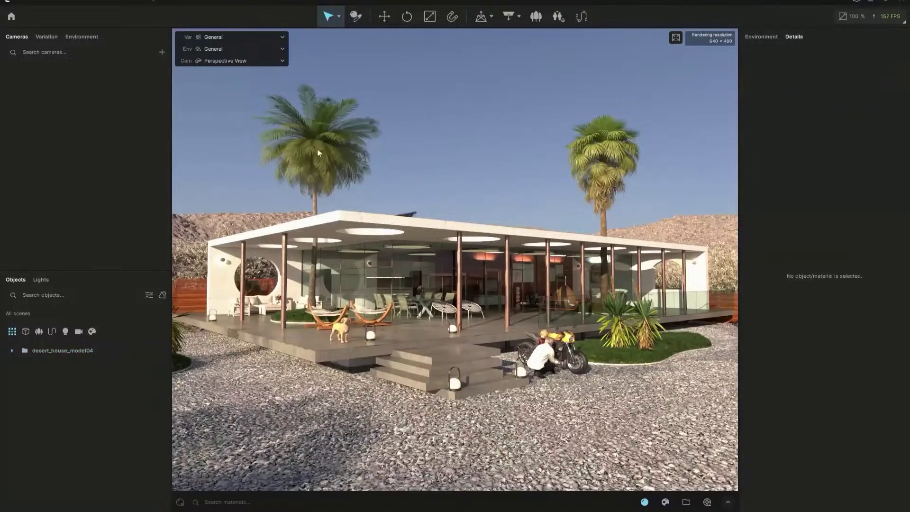
{"action": "left_click", "coordinate": [162, 52]}
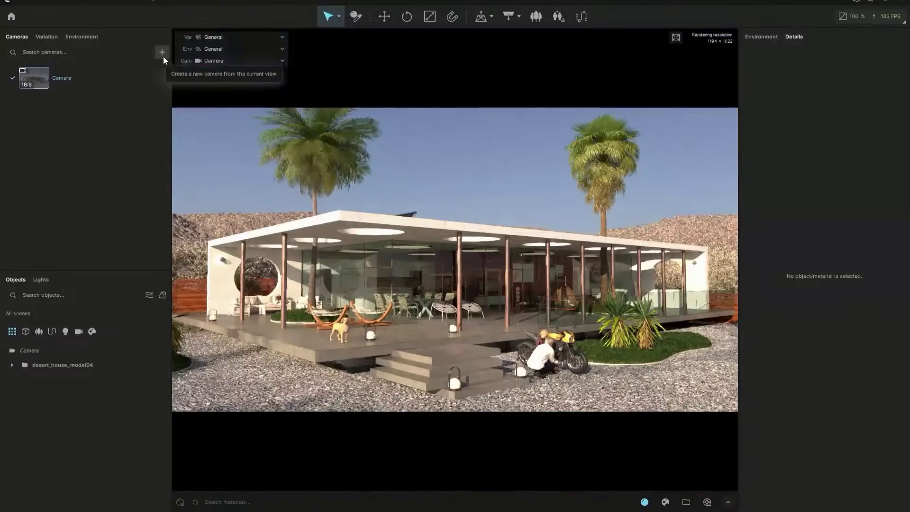
Enable Filmic tonemap and Bloom in the new camera's color corrections.
{"action": "left_click", "coordinate": [84, 84]}
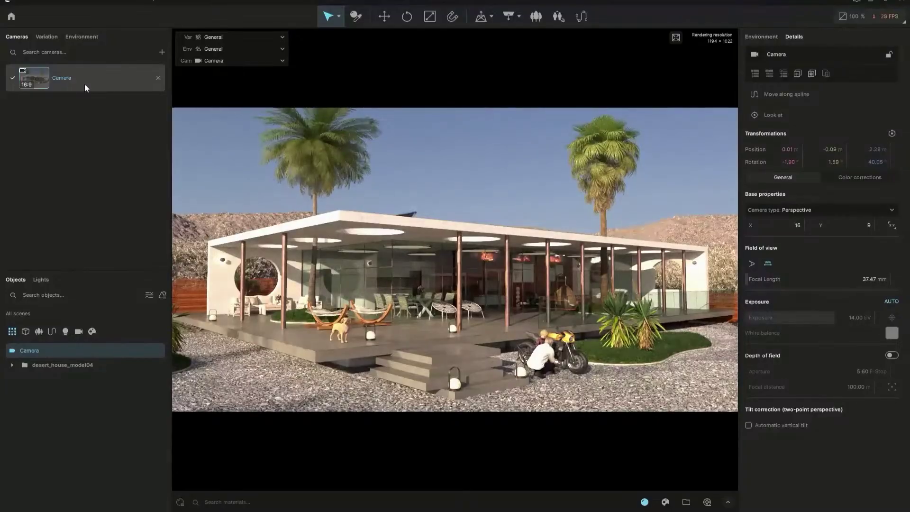
{"action": "left_click", "coordinate": [879, 179]}
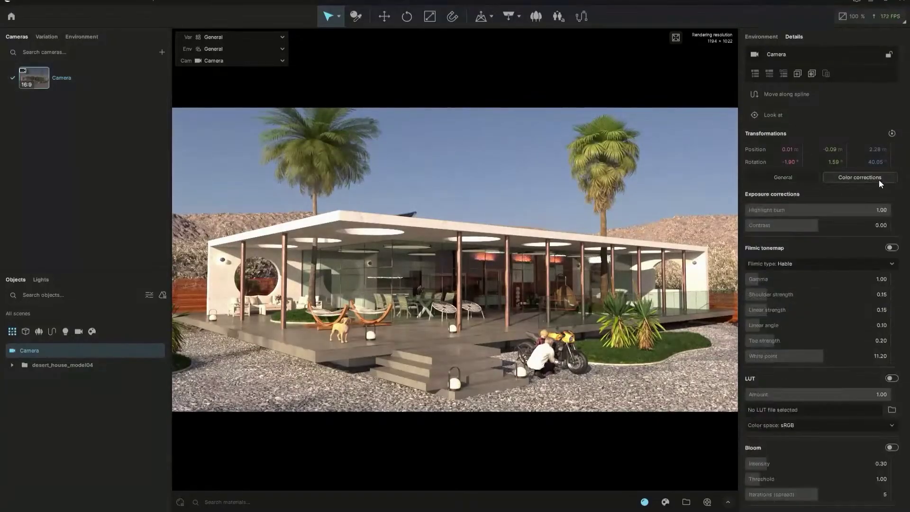
{"action": "left_click", "coordinate": [893, 248]}
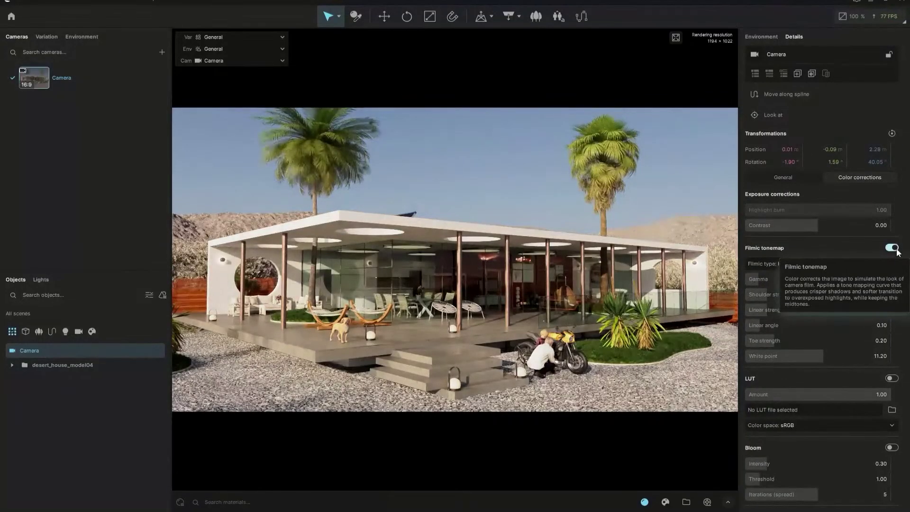
{"action": "left_click", "coordinate": [894, 448]}
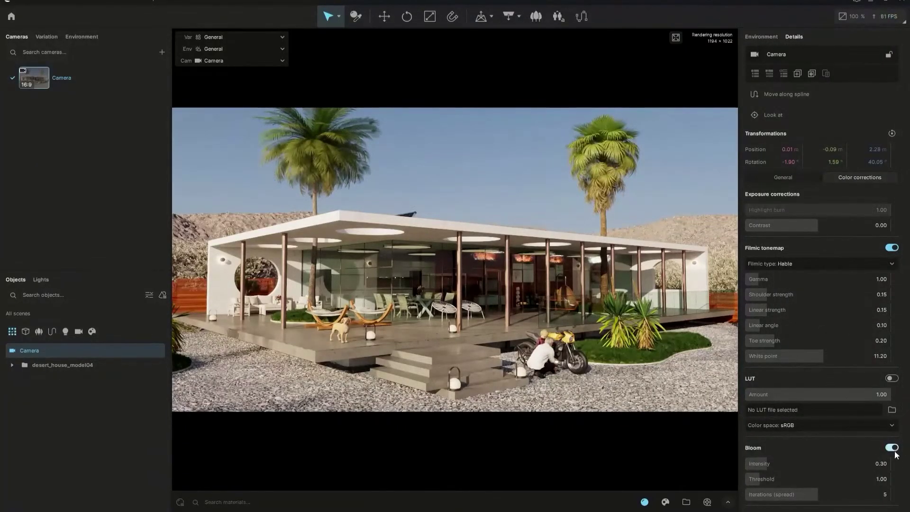
Set both the intensity and the threshold of the camera's bloom to 0.60.
{"action": "left_click", "coordinate": [884, 463]}
{"action": "type", "text": "0.6"}
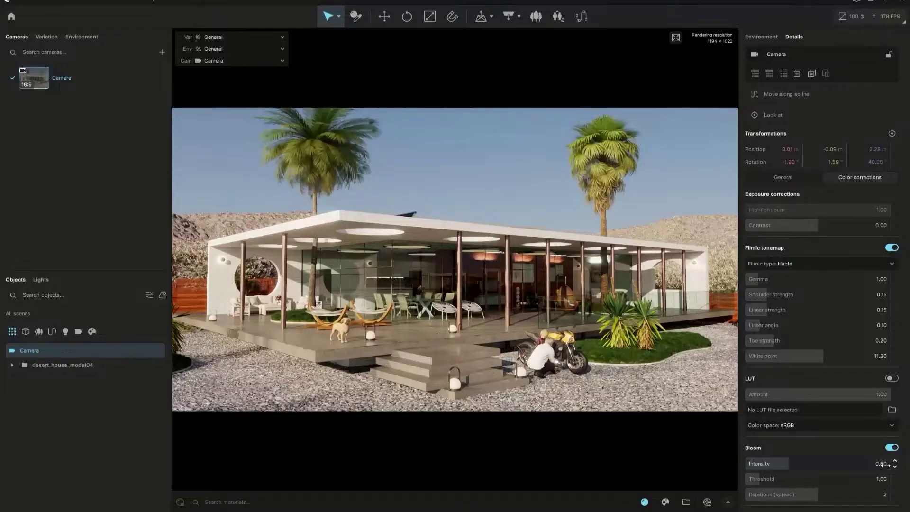
{"action": "left_click", "coordinate": [880, 476]}
{"action": "type", "text": "0.8"}
{"action": "key", "text": "Return"}
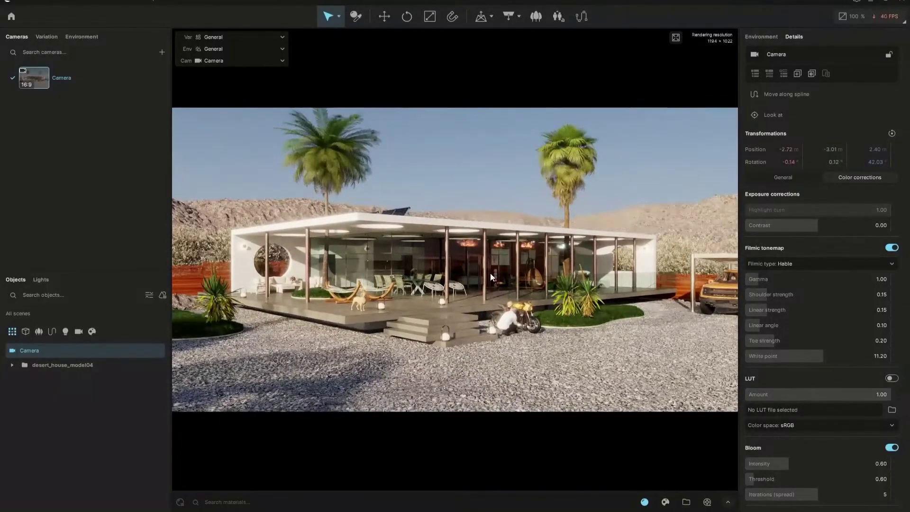
Pull the camera back to show more gravel, turn on its automatic vertical tilt and lock the camera.
{"action": "left_click", "coordinate": [798, 178]}
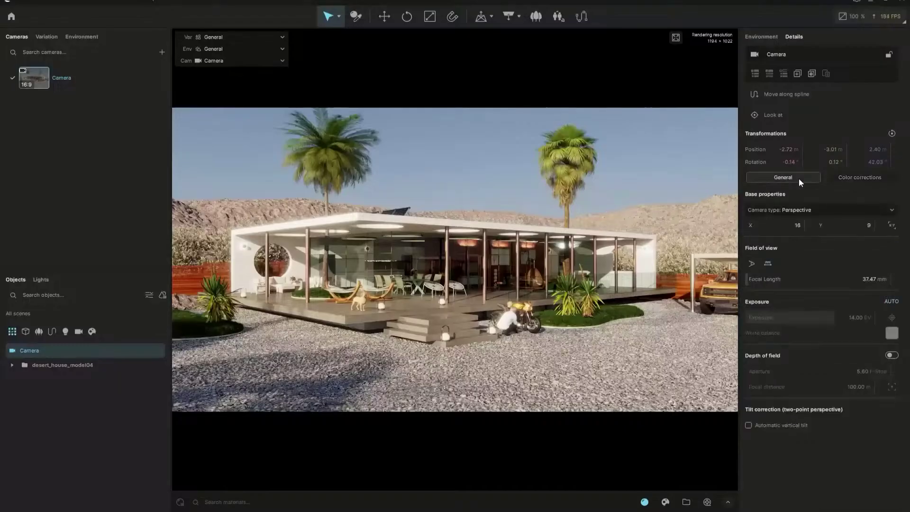
{"action": "left_click", "coordinate": [776, 425]}
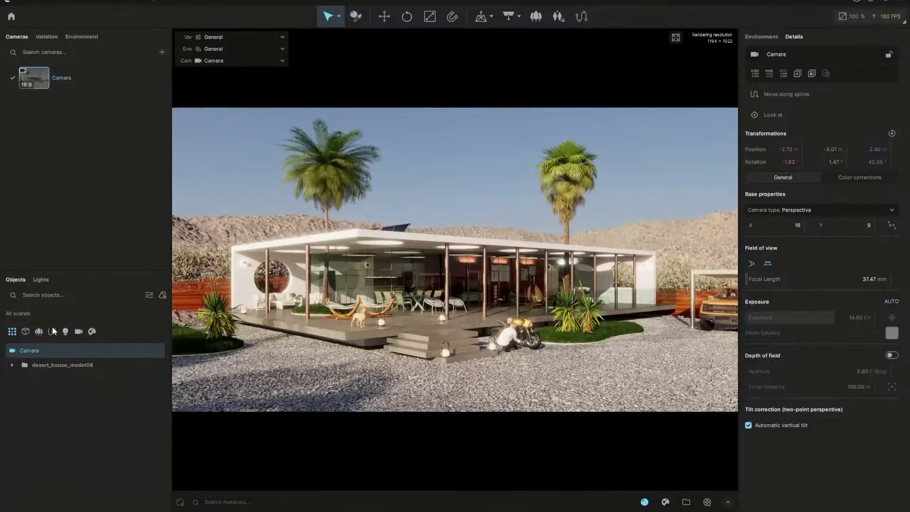
{"action": "left_click", "coordinate": [146, 350]}
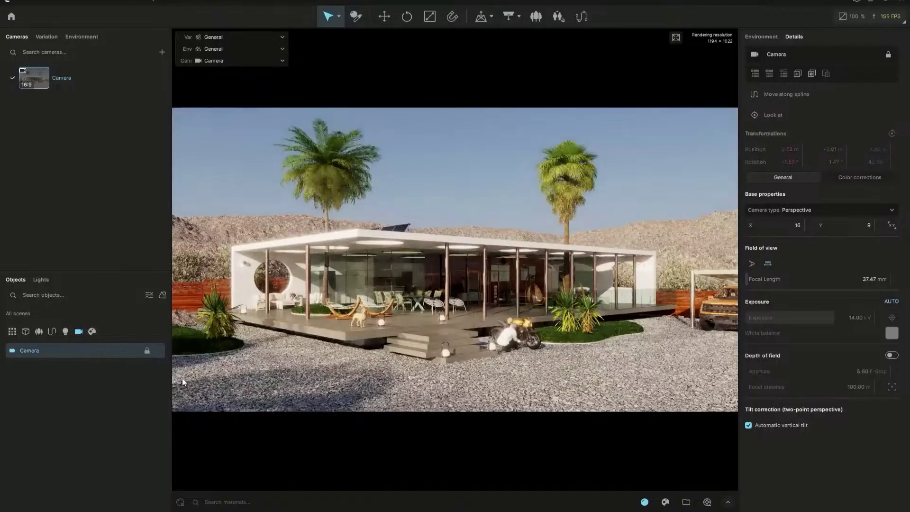
Enable clouds in the environment's weather effects.
{"action": "left_click", "coordinate": [760, 37]}
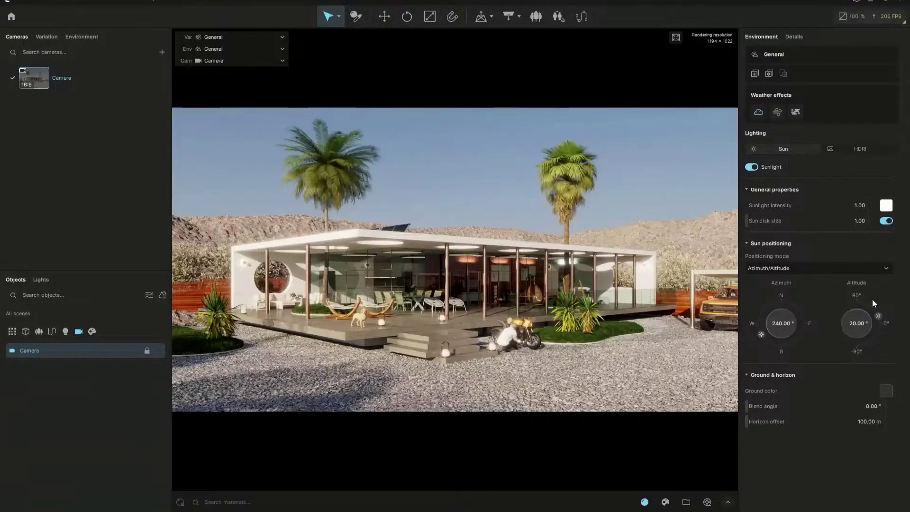
{"action": "left_click", "coordinate": [758, 113]}
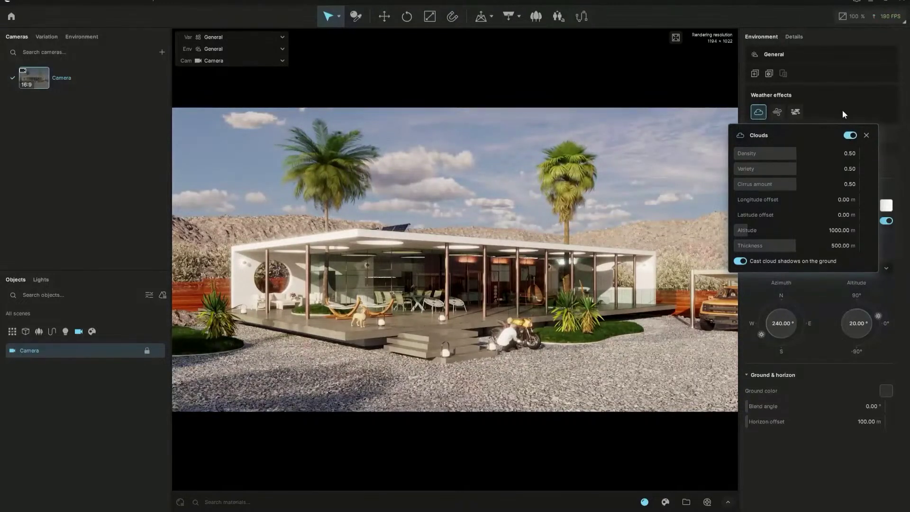
{"action": "left_click", "coordinate": [828, 115]}
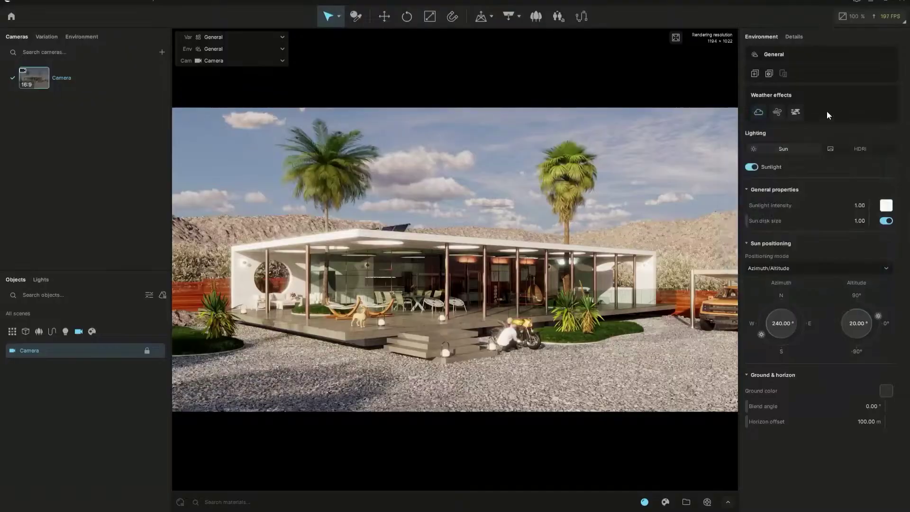
Enable haze in the weather effects with a 6 km visibility range, 60 m height and 30 m start distance.
{"action": "left_click", "coordinate": [780, 118]}
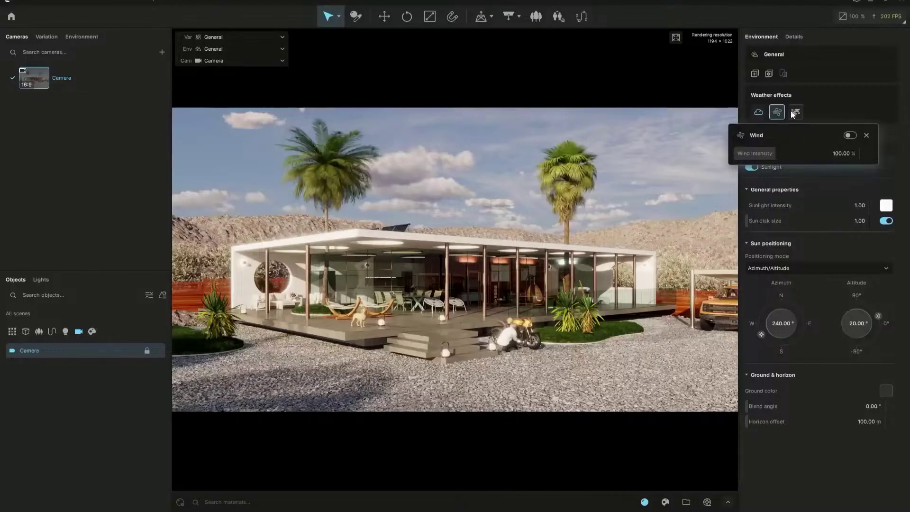
{"action": "left_click", "coordinate": [795, 112]}
{"action": "left_click", "coordinate": [849, 135]}
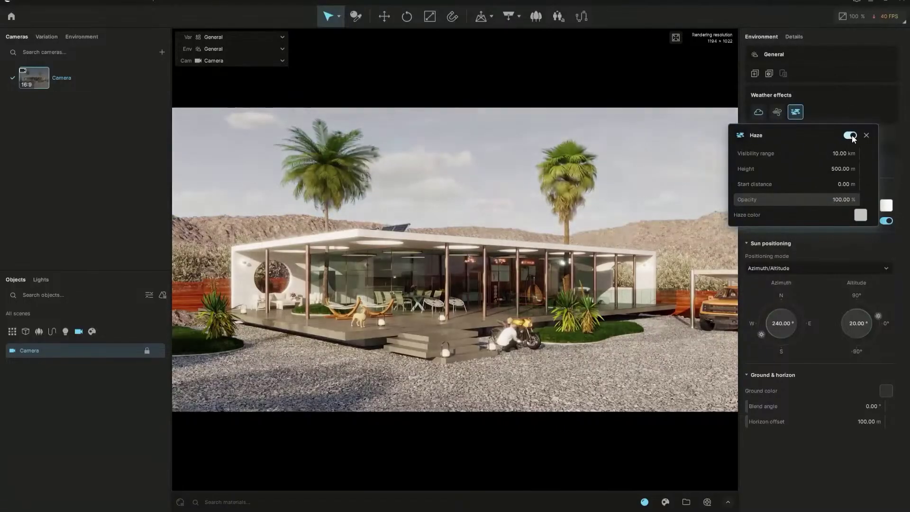
{"action": "left_click", "coordinate": [846, 155]}
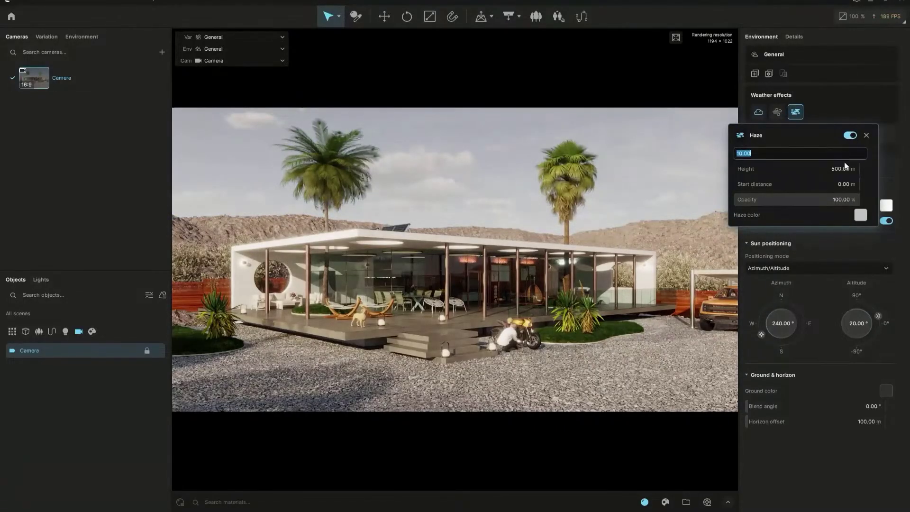
{"action": "type", "text": "6"}
{"action": "left_click", "coordinate": [838, 169]}
{"action": "type", "text": "60"}
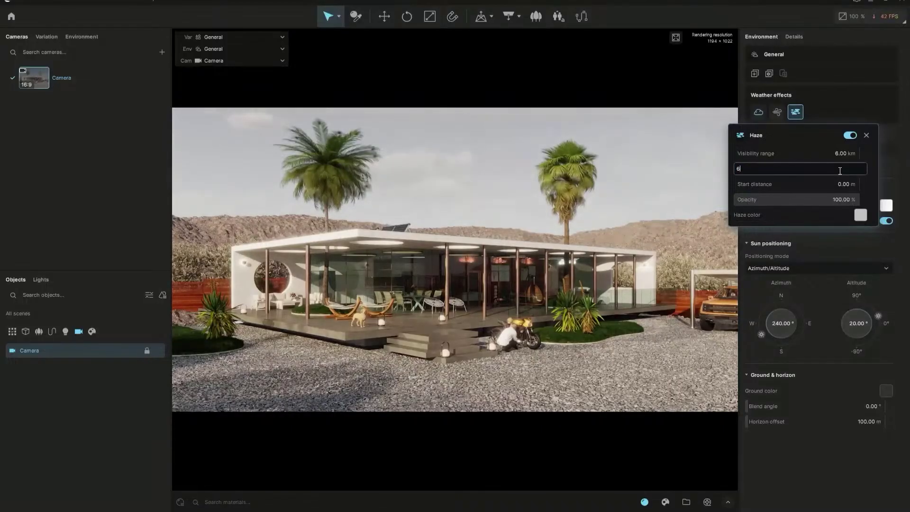
{"action": "key", "text": "Return"}
{"action": "left_click", "coordinate": [837, 184]}
{"action": "type", "text": "10"}
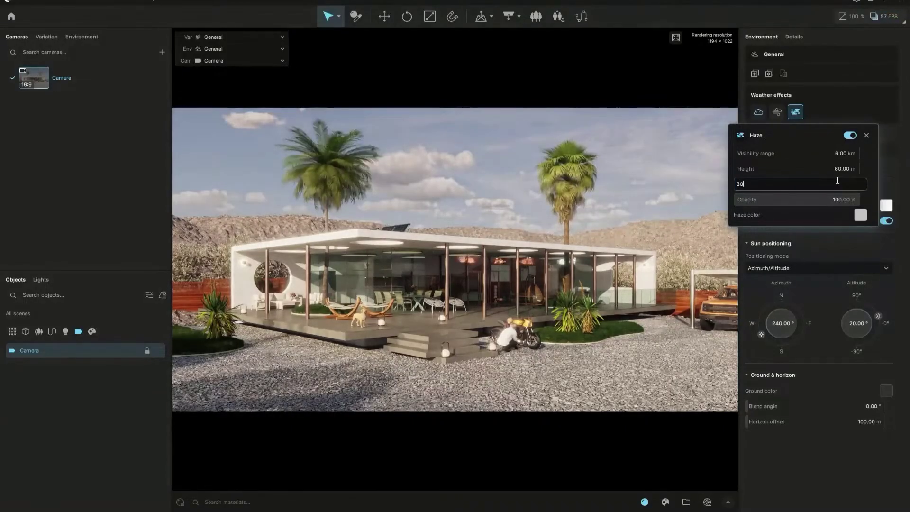
{"action": "left_click", "coordinate": [806, 482]}
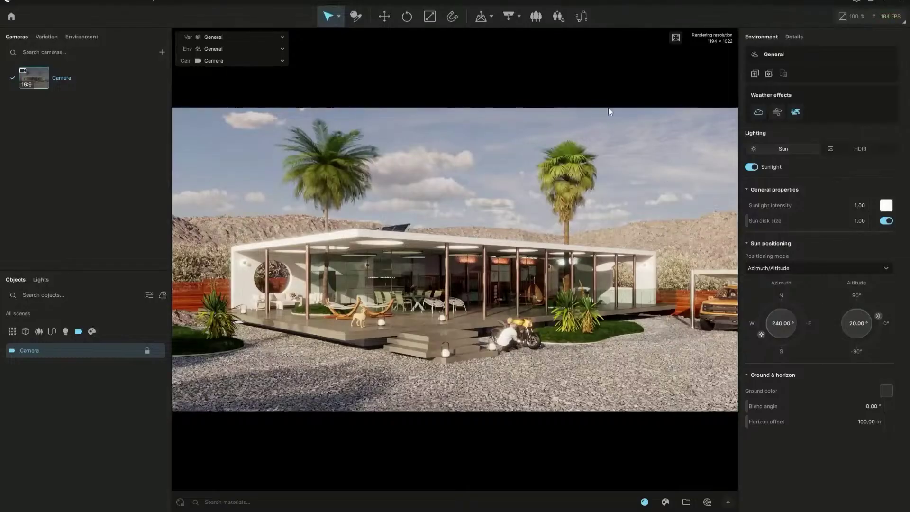
Create a scatter that targets the terrain behind the house.
{"action": "left_click", "coordinate": [536, 16]}
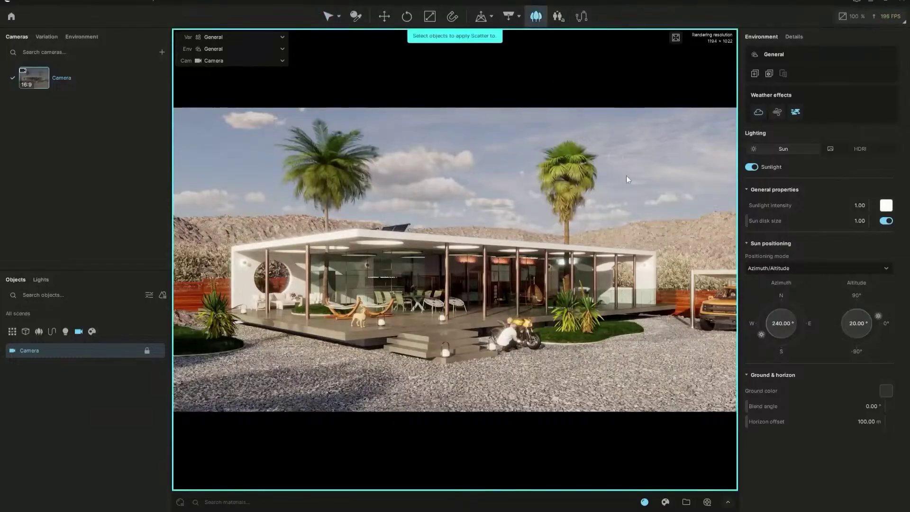
{"action": "left_click", "coordinate": [677, 236]}
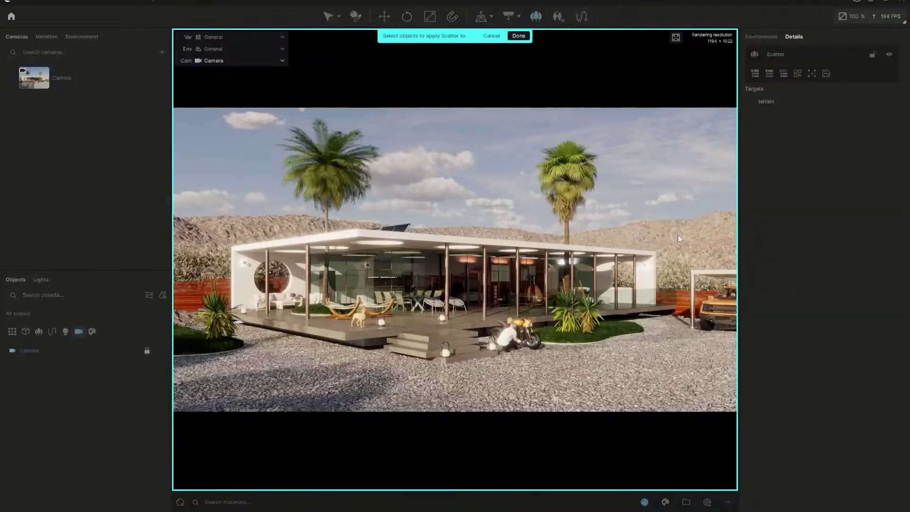
{"action": "left_click", "coordinate": [518, 36]}
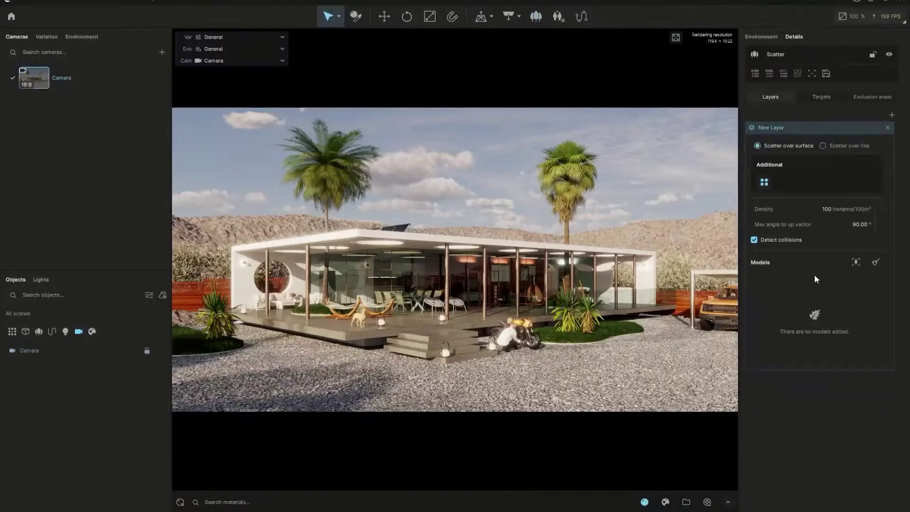
Search the 3D model asset library for "desert".
{"action": "left_click", "coordinate": [665, 502]}
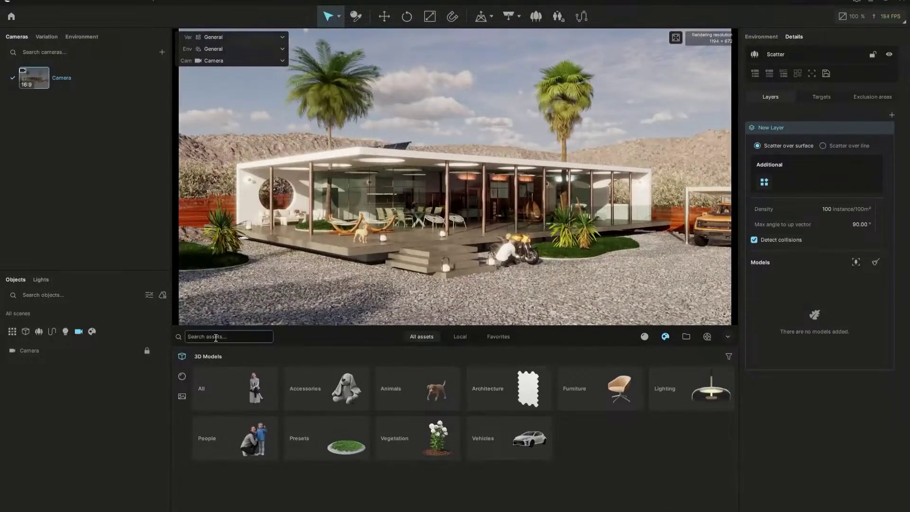
{"action": "type", "text": "desert"}
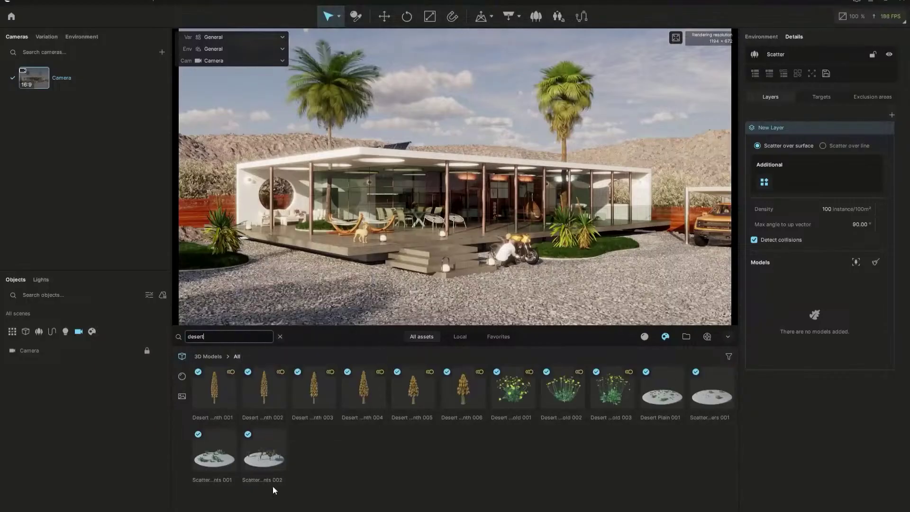
{"action": "mouse_move", "coordinate": [276, 456]}
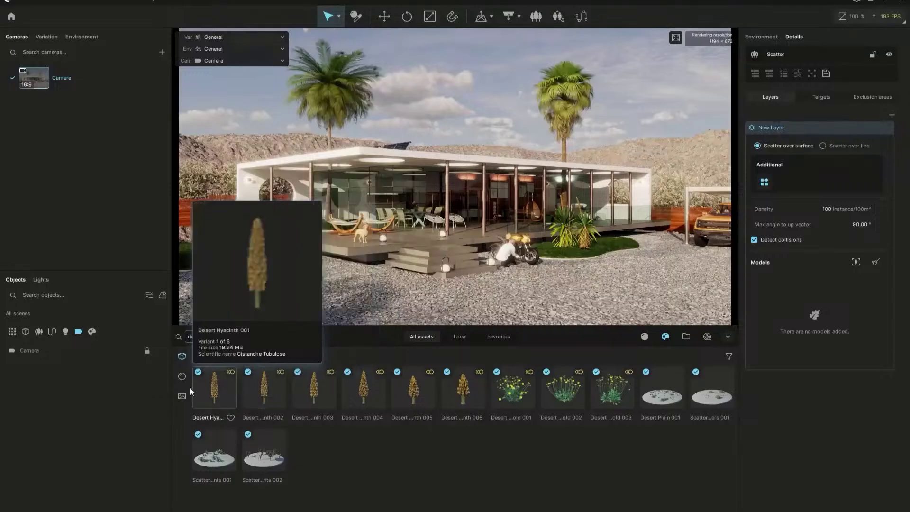
Delete the empty scatter from the scene.
{"action": "left_click", "coordinate": [38, 332]}
{"action": "right_click", "coordinate": [33, 352]}
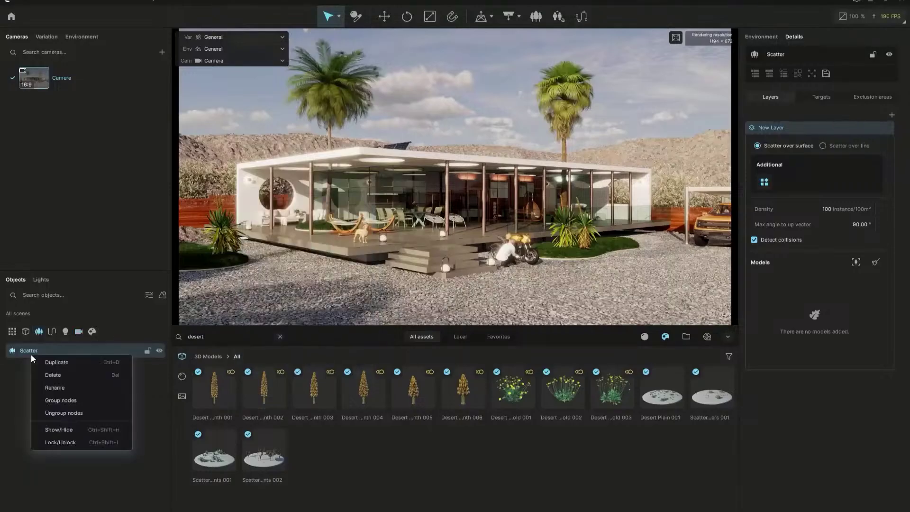
{"action": "left_click", "coordinate": [47, 373]}
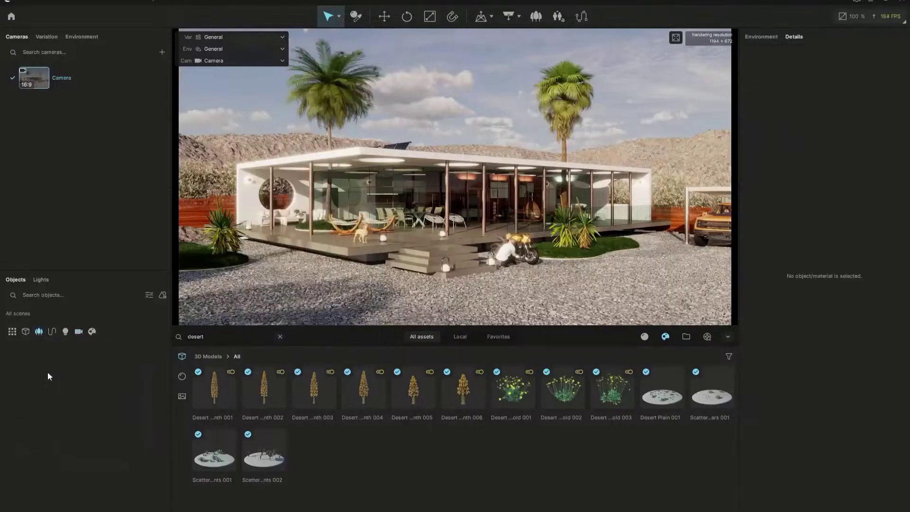
Apply the presets Scatter Desert Plants 002, Scatter Desert Plants 001, Scatter Desert Flowers 001 and Desert Plain 001 to the terrain behind the house.
{"action": "left_click", "coordinate": [269, 451]}
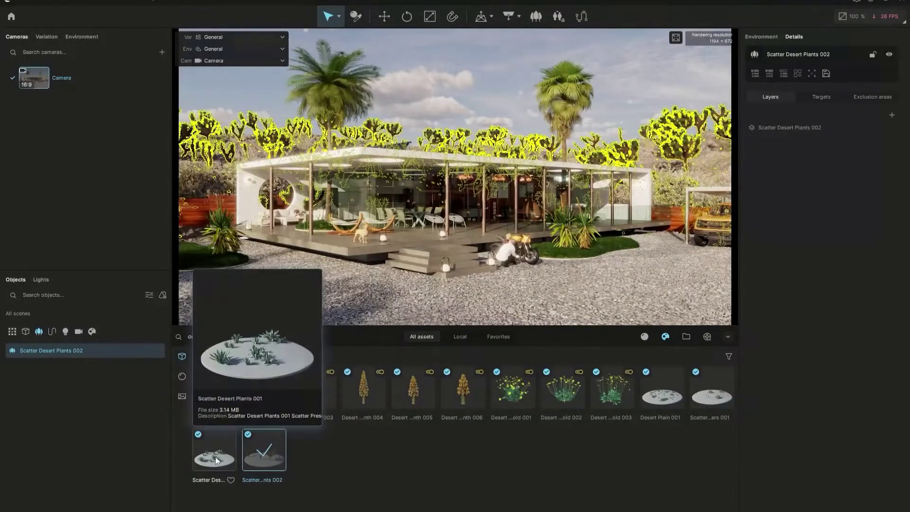
{"action": "left_click_drag", "start_coordinate": [214, 450], "coordinate": [713, 157]}
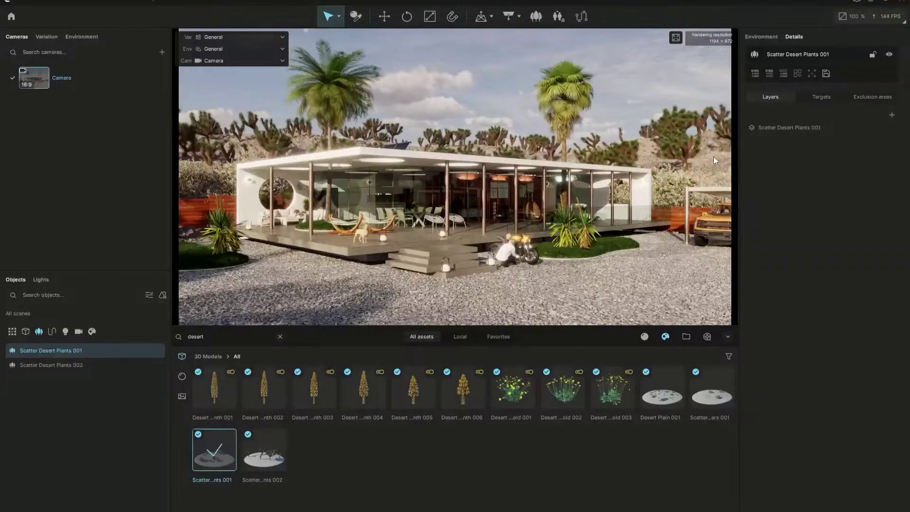
{"action": "left_click_drag", "start_coordinate": [710, 388], "coordinate": [716, 166]}
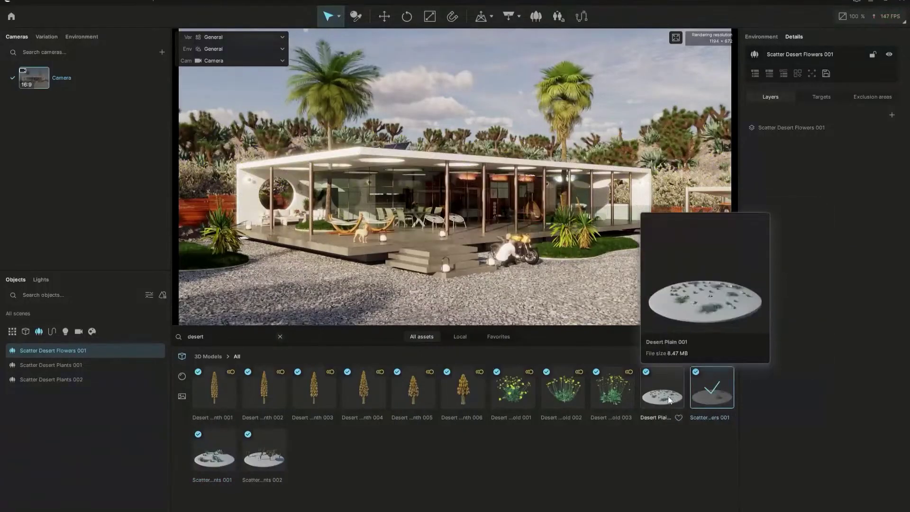
{"action": "left_click_drag", "start_coordinate": [662, 391], "coordinate": [713, 161]}
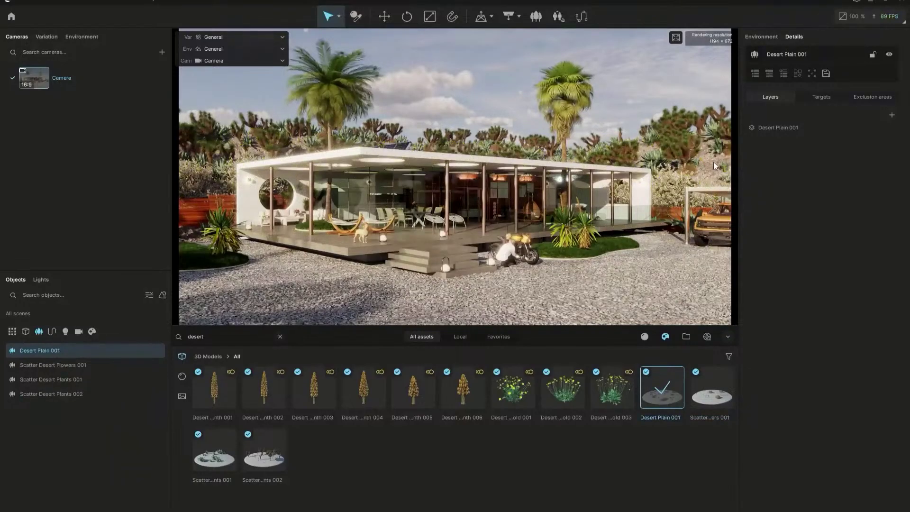
{"action": "left_click", "coordinate": [655, 90]}
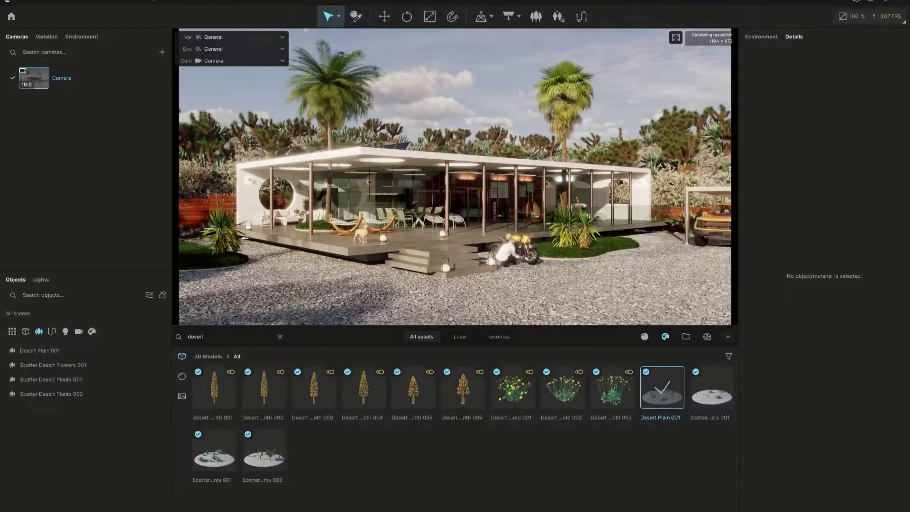
Open Desert_House02.envision from the Webinar folder and switch the viewport to Perspective View.
{"action": "key", "text": "ctrl+o"}
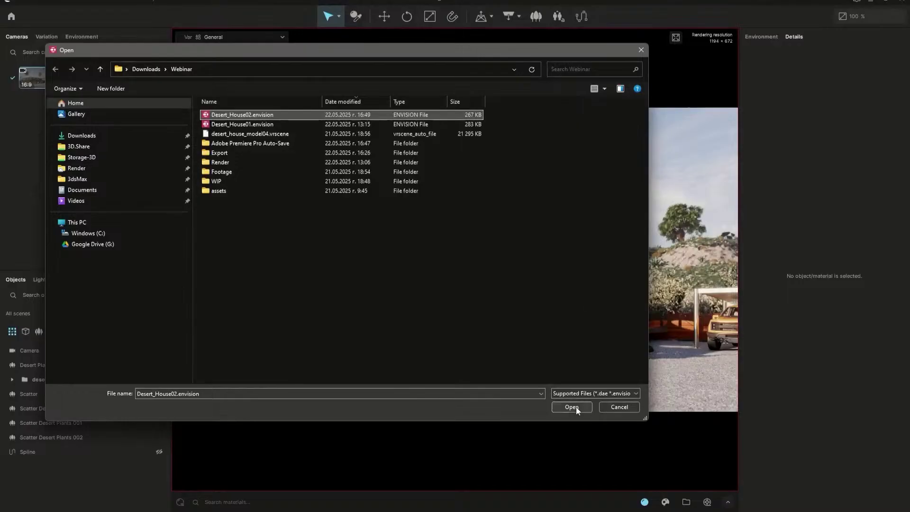
{"action": "left_click", "coordinate": [571, 407]}
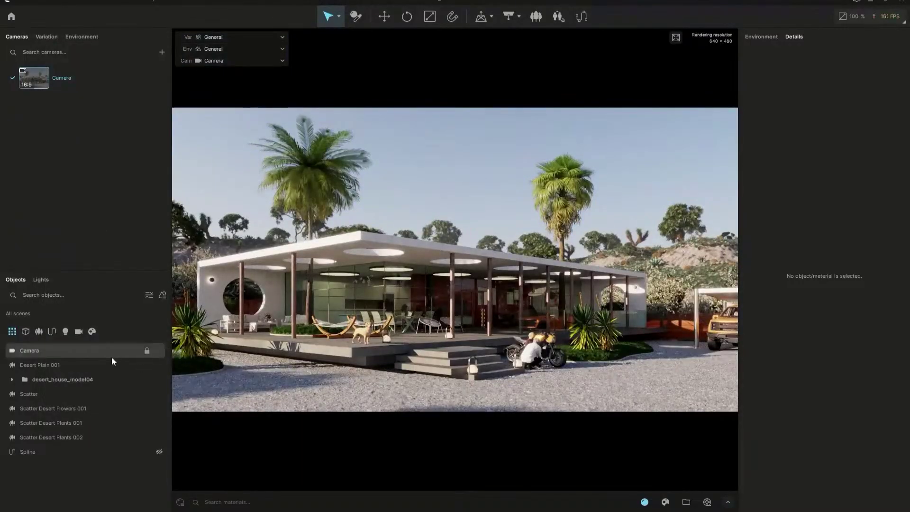
{"action": "left_click", "coordinate": [271, 60]}
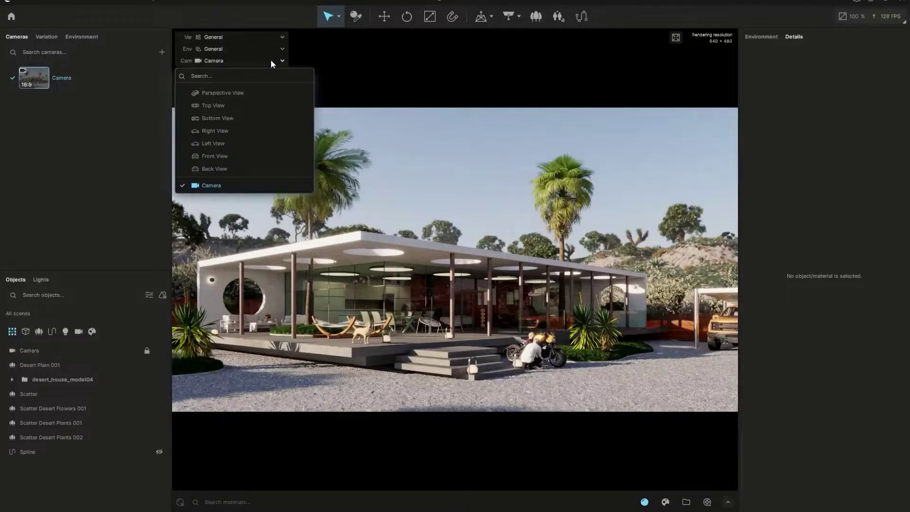
{"action": "left_click", "coordinate": [249, 90]}
Explore the scene close to the motorcycle and planting bed, ending with a view of the whole house front and gravel yard.
{"action": "right_click_drag", "start_coordinate": [385, 195], "coordinate": [322, 197]}
{"action": "key", "text": "w"}
{"action": "key", "text": "w"}
{"action": "key", "text": "w"}
{"action": "key", "text": "w"}
{"action": "key", "text": "s"}
{"action": "key", "text": "w"}
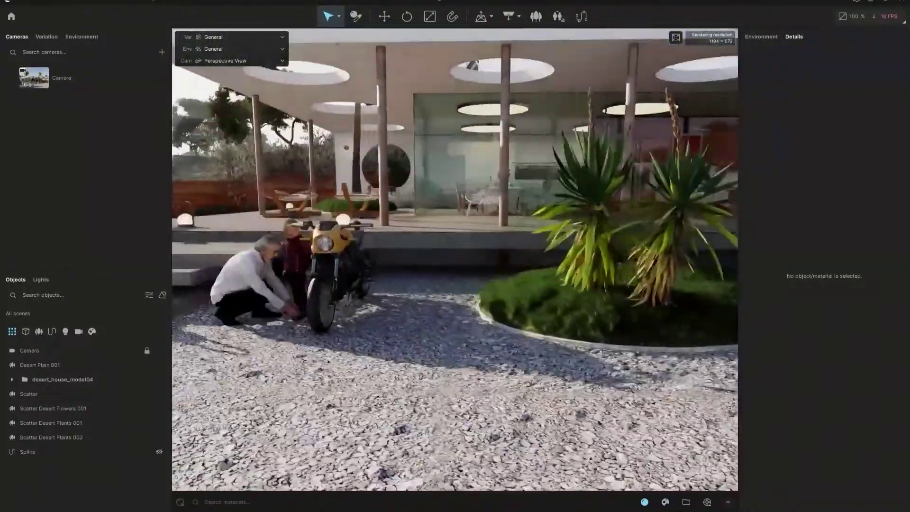
{"action": "key", "text": "s"}
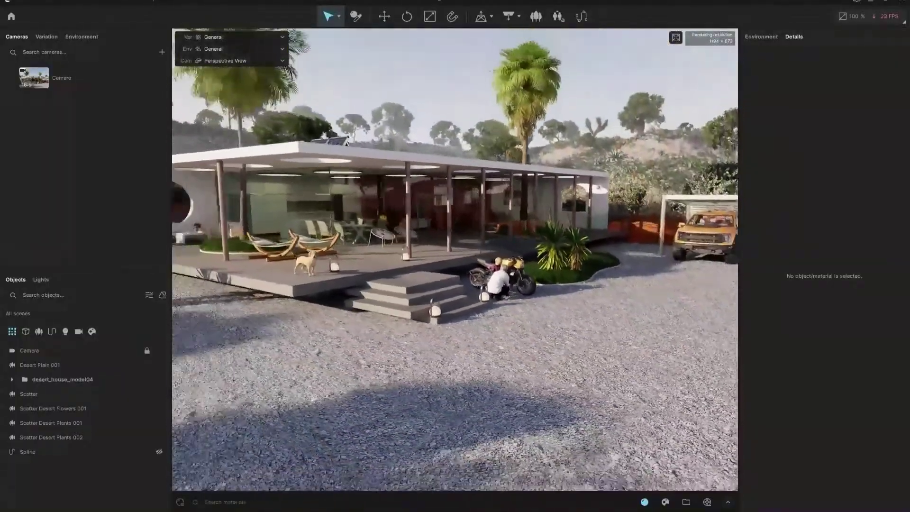
{"action": "right_click_drag", "start_coordinate": [540, 80], "coordinate": [498, 74]}
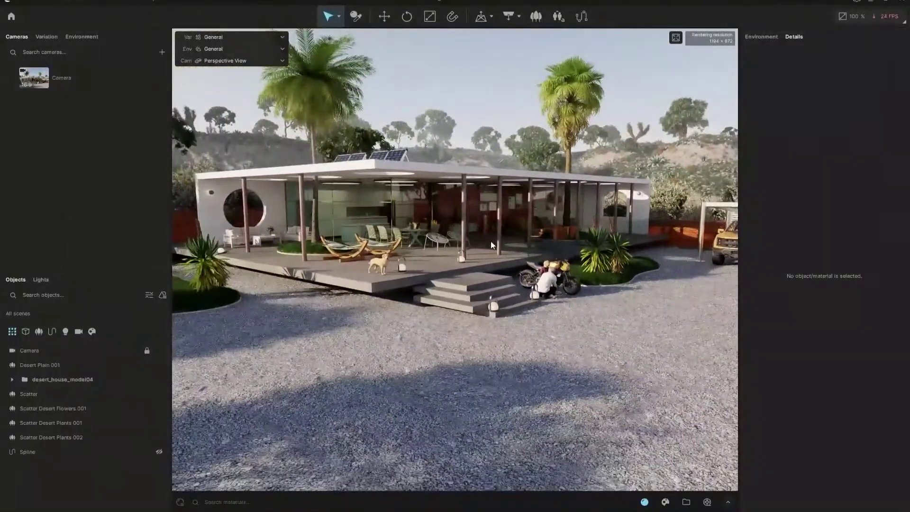
Draw a trial spline from the gravel yard up the entrance steps onto the terrace, and delete it again.
{"action": "left_click", "coordinate": [577, 19]}
{"action": "left_click", "coordinate": [701, 289]}
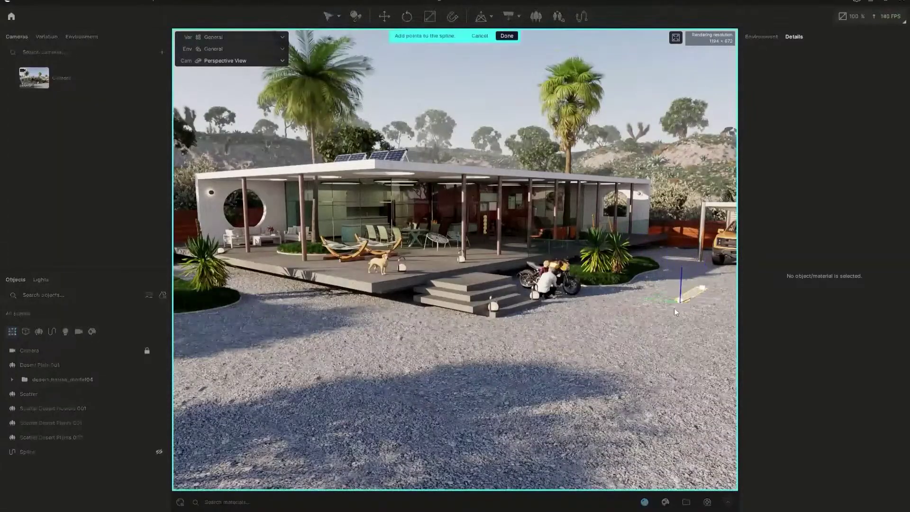
{"action": "left_click", "coordinate": [524, 314]}
{"action": "left_click", "coordinate": [476, 278]}
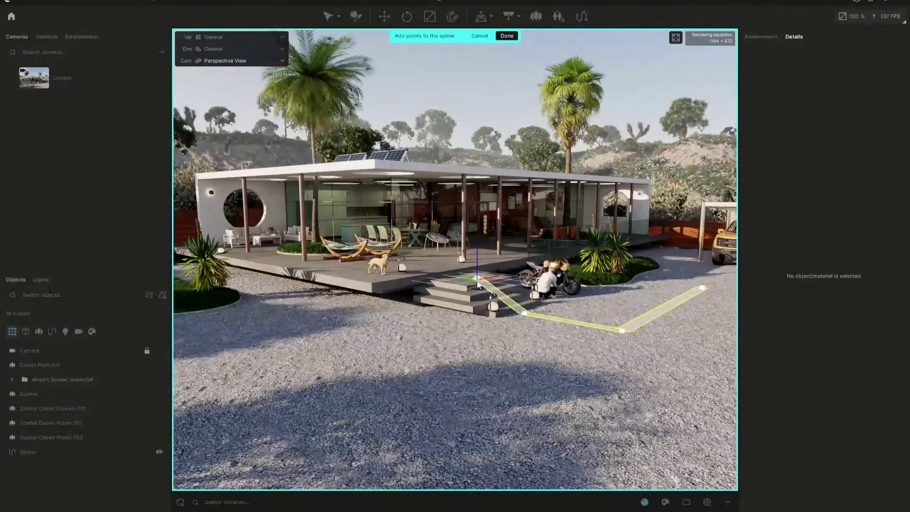
{"action": "left_click", "coordinate": [438, 264]}
{"action": "left_click", "coordinate": [483, 249]}
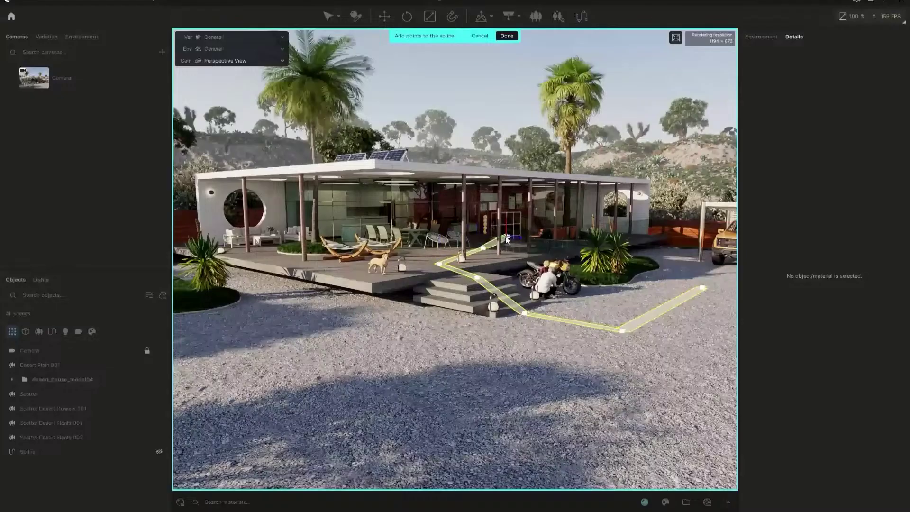
{"action": "key", "text": "Return"}
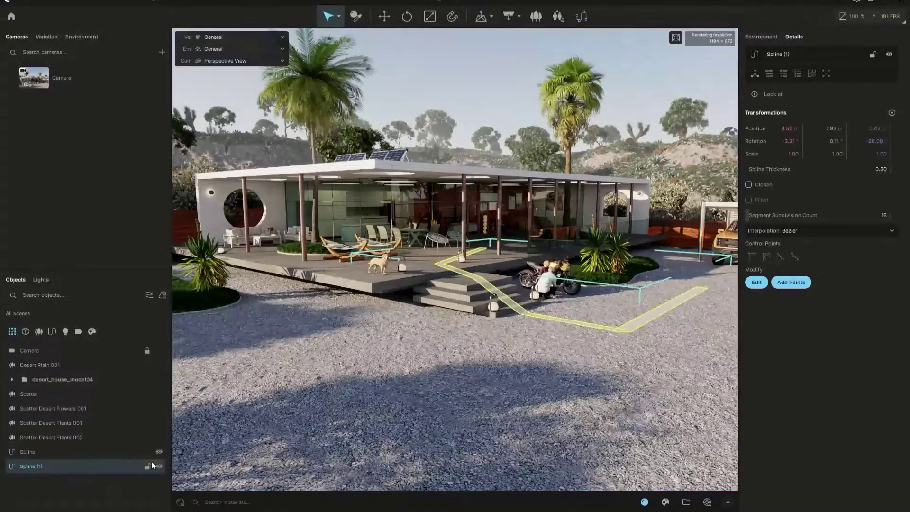
{"action": "right_click", "coordinate": [118, 466]}
{"action": "left_click", "coordinate": [132, 440]}
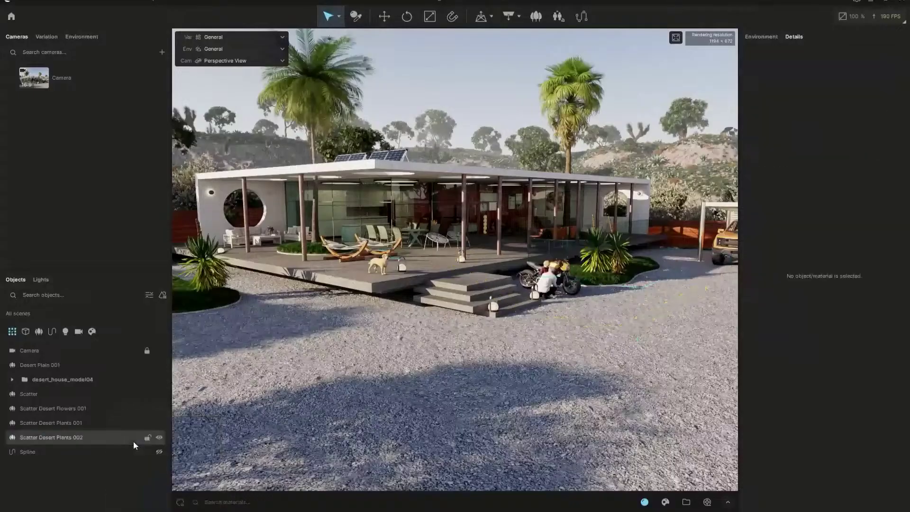
Show the existing spline, create an Anima Crowd with it as target spline and generate the actors.
{"action": "left_click", "coordinate": [159, 451]}
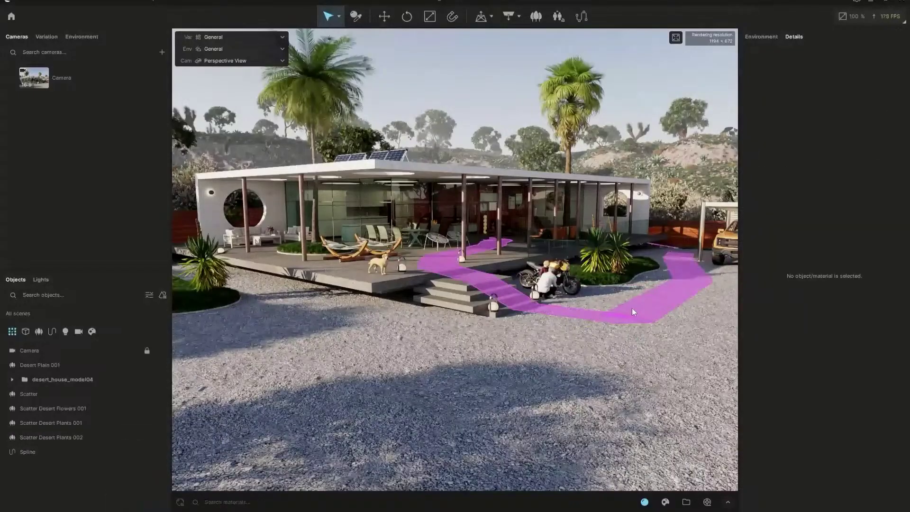
{"action": "left_click", "coordinate": [559, 19]}
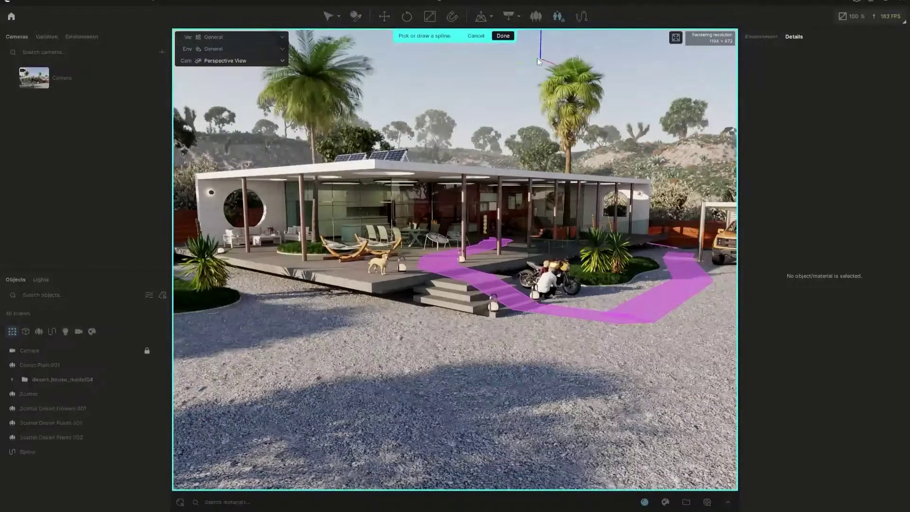
{"action": "left_click", "coordinate": [502, 36]}
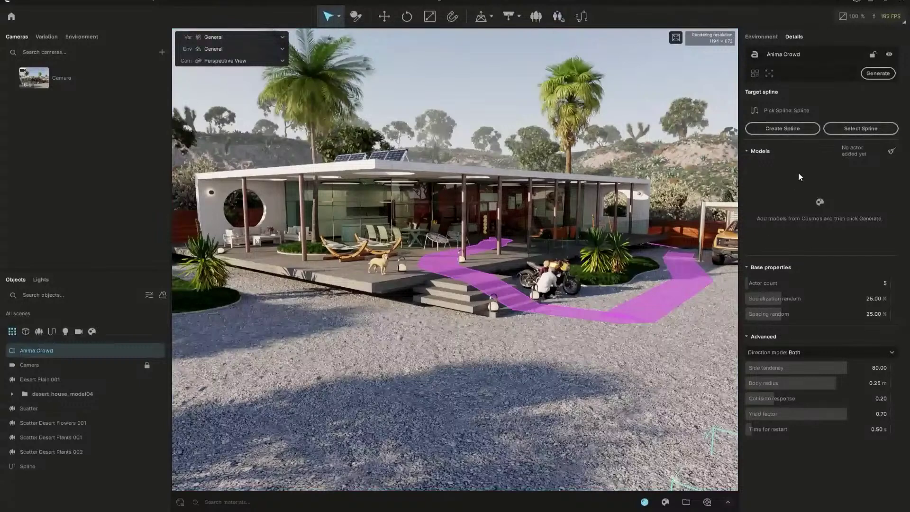
{"action": "left_click", "coordinate": [874, 77]}
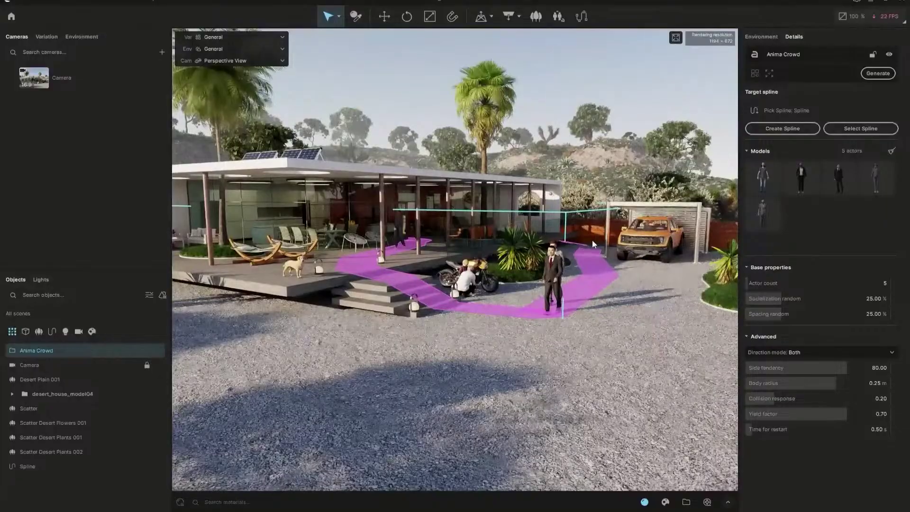
Play the animation on the timeline to review the crowd walking along the path, and stop playback.
{"action": "scroll", "coordinate": [593, 240], "scroll_direction": "down", "scroll_amount": 3}
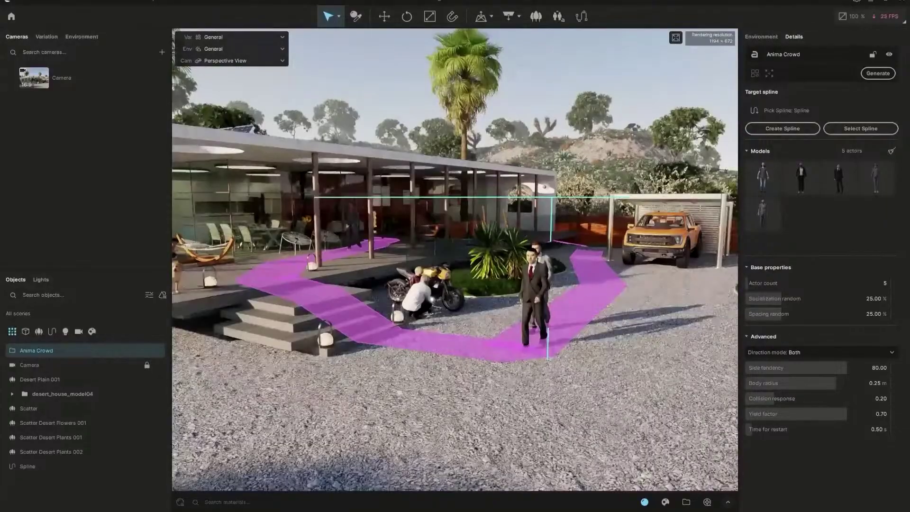
{"action": "left_click", "coordinate": [707, 502]}
{"action": "left_click", "coordinate": [454, 336]}
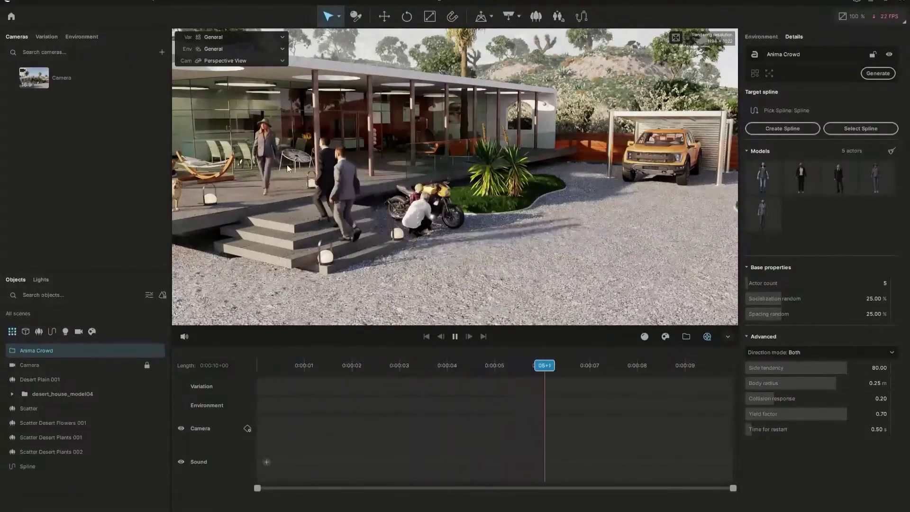
{"action": "left_click", "coordinate": [455, 337]}
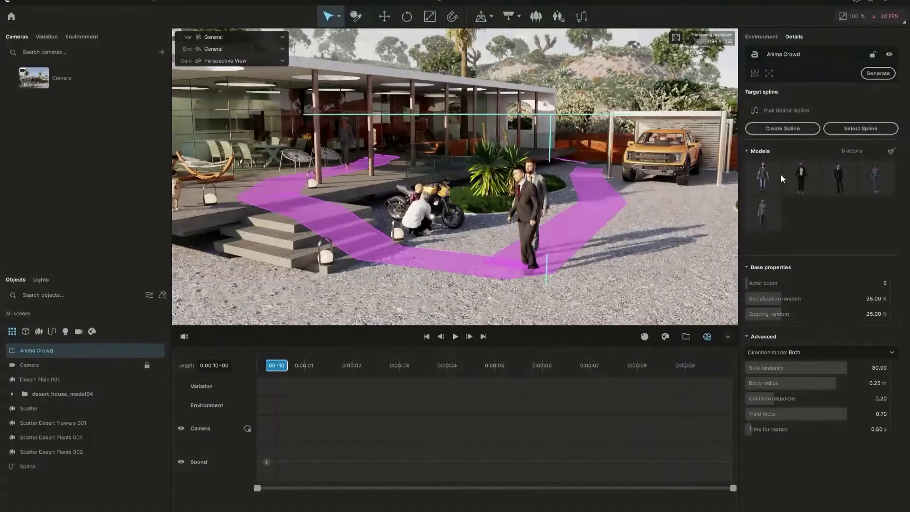
Remove the last three actor models from the crowd, keeping only the first two.
{"action": "left_click", "coordinate": [851, 166]}
{"action": "left_click", "coordinate": [886, 166]}
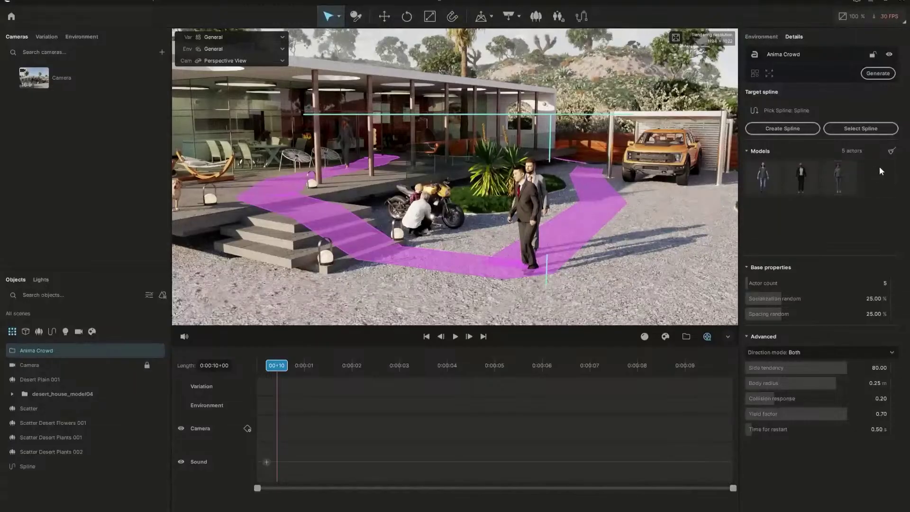
{"action": "left_click", "coordinate": [851, 165]}
Open the walking people models in the Cosmos library and filter them by the Animated tag.
{"action": "left_click", "coordinate": [665, 336]}
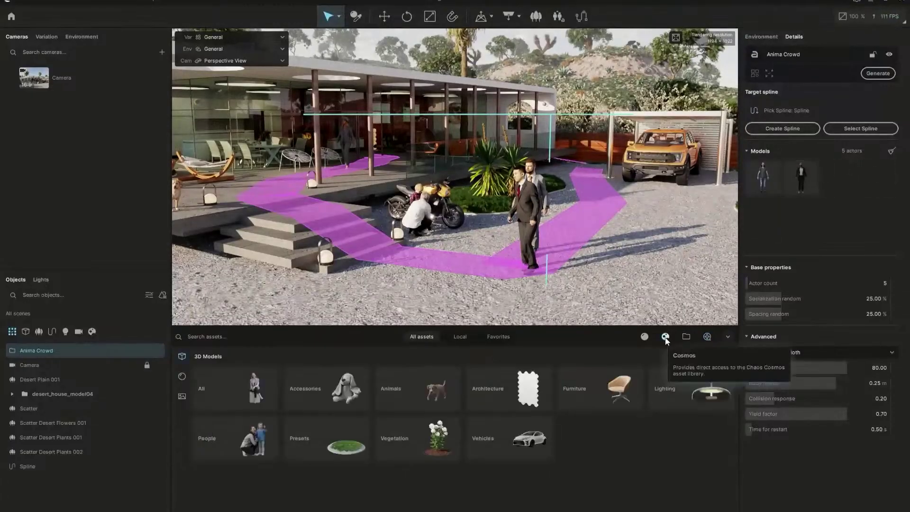
{"action": "left_click", "coordinate": [227, 448]}
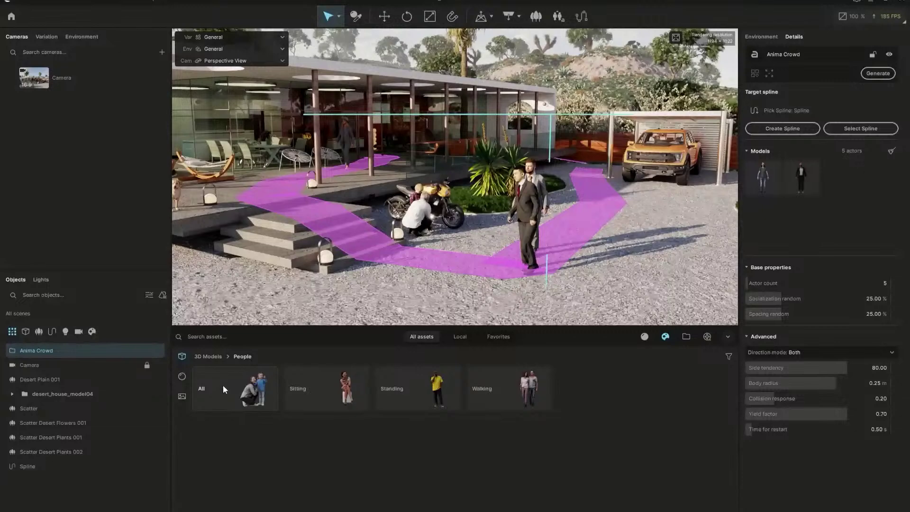
{"action": "left_click", "coordinate": [510, 386]}
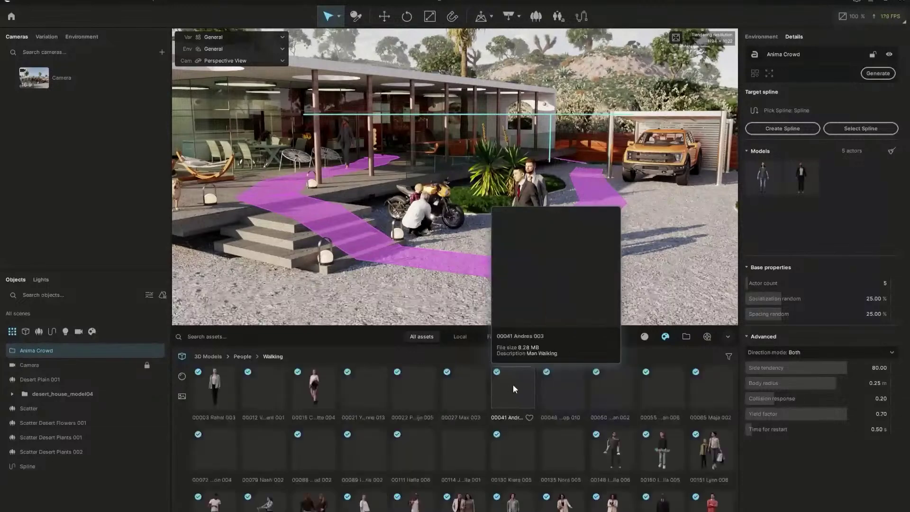
{"action": "left_click", "coordinate": [729, 357]}
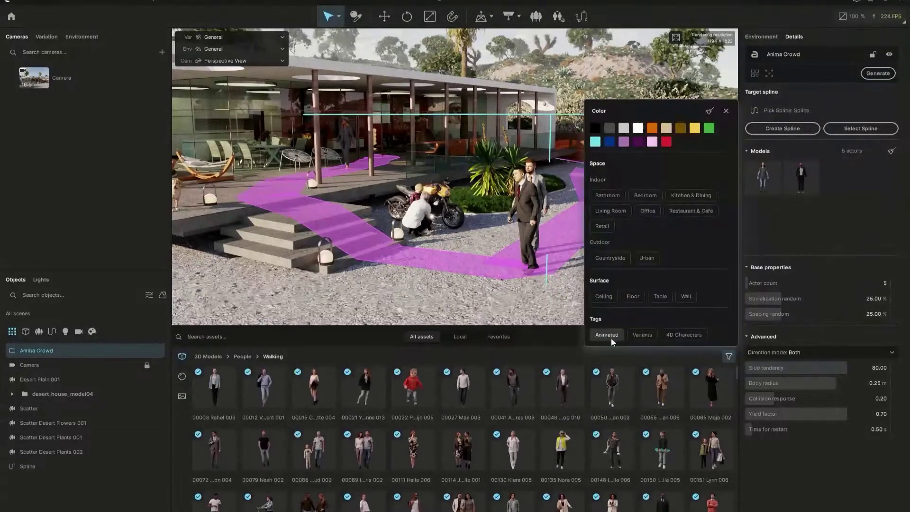
{"action": "left_click", "coordinate": [610, 335]}
{"action": "left_click", "coordinate": [728, 357]}
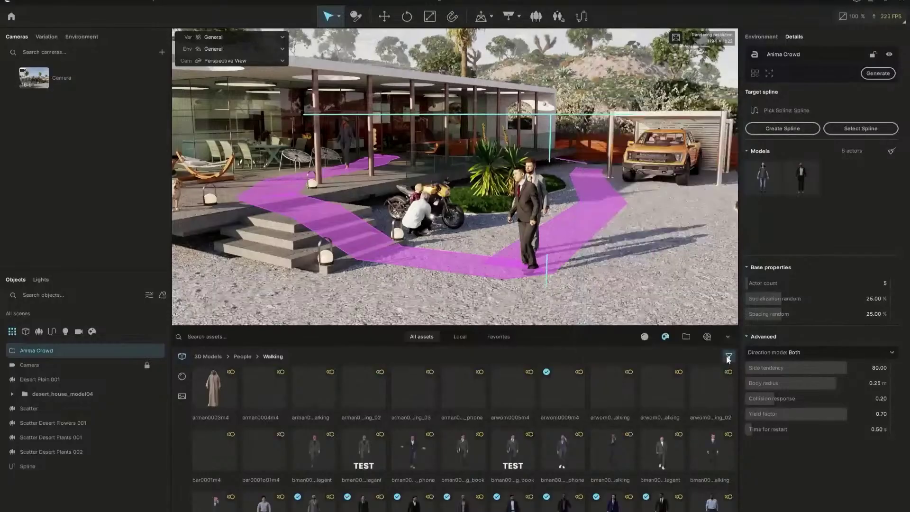
Add the animated models cwom20008m4 and the walking woman in the red top to the crowd, and regenerate it.
{"action": "scroll", "coordinate": [639, 458], "scroll_direction": "down", "scroll_amount": 5}
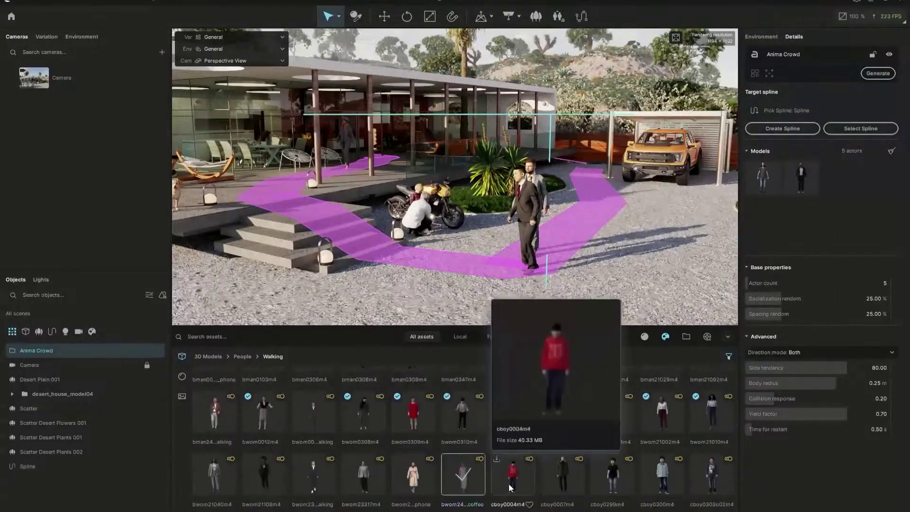
{"action": "scroll", "coordinate": [616, 455], "scroll_direction": "down", "scroll_amount": 5}
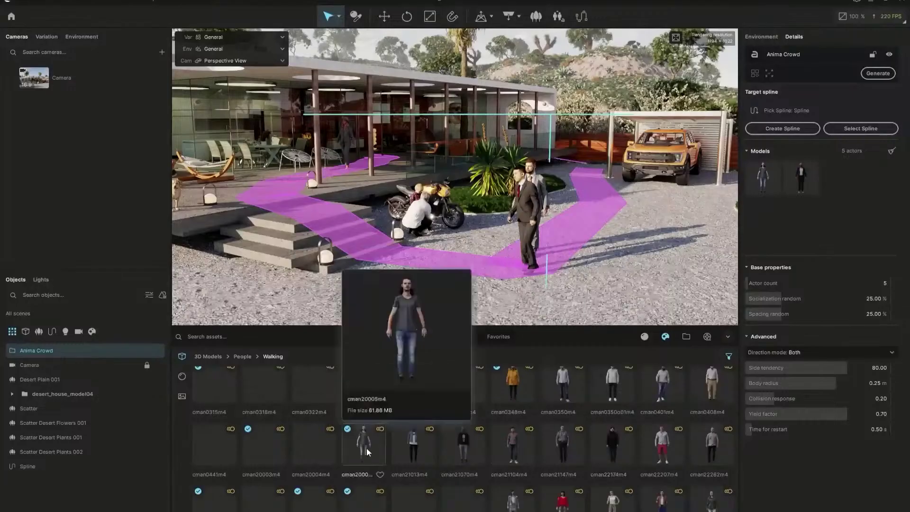
{"action": "scroll", "coordinate": [611, 426], "scroll_direction": "down", "scroll_amount": 5}
{"action": "left_click", "coordinate": [611, 415]}
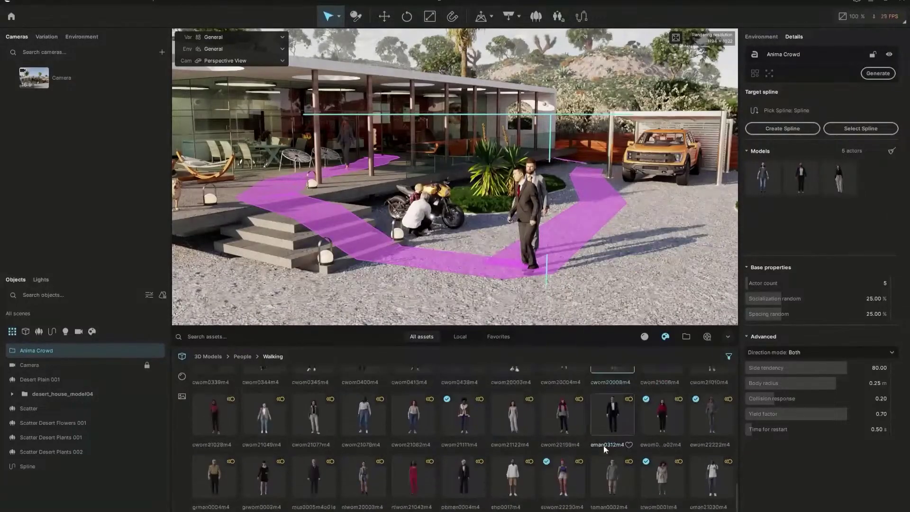
{"action": "left_click", "coordinate": [661, 415]}
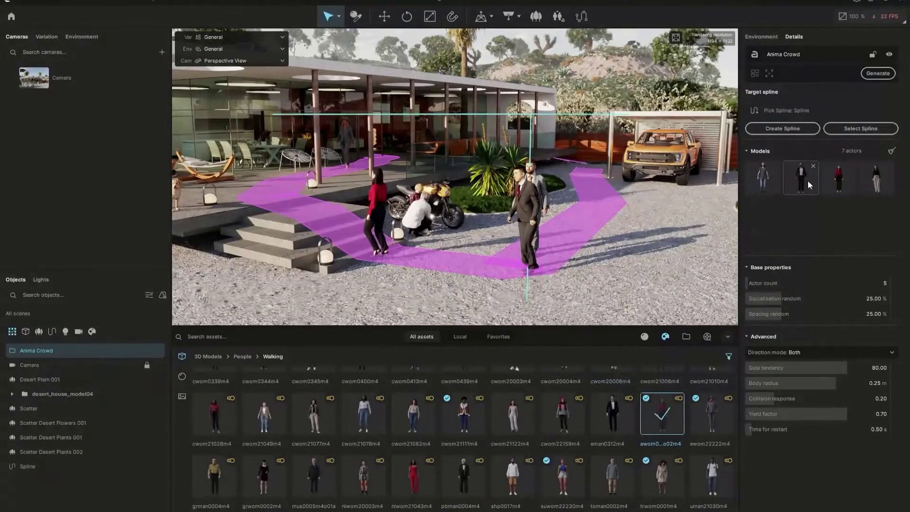
{"action": "left_click", "coordinate": [883, 74]}
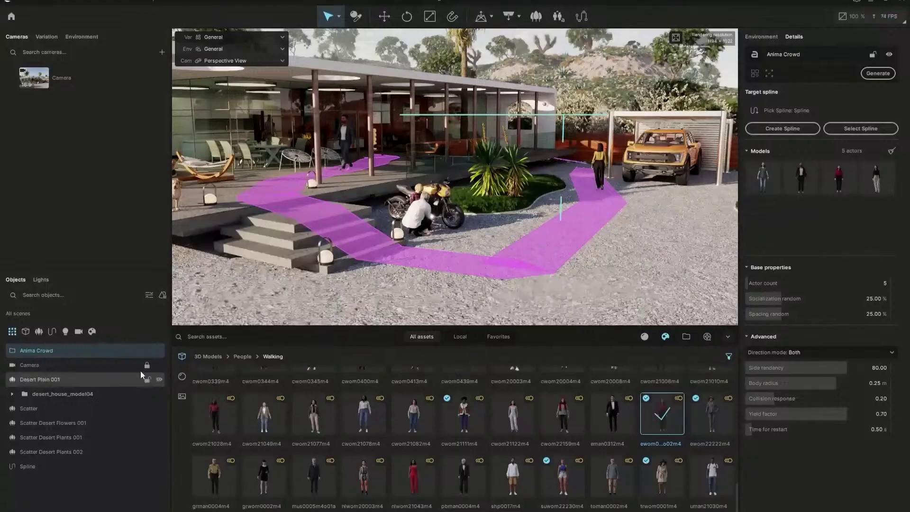
Play the animation to review the regenerated crowd, stop playback and collapse the timeline.
{"action": "left_click", "coordinate": [707, 336]}
{"action": "left_click", "coordinate": [453, 337]}
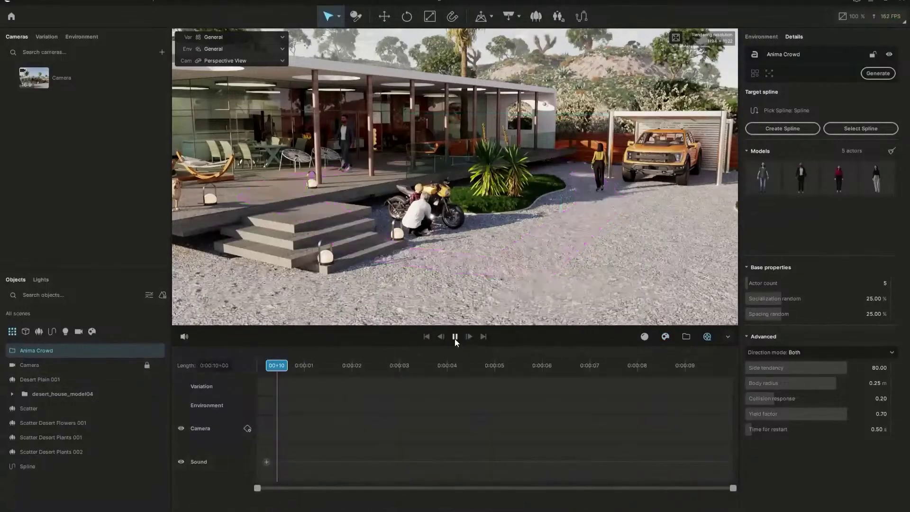
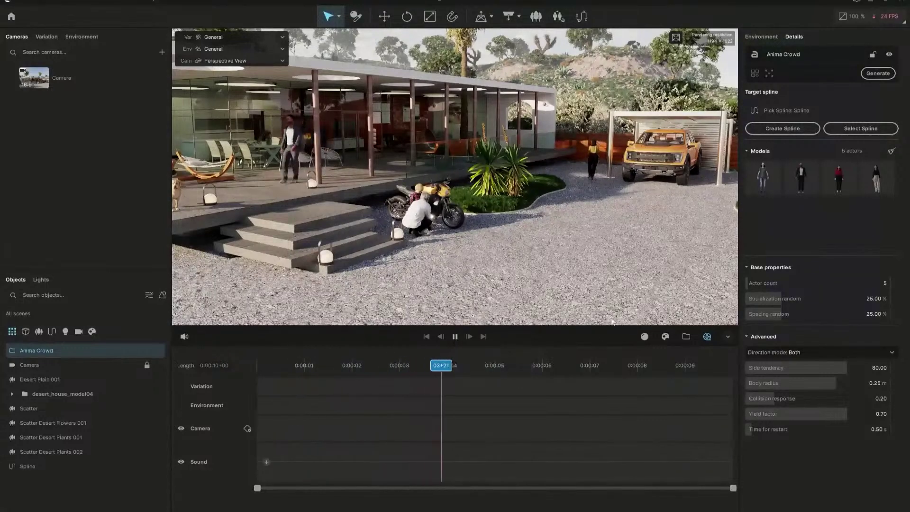
{"action": "key", "text": "space"}
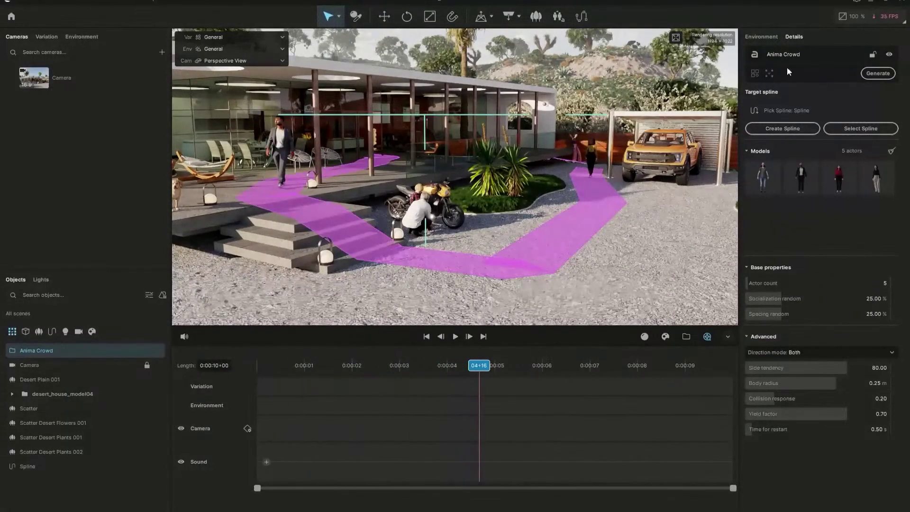
{"action": "left_click", "coordinate": [725, 337]}
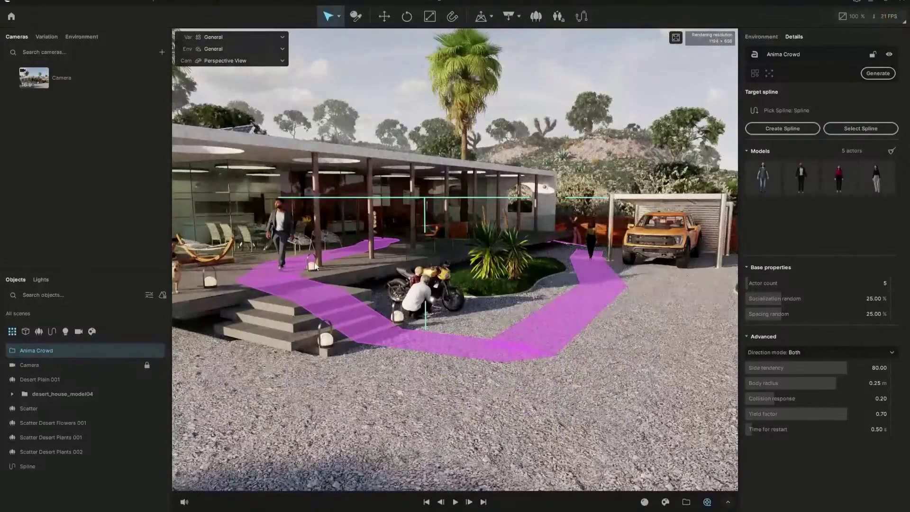
Hide the crowd's spline in the scene and clear the selection.
{"action": "left_click", "coordinate": [159, 467]}
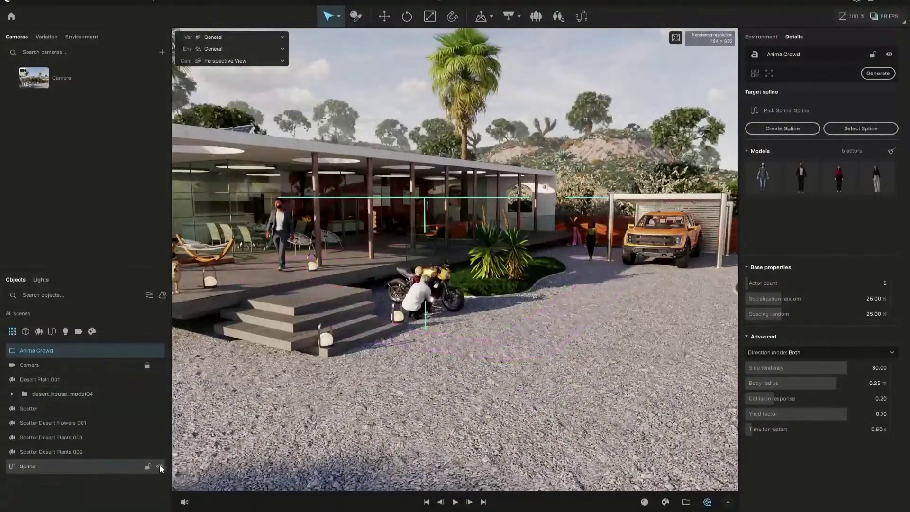
{"action": "left_click", "coordinate": [504, 83]}
{"action": "right_click_drag", "start_coordinate": [592, 178], "coordinate": [521, 255]}
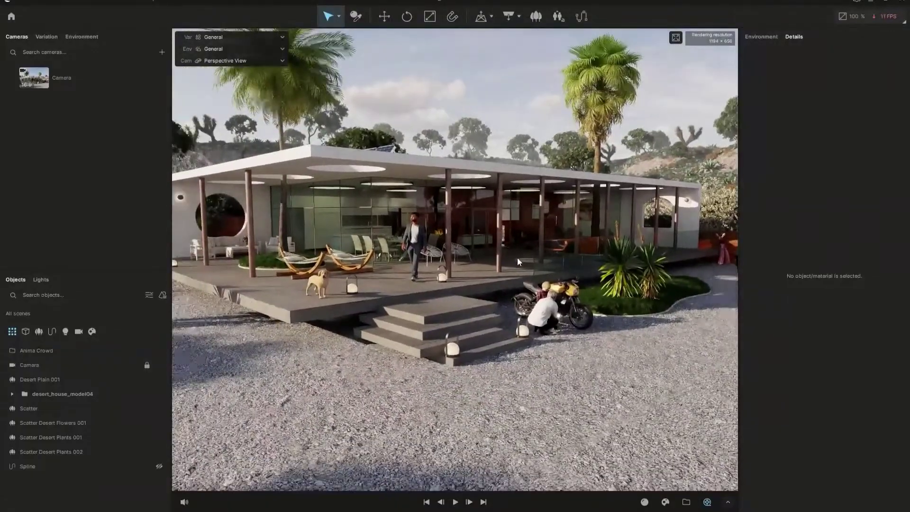
{"action": "scroll", "coordinate": [517, 256], "scroll_direction": "down", "scroll_amount": 3}
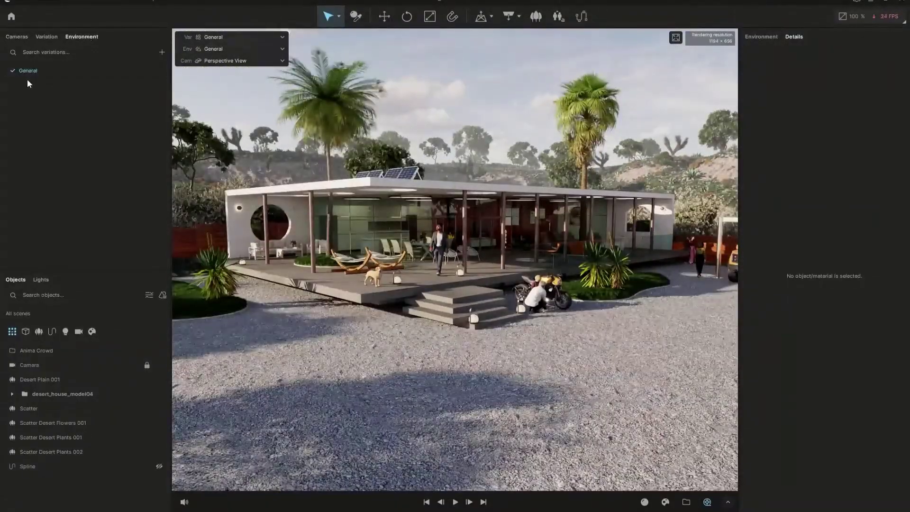
{"action": "right_click_drag", "start_coordinate": [305, 154], "coordinate": [332, 137]}
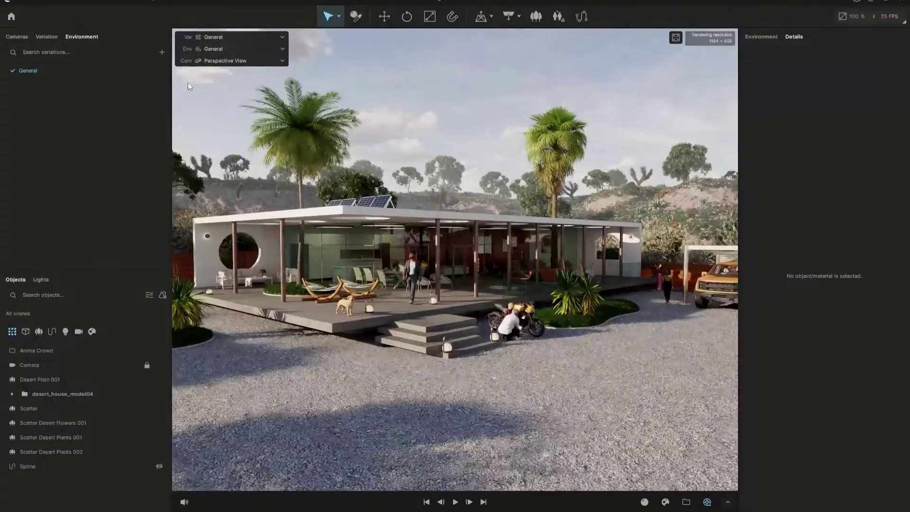
Add a new environment variation, show its settings and rename it Day.
{"action": "left_click", "coordinate": [162, 52]}
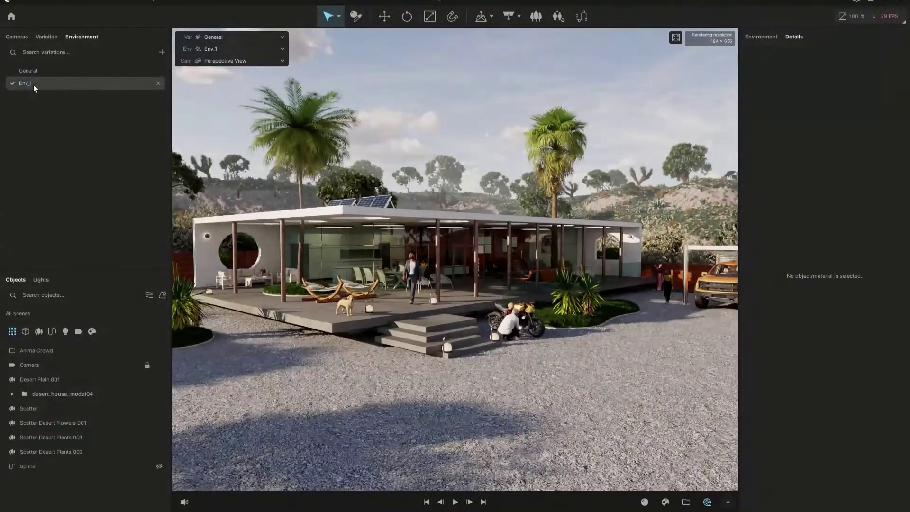
{"action": "left_click", "coordinate": [761, 37]}
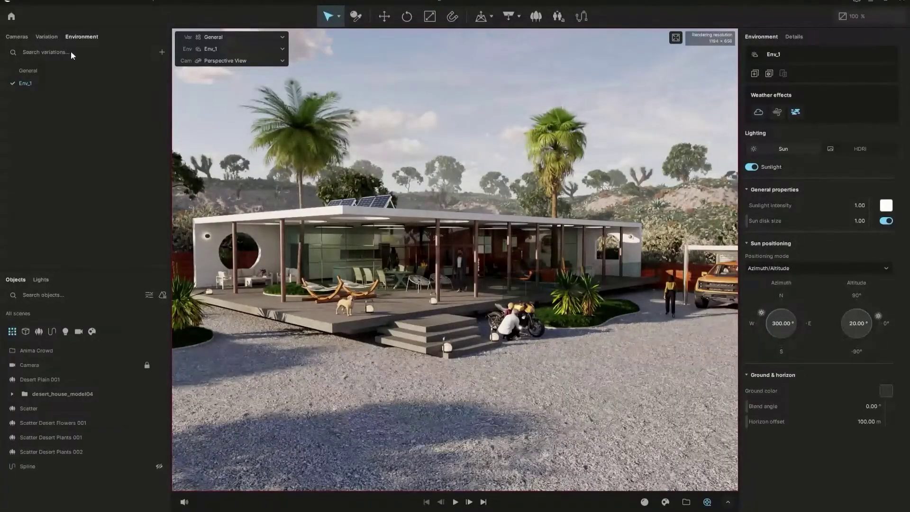
{"action": "right_click", "coordinate": [31, 83]}
{"action": "left_click", "coordinate": [64, 115]}
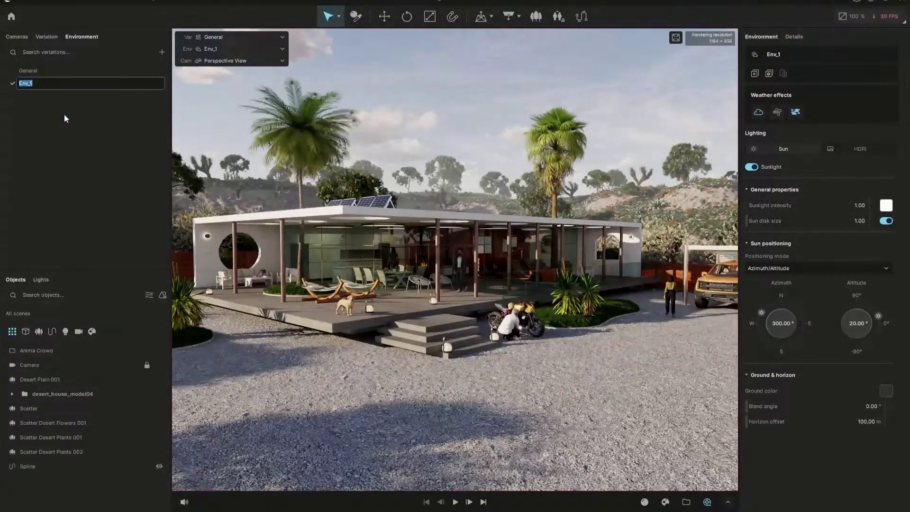
{"action": "key", "text": "End"}
{"action": "key", "text": "BackSpace"}
{"action": "key", "text": "BackSpace"}
{"action": "key", "text": "BackSpace"}
{"action": "key", "text": "BackSpace"}
{"action": "key", "text": "BackSpace"}
{"action": "type", "text": "Day"}
{"action": "key", "text": "Return"}
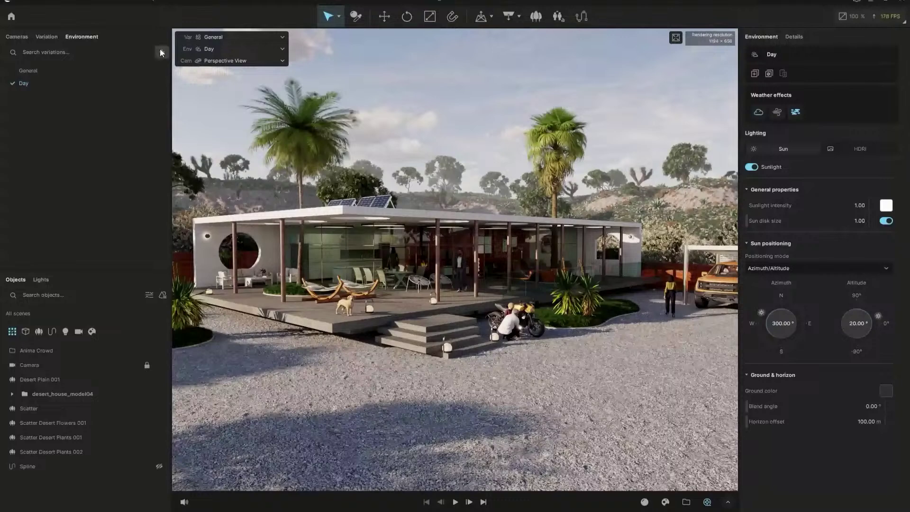
Add another environment variation and rename it Sunrise.
{"action": "left_click", "coordinate": [161, 52]}
{"action": "right_click", "coordinate": [24, 94]}
{"action": "left_click", "coordinate": [54, 118]}
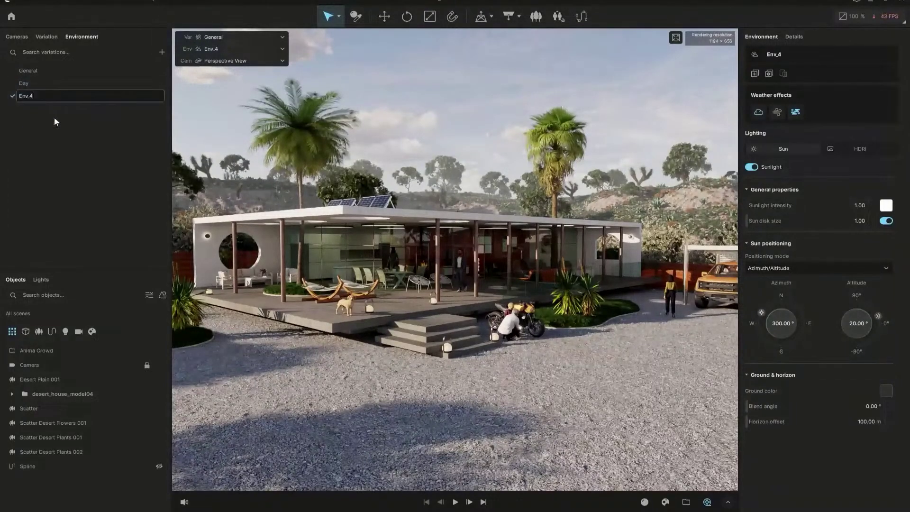
{"action": "type", "text": "Sunrise"}
{"action": "key", "text": "Return"}
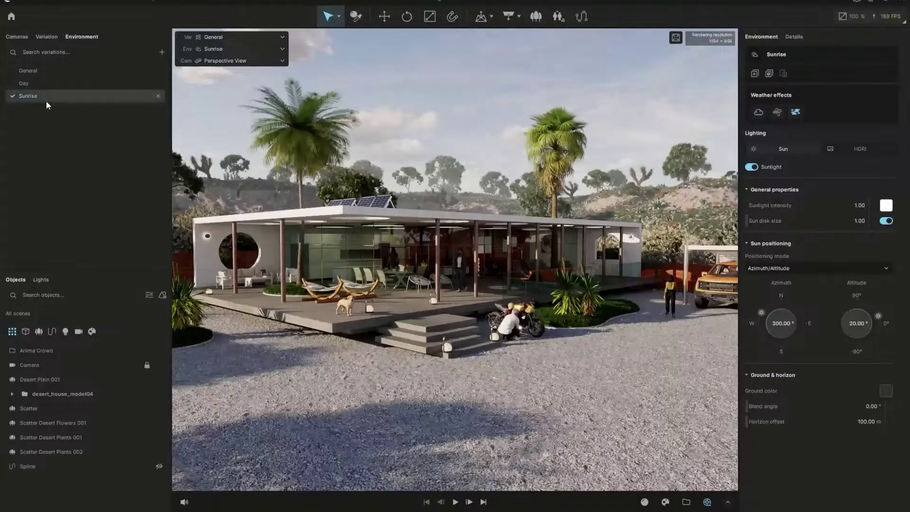
Position the Sunrise variation's sun at an azimuth of about 124.35° and a low altitude of about 6.78°.
{"action": "left_click_drag", "start_coordinate": [878, 319], "coordinate": [891, 321]}
{"action": "left_click_drag", "start_coordinate": [761, 313], "coordinate": [809, 329]}
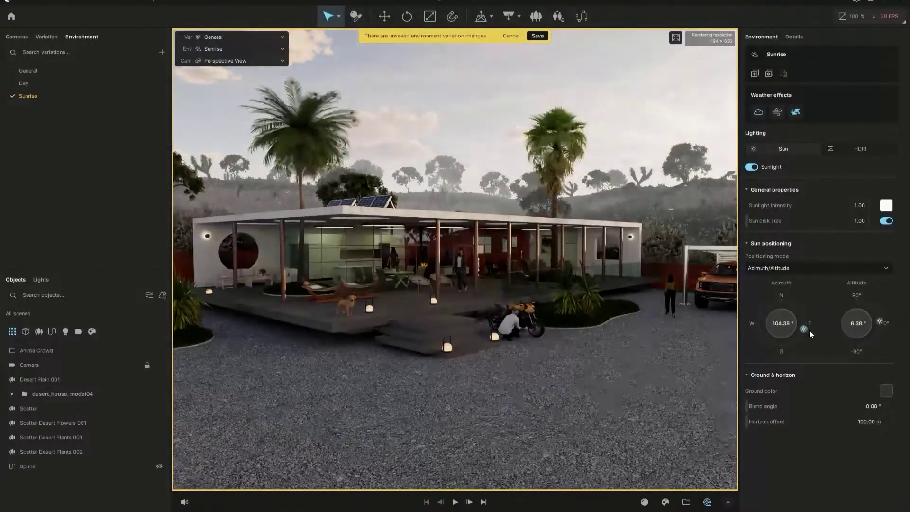
{"action": "left_click_drag", "start_coordinate": [879, 322], "coordinate": [879, 320]}
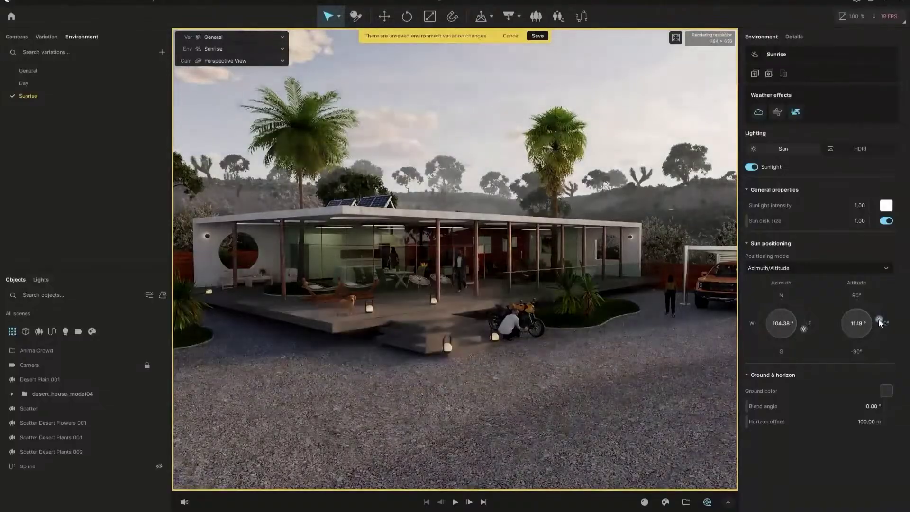
{"action": "left_click_drag", "start_coordinate": [805, 328], "coordinate": [800, 334]}
{"action": "left_click_drag", "start_coordinate": [880, 320], "coordinate": [880, 321]}
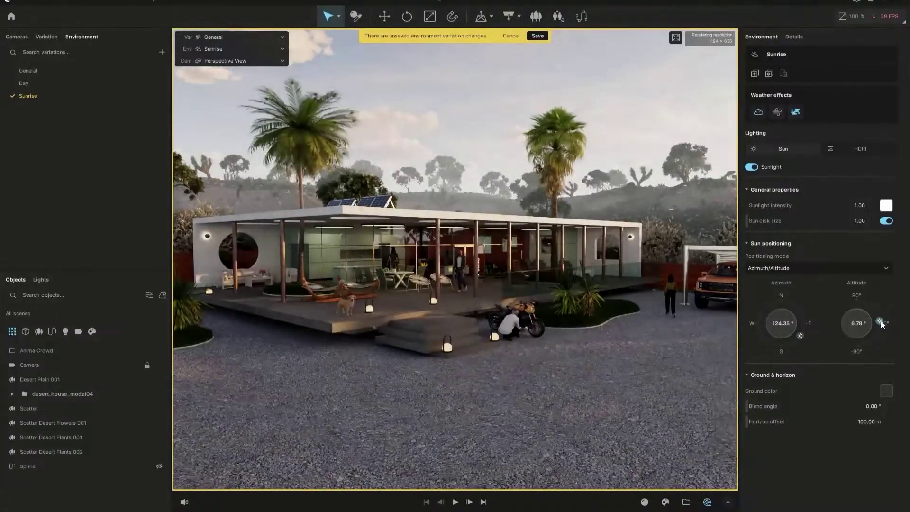
Turn off cloud shadows on the ground for the Sunrise environment and save the variation.
{"action": "left_click", "coordinate": [757, 112]}
{"action": "left_click", "coordinate": [740, 261]}
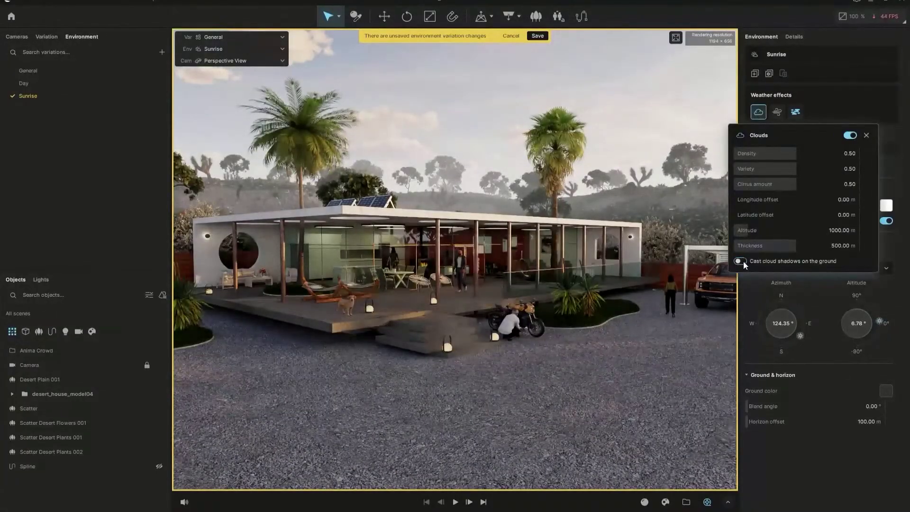
{"action": "left_click", "coordinate": [820, 450]}
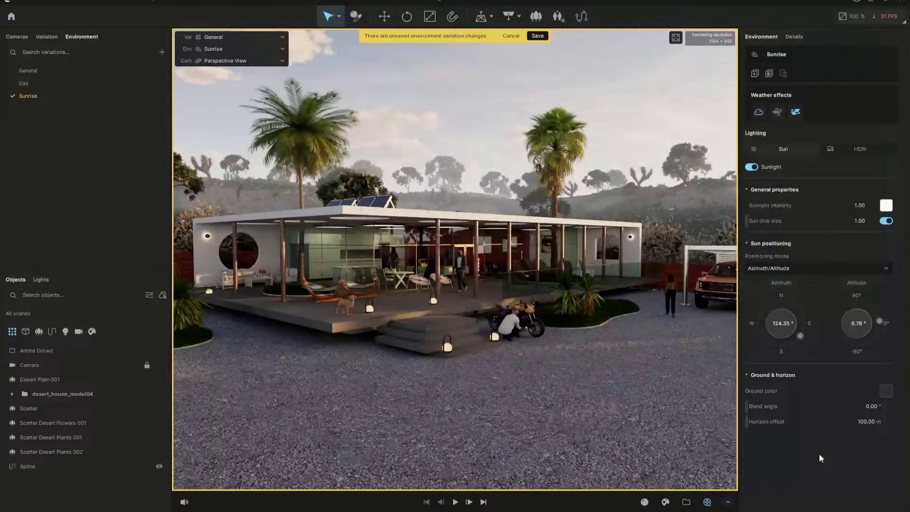
{"action": "left_click", "coordinate": [538, 36]}
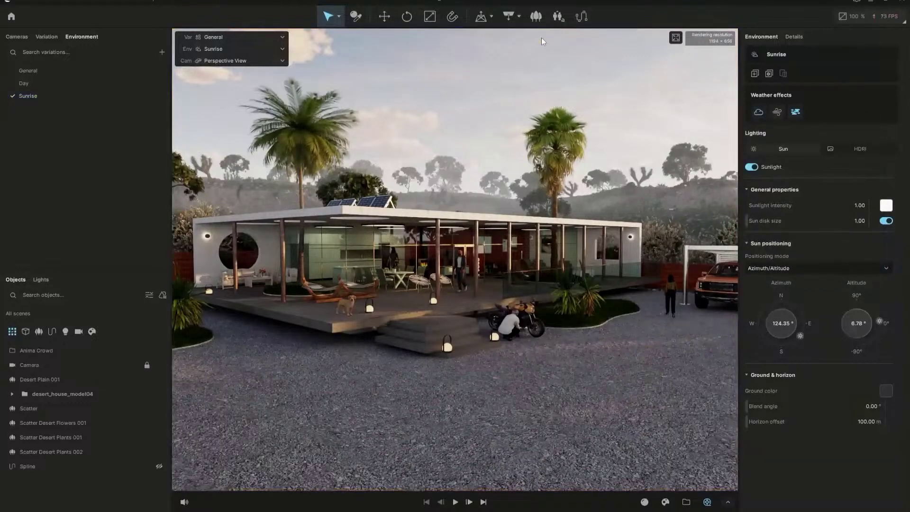
Activate the Day environment, disable its cloud shadows on the ground and save the variation.
{"action": "left_click", "coordinate": [70, 80]}
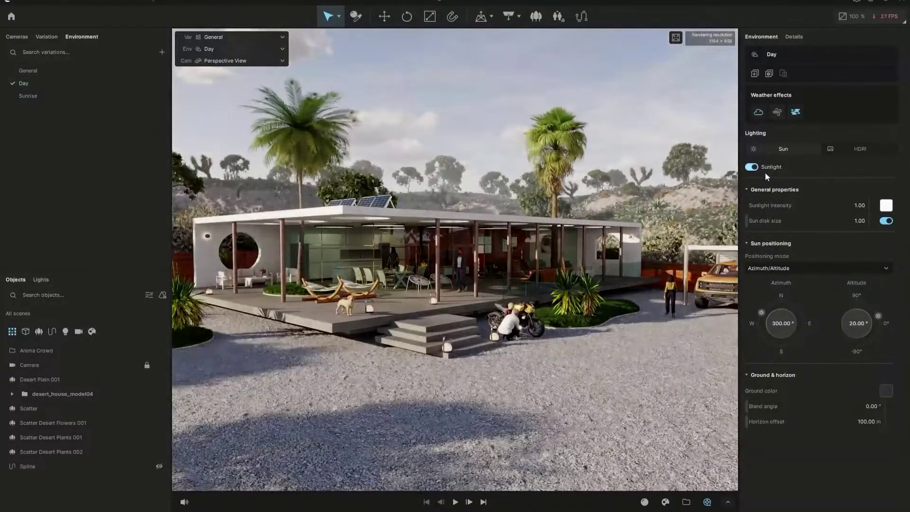
{"action": "left_click", "coordinate": [757, 112]}
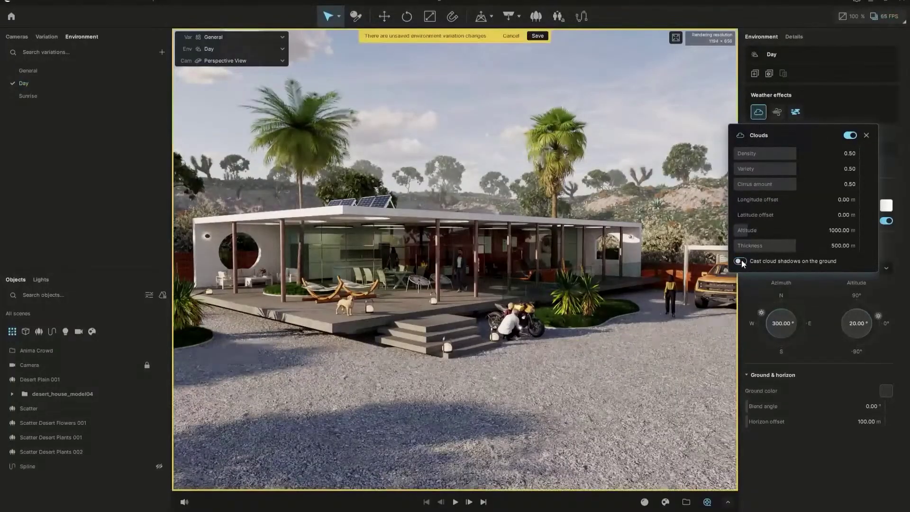
{"action": "left_click", "coordinate": [532, 35]}
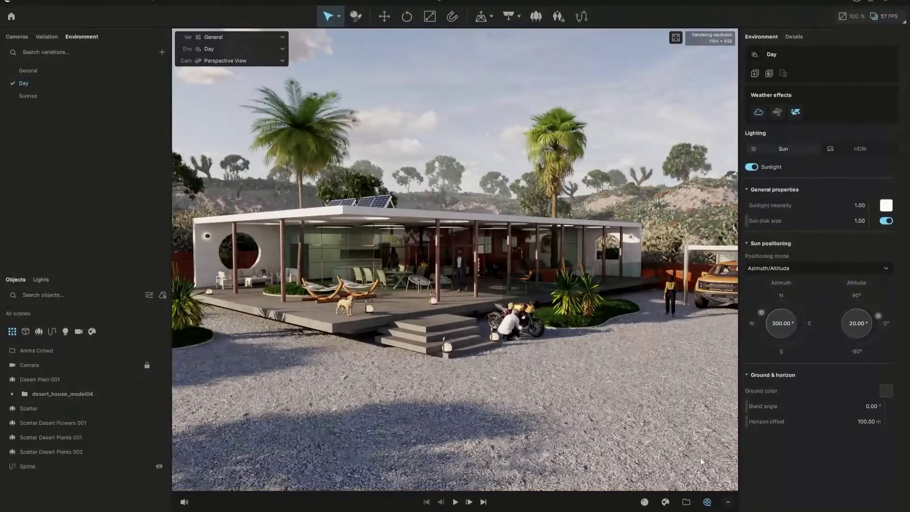
Place Sunrise followed by Day on the timeline's environment track, with a 1 s Sunrise clip and a 5 s linear transition.
{"action": "left_click", "coordinate": [728, 503]}
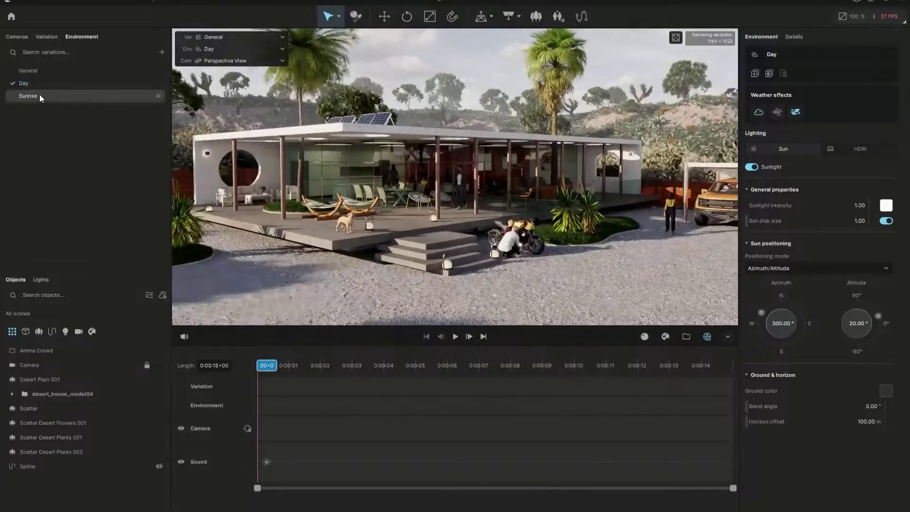
{"action": "left_click_drag", "start_coordinate": [39, 94], "coordinate": [269, 399]}
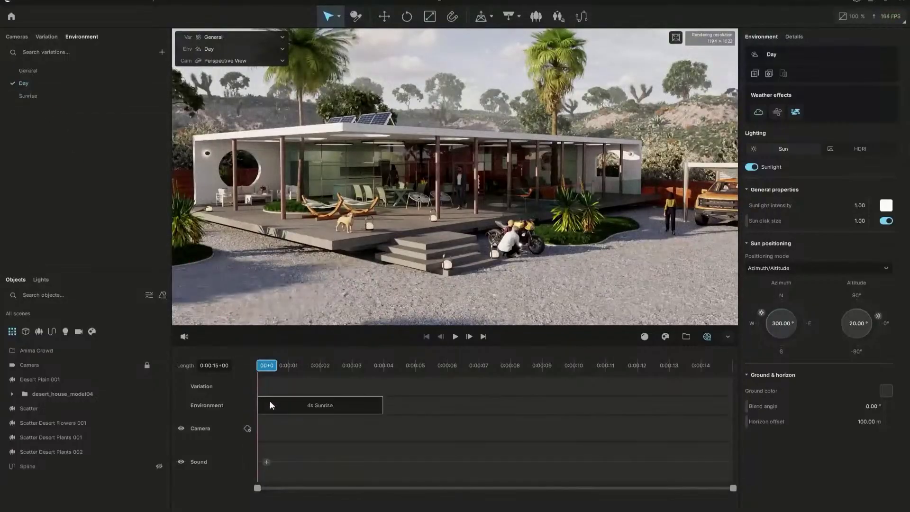
{"action": "left_click_drag", "start_coordinate": [35, 85], "coordinate": [484, 407]}
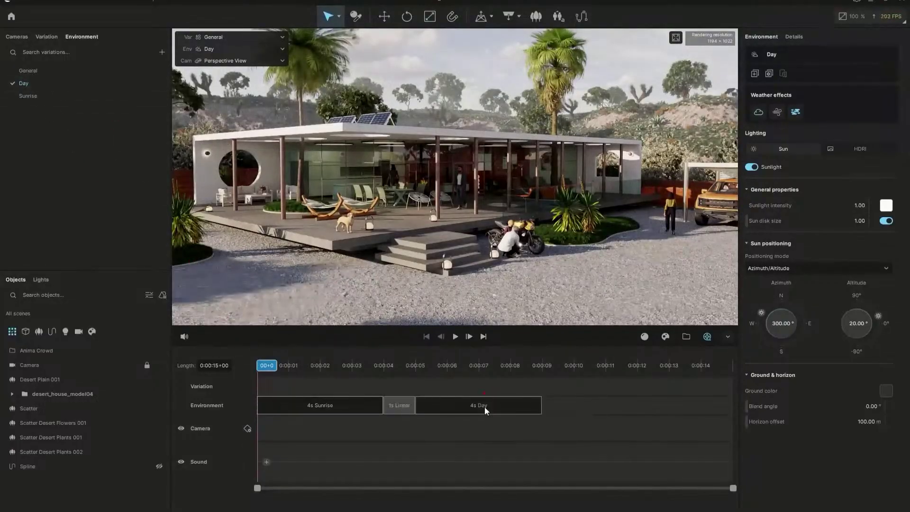
{"action": "left_click_drag", "start_coordinate": [384, 407], "coordinate": [288, 405]}
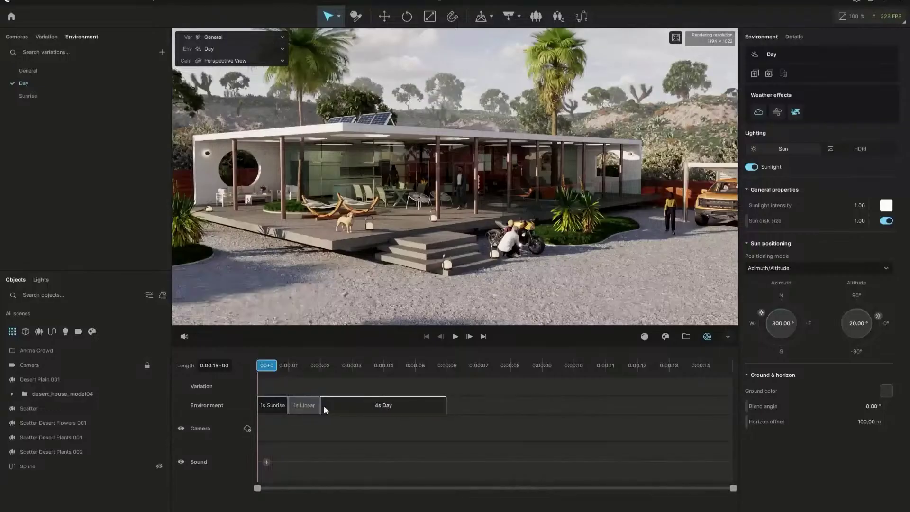
{"action": "left_click_drag", "start_coordinate": [320, 406], "coordinate": [482, 412]}
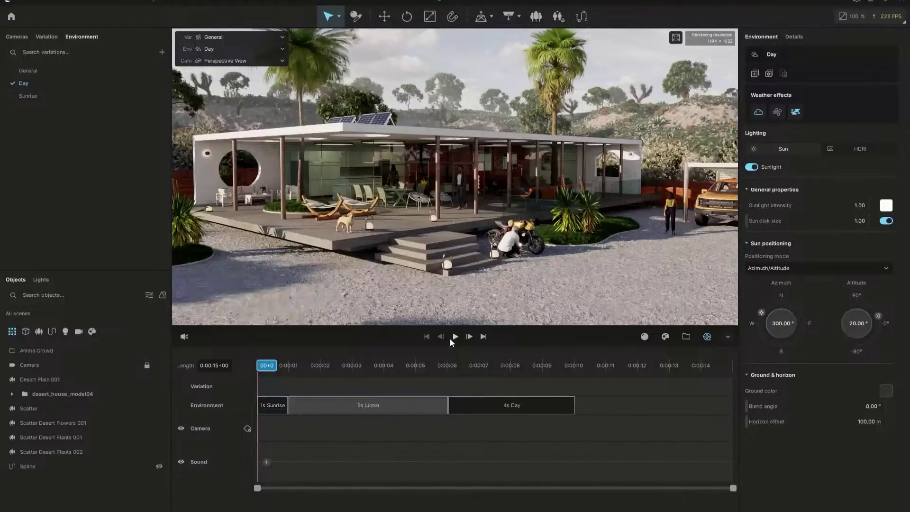
Play the animation to preview the Sunrise-to-Day transition, pause it and return the playhead to the start.
{"action": "left_click", "coordinate": [455, 336]}
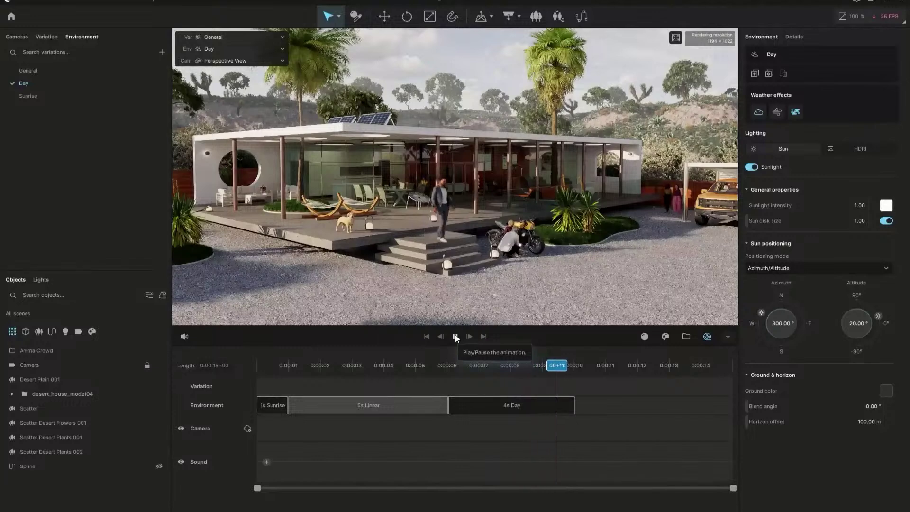
{"action": "left_click", "coordinate": [455, 337]}
{"action": "left_click_drag", "start_coordinate": [578, 366], "coordinate": [230, 377]}
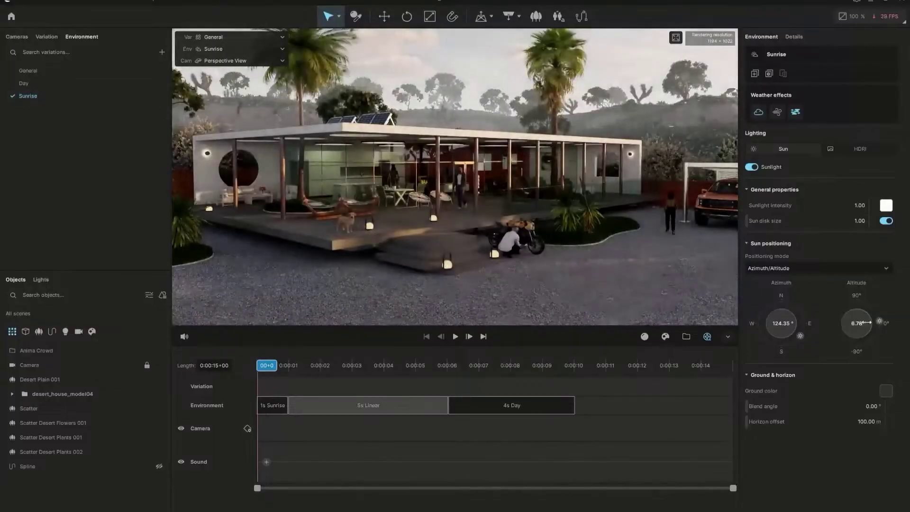
Save the Sunrise variation with its sun altitude raised to about 11.83° and replay the environment transition.
{"action": "left_click_drag", "start_coordinate": [880, 321], "coordinate": [880, 319]}
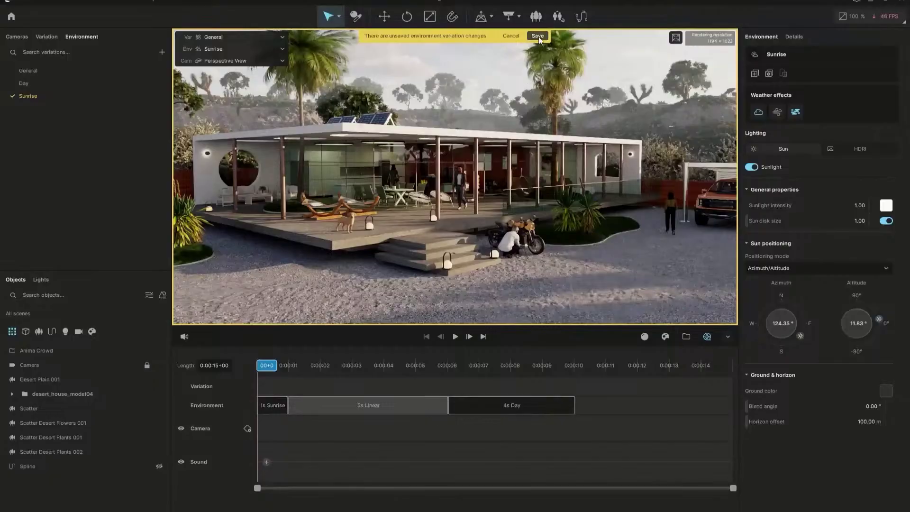
{"action": "left_click", "coordinate": [538, 37]}
{"action": "left_click", "coordinate": [455, 337]}
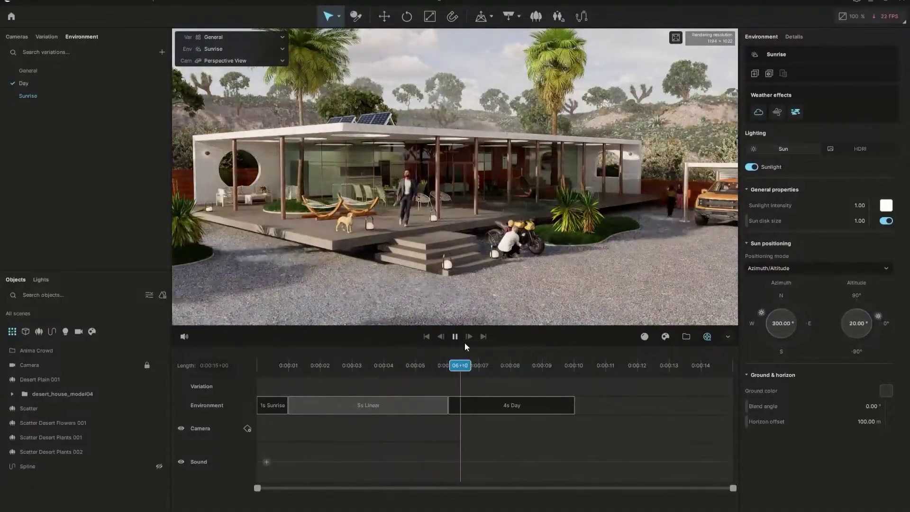
{"action": "left_click", "coordinate": [455, 337]}
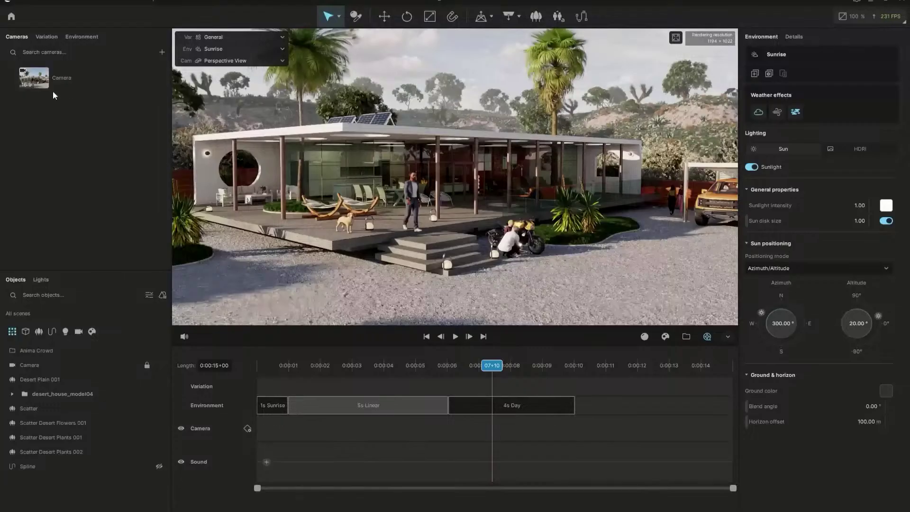
Place the saved Camera at the start of the timeline's camera track and trim the Day clip to 1 s.
{"action": "left_click_drag", "start_coordinate": [164, 239], "coordinate": [285, 426]}
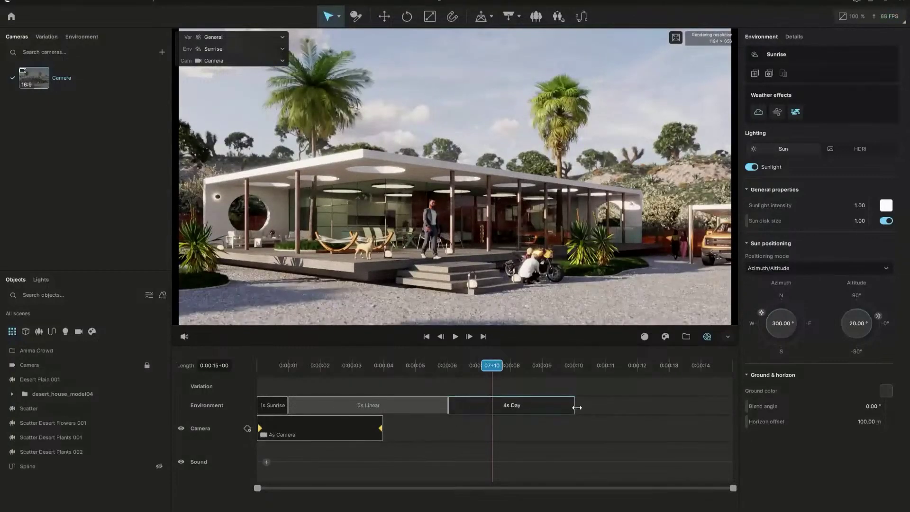
{"action": "left_click_drag", "start_coordinate": [575, 406], "coordinate": [508, 406]}
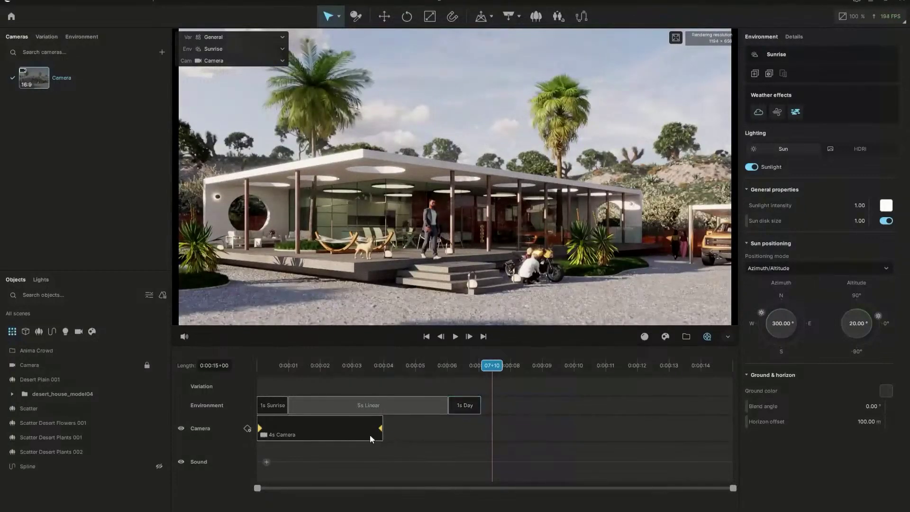
Extend the camera clip to 7 s so it ends with the Day clip.
{"action": "left_click_drag", "start_coordinate": [476, 366], "coordinate": [356, 365]}
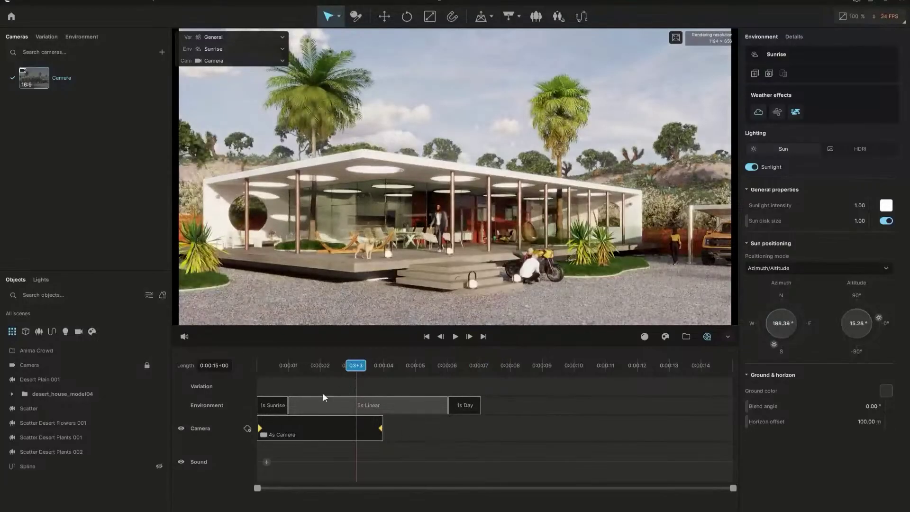
{"action": "left_click", "coordinate": [376, 434]}
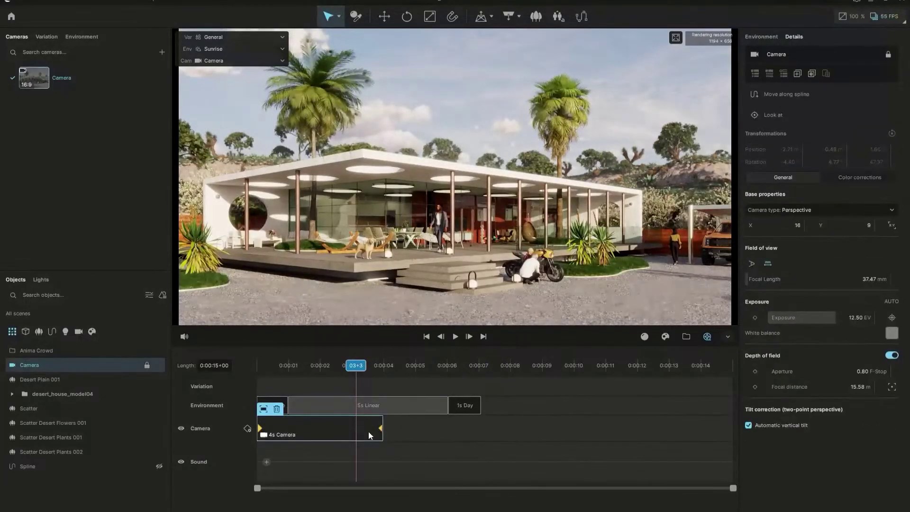
{"action": "left_click", "coordinate": [383, 434]}
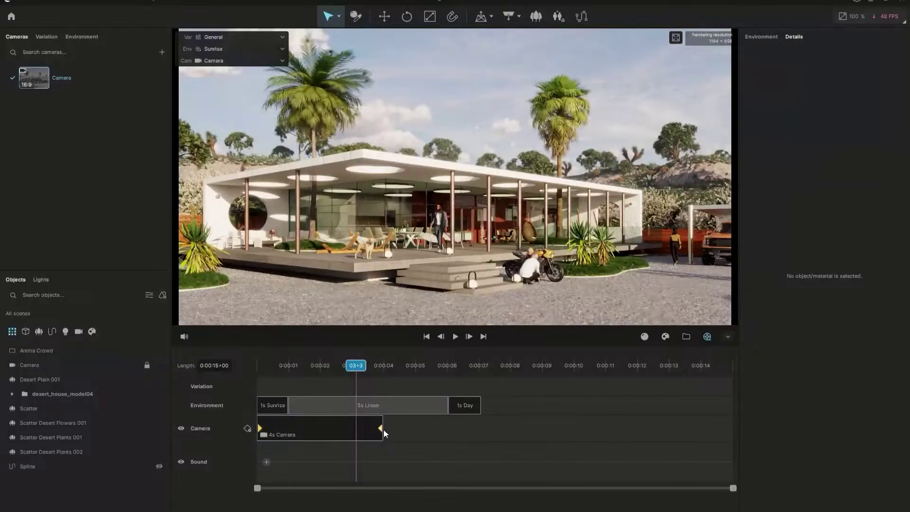
{"action": "left_click_drag", "start_coordinate": [383, 428], "coordinate": [475, 431]}
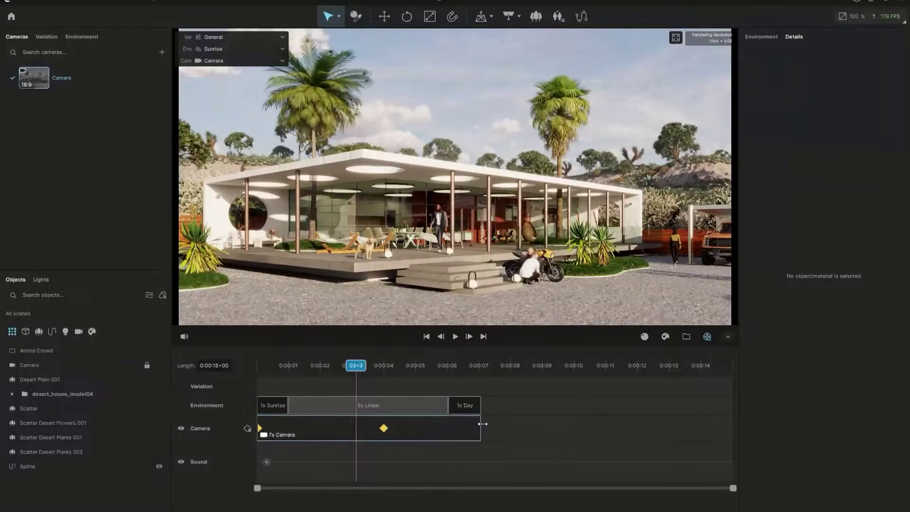
Add a camera keyframe at 7 s and reframe it closer to the terrace, with the dog, steps and parked truck in view.
{"action": "left_click", "coordinate": [384, 429]}
{"action": "left_click_drag", "start_coordinate": [358, 366], "coordinate": [478, 399]}
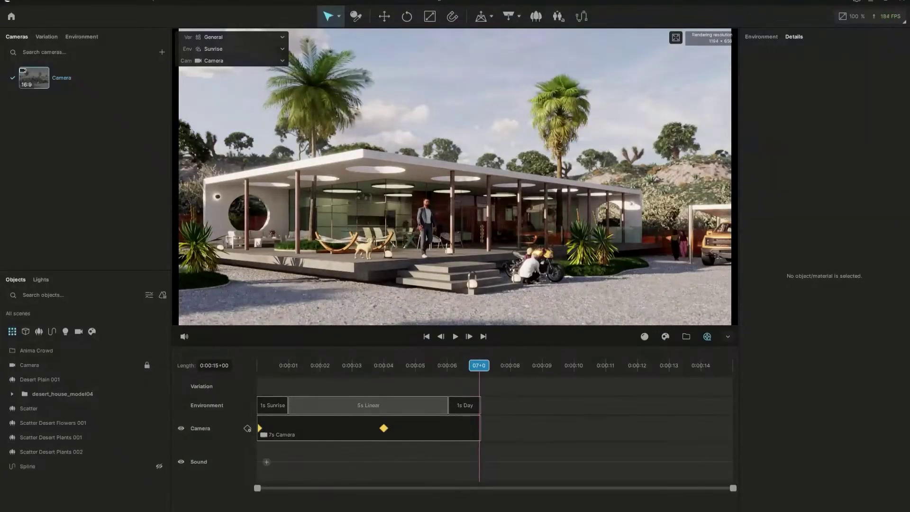
{"action": "left_click", "coordinate": [247, 428]}
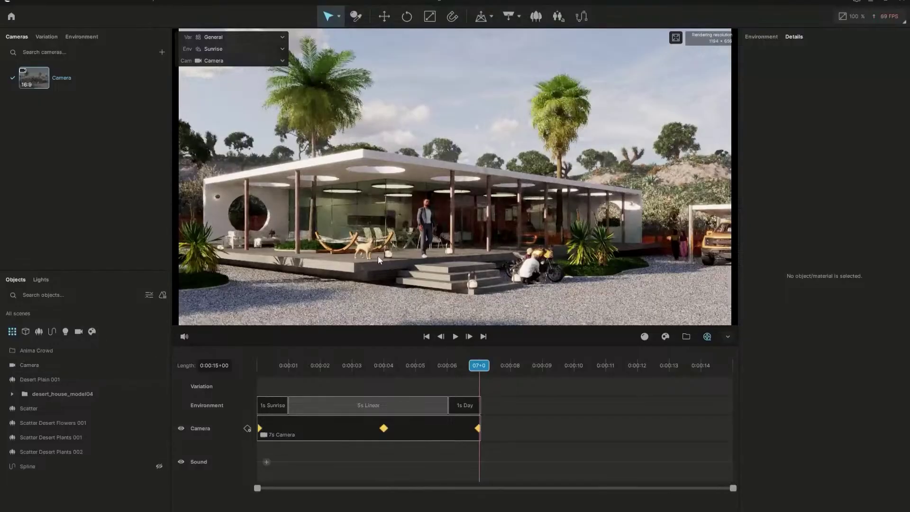
{"action": "middle_click_drag", "start_coordinate": [470, 227], "coordinate": [536, 219]}
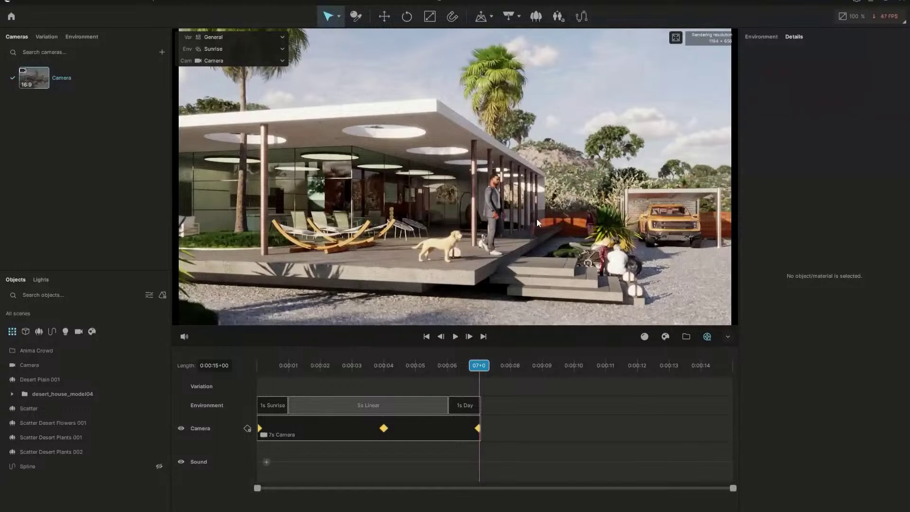
Delete the camera clip's middle keyframe at 4 s.
{"action": "left_click", "coordinate": [384, 428]}
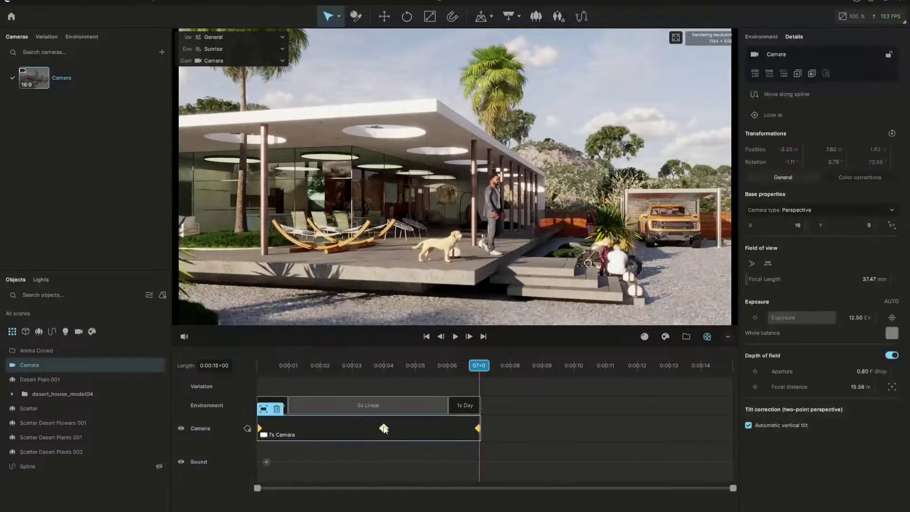
{"action": "right_click", "coordinate": [383, 428]}
{"action": "left_click", "coordinate": [391, 433]}
Play the animation from the start to review the camera move, and clear the camera selection.
{"action": "left_click_drag", "start_coordinate": [478, 367], "coordinate": [222, 370]}
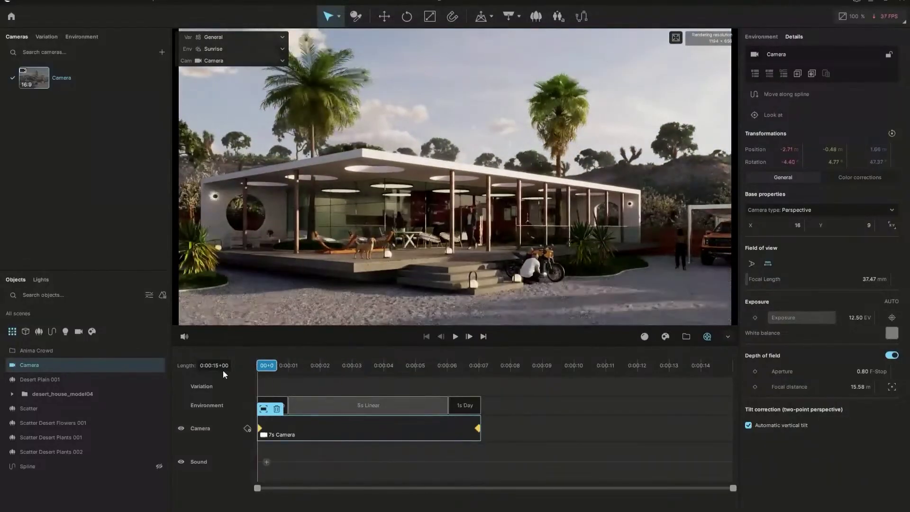
{"action": "left_click", "coordinate": [455, 337]}
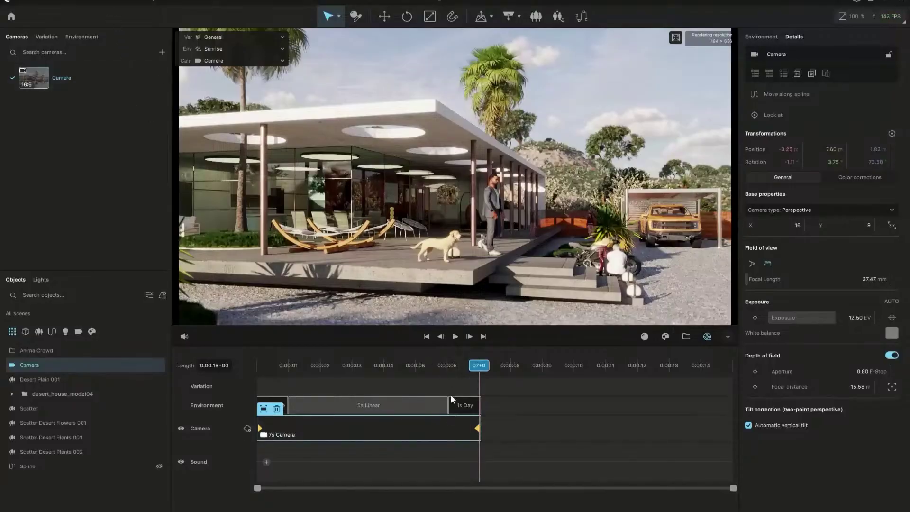
{"action": "left_click", "coordinate": [483, 434]}
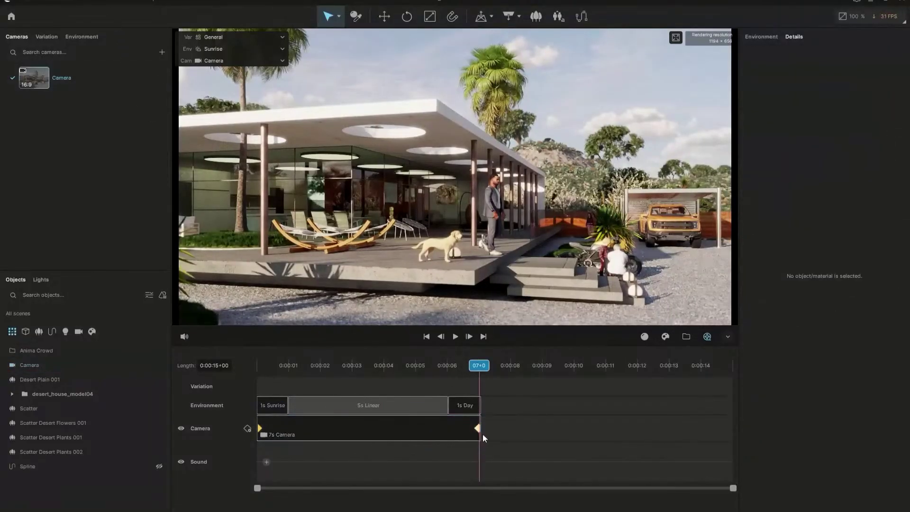
Extend the camera clip to 15 s and move its last keyframe to the clip's end.
{"action": "left_click_drag", "start_coordinate": [471, 371], "coordinate": [420, 370]}
{"action": "left_click_drag", "start_coordinate": [480, 432], "coordinate": [725, 432]}
{"action": "left_click_drag", "start_coordinate": [479, 428], "coordinate": [637, 453]}
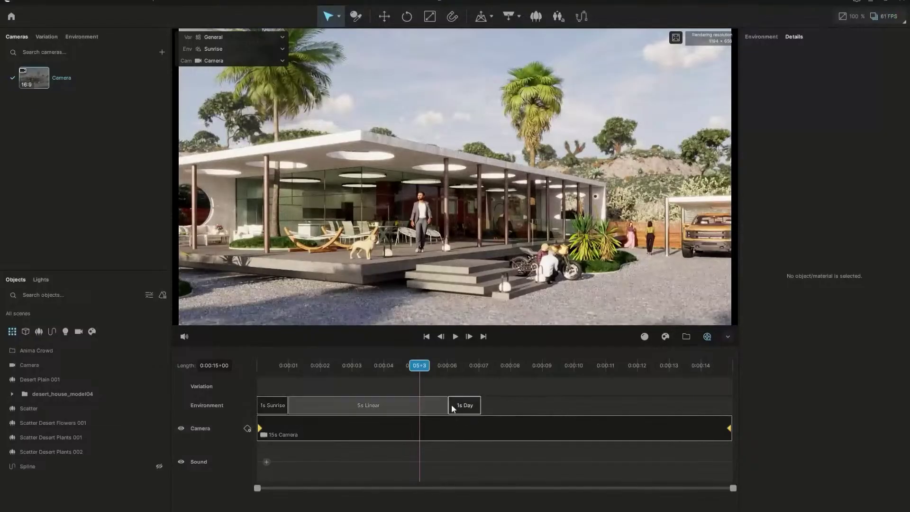
Stretch the Linear environment transition so the 1 s Day clip sits at the end of the 15 s timeline, and play the animation from the start.
{"action": "left_click_drag", "start_coordinate": [449, 405], "coordinate": [699, 430]}
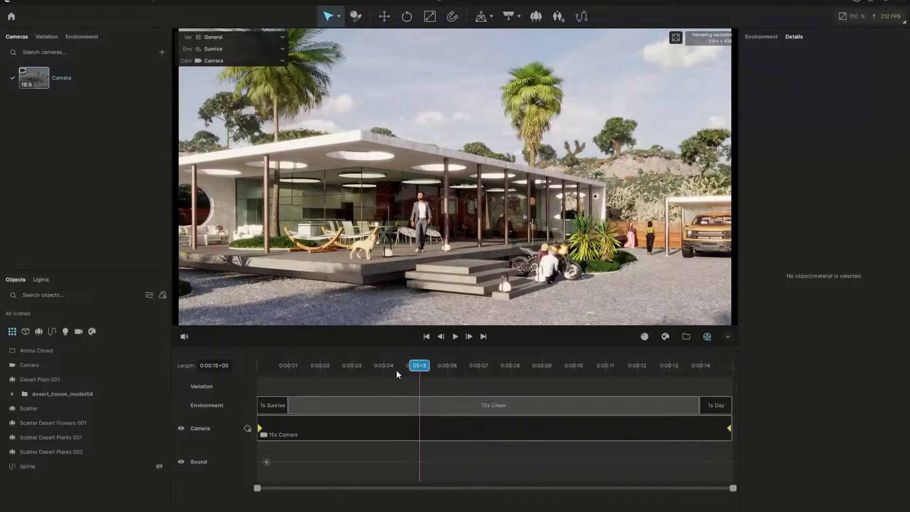
{"action": "left_click_drag", "start_coordinate": [396, 370], "coordinate": [259, 365]}
{"action": "left_click", "coordinate": [455, 336]}
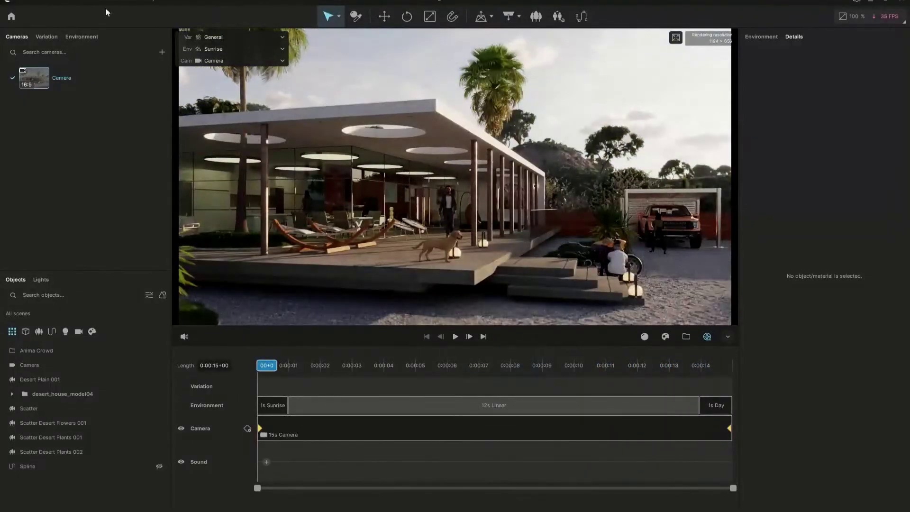
Open the render setup for a sequence, inspect the available render channels, and leave channel output disabled.
{"action": "left_click", "coordinate": [128, 1]}
{"action": "left_click", "coordinate": [130, 14]}
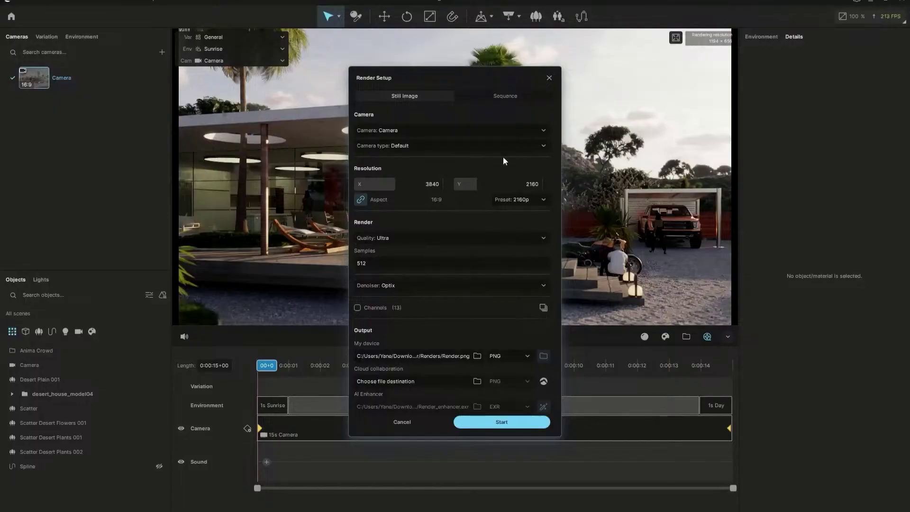
{"action": "left_click", "coordinate": [489, 97]}
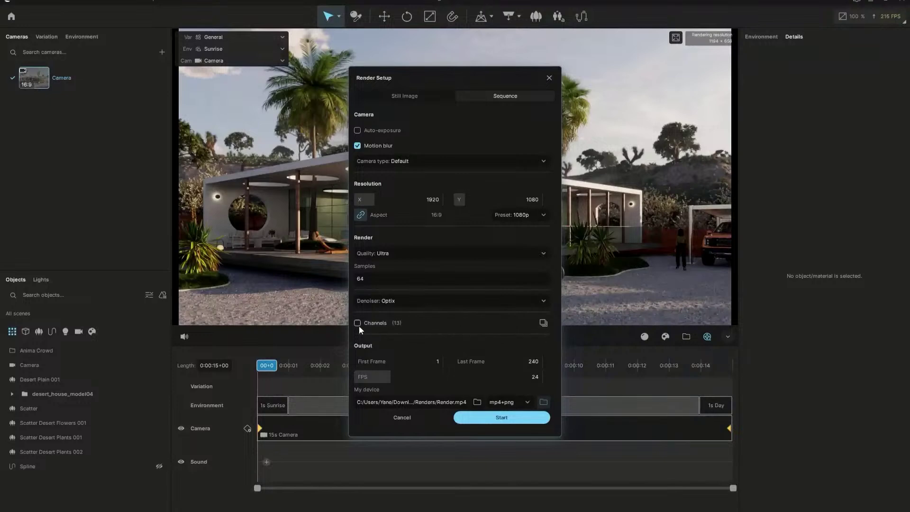
{"action": "left_click", "coordinate": [543, 324]}
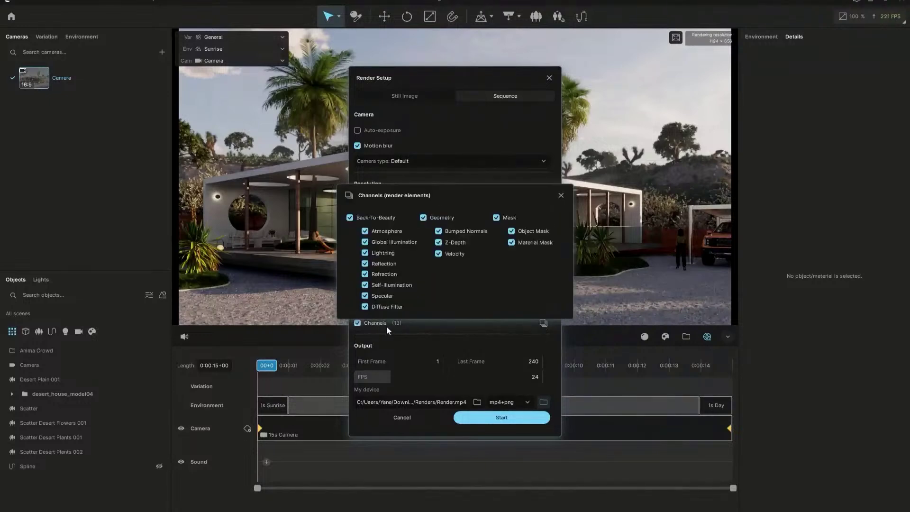
{"action": "left_click", "coordinate": [357, 322]}
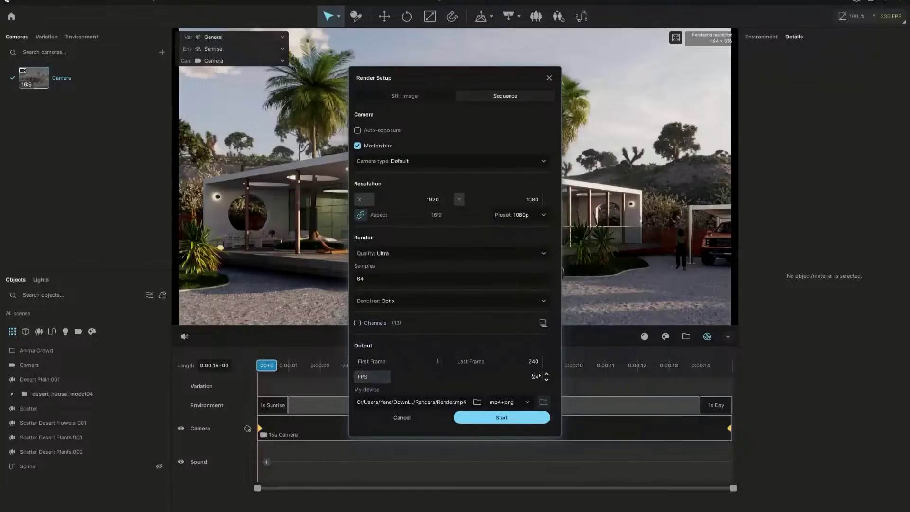
Check the output format options, keep mp4+png, and start rendering the sequence.
{"action": "left_click", "coordinate": [505, 403]}
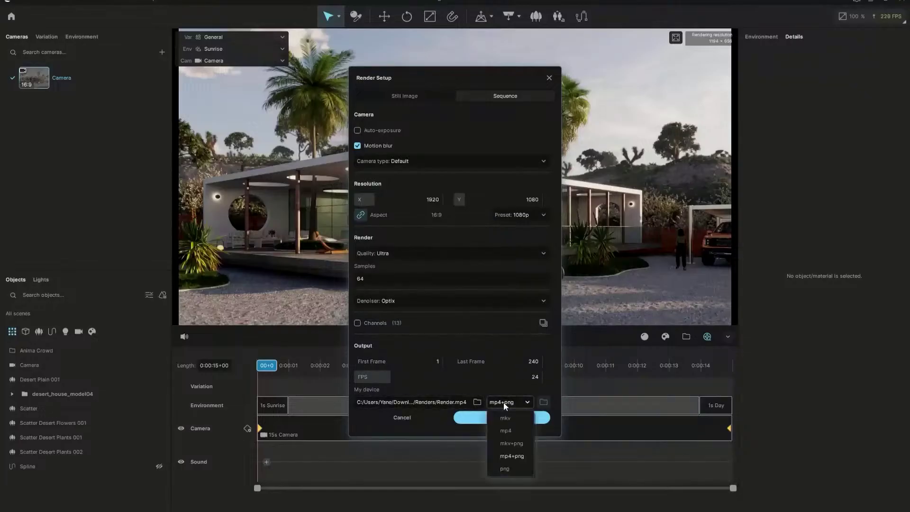
{"action": "left_click", "coordinate": [504, 402]}
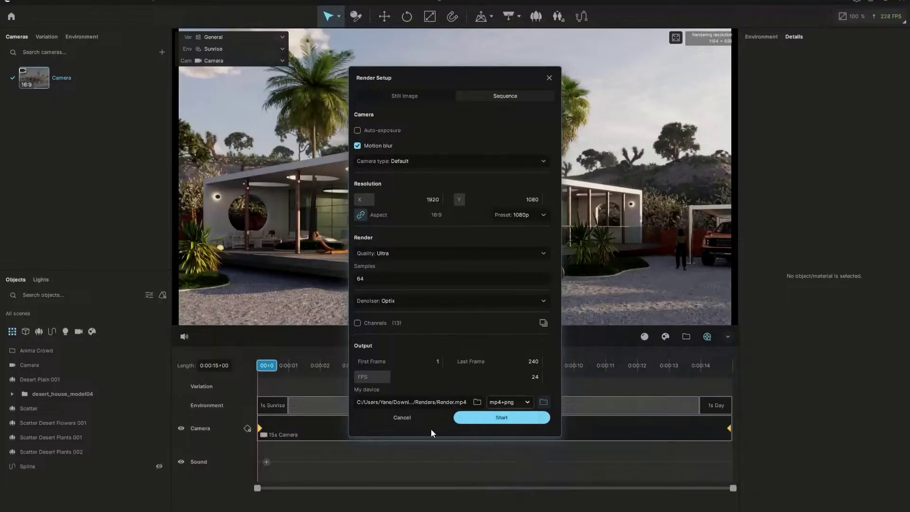
{"action": "left_click", "coordinate": [513, 422]}
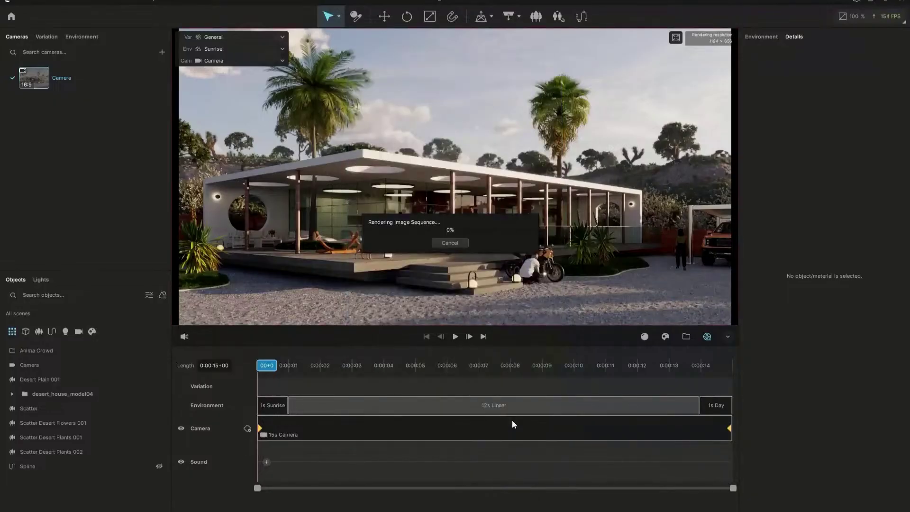